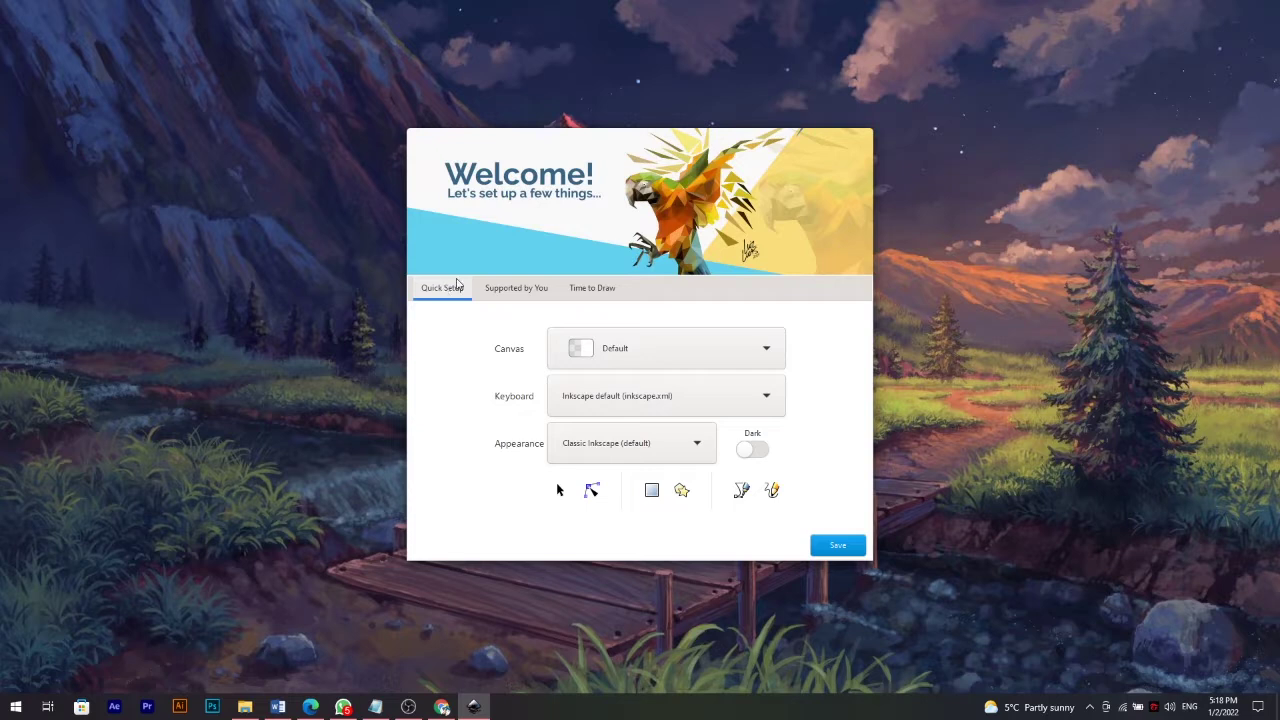
Keep the default canvas, Inkscape keyboard scheme and Classic light appearance in the quick setup.
click(762, 349)
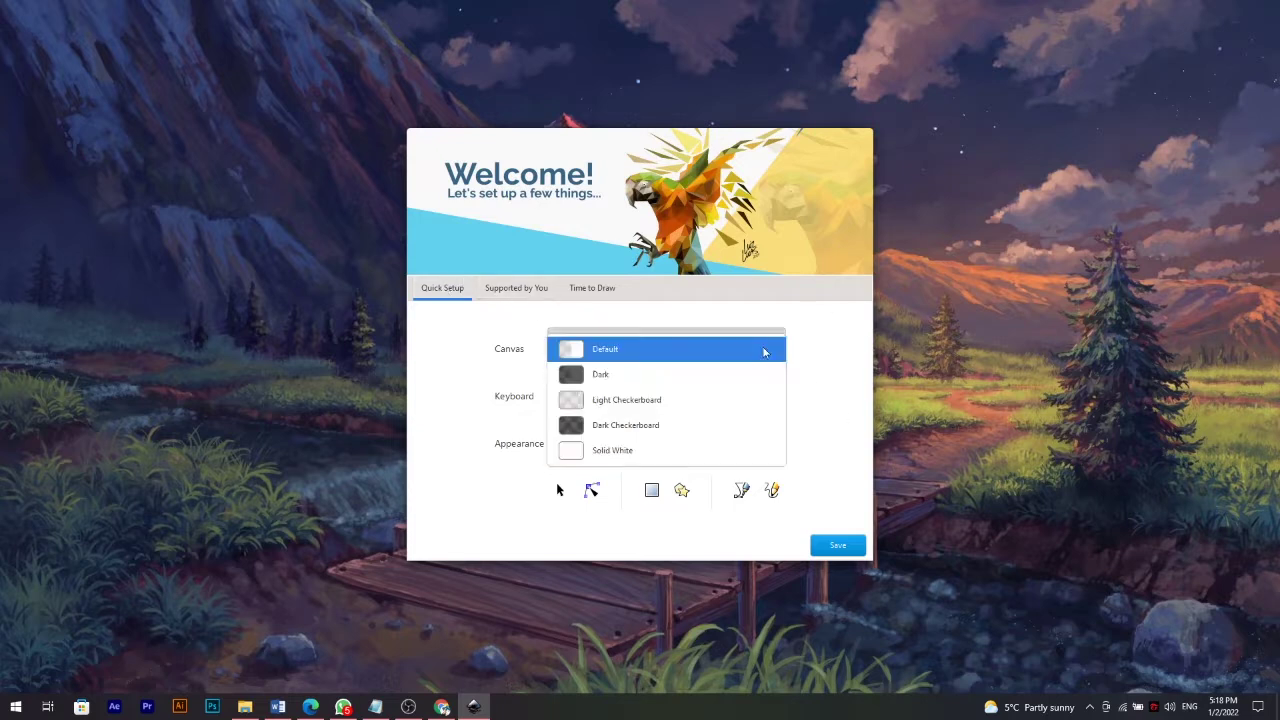
click(764, 349)
click(756, 397)
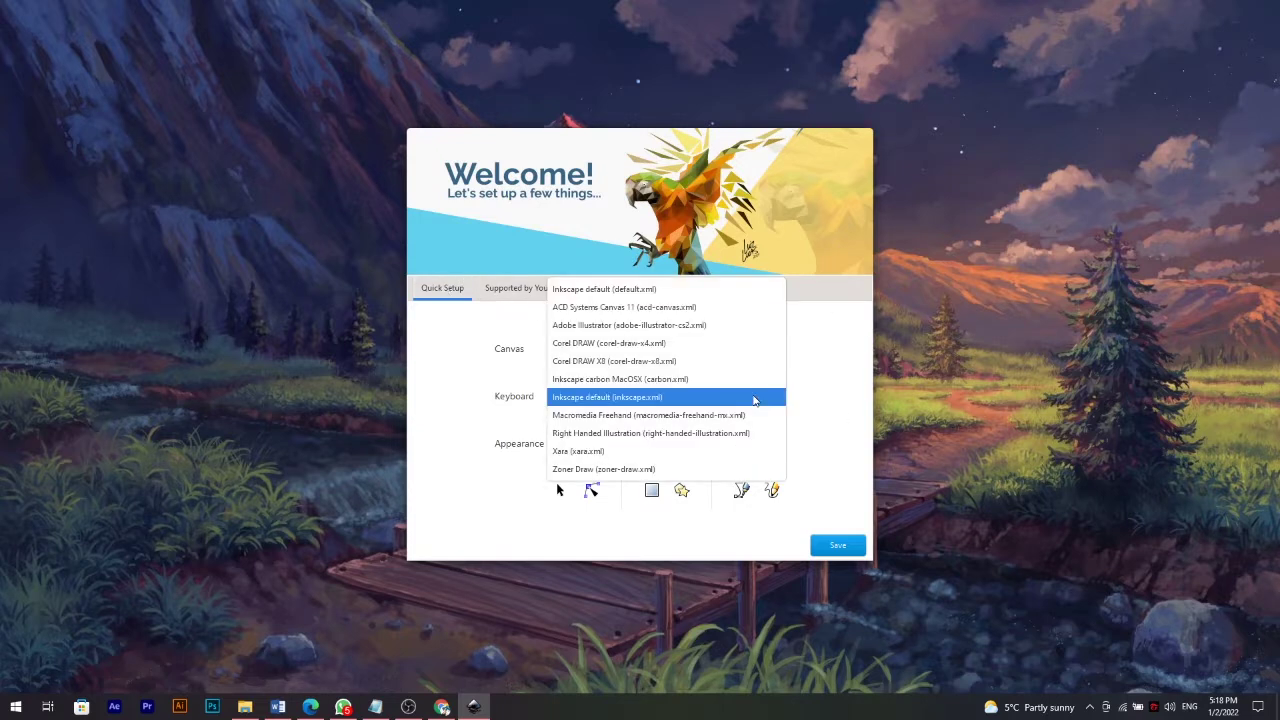
click(755, 400)
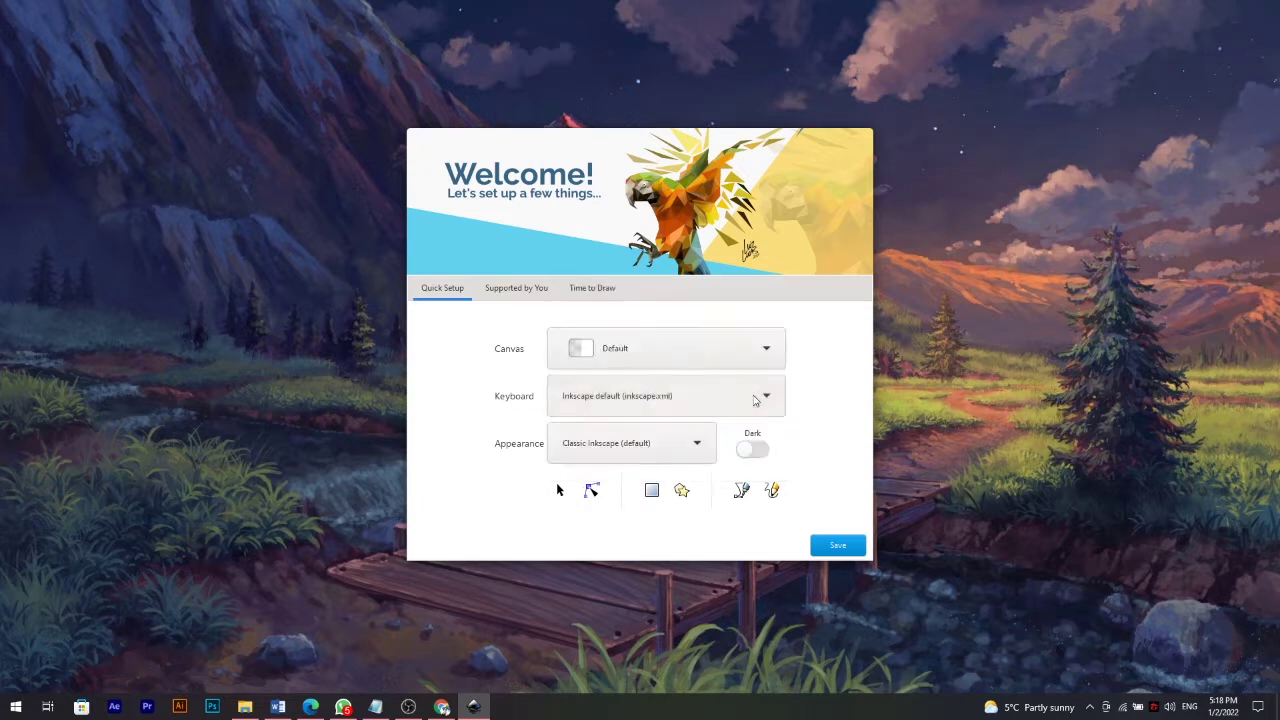
click(676, 443)
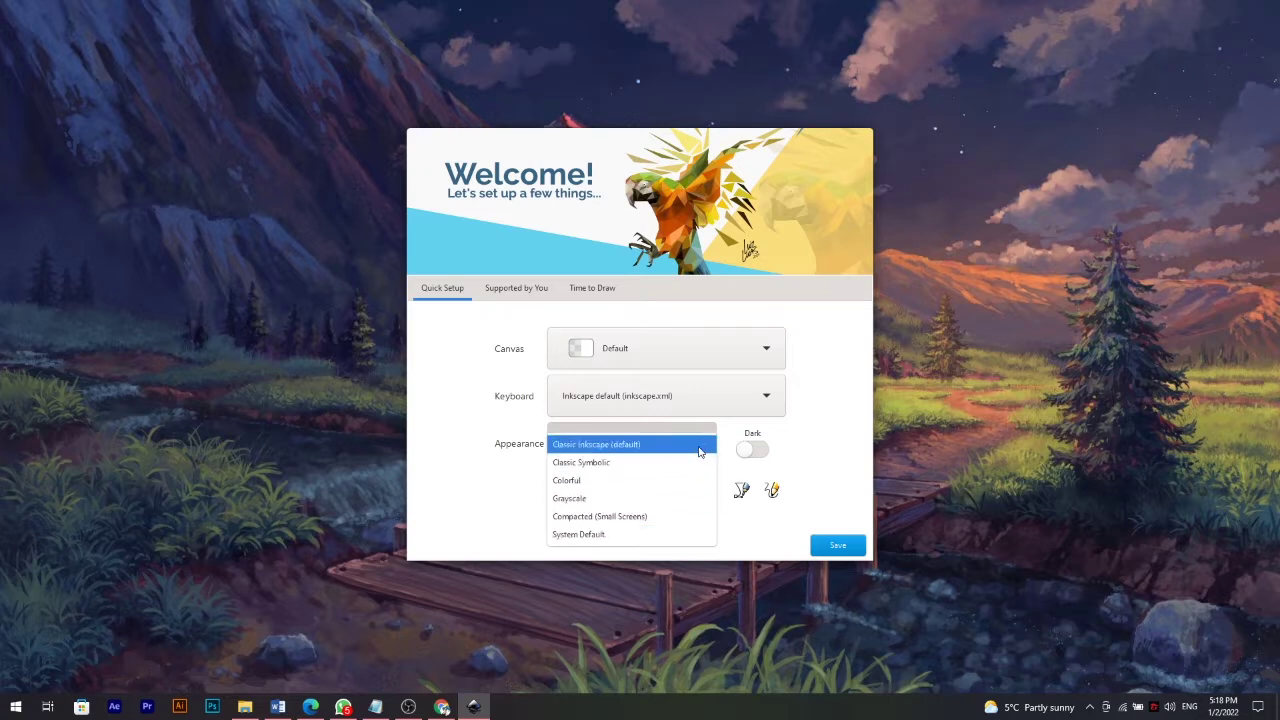
click(699, 449)
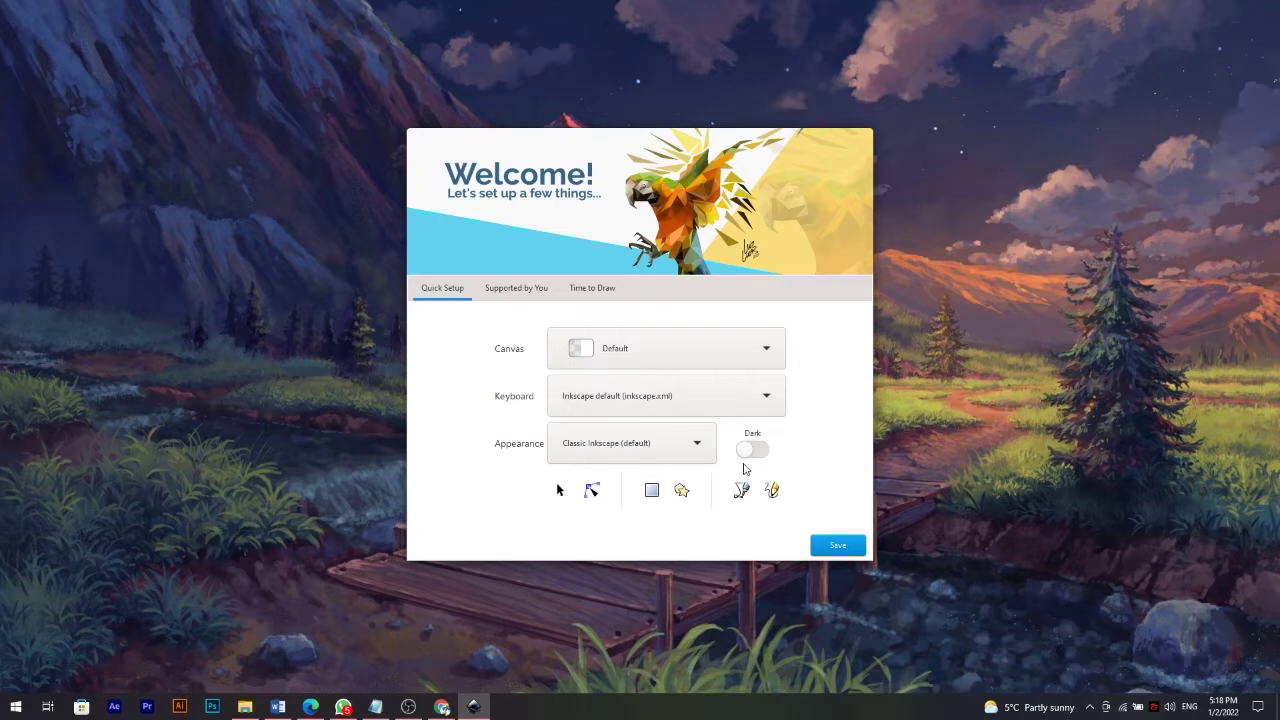
click(757, 456)
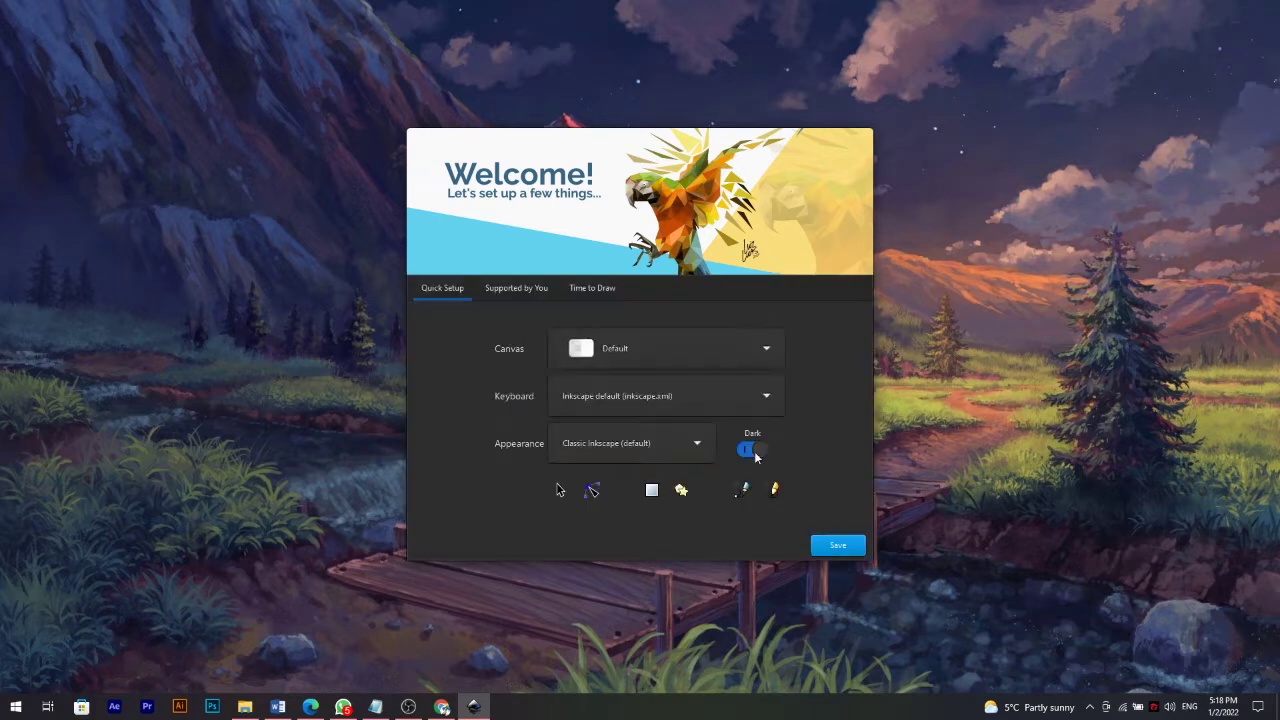
click(757, 452)
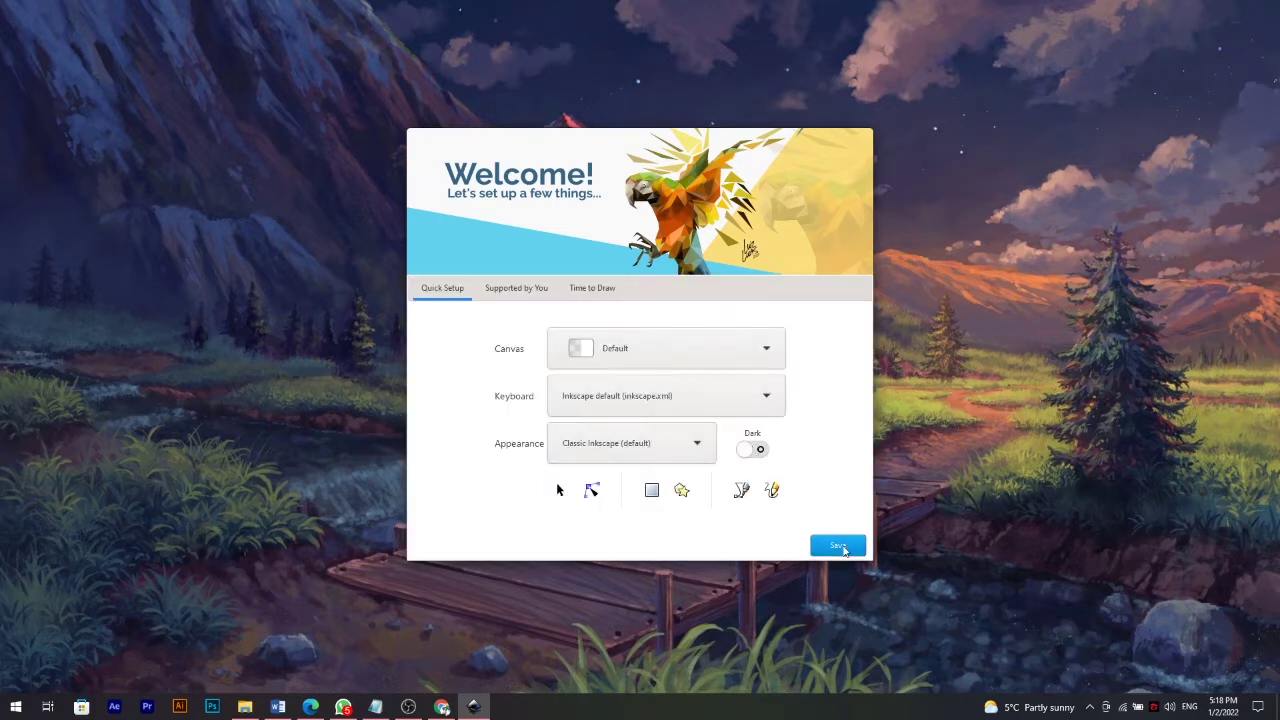
Save the setup choices and close the welcome screen to start a new document.
click(838, 545)
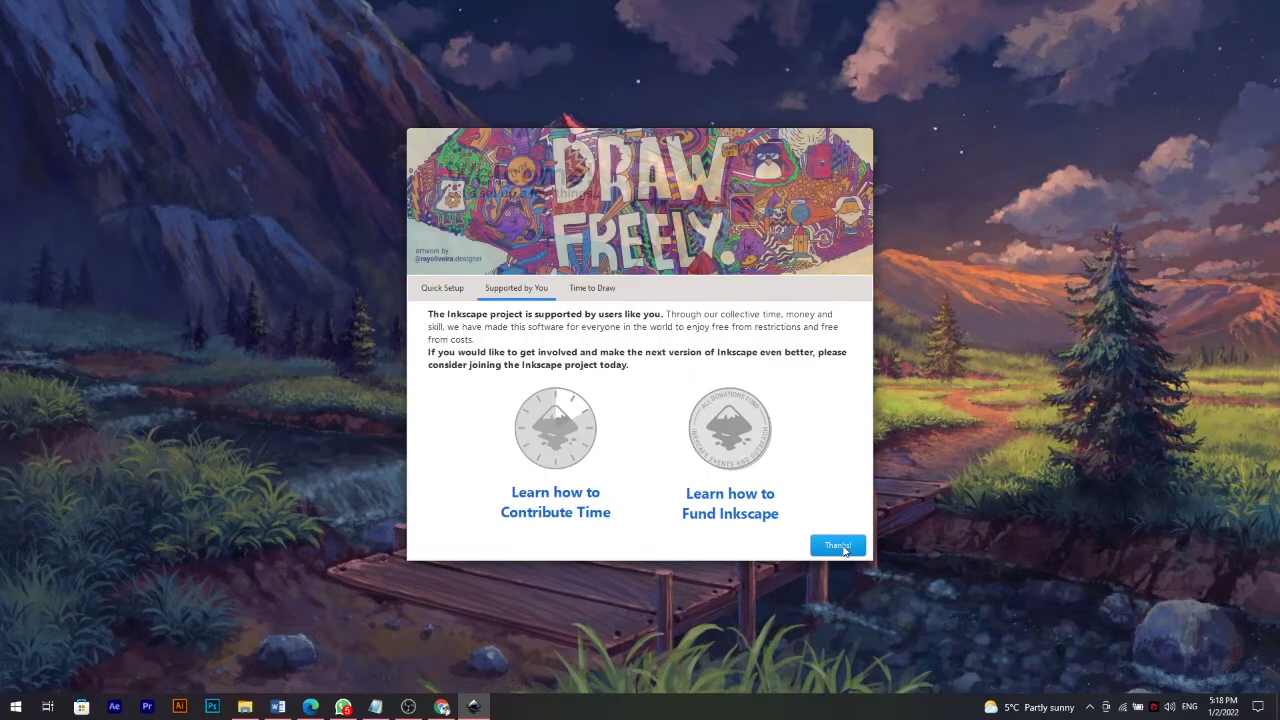
click(838, 545)
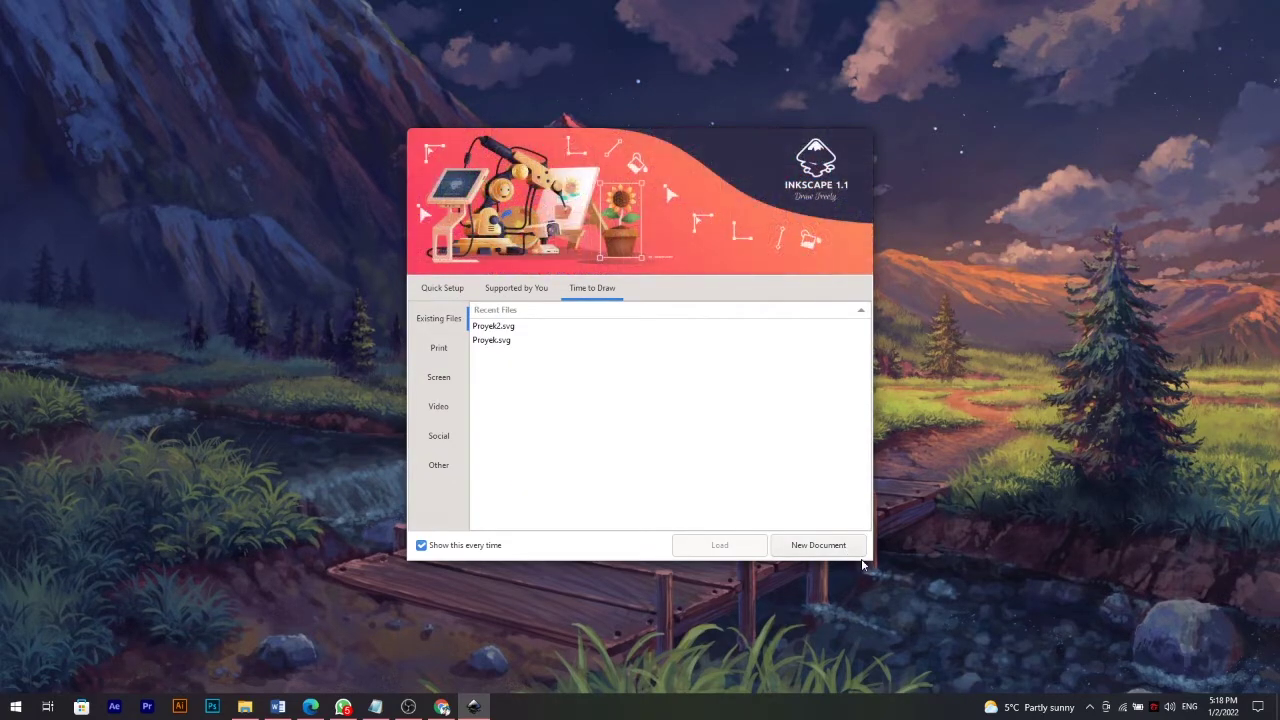
click(845, 550)
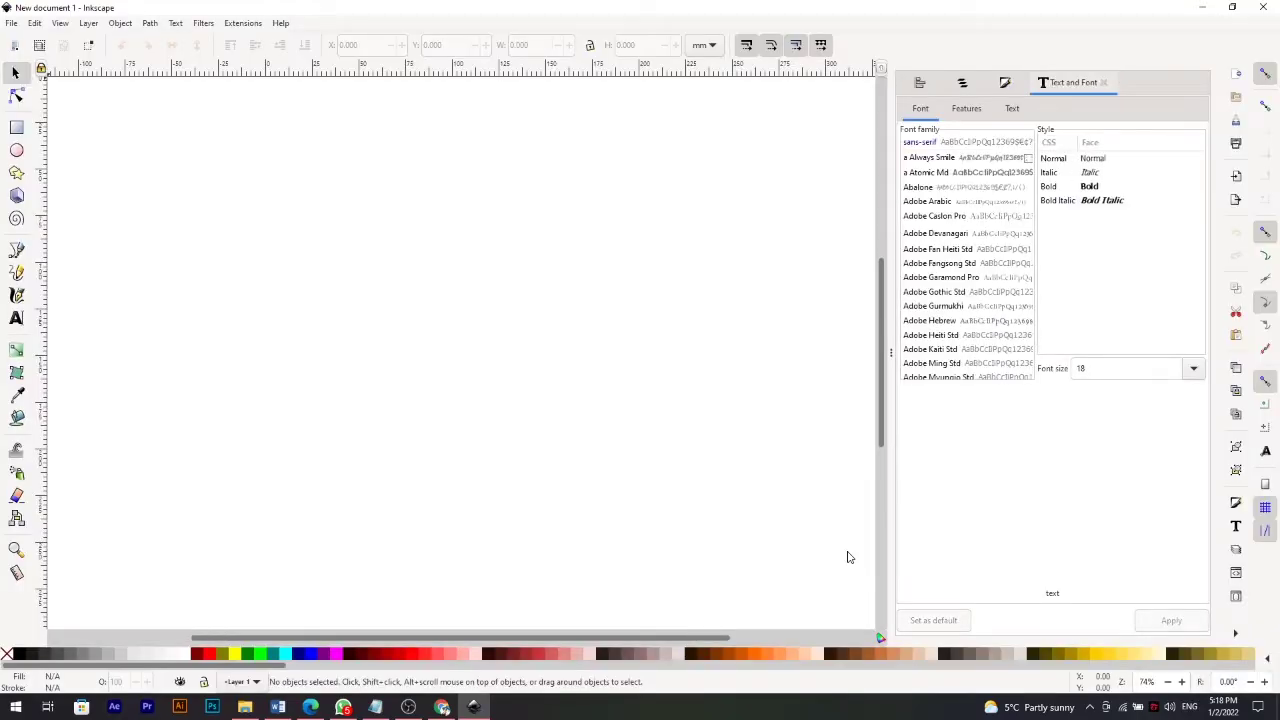
Draw a large rectangle over the page and fill it grey 999999ff.
click(11, 22)
click(11, 22)
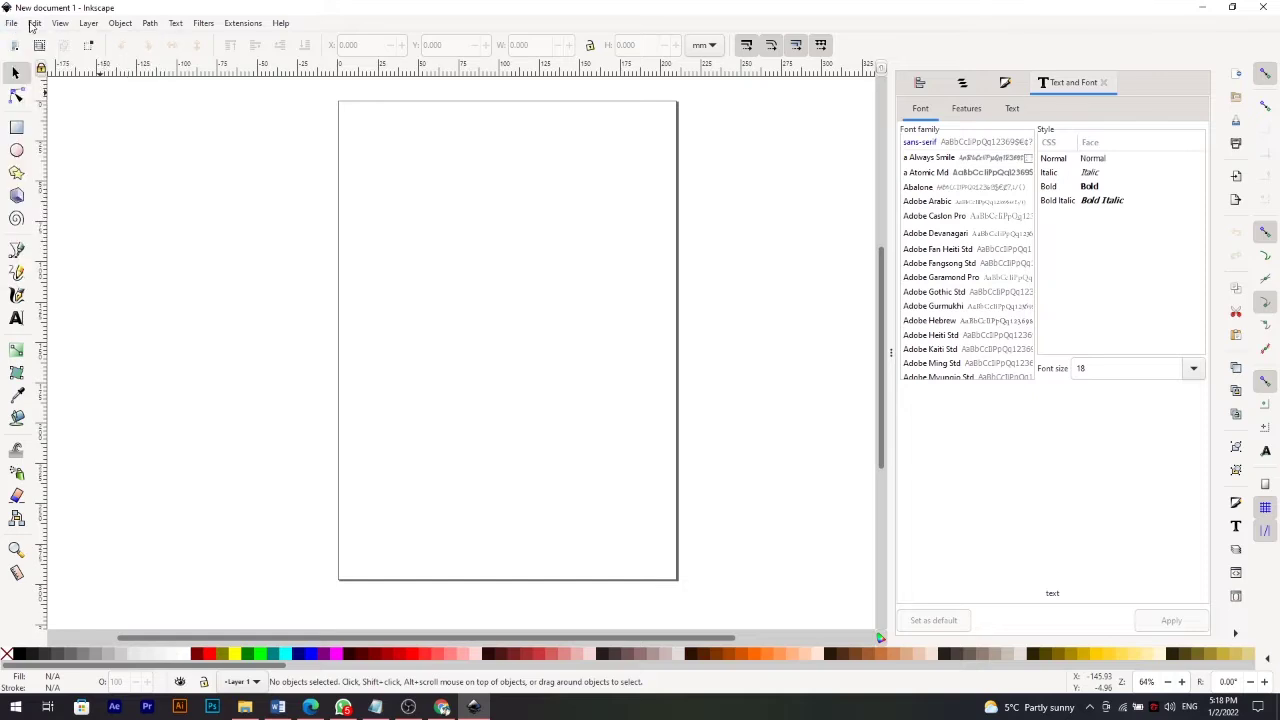
click(17, 127)
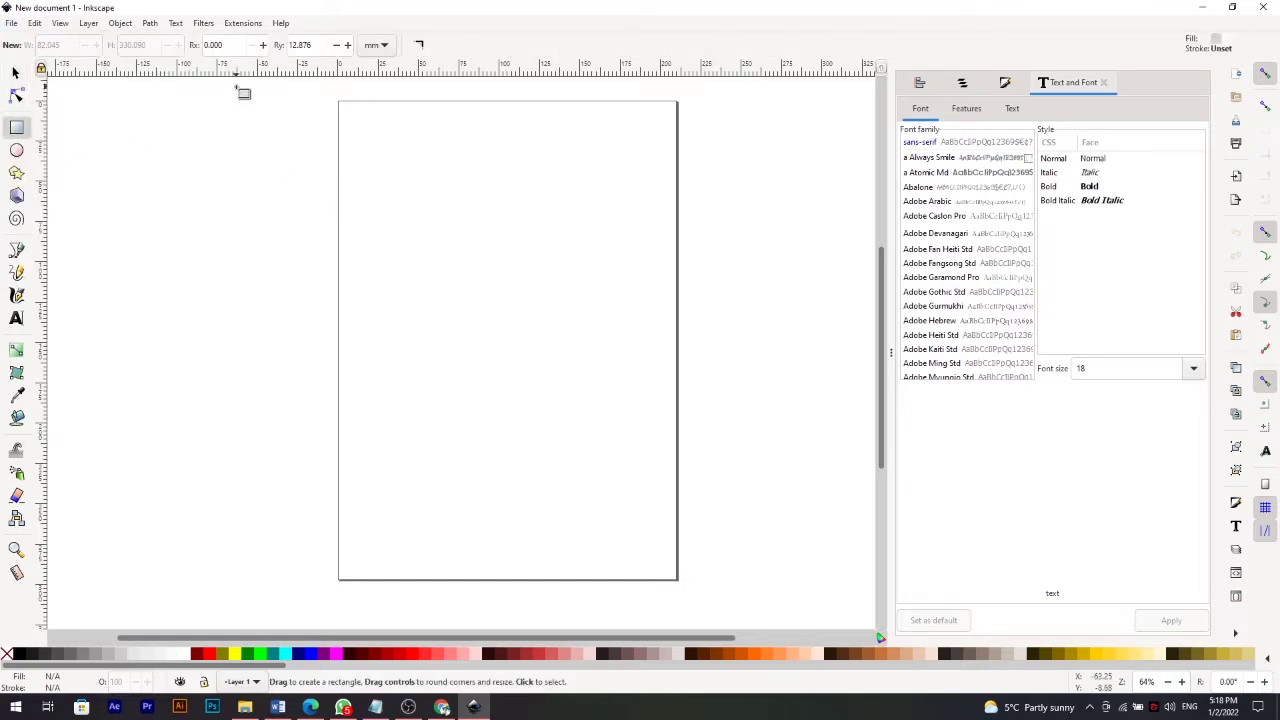
drag(240, 90, 780, 523)
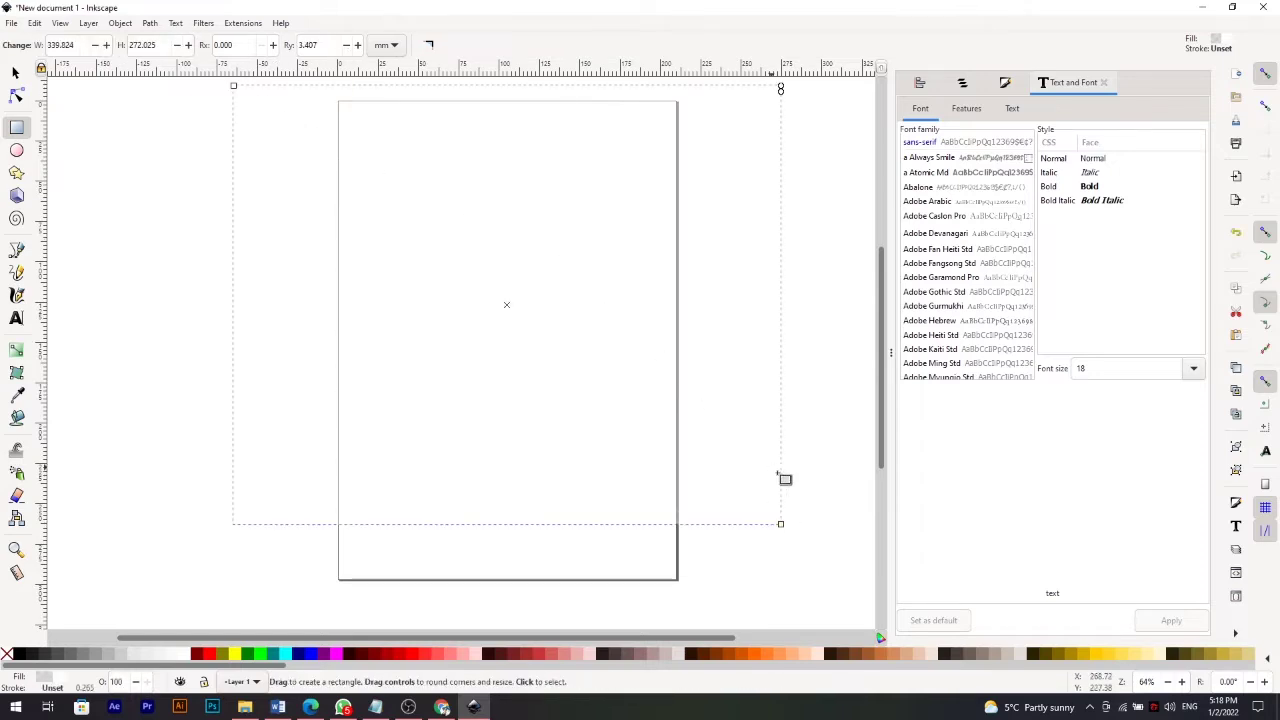
click(919, 82)
click(1004, 82)
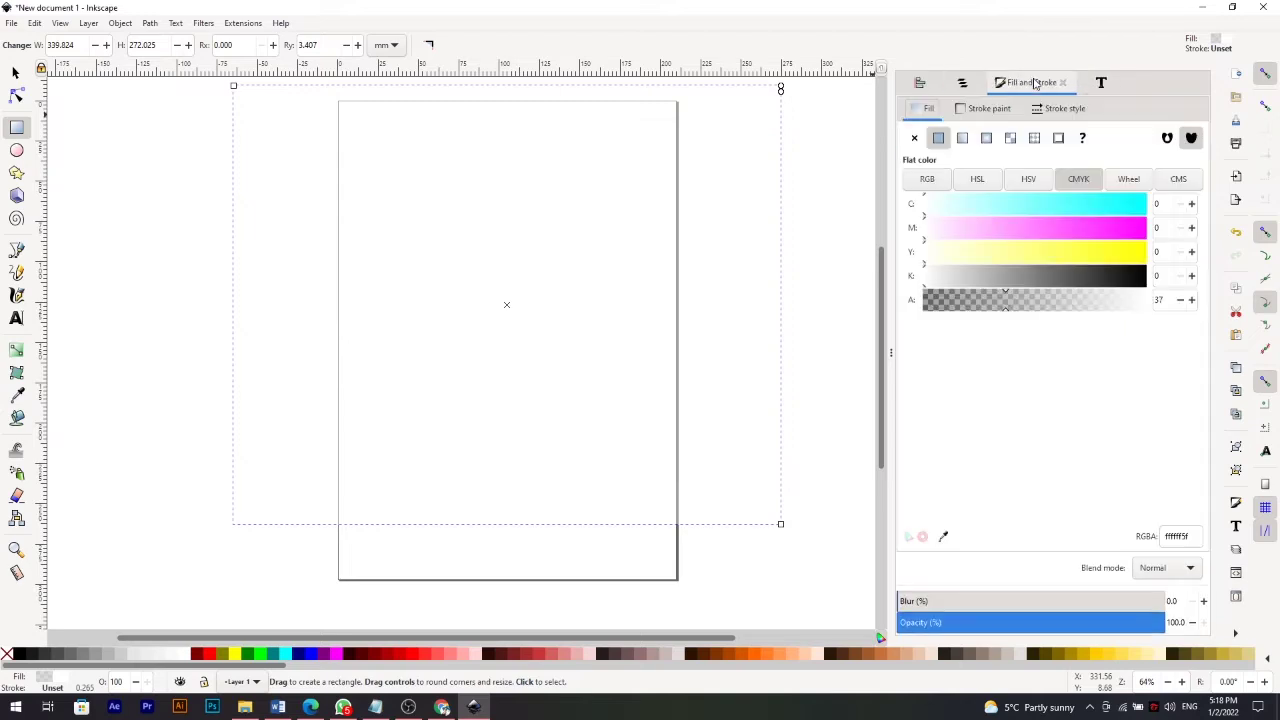
click(92, 654)
Resize the grey rectangle to cover the full 210 × 297 mm page.
key(s)
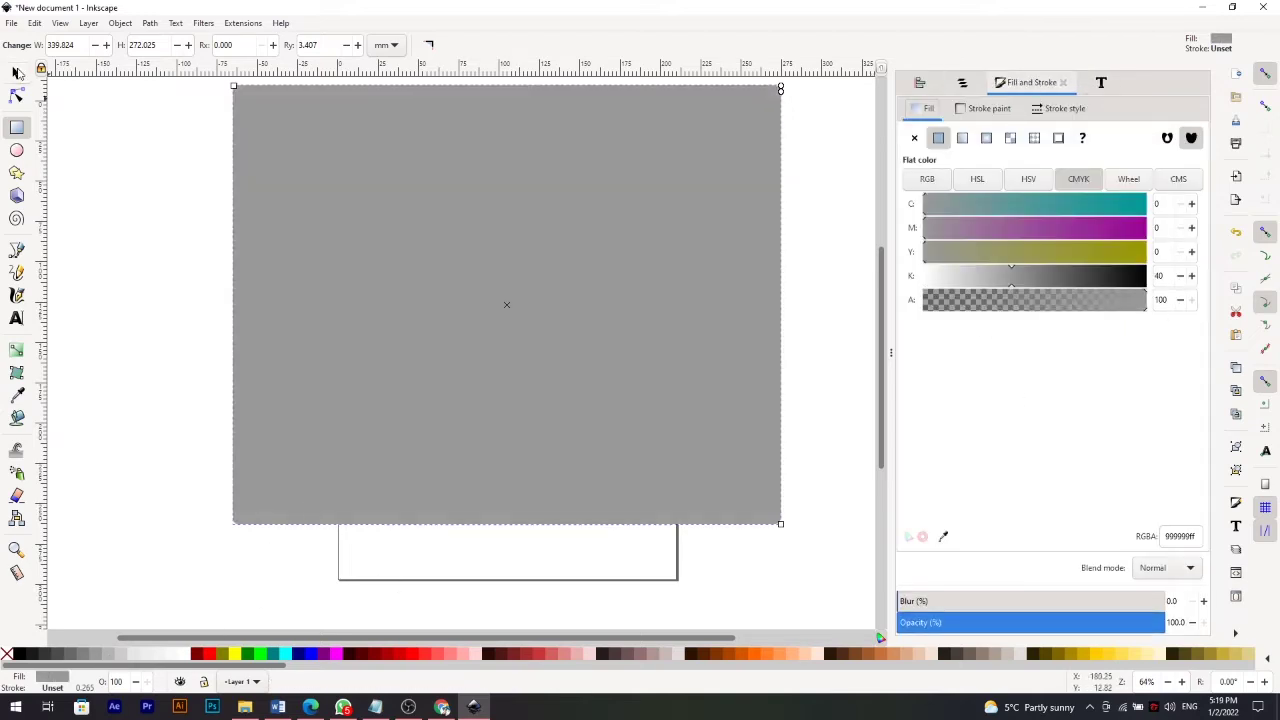
drag(468, 282, 456, 345)
drag(491, 137, 491, 88)
mouse_move(771, 337)
mouse_down()
mouse_move(240, 338)
mouse_move(686, 351)
mouse_up()
mouse_move(508, 592)
mouse_down()
mouse_move(518, 573)
mouse_move(518, 584)
mouse_up()
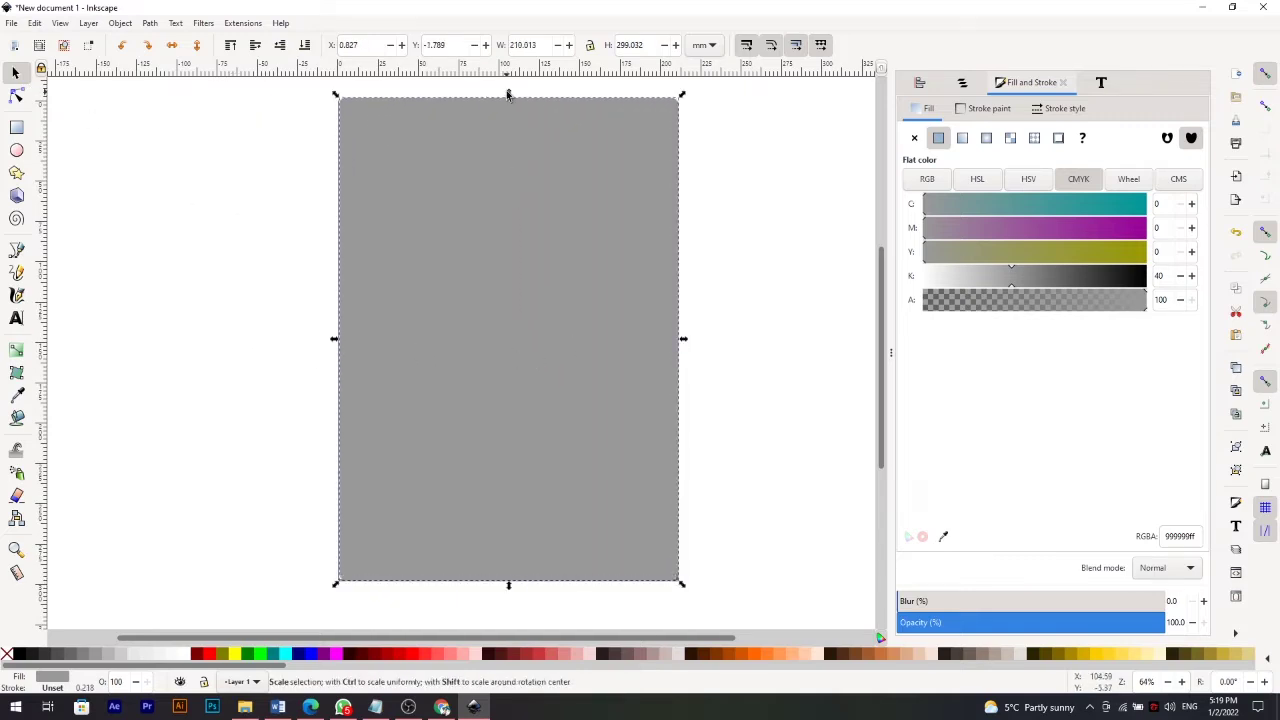
drag(493, 145, 493, 150)
Copy the page rectangle, then enlarge the copy and move it left of the page.
right_click(560, 389)
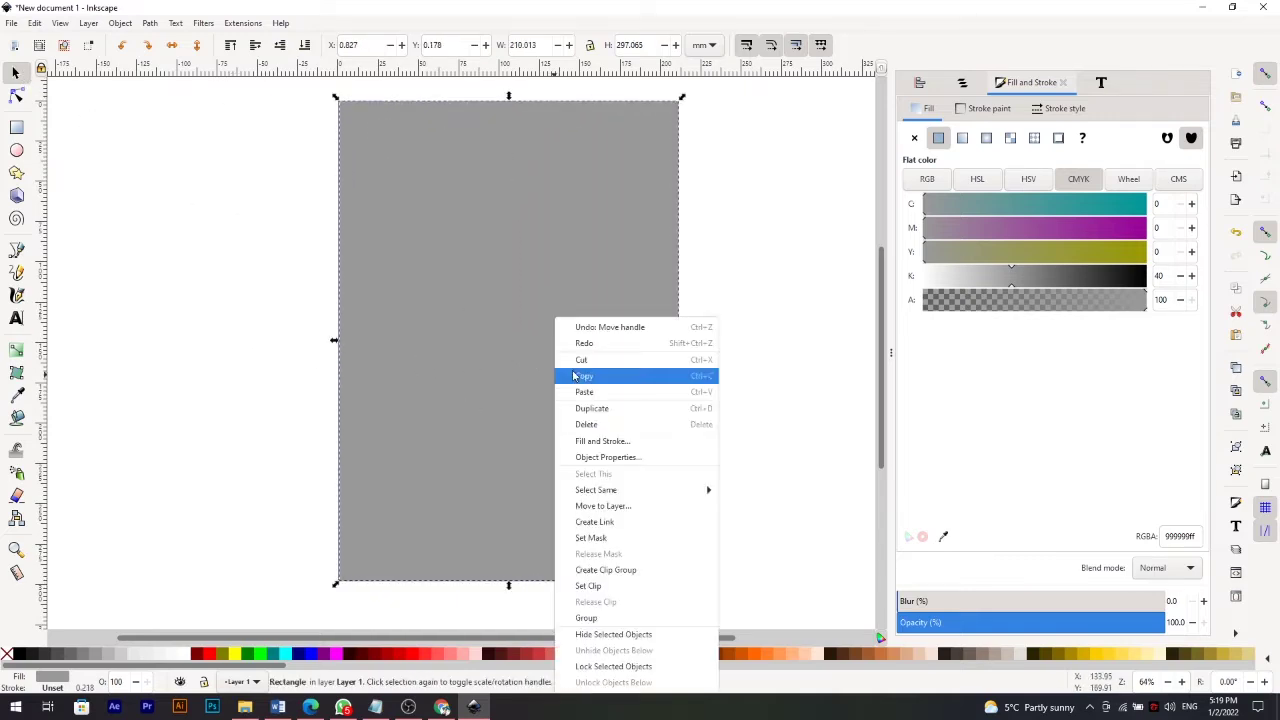
drag(681, 97, 710, 58)
scroll(665, 305, down, 2)
drag(499, 453, 440, 486)
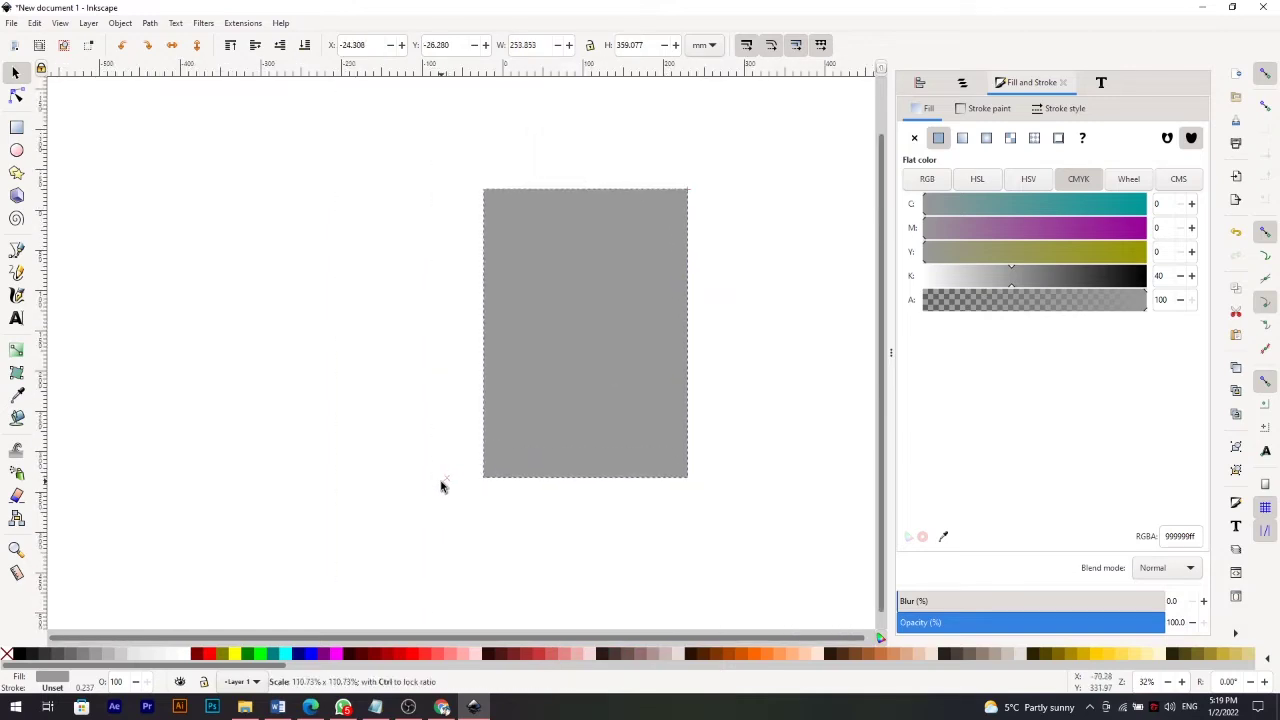
drag(546, 337, 486, 400)
Colour the page rectangle lime green and rotate the larger grey copy 90° behind it.
key(Tab)
click(262, 660)
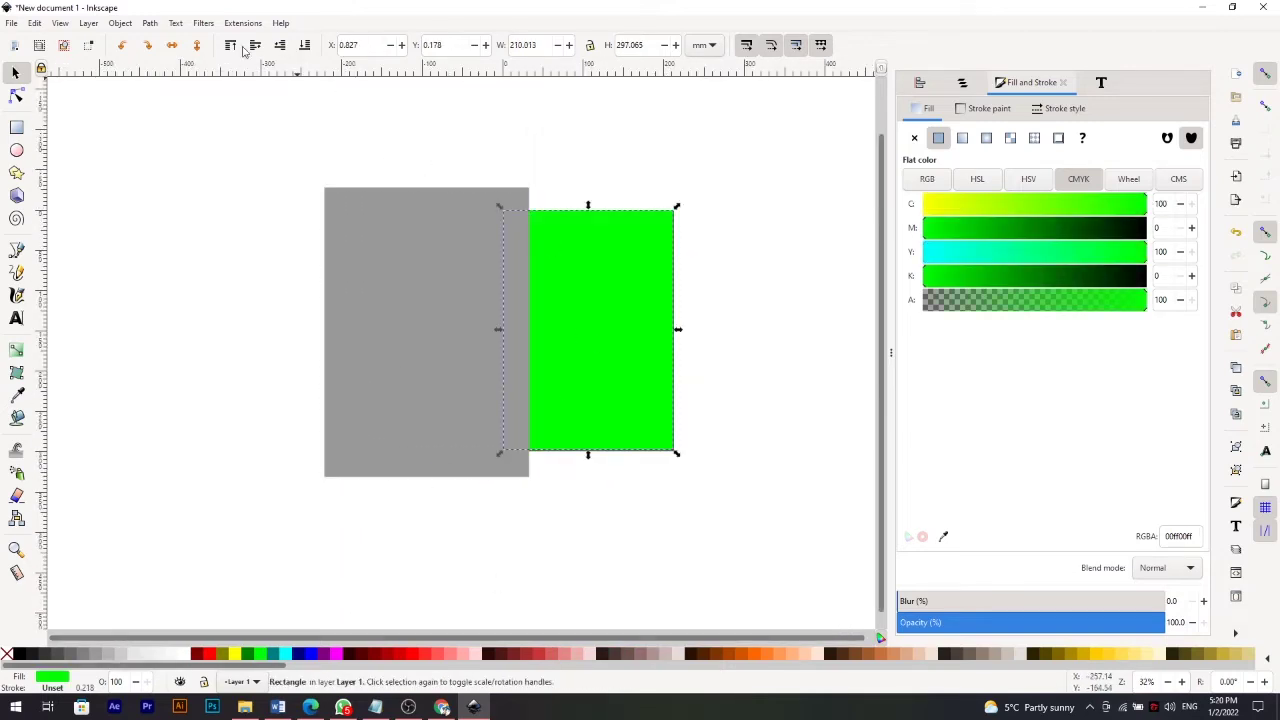
click(415, 387)
click(415, 387)
key(ctrl+bracketright)
mouse_move(573, 257)
mouse_down()
mouse_move(706, 285)
mouse_move(786, 208)
mouse_up()
drag(751, 283, 722, 285)
click(712, 160)
Tint the background rectangle light grey e6e6e6ff.
click(625, 280)
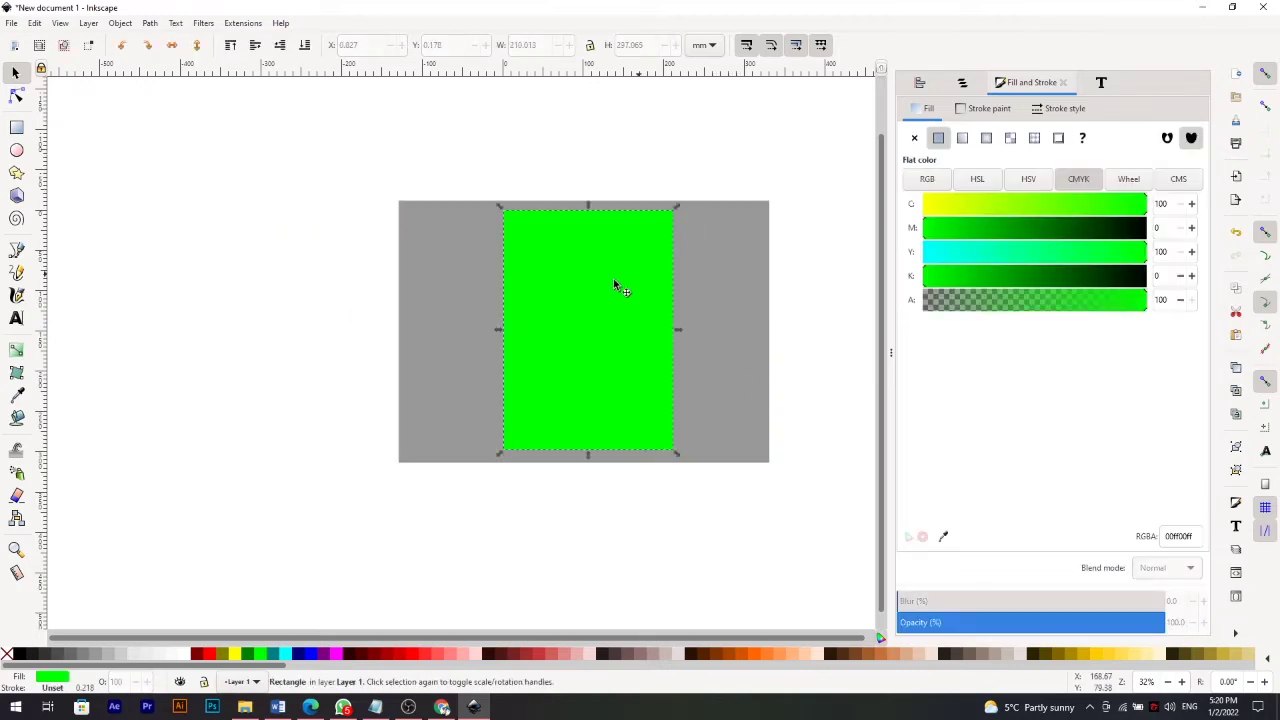
click(711, 358)
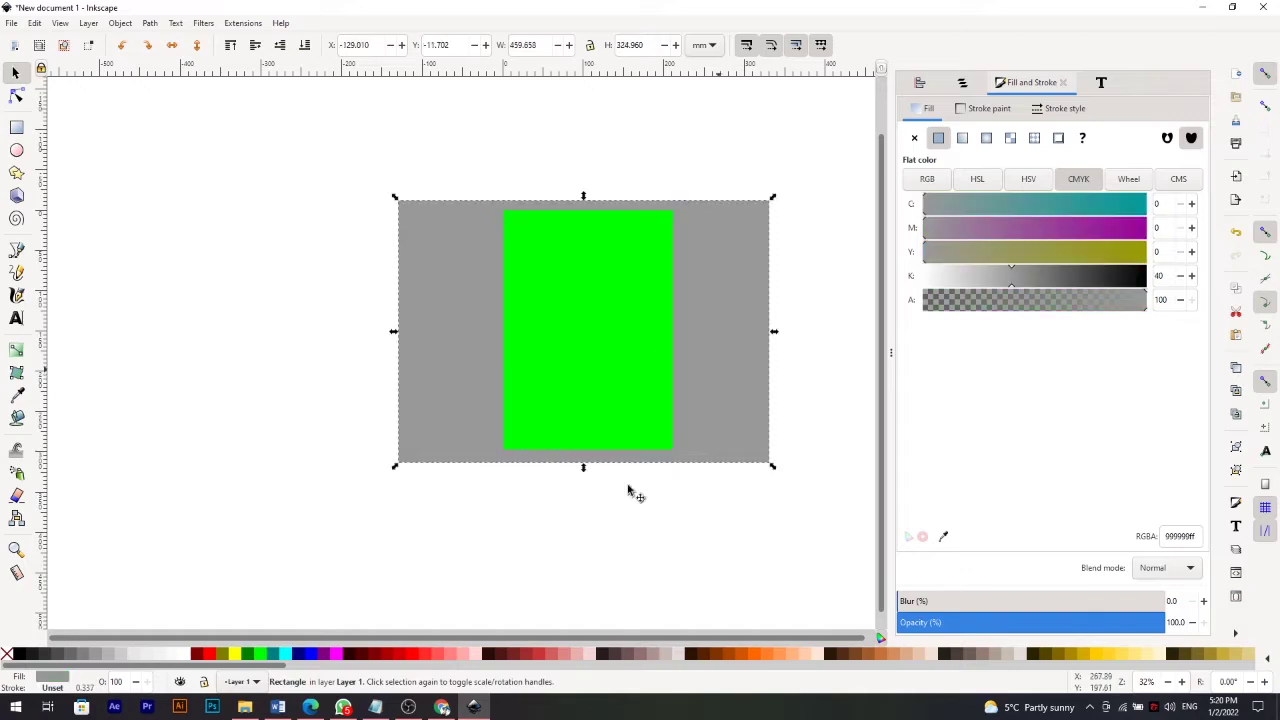
click(180, 656)
click(157, 657)
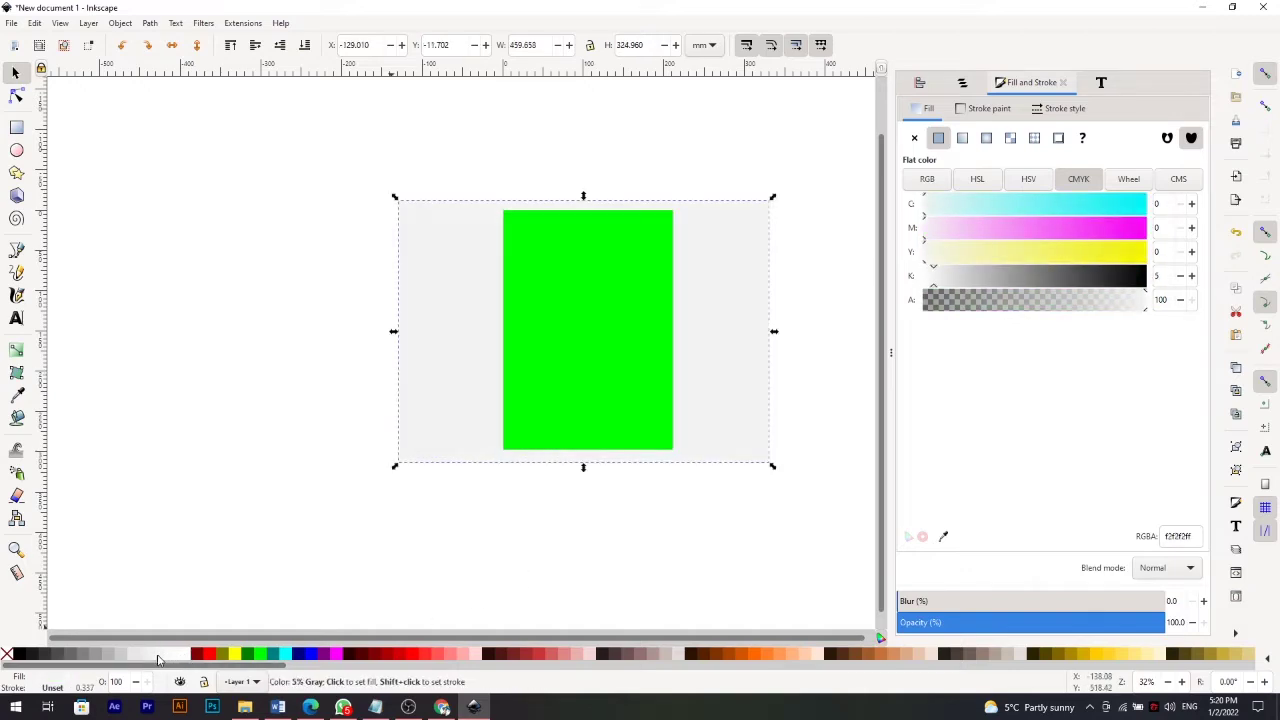
click(141, 657)
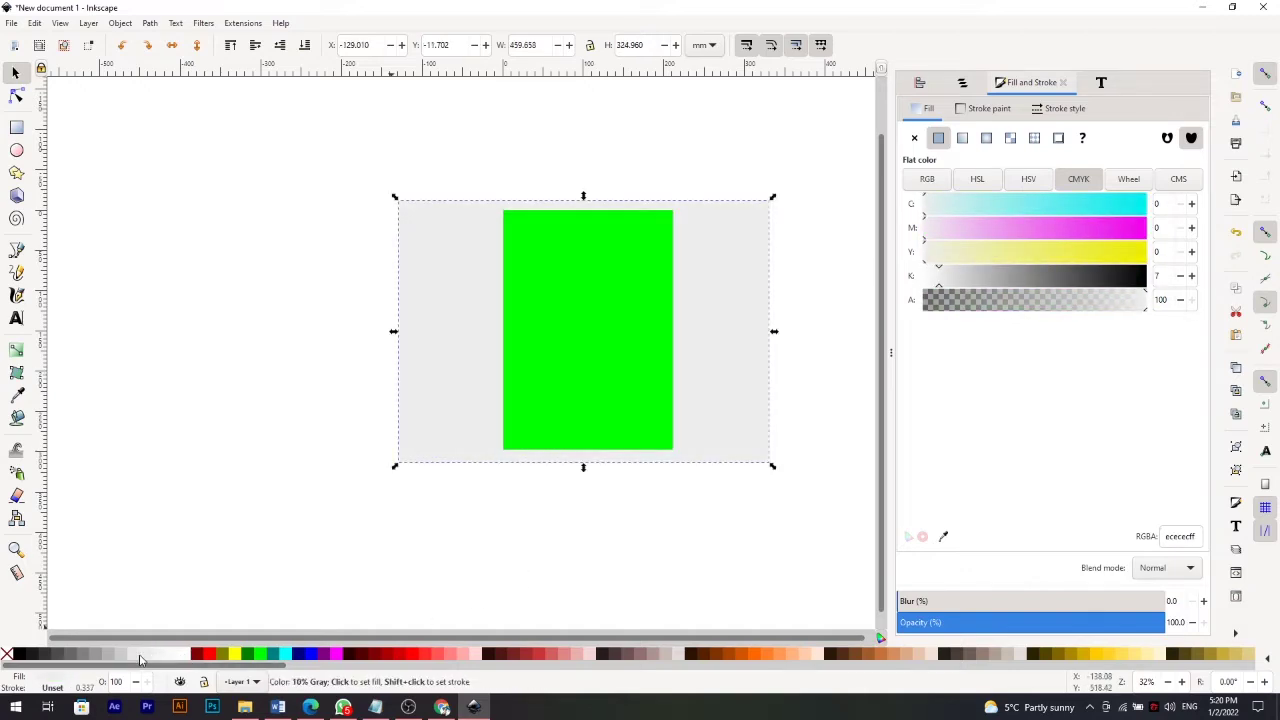
Rotate the page rectangle to a 297 × 210 mm landscape and fill it white.
click(597, 386)
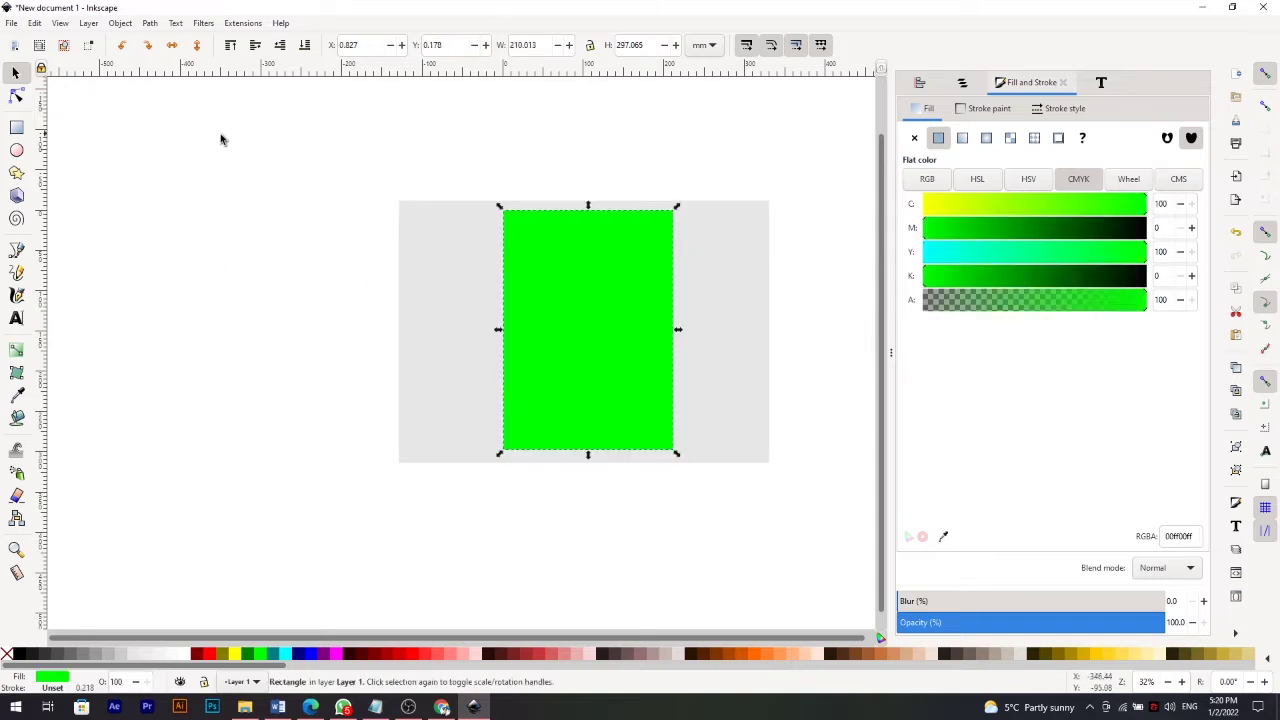
click(670, 226)
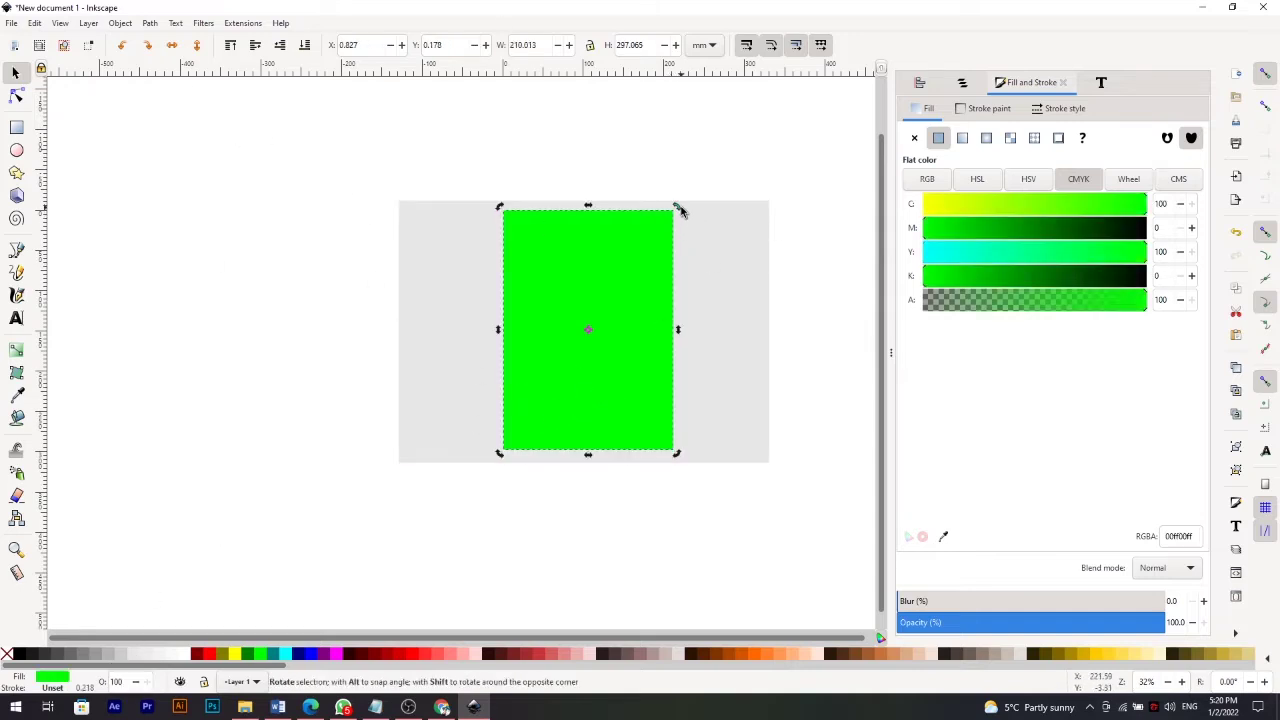
mouse_move(678, 206)
mouse_down()
mouse_move(611, 222)
mouse_move(545, 296)
mouse_up()
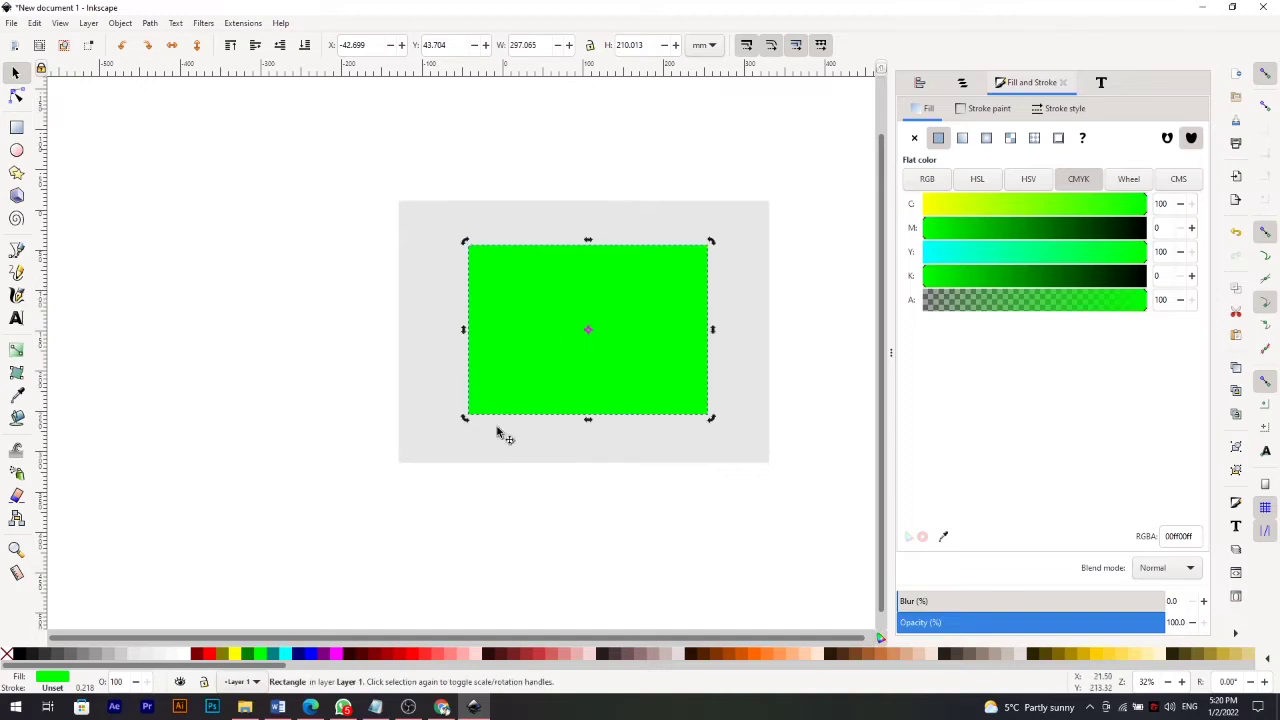
click(182, 655)
Scale the light grey background rectangle up well beyond the white card.
click(670, 451)
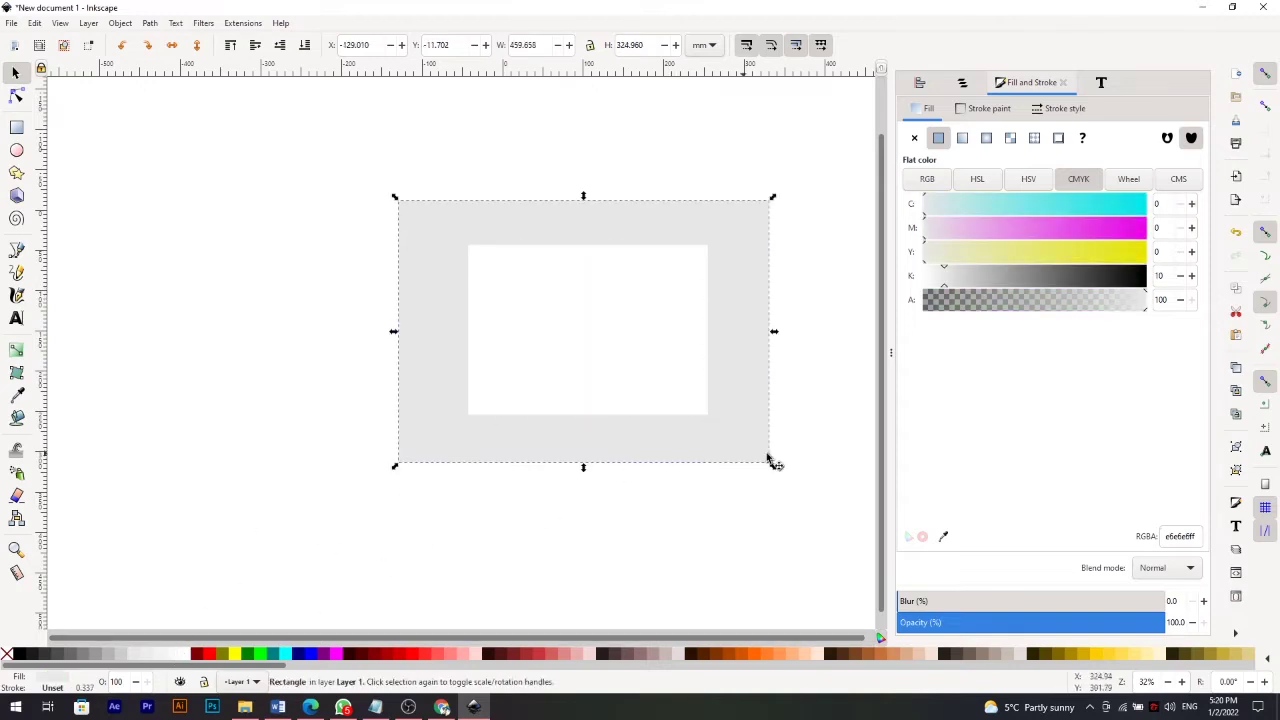
ctrl+scroll(722, 406, up, 1)
scroll(740, 418, up, 1)
drag(790, 545, 840, 622)
ctrl+scroll(760, 578, down, 2)
drag(434, 336, 306, 240)
ctrl+scroll(715, 530, up, 3)
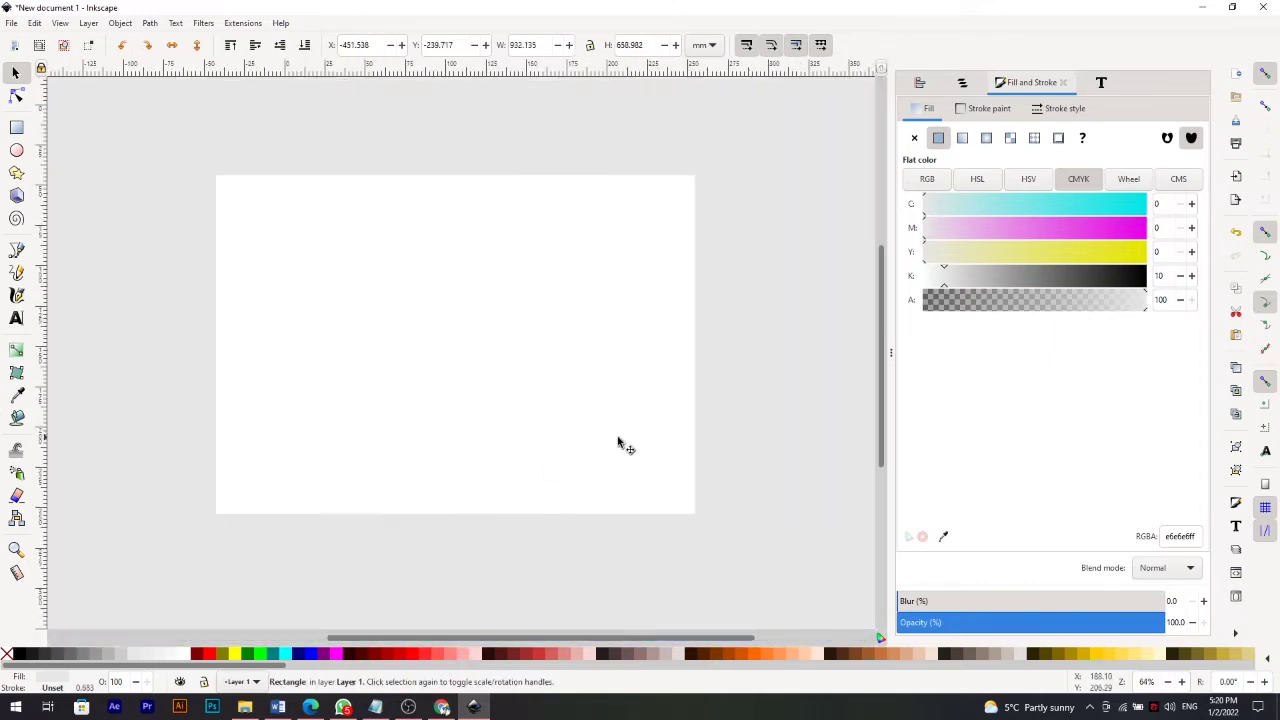
ctrl+scroll(618, 441, down, 1)
scroll(286, 409, left, 1)
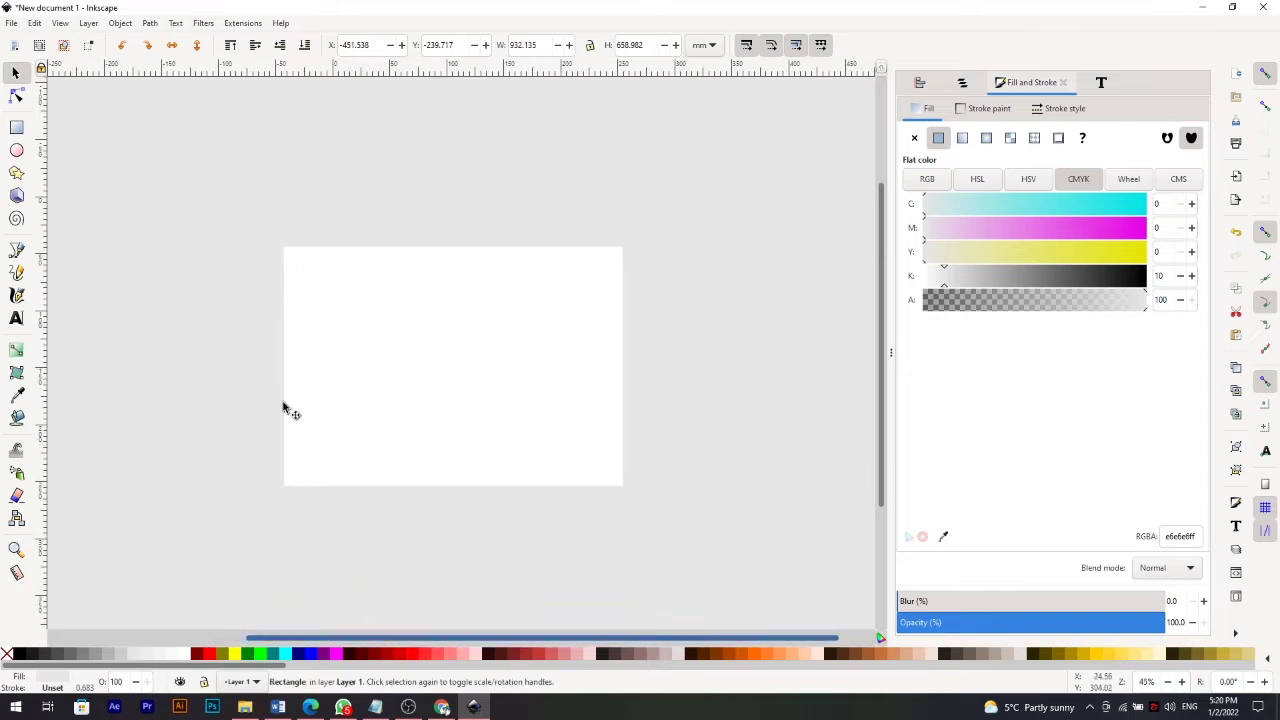
Draw a closed three-corner triangle over the top-left of the white card.
click(20, 252)
key(Escape)
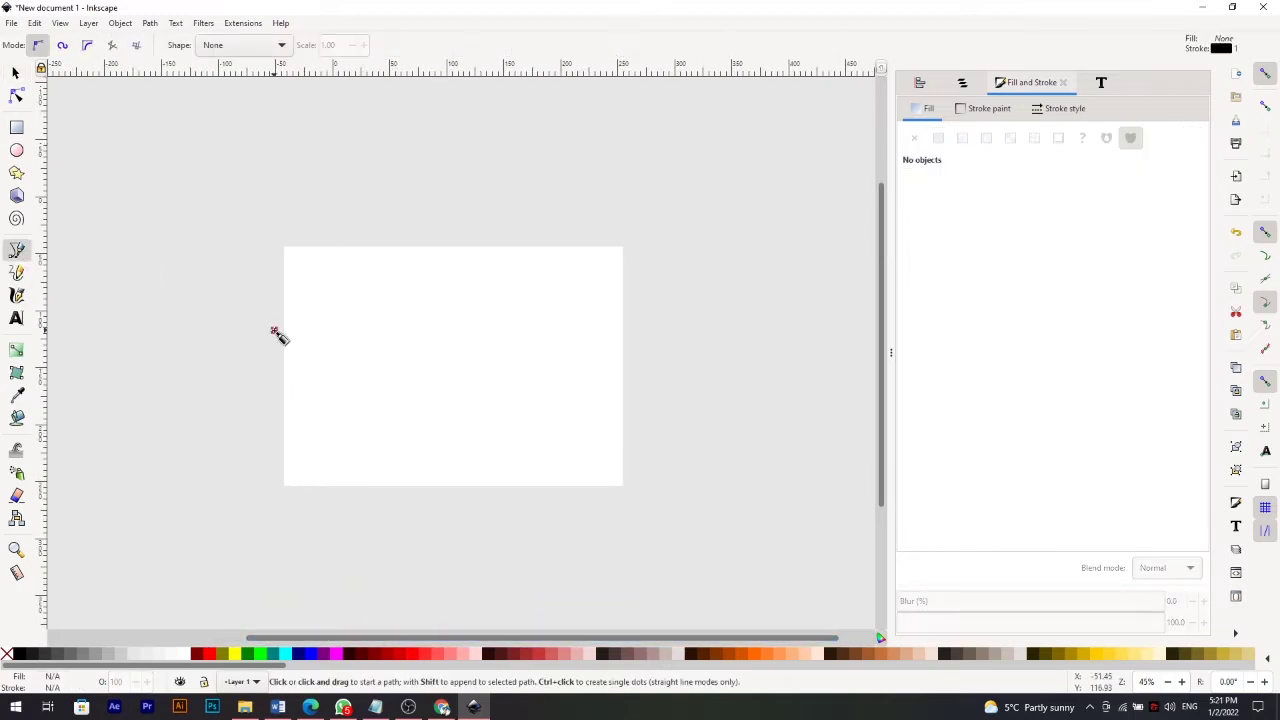
click(276, 333)
key(Escape)
click(15, 73)
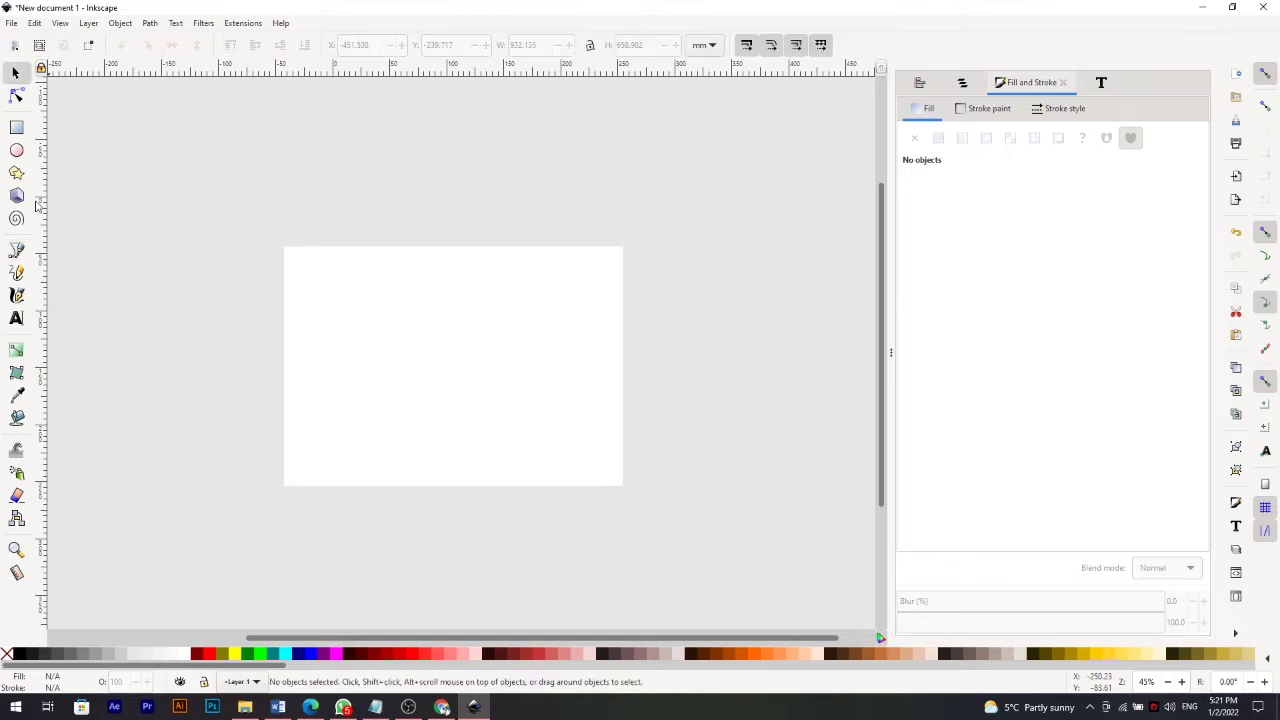
click(20, 252)
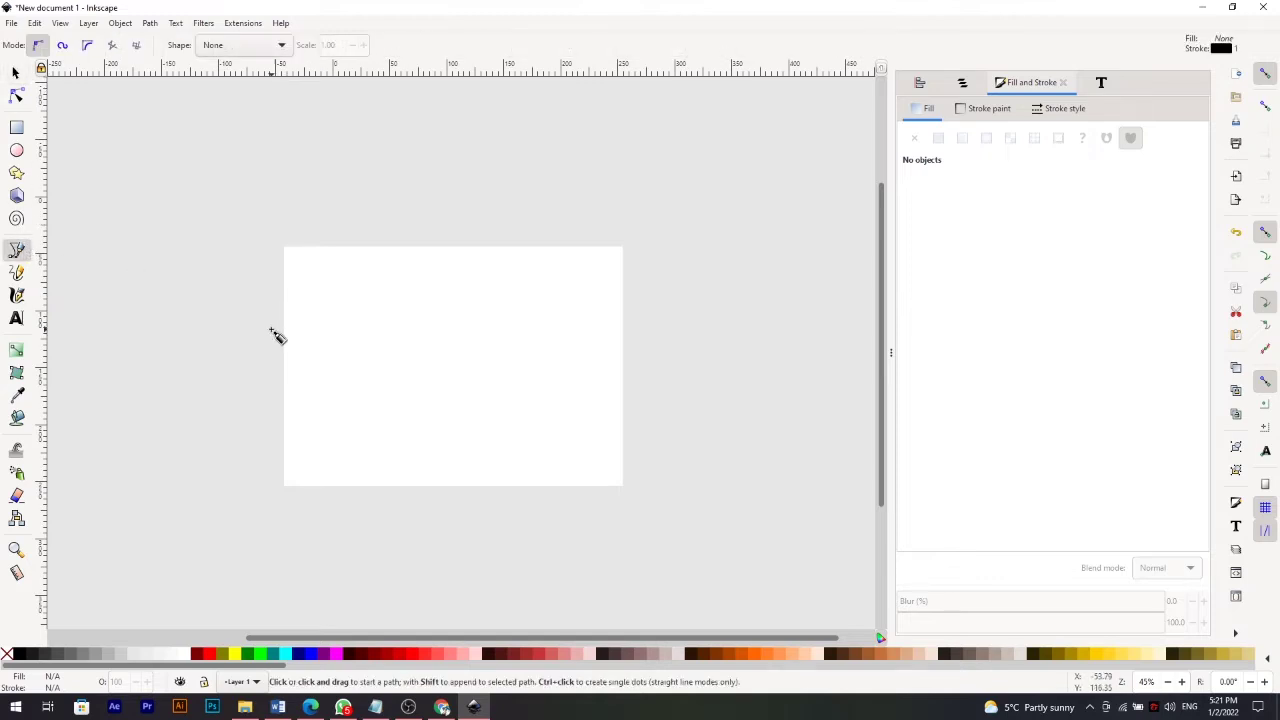
click(264, 230)
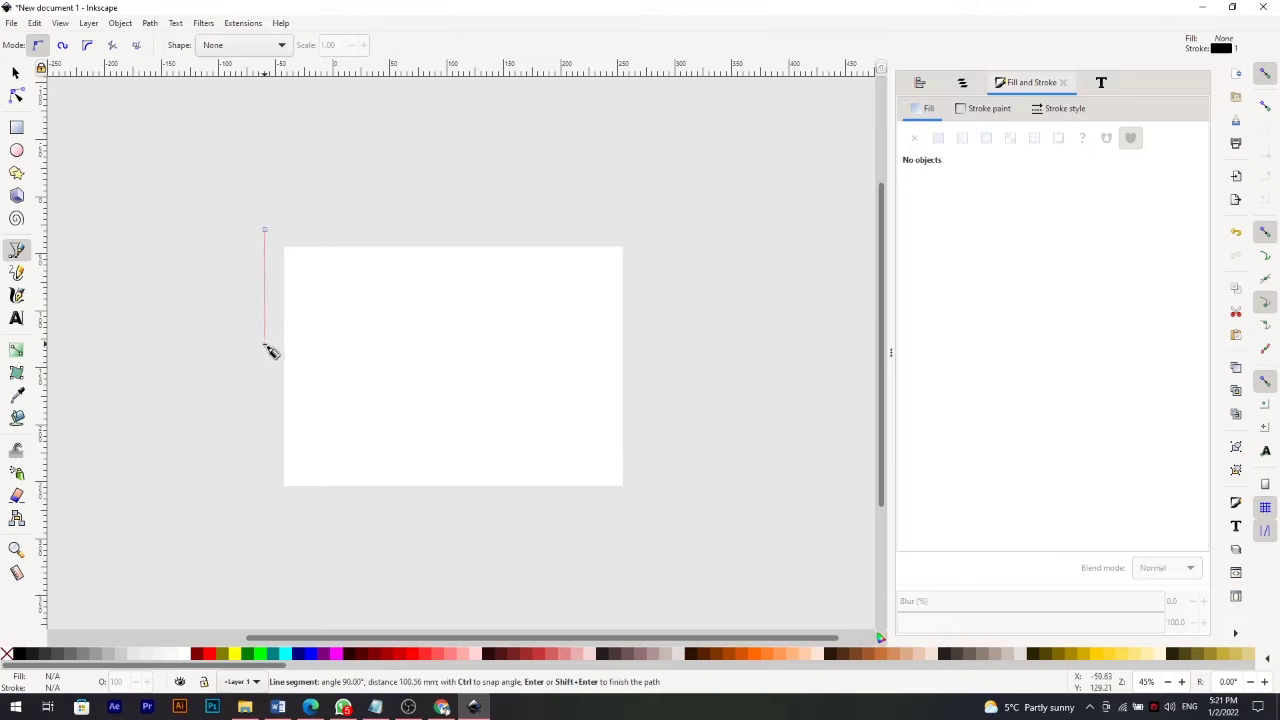
click(265, 341)
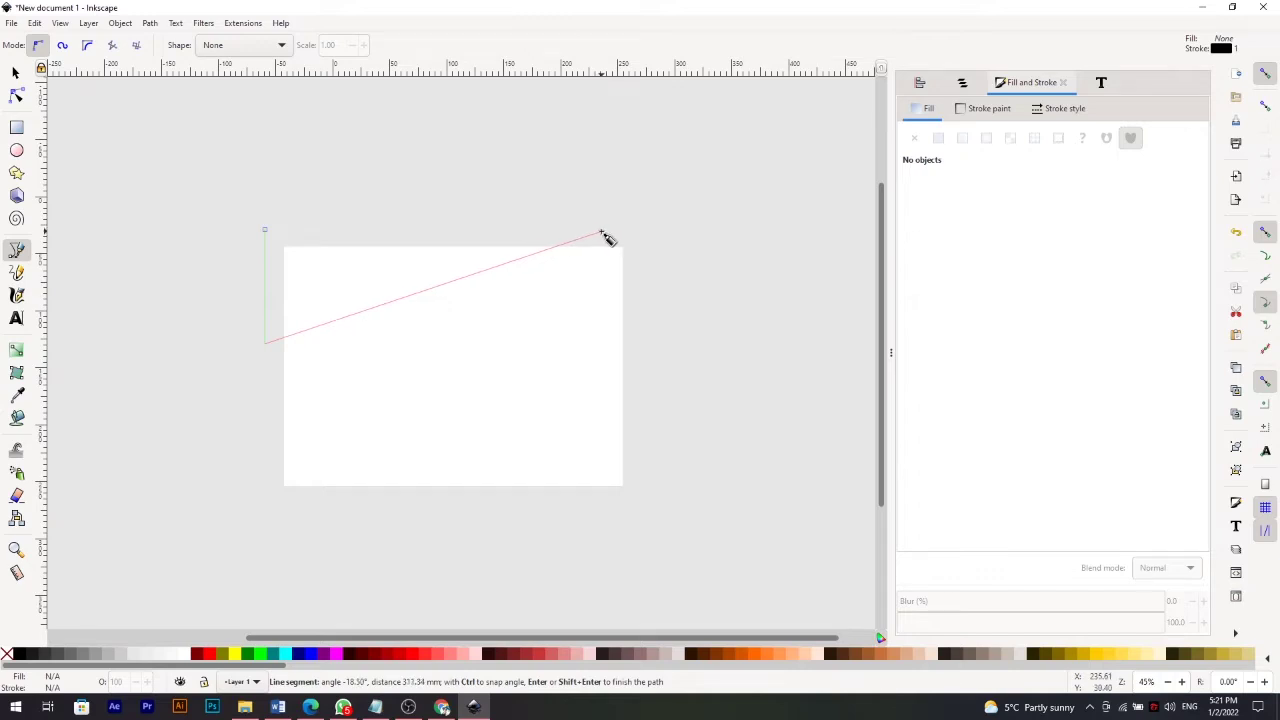
click(600, 233)
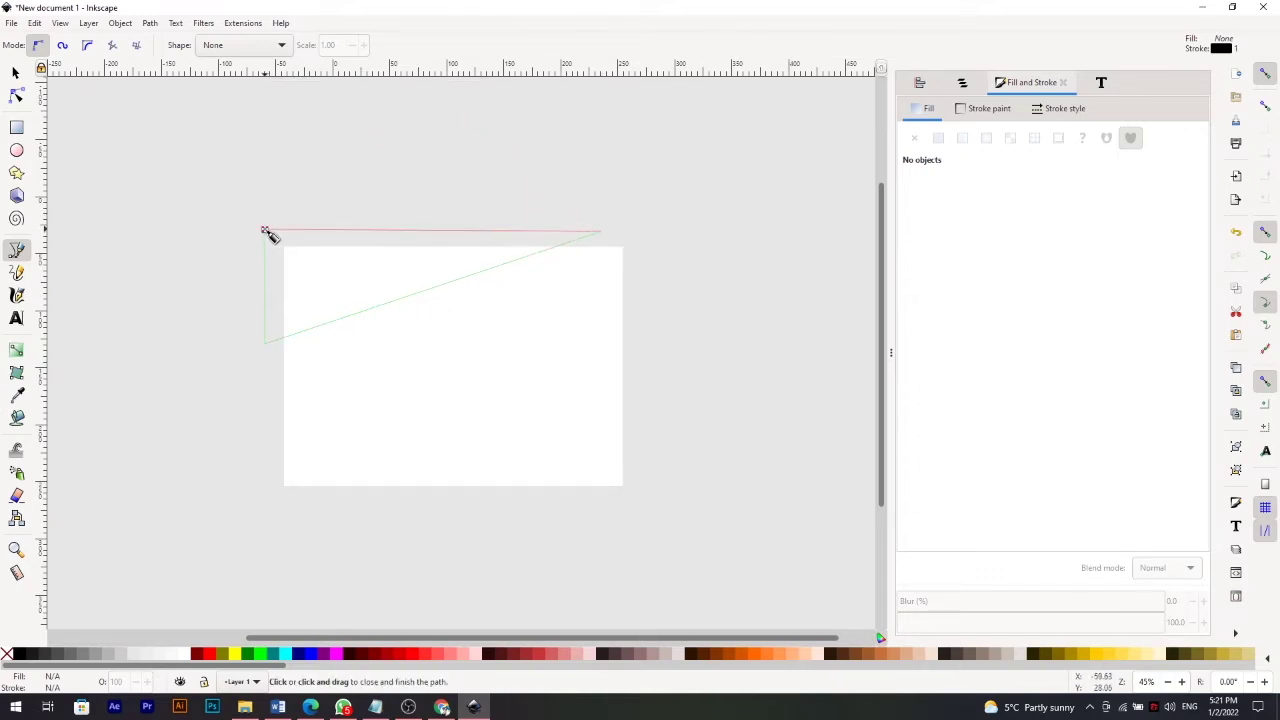
click(265, 231)
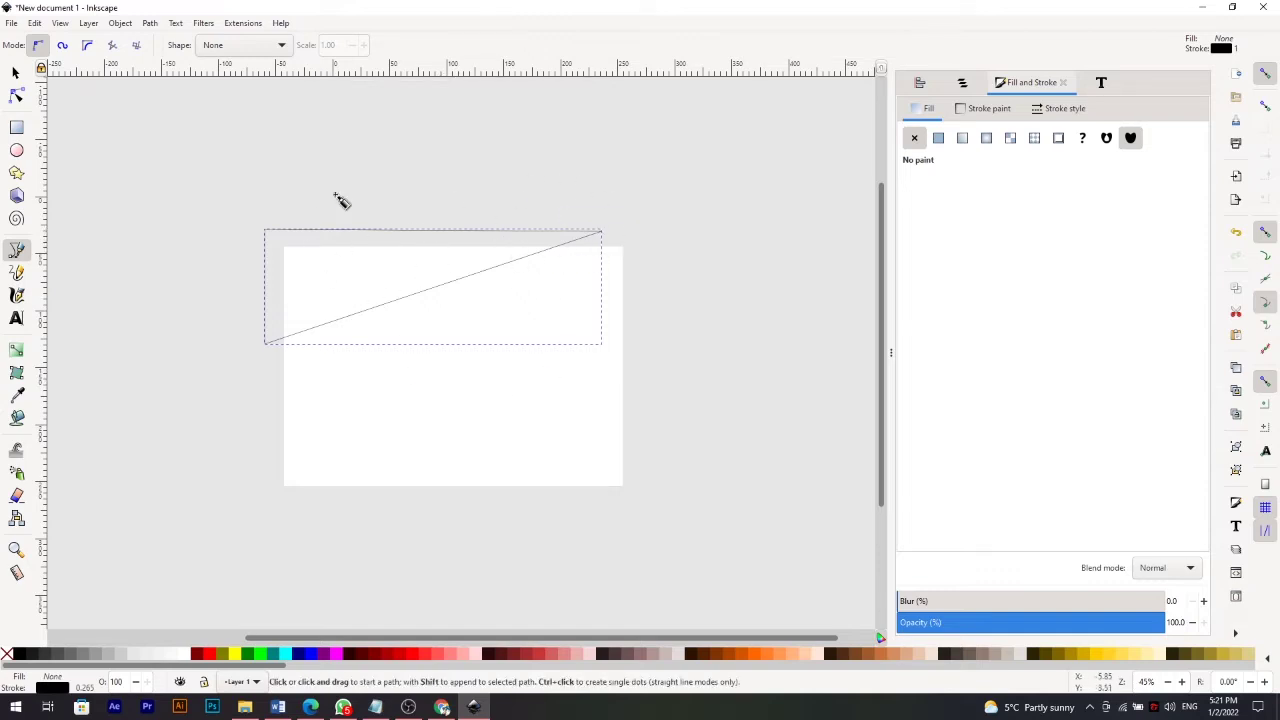
Duplicate the white page rectangle and select the triangle together with the copy.
click(16, 73)
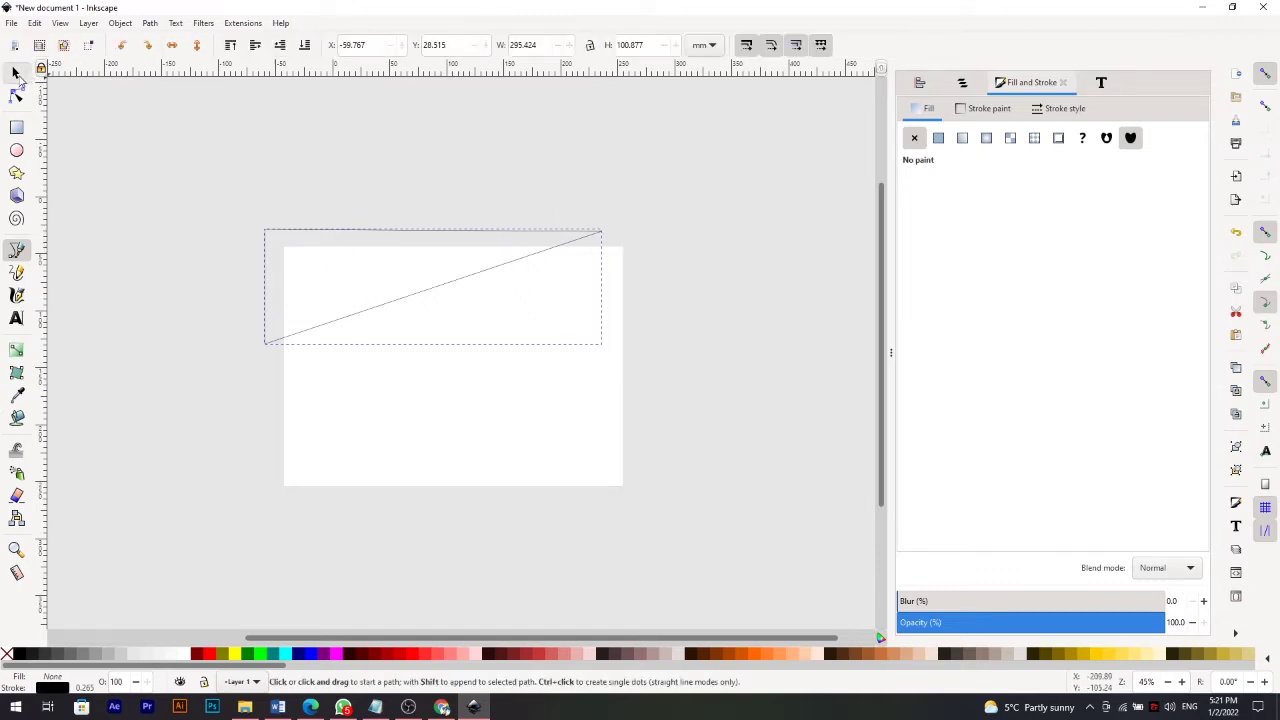
click(476, 402)
right_click(476, 402)
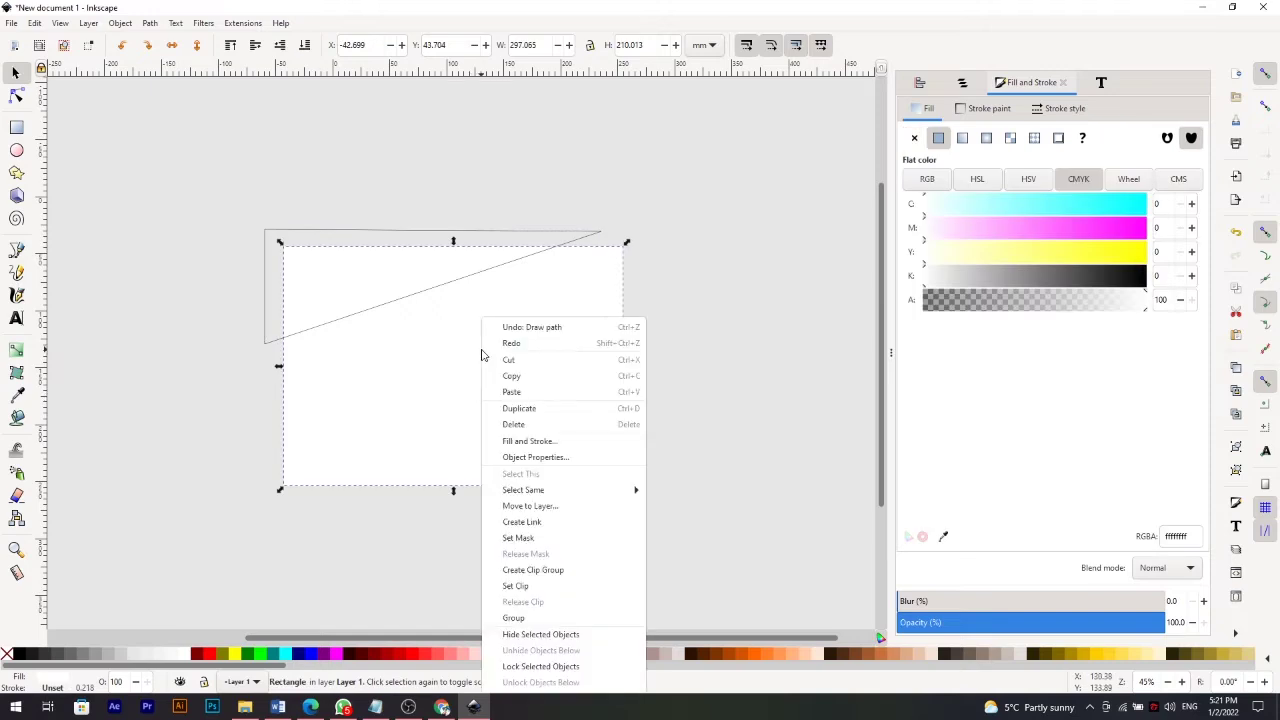
click(580, 407)
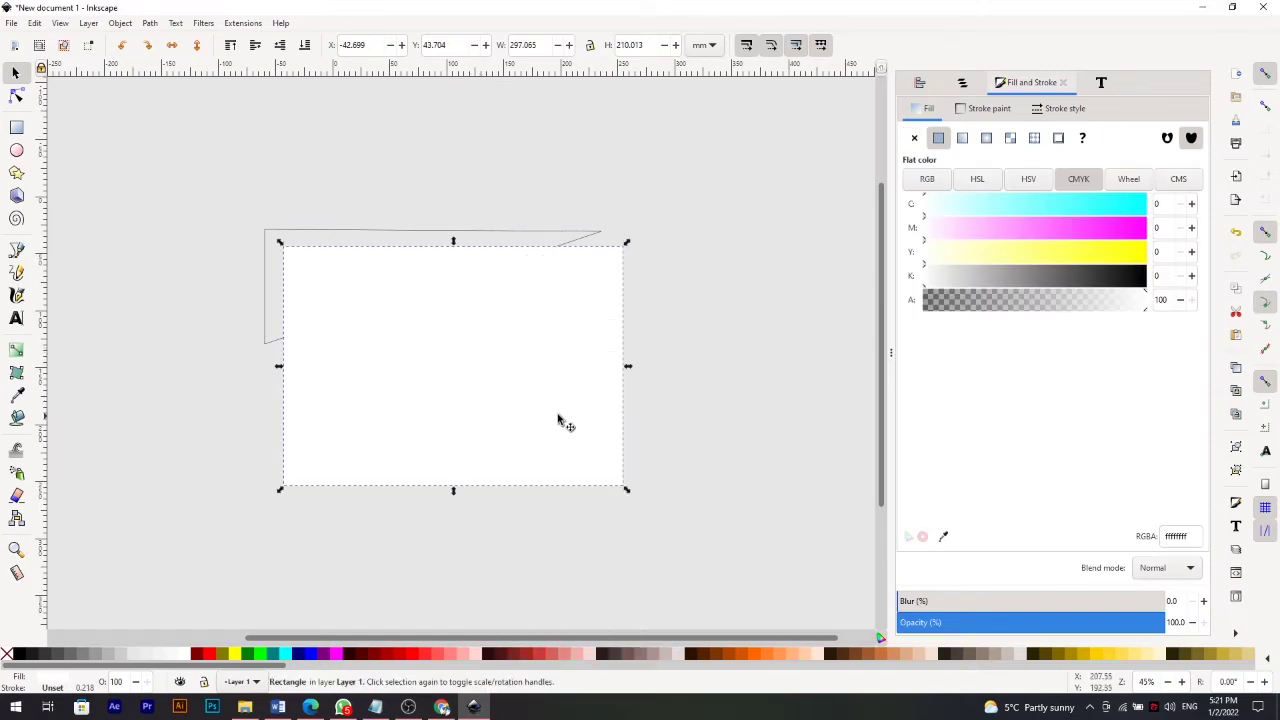
click(410, 230)
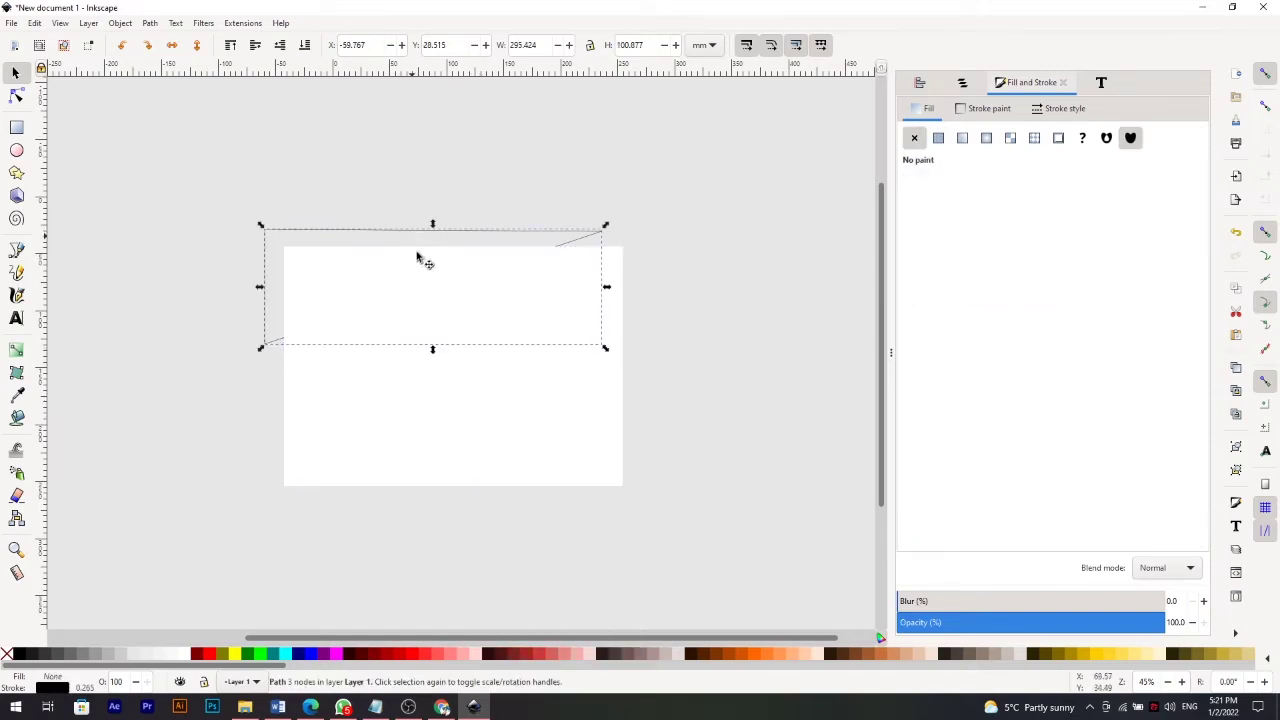
shift+click(539, 421)
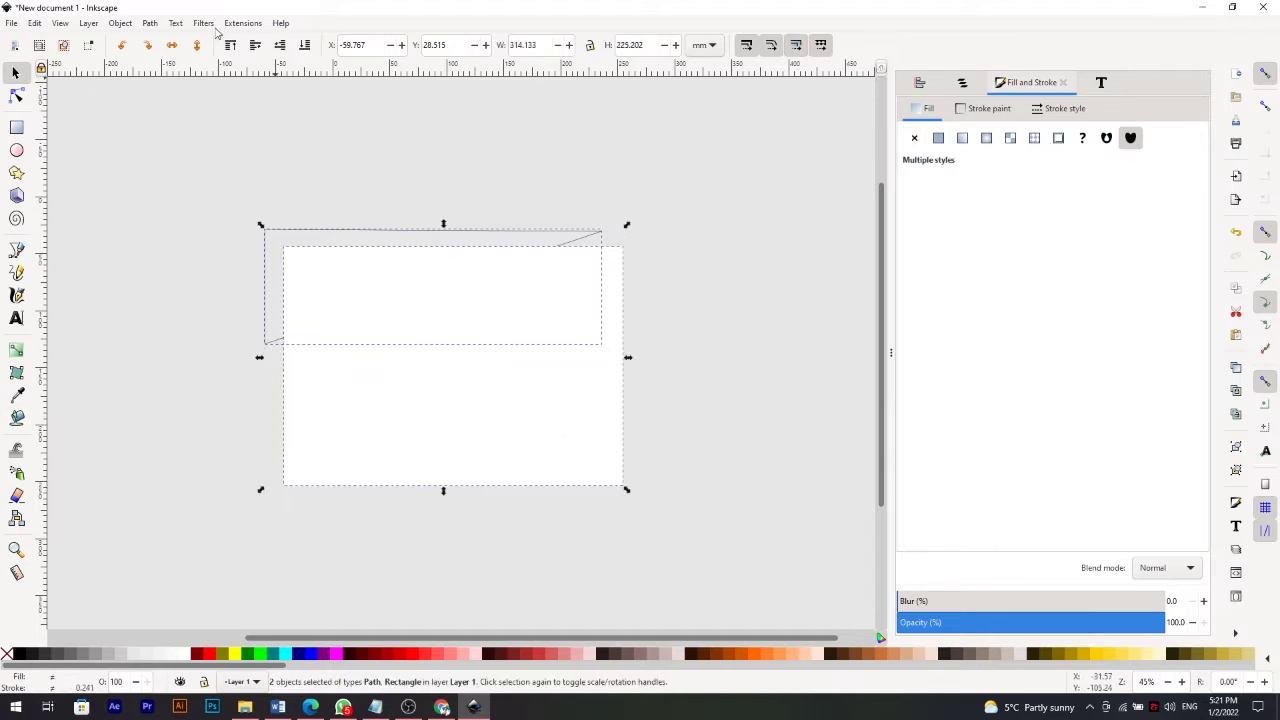
Trim the triangle to the page with Path > Intersection and remove its outline.
click(150, 23)
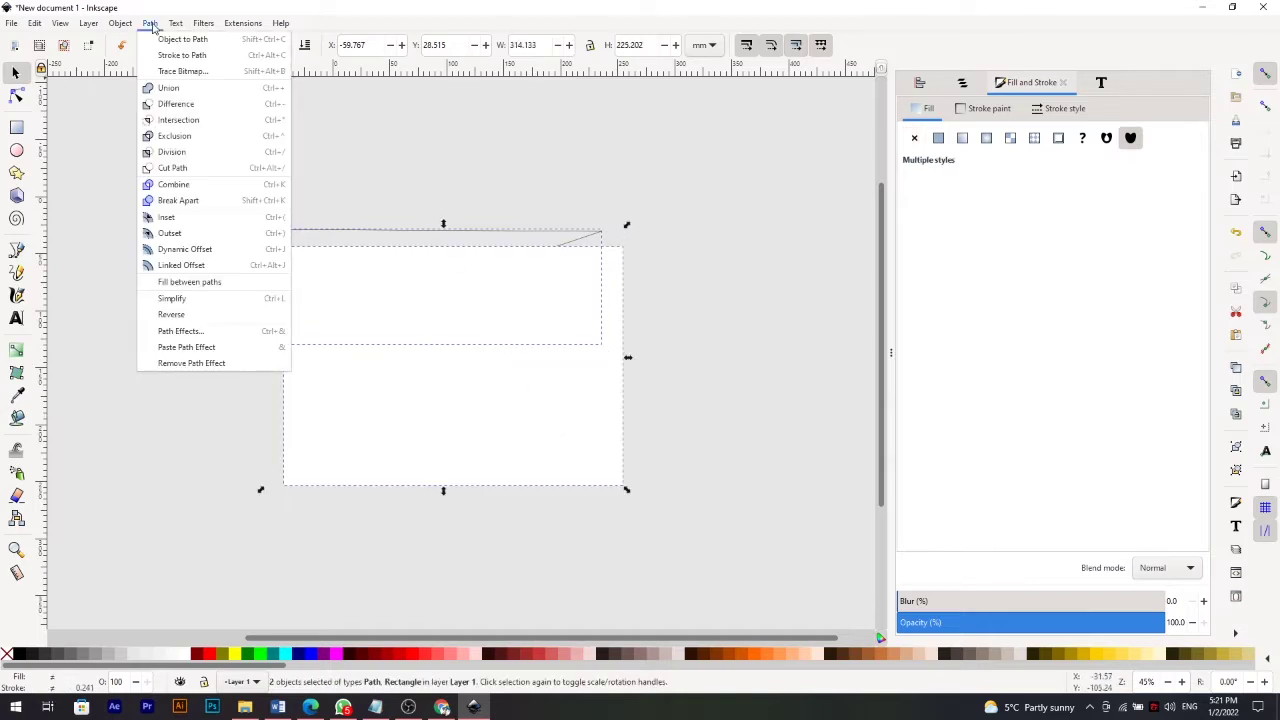
click(236, 122)
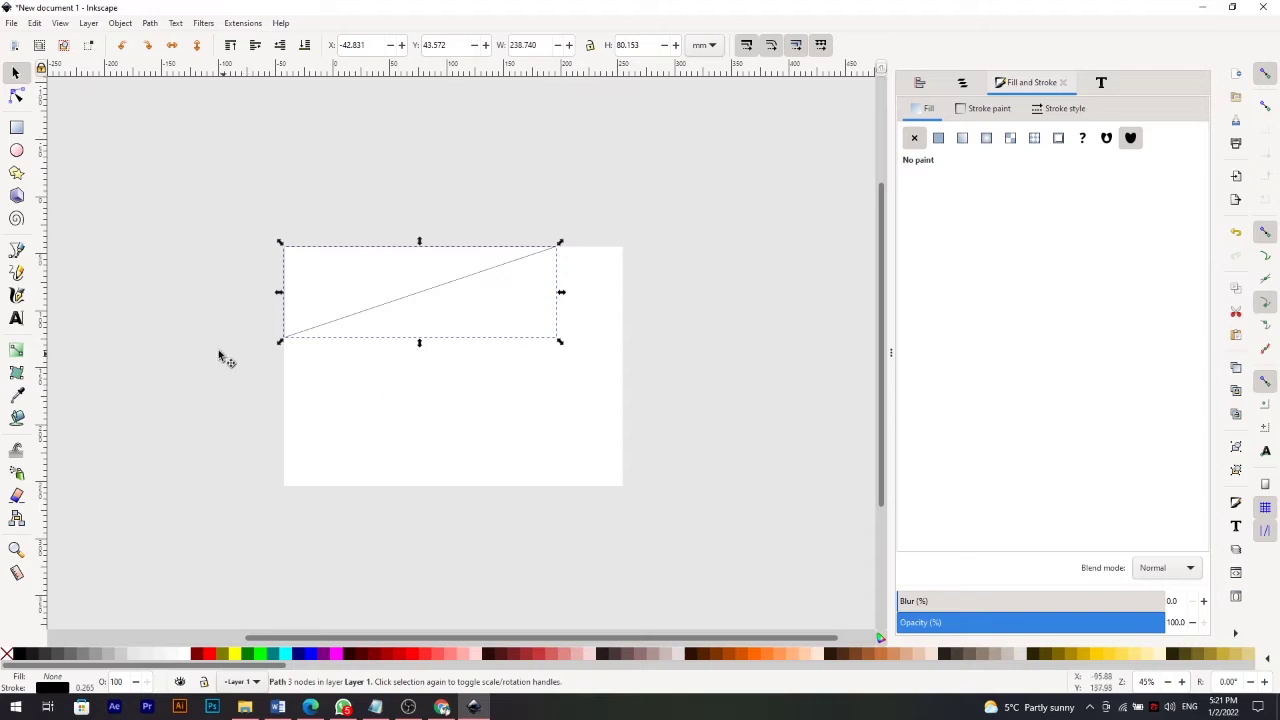
click(1002, 108)
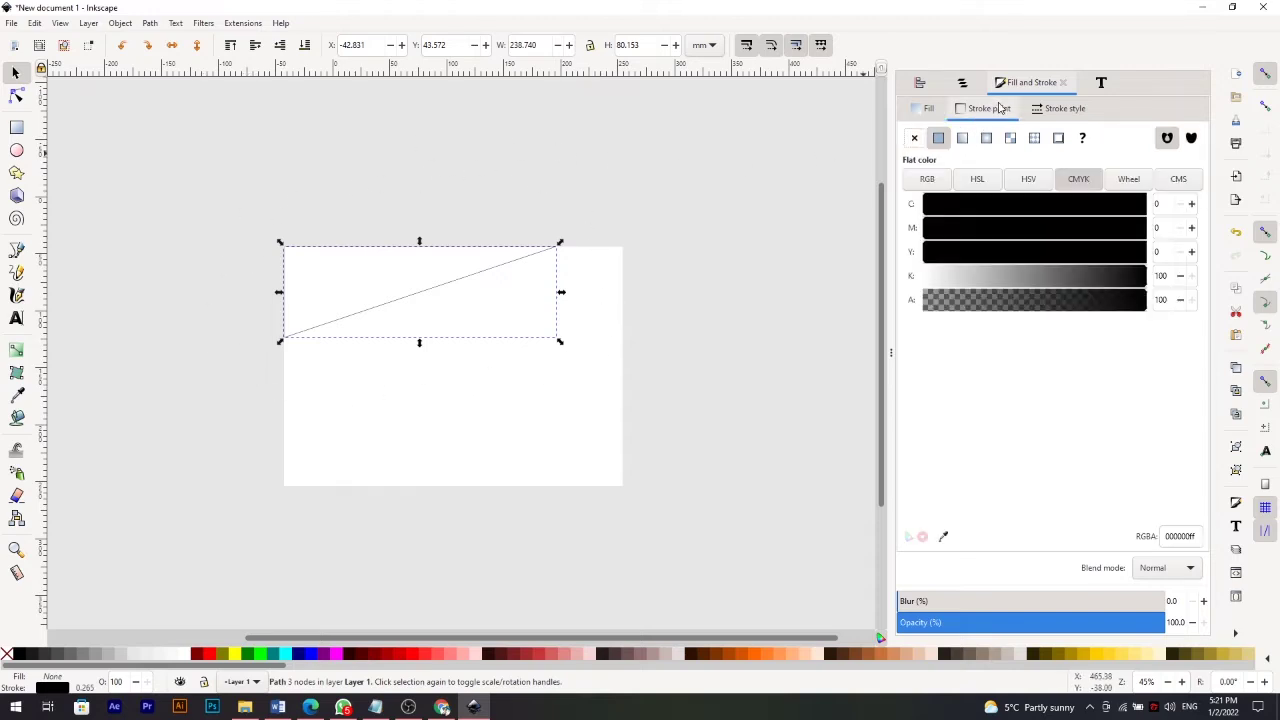
click(913, 139)
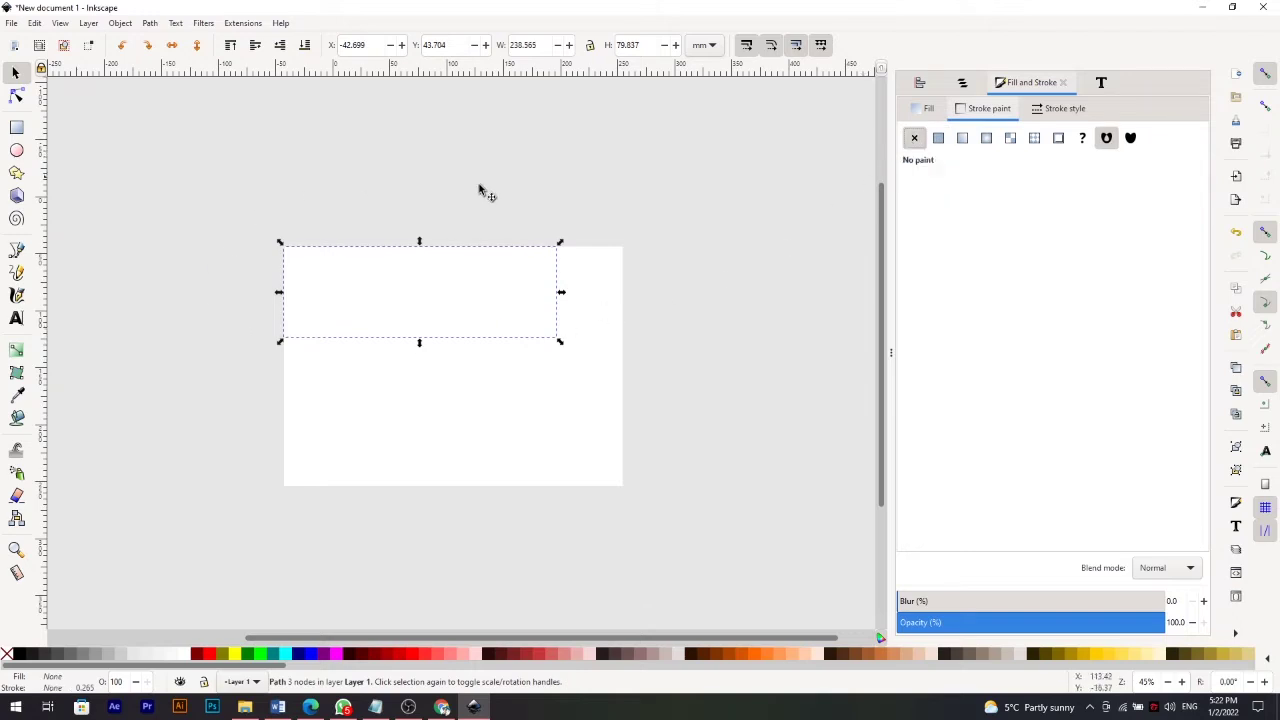
Give the triangle a flat green #37C871 fill.
click(928, 112)
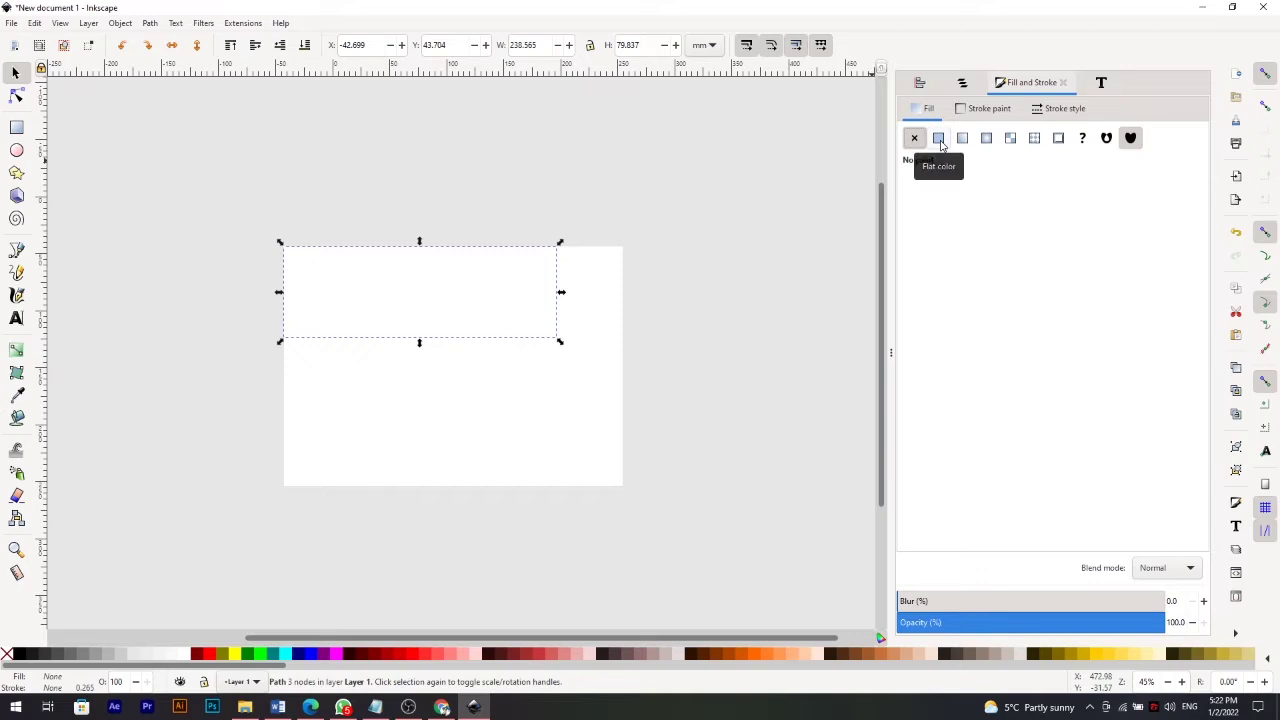
click(939, 140)
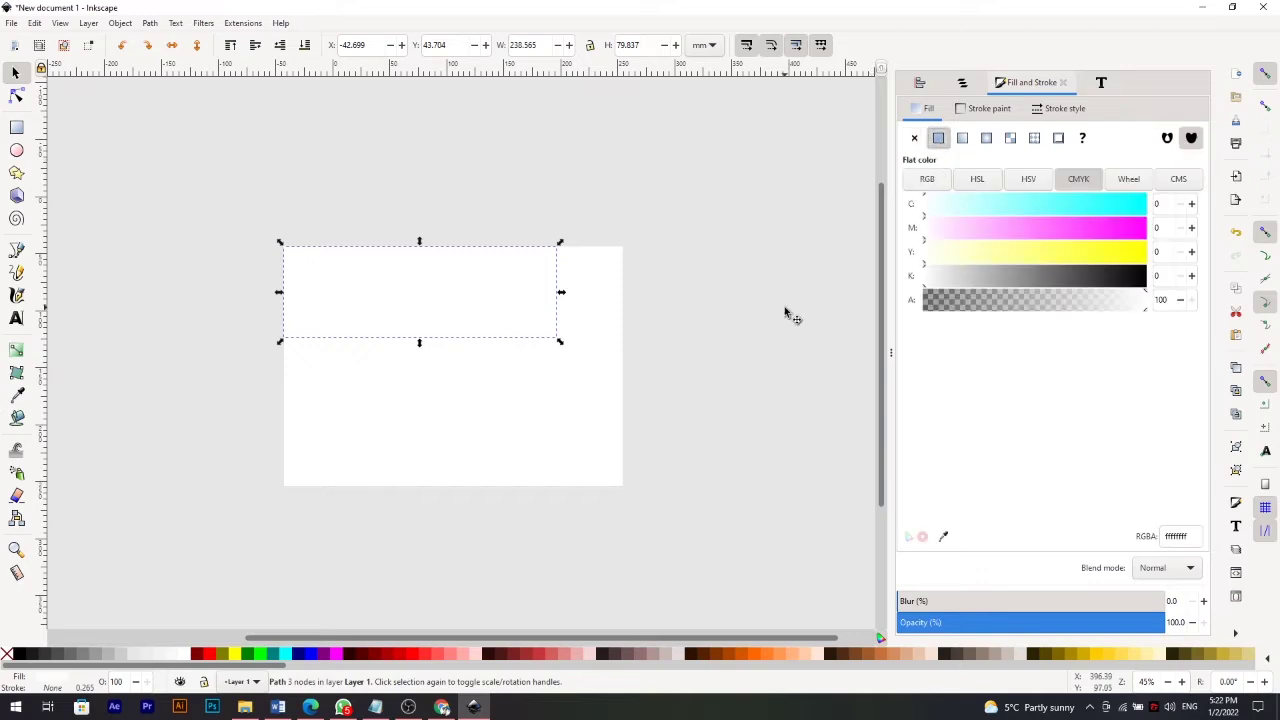
drag(255, 668, 690, 670)
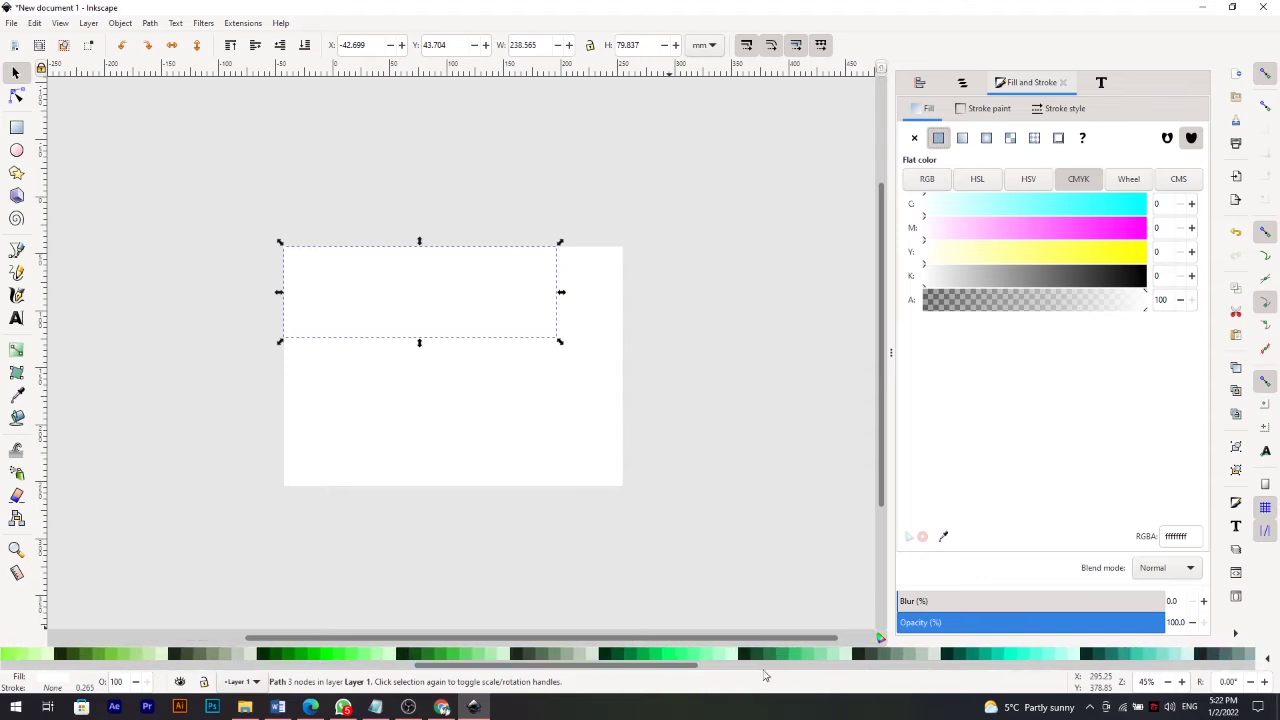
click(797, 655)
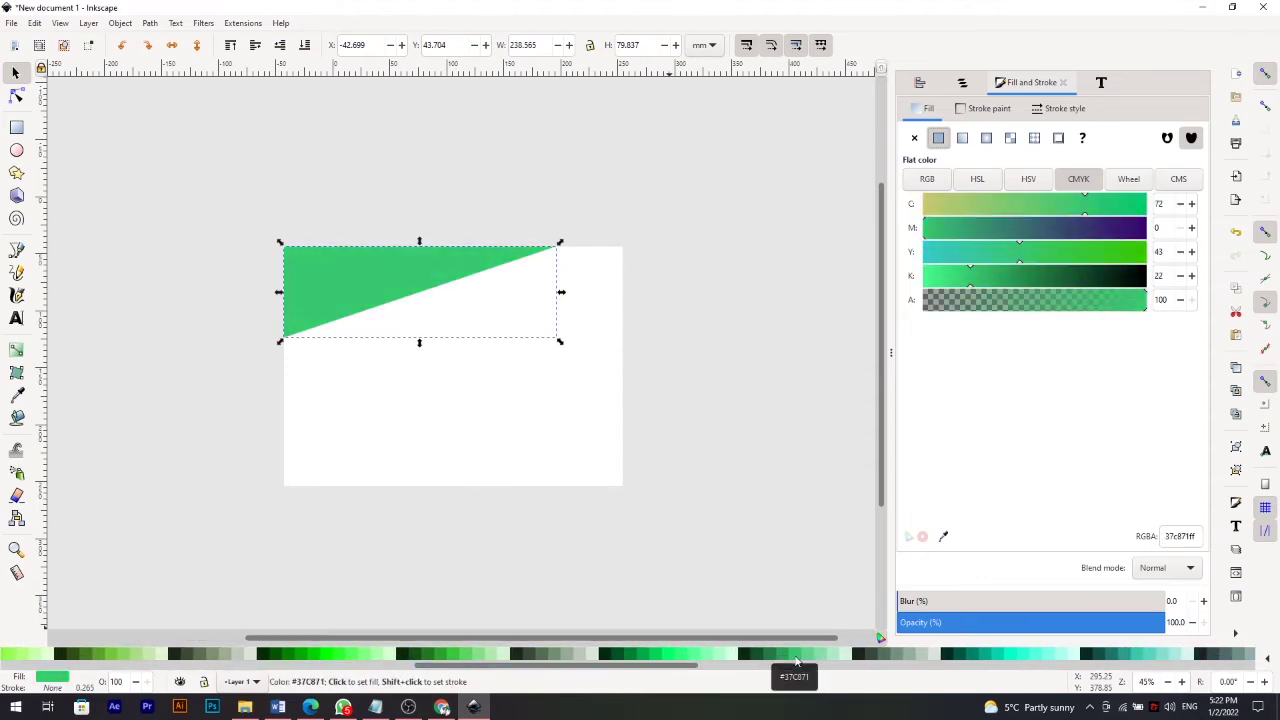
key(Escape)
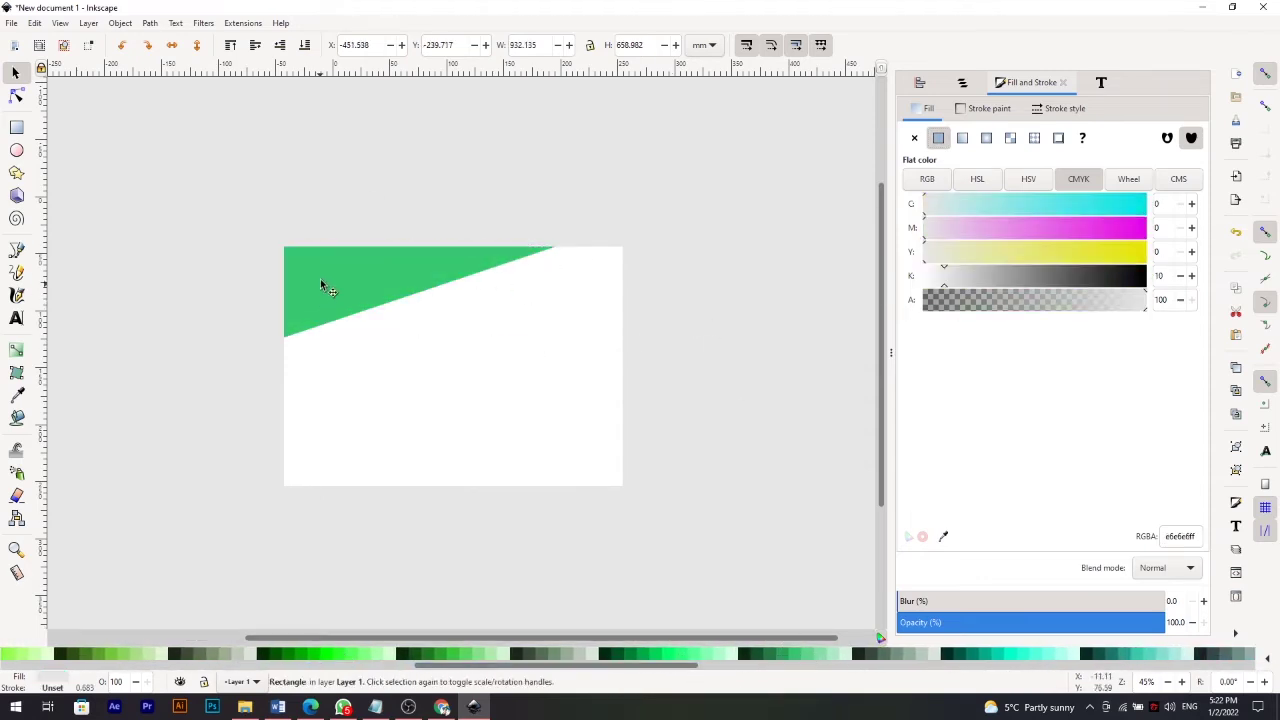
Draw a lower-left triangle and intersect it with the page, then delete that attempt.
key(i)
key(b)
click(271, 363)
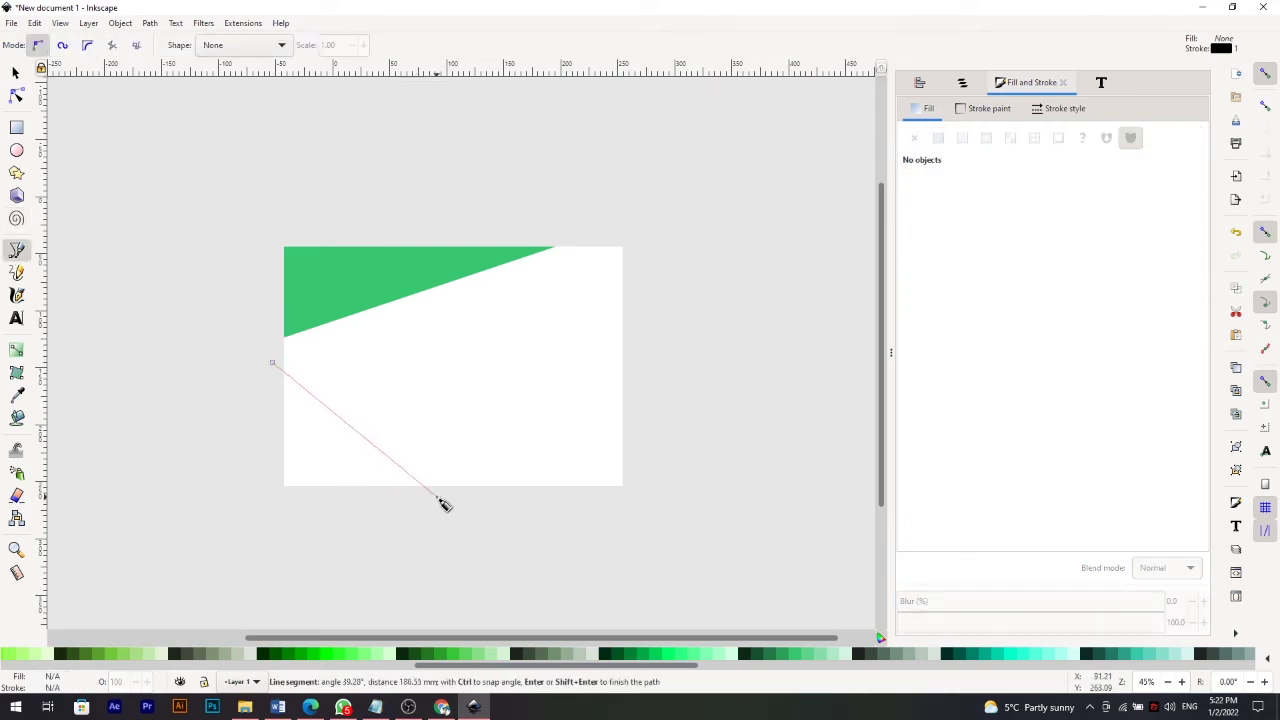
click(437, 495)
click(271, 363)
key(s)
click(517, 363)
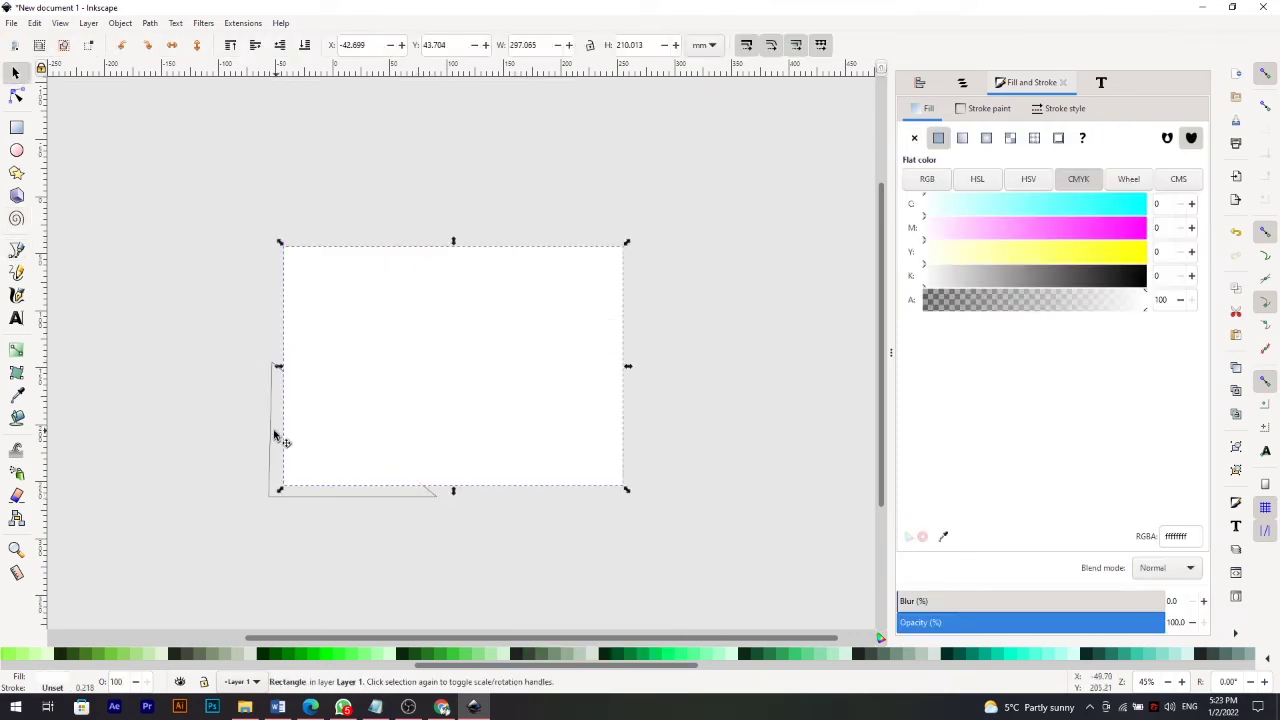
click(277, 437)
shift+click(506, 400)
click(149, 22)
click(196, 127)
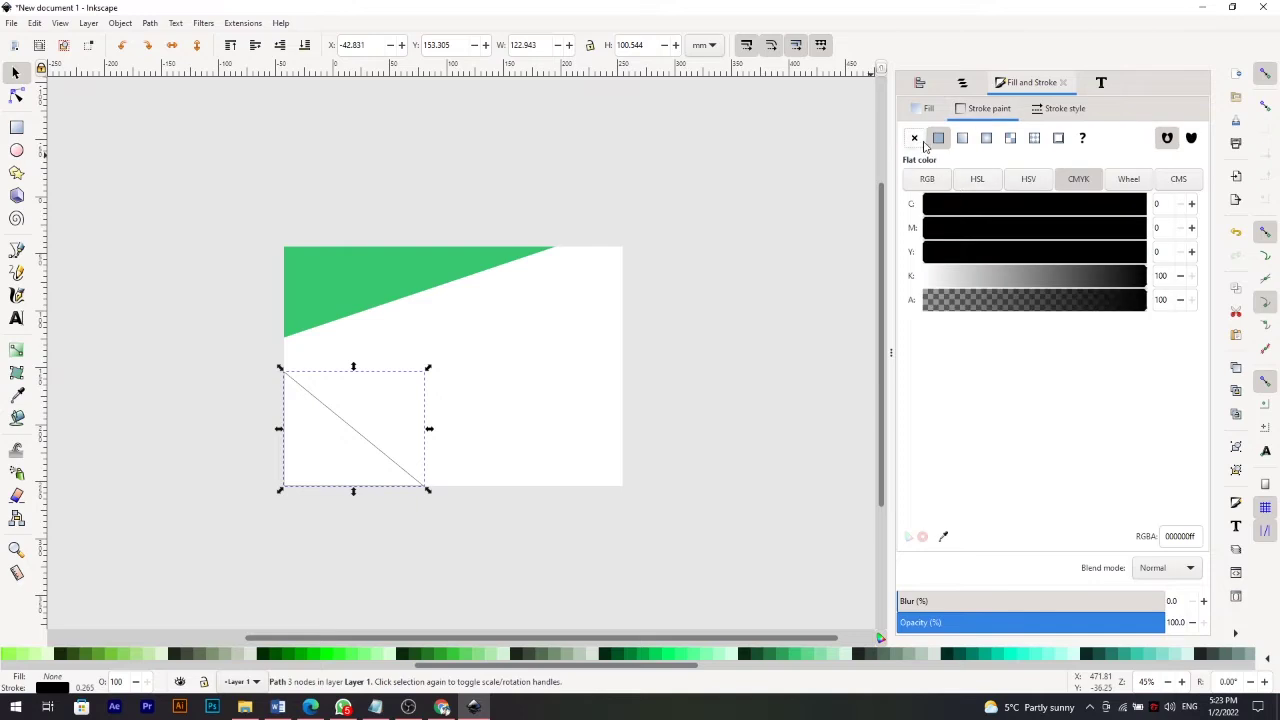
key(ctrl+shift+v)
click(341, 466)
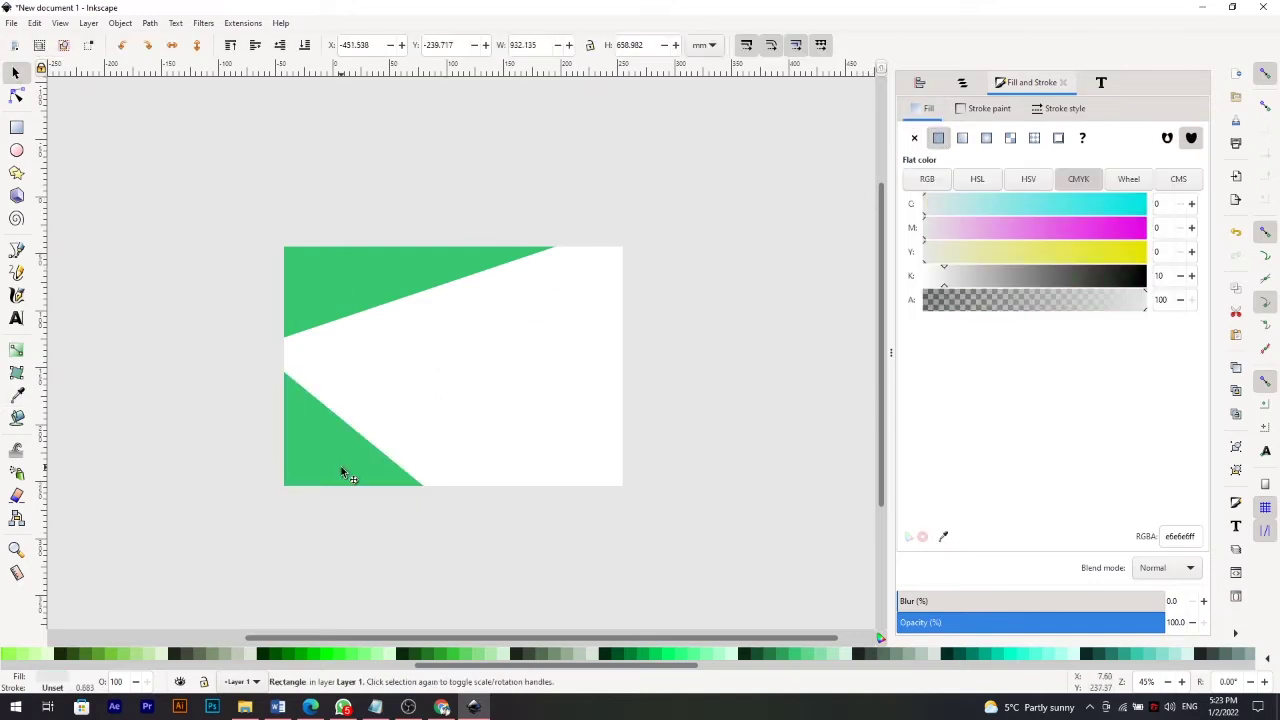
key(Delete)
Redraw the lower-left corner triangle and fill it solid green #37C871.
key(b)
click(274, 378)
click(461, 495)
click(265, 497)
click(274, 378)
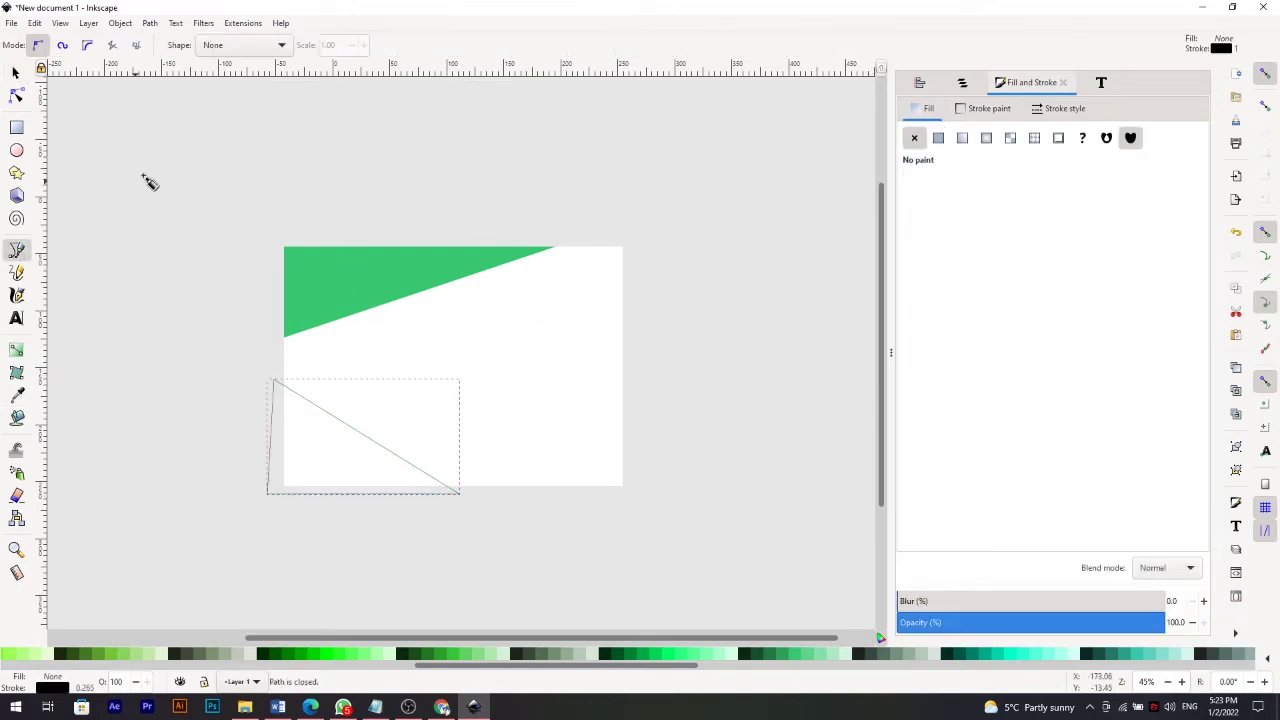
key(s)
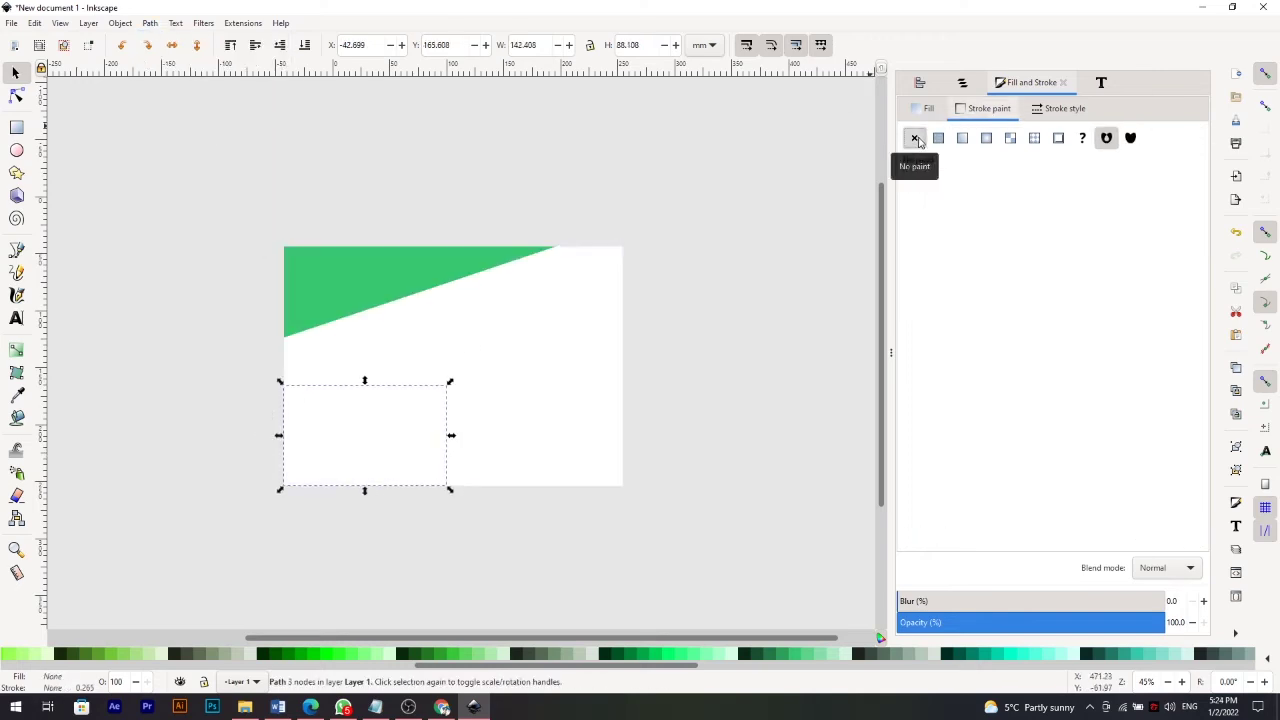
click(938, 137)
click(947, 540)
click(380, 275)
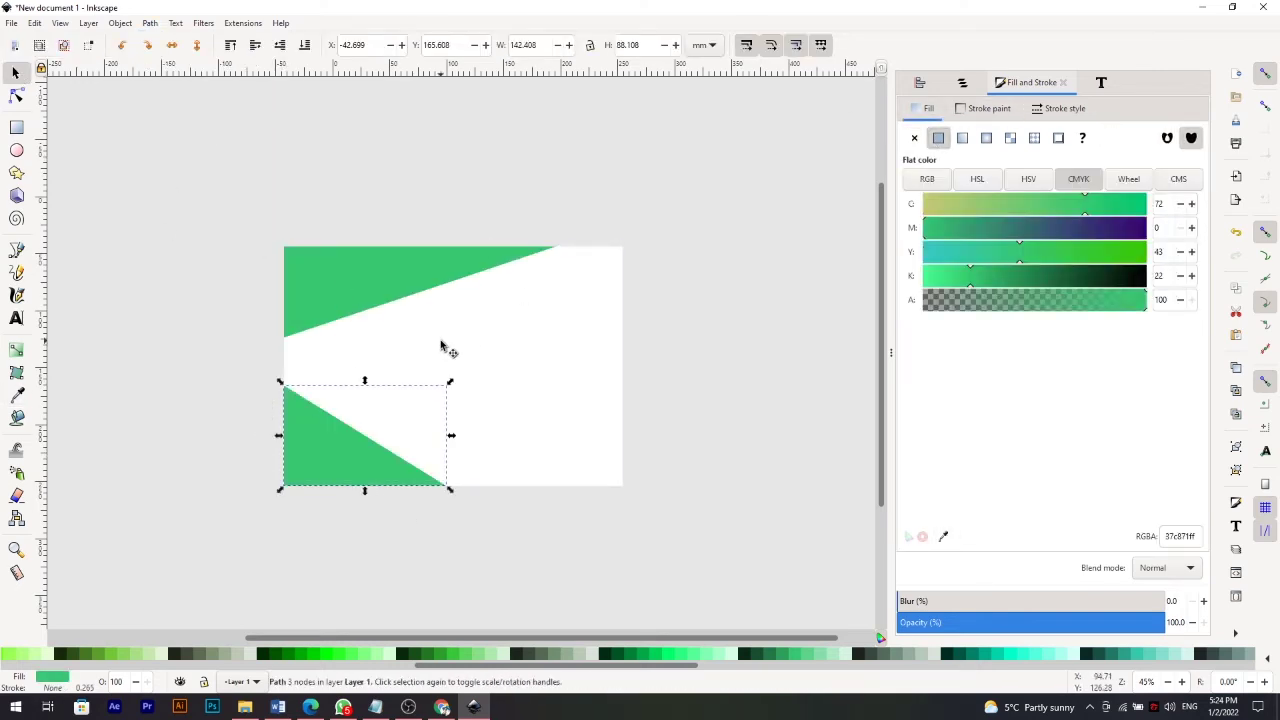
Draw a four-sided wedge spanning the page's left side from bottom to top.
key(b)
click(258, 510)
click(315, 510)
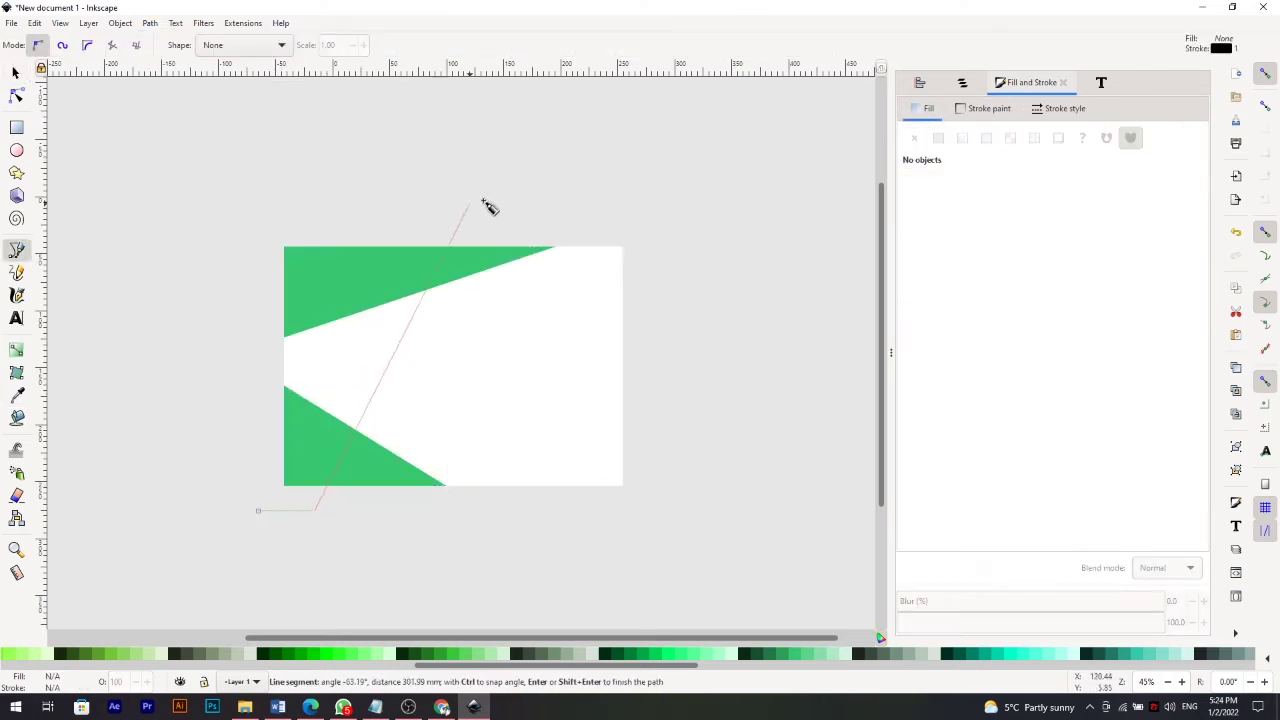
click(350, 510)
click(465, 190)
click(255, 190)
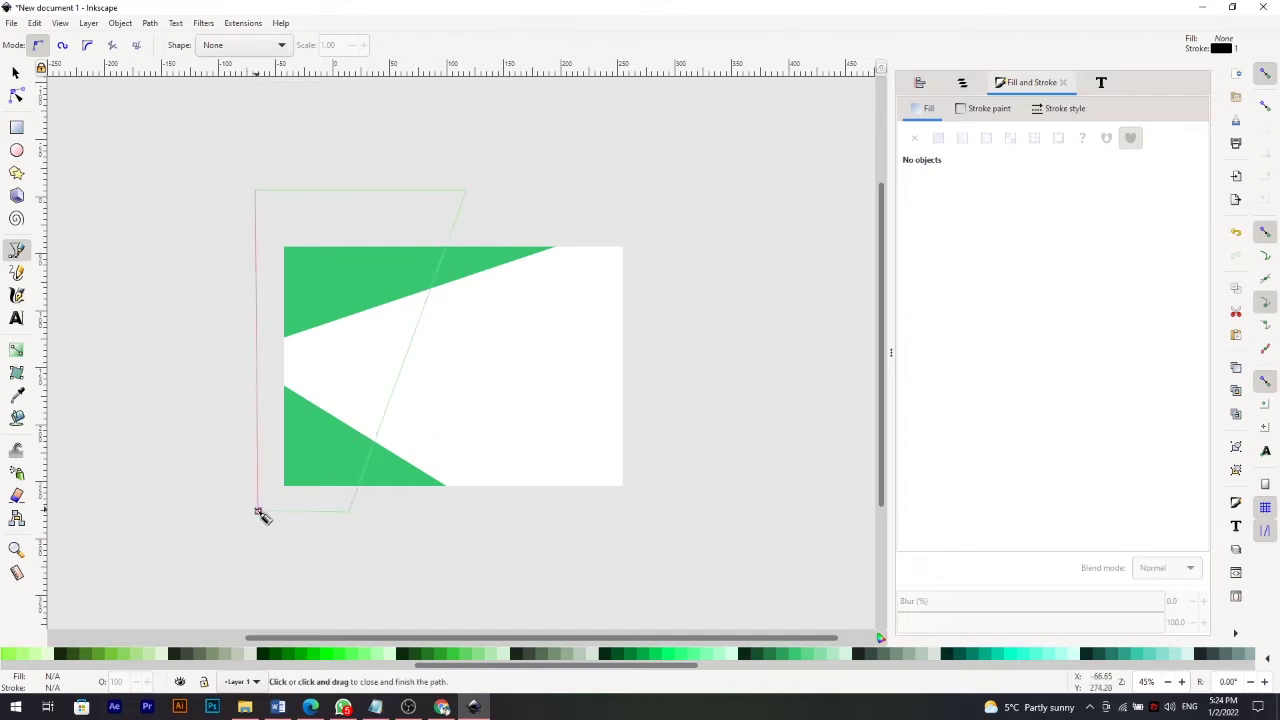
click(258, 510)
Trim the wedge to the page and fill it black at alpha 21.
key(s)
shift+click(557, 333)
click(150, 22)
click(180, 124)
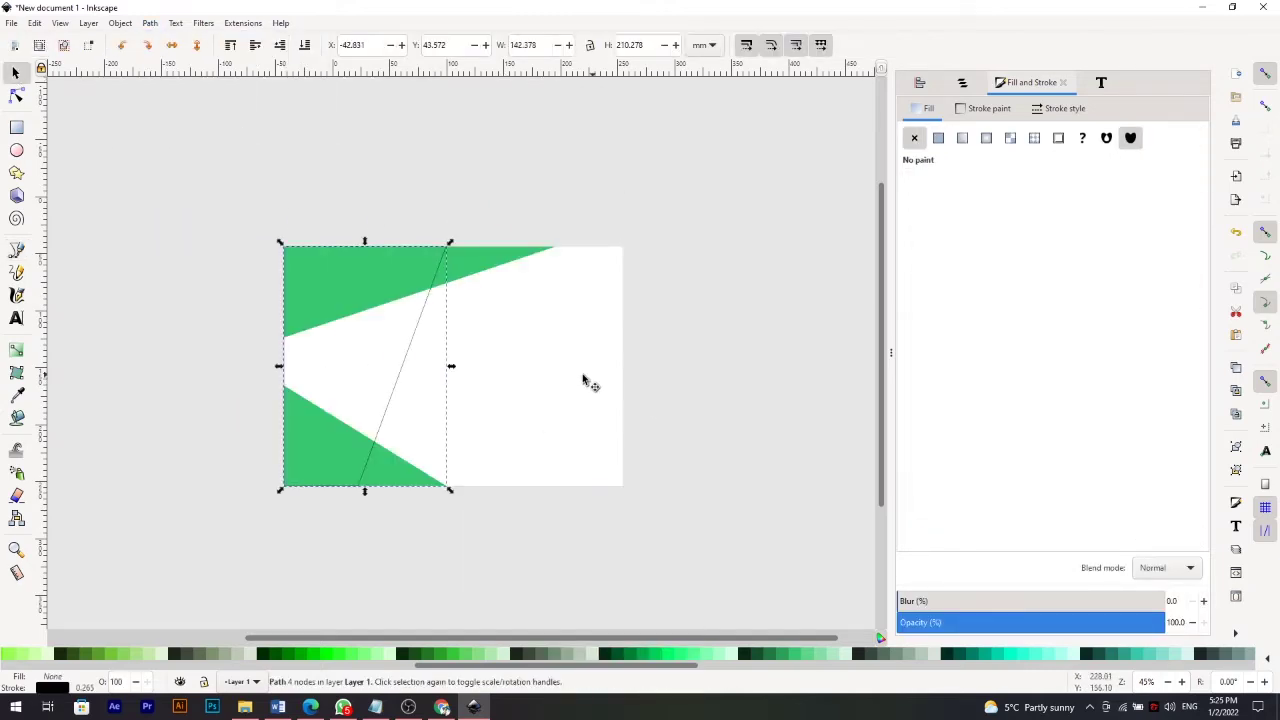
click(938, 137)
click(15, 655)
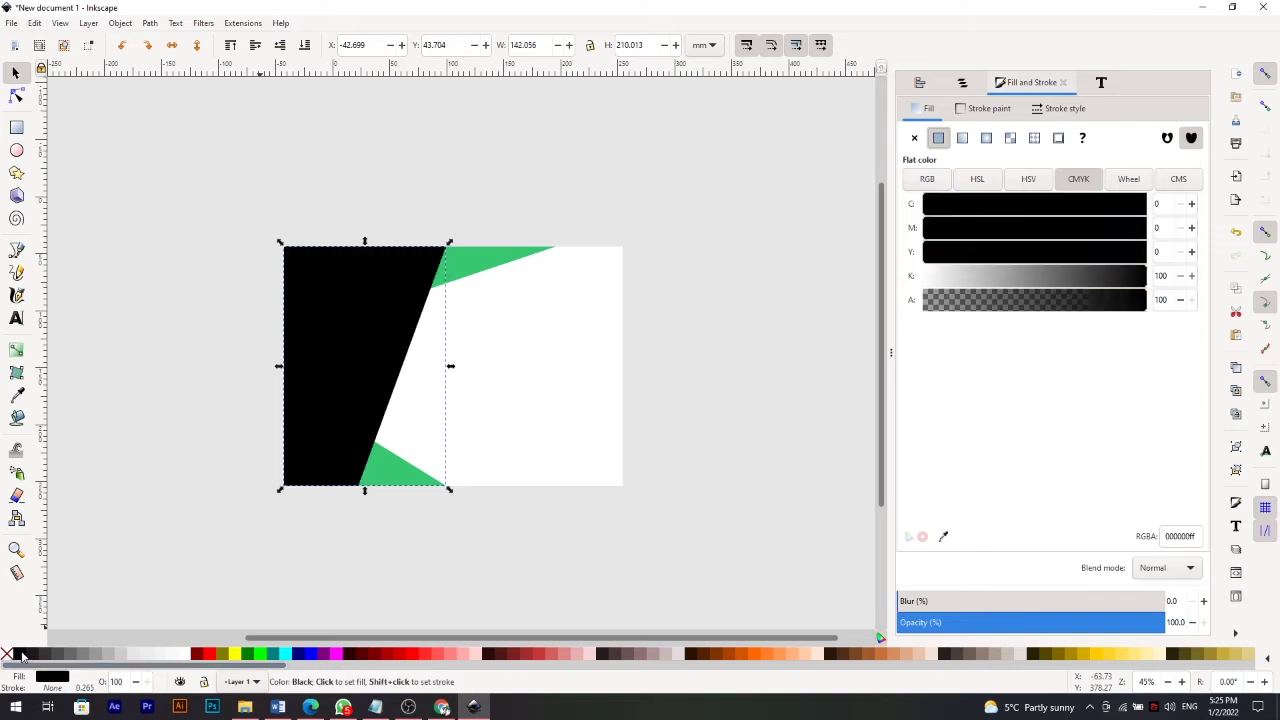
scroll(600, 662, right, 5)
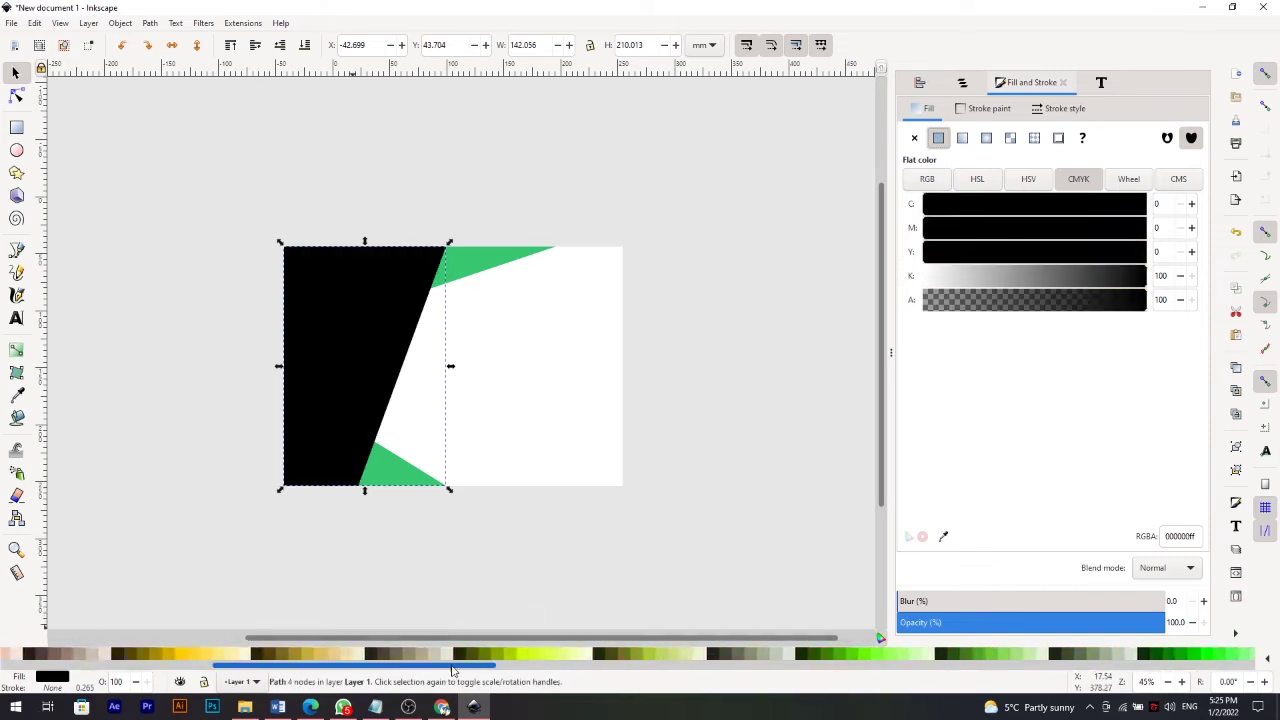
scroll(640, 665, right, 5)
scroll(678, 668, right, 5)
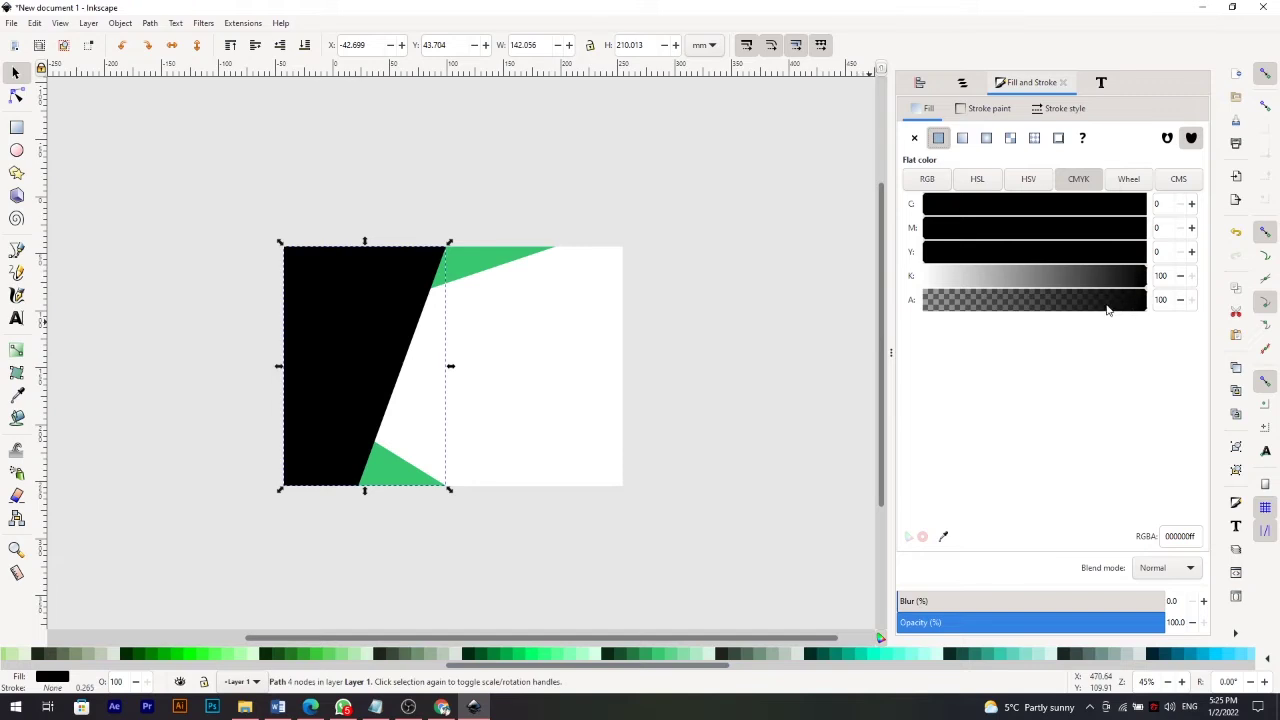
drag(1107, 310, 970, 303)
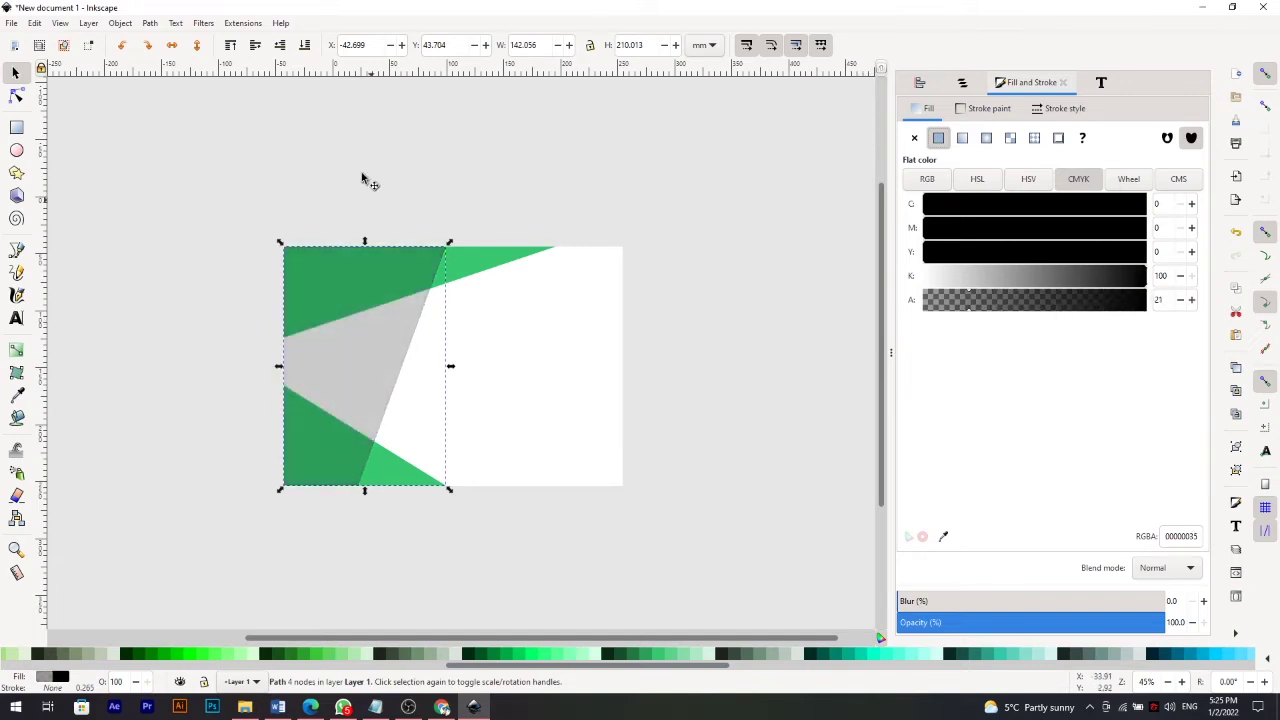
Send the wedge beneath the green triangles, widen it, and fill it opaque dark green #217844.
key(End)
key(Page_Up)
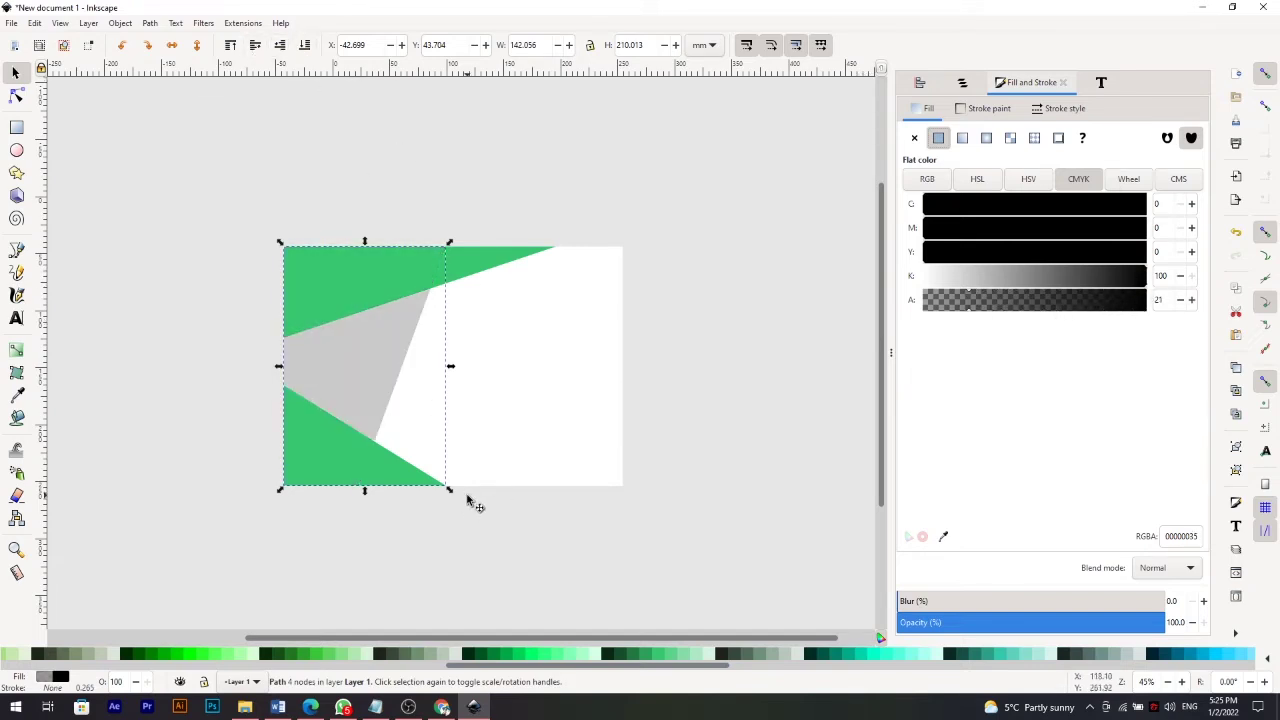
drag(450, 366, 468, 373)
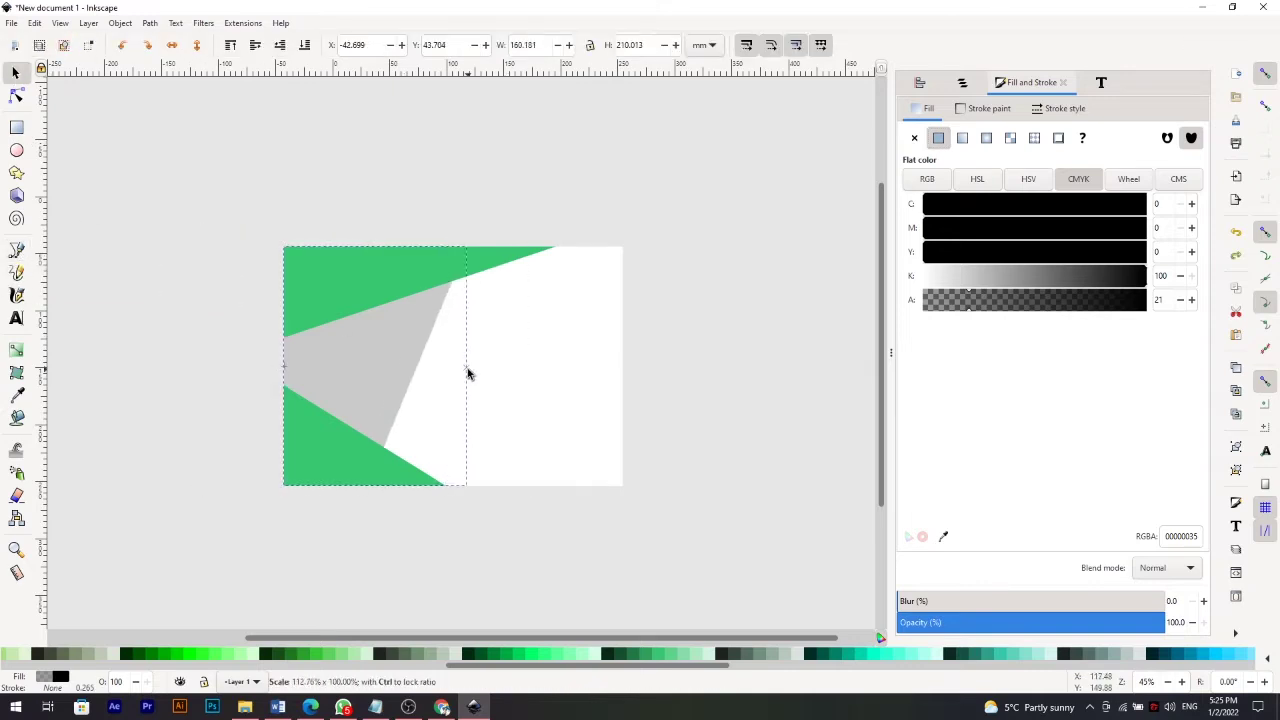
click(286, 654)
click(230, 654)
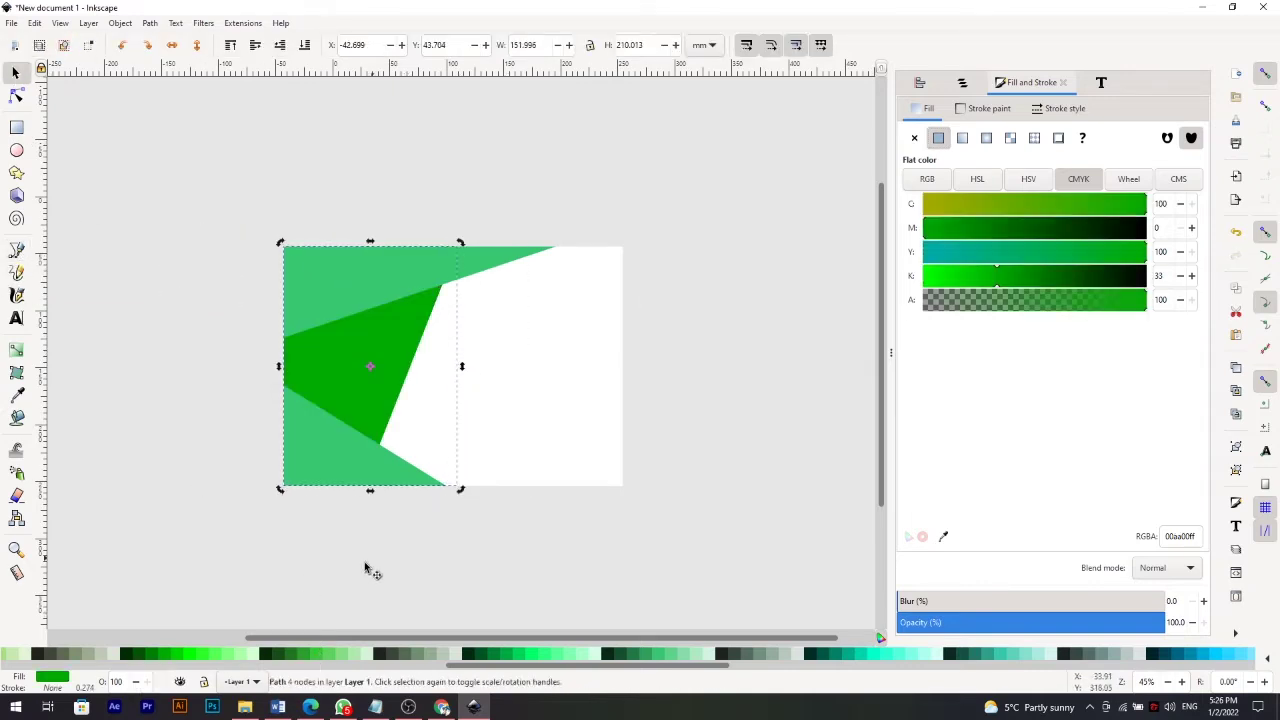
click(300, 654)
click(286, 654)
click(230, 654)
click(640, 654)
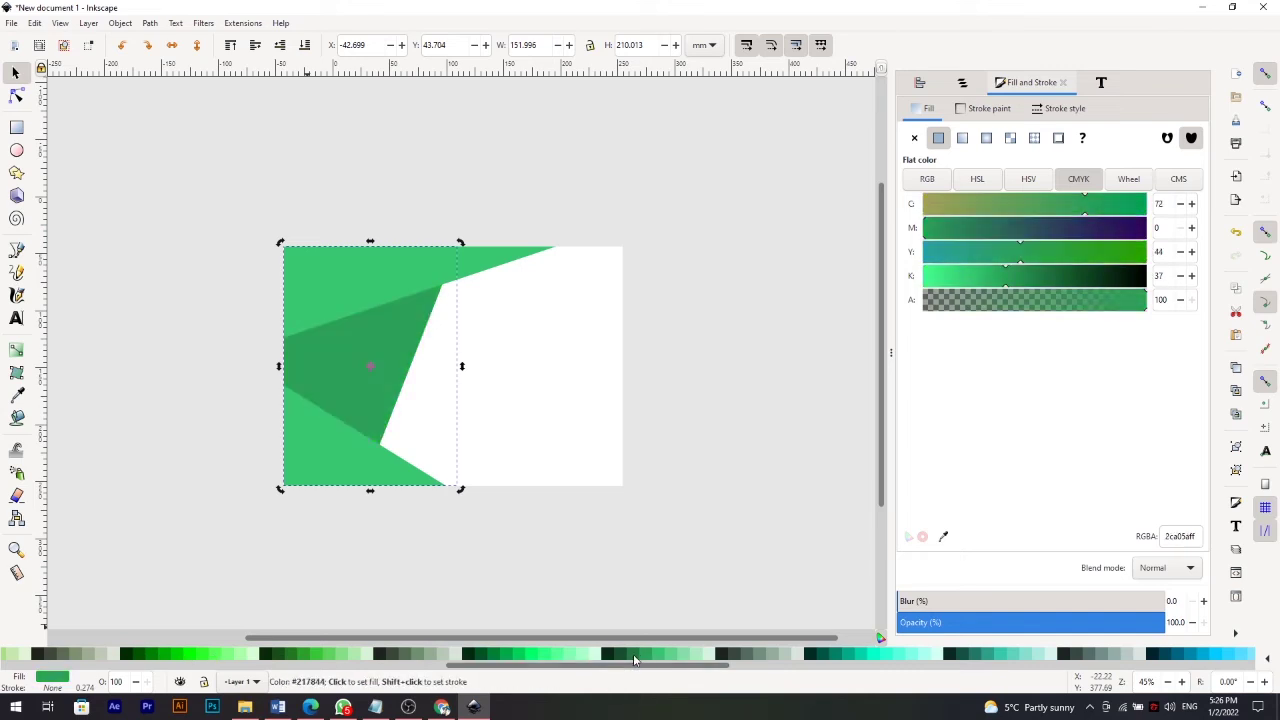
click(633, 656)
click(1098, 300)
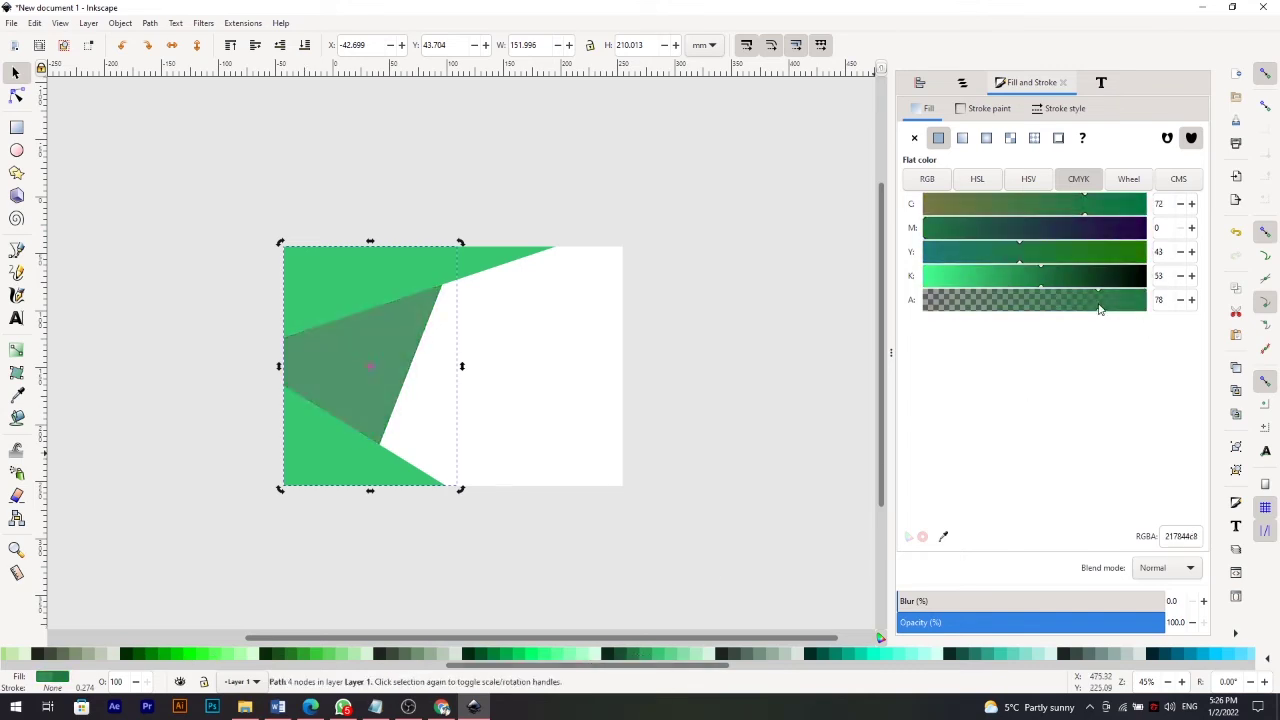
drag(1098, 308, 1150, 310)
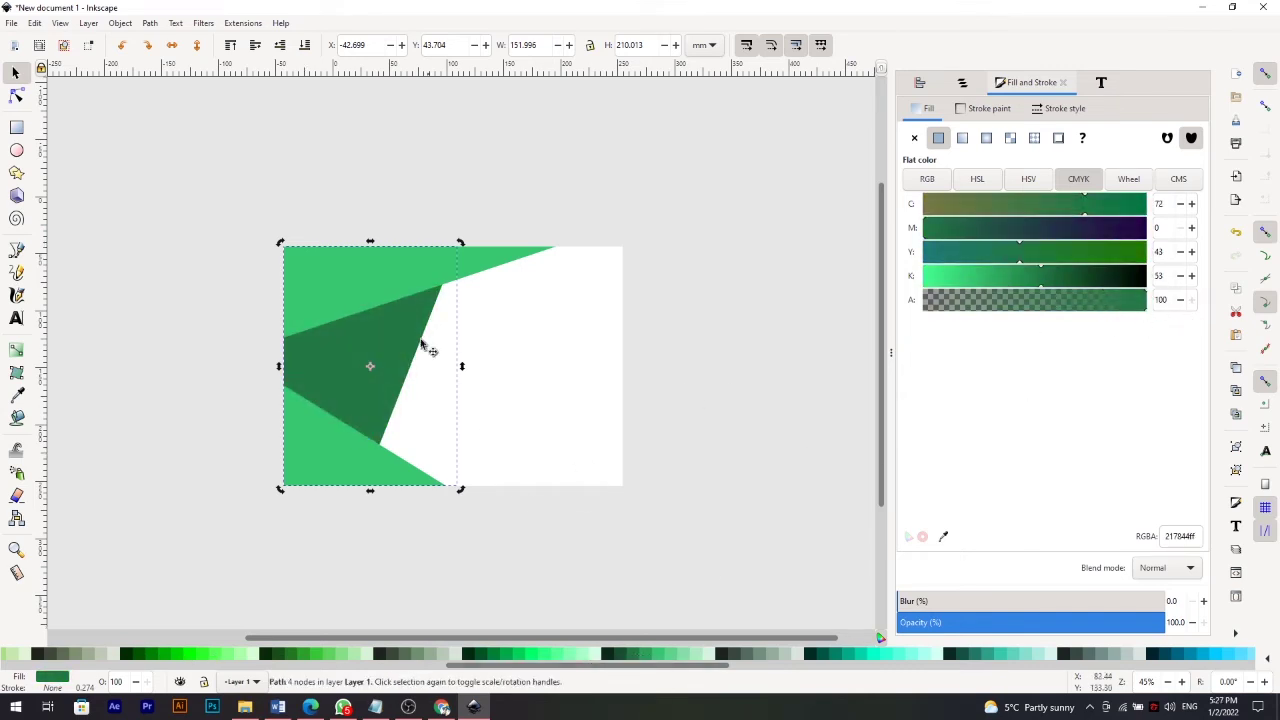
Pen-draw a narrow V along the wedge's edge and intersect it with the rectangle to make a sliver.
key(b)
click(492, 234)
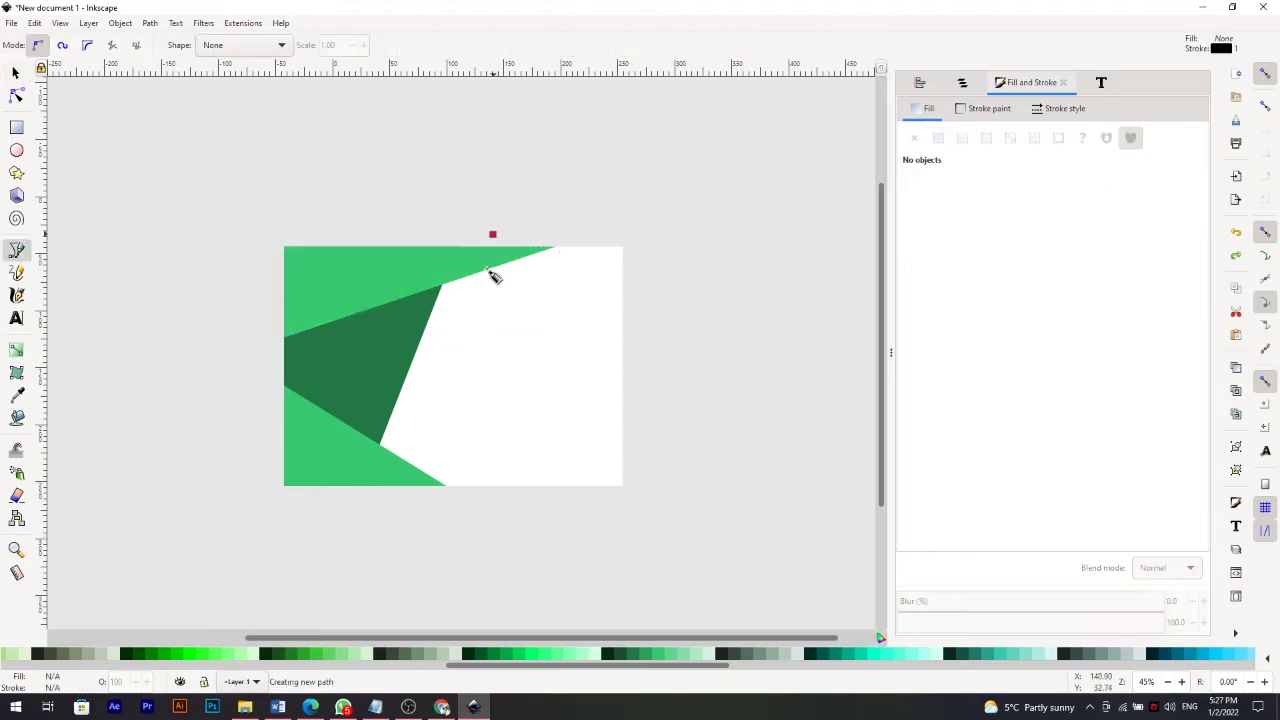
click(377, 464)
click(490, 238)
click(150, 22)
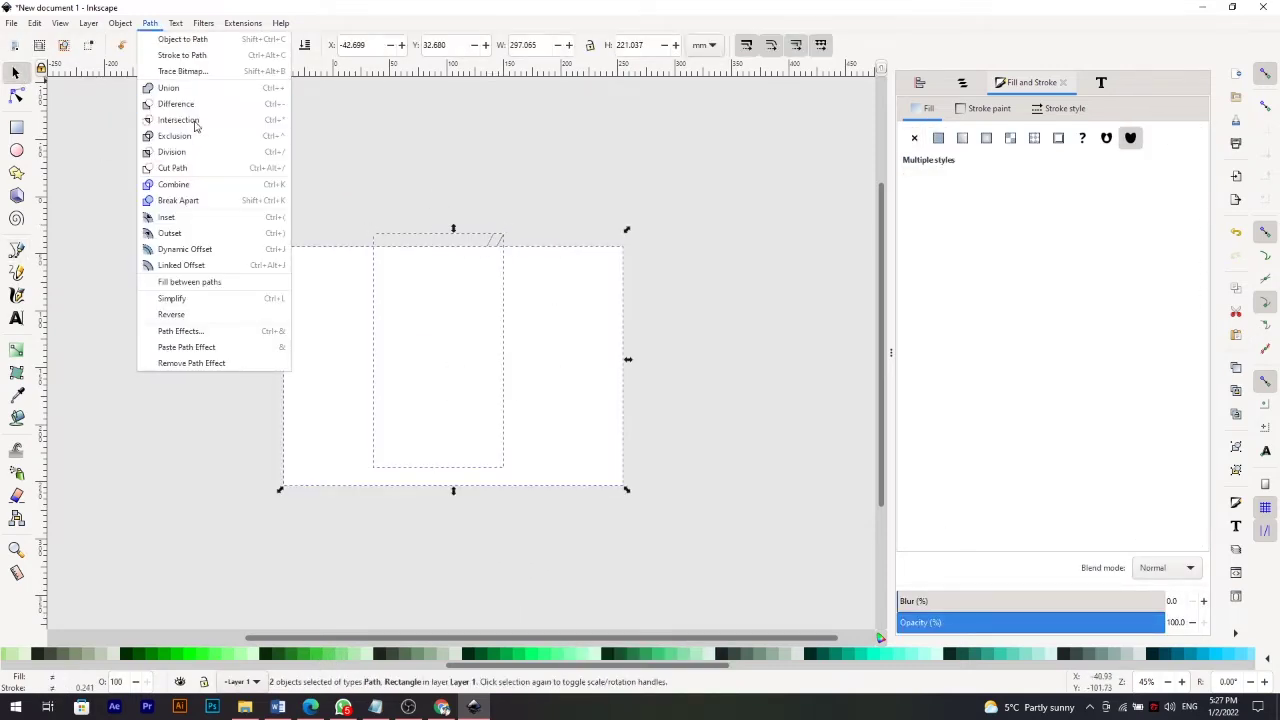
click(191, 125)
Fill the sliver with the wedge's green, lightened and made translucent (37c87156).
click(573, 654)
key(d)
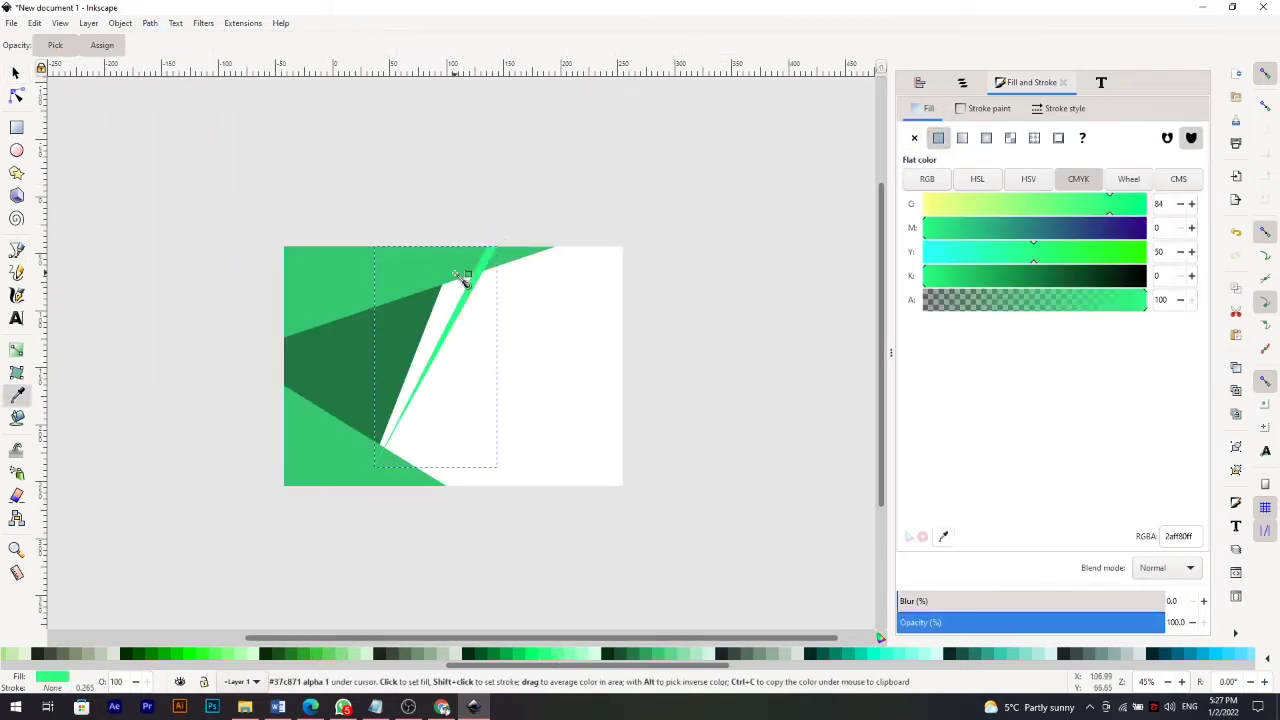
click(470, 285)
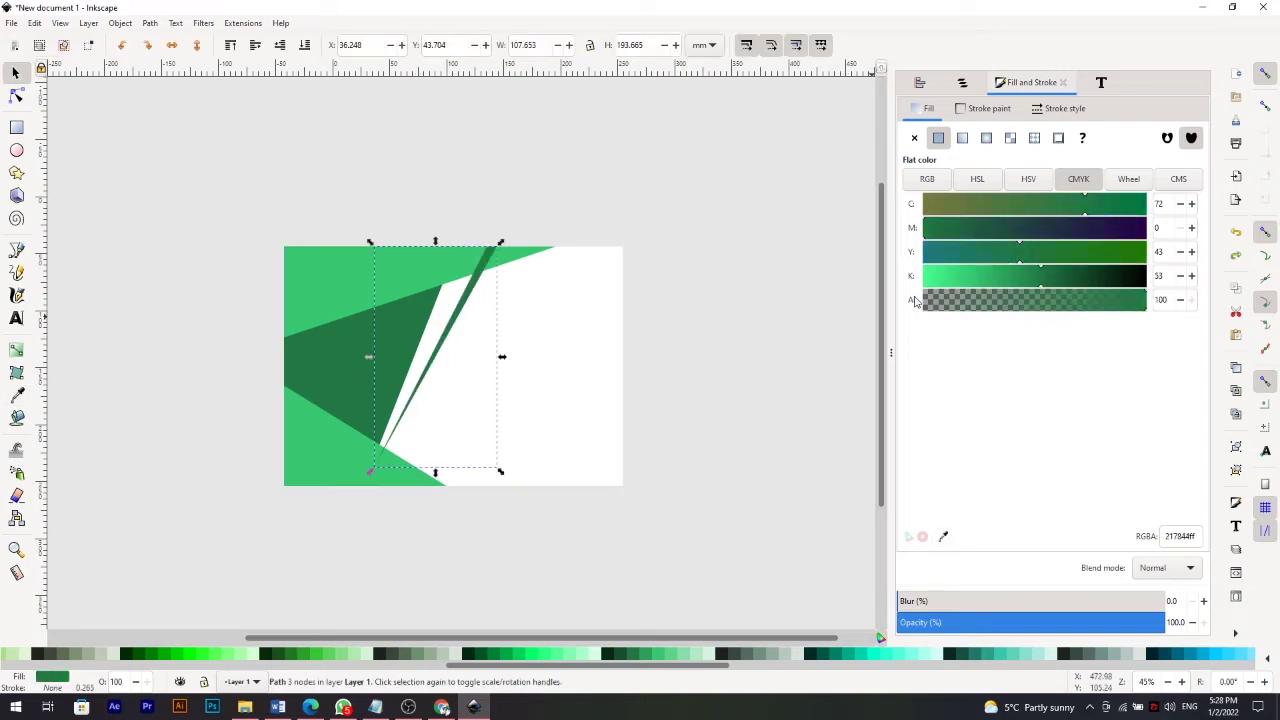
drag(1040, 276, 969, 276)
click(991, 300)
click(996, 300)
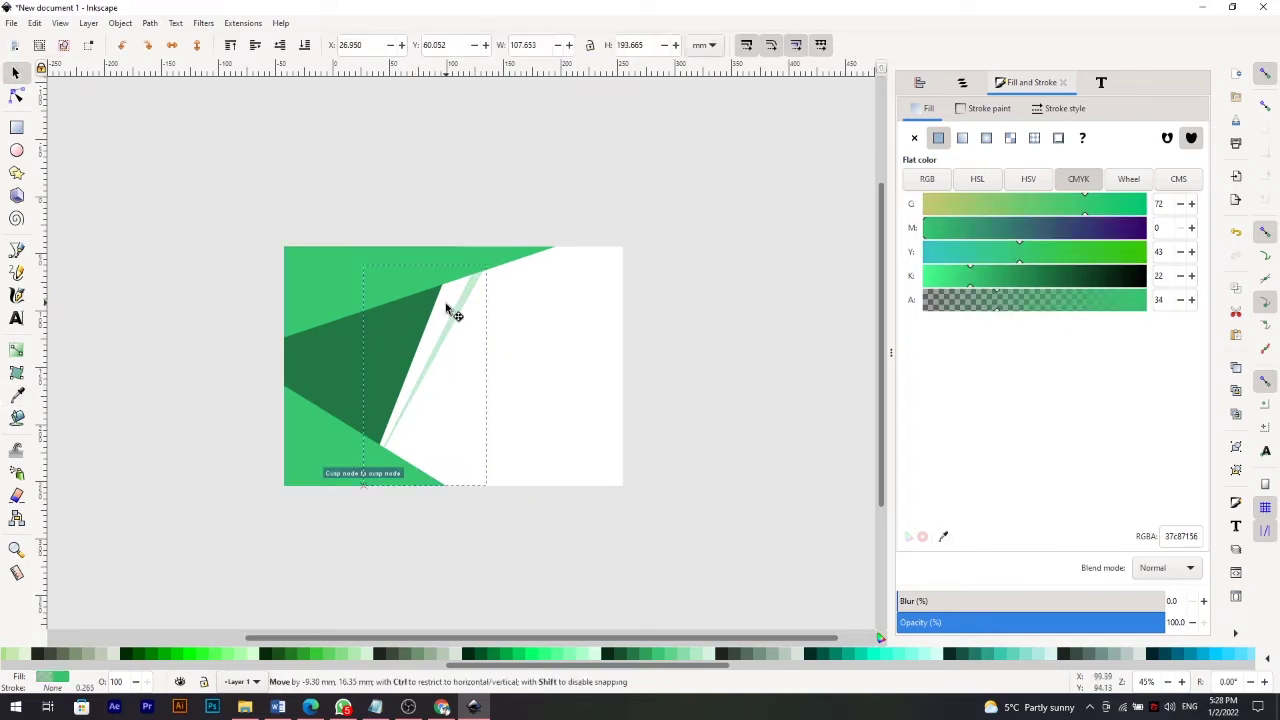
Move and stretch the sliver along the dark green wedge's right edge, past the page bottom.
drag(449, 309, 438, 328)
drag(366, 493, 482, 260)
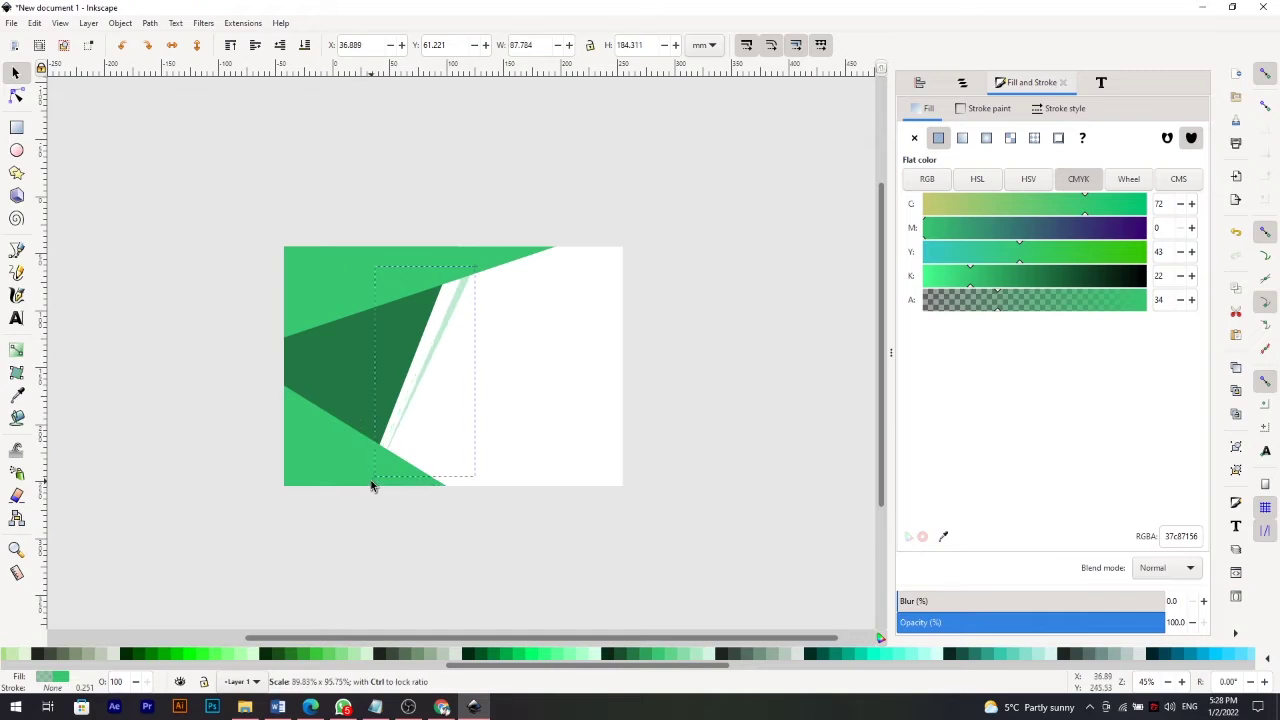
click(466, 329)
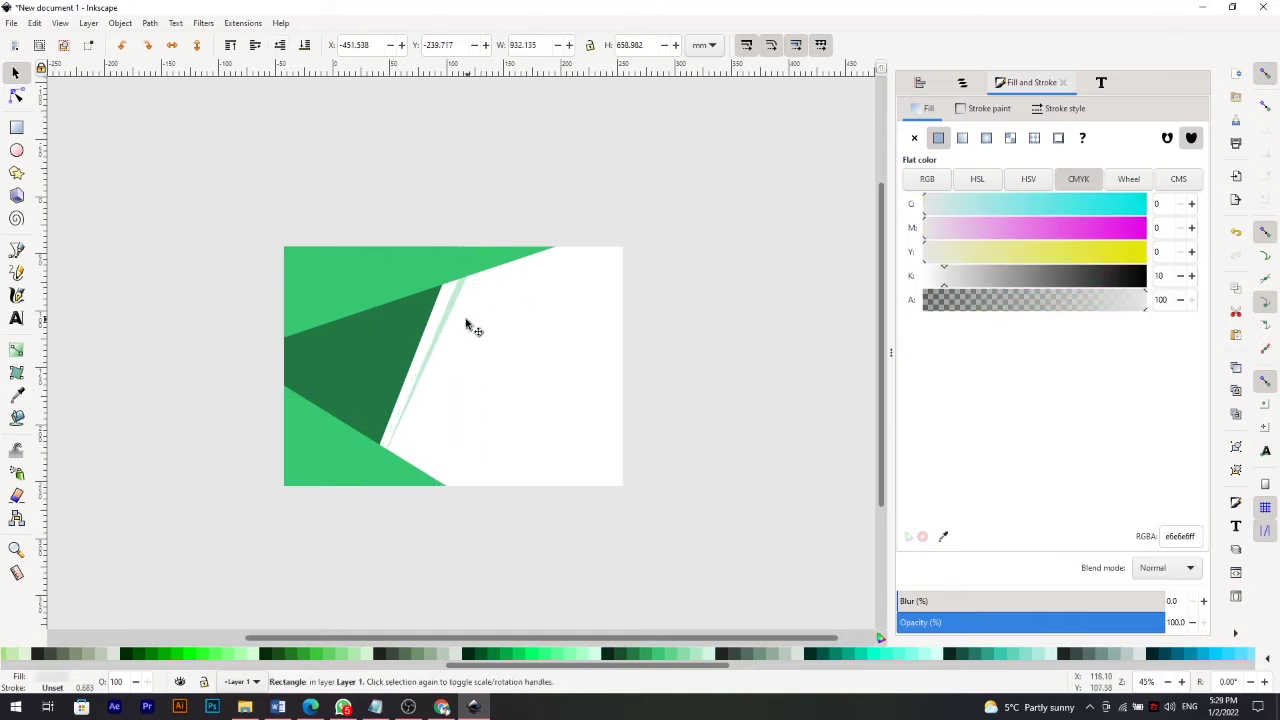
key(Tab)
drag(372, 479, 362, 510)
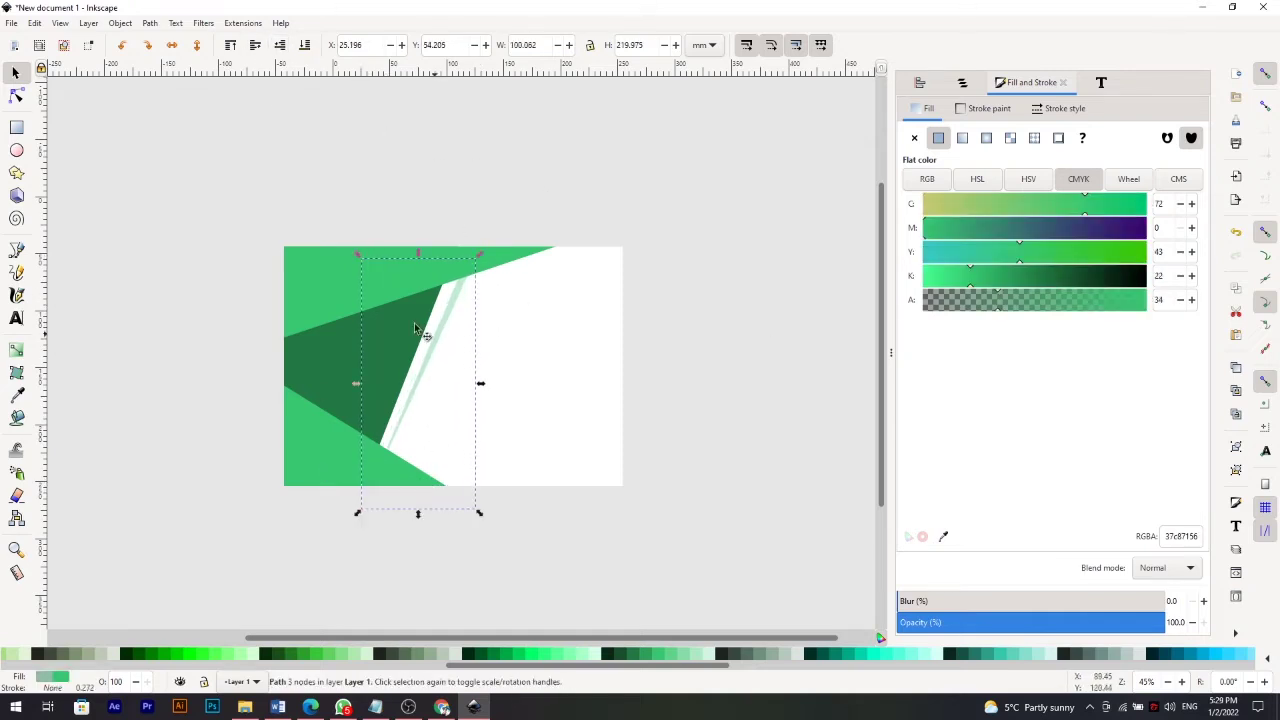
Pen-draw an outline over the top band and intersect it with a duplicate of the band.
key(b)
click(338, 344)
click(393, 218)
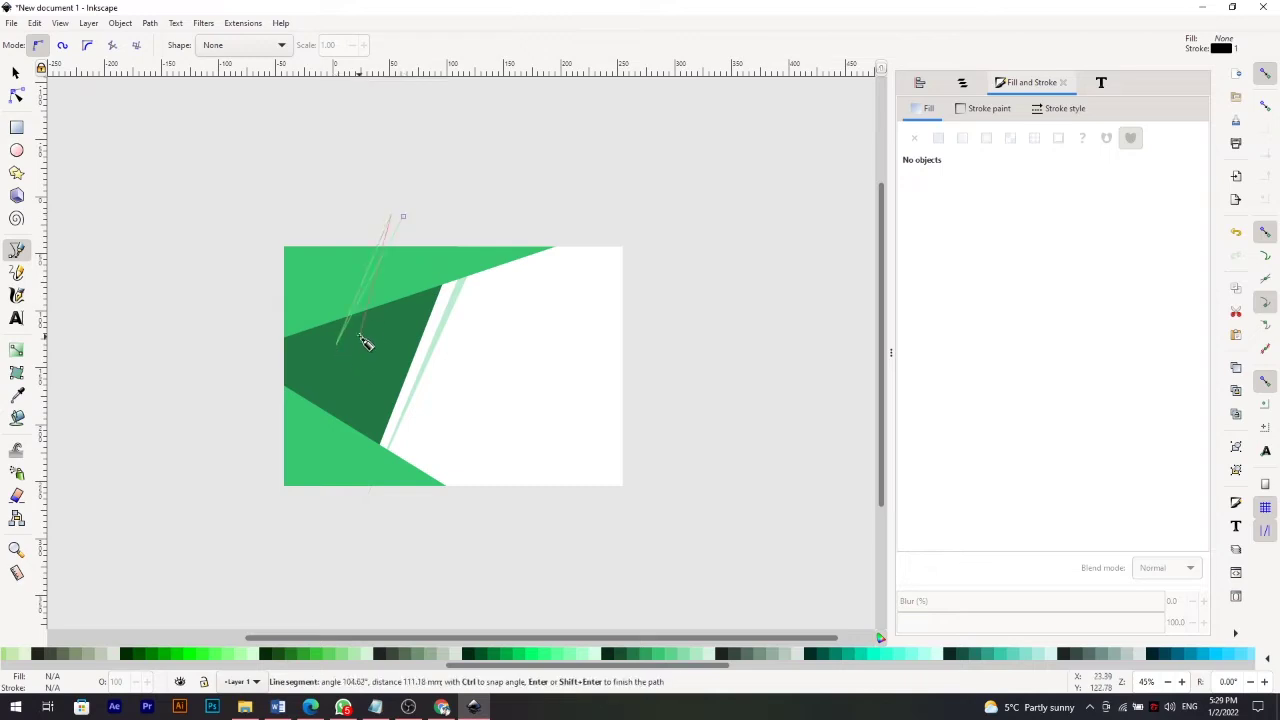
click(330, 350)
click(610, 235)
double_click(400, 215)
click(15, 74)
right_click(334, 274)
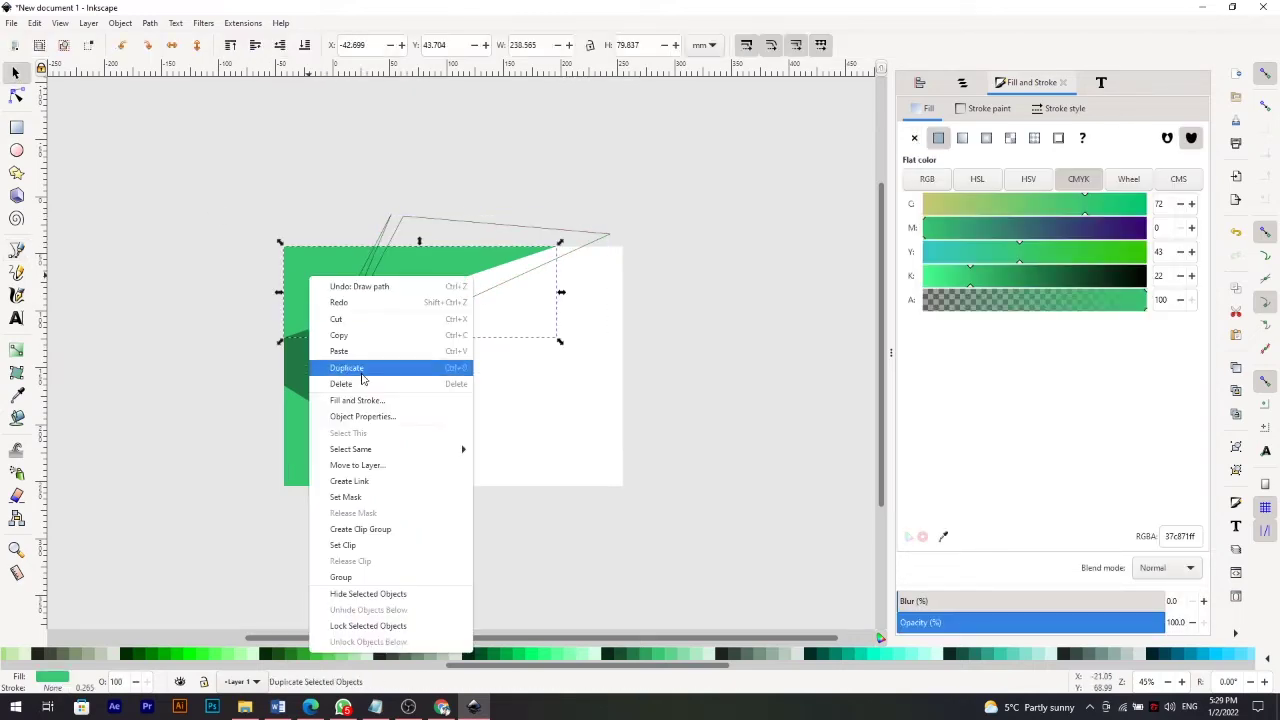
key(Escape)
shift+click(600, 238)
key(ctrl+asterisk)
Darken the new band piece to green 2c9d58ff and nudge the light stripe slightly.
click(1001, 282)
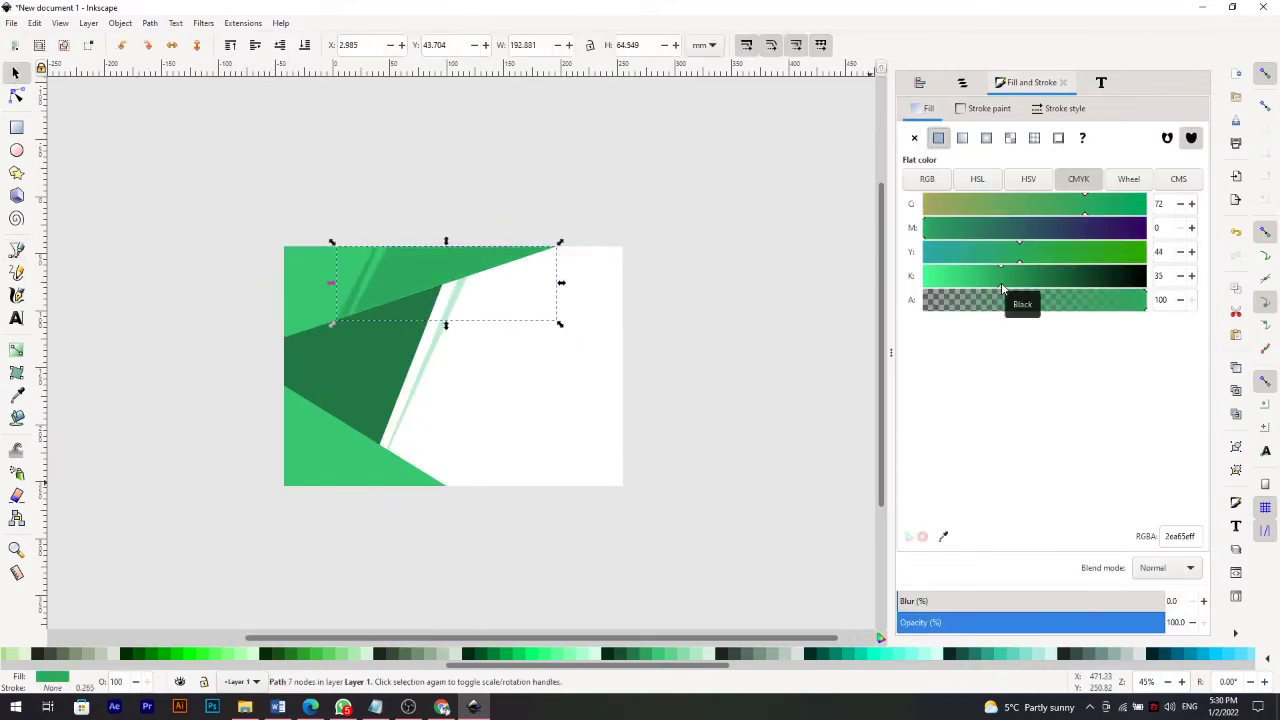
click(1001, 290)
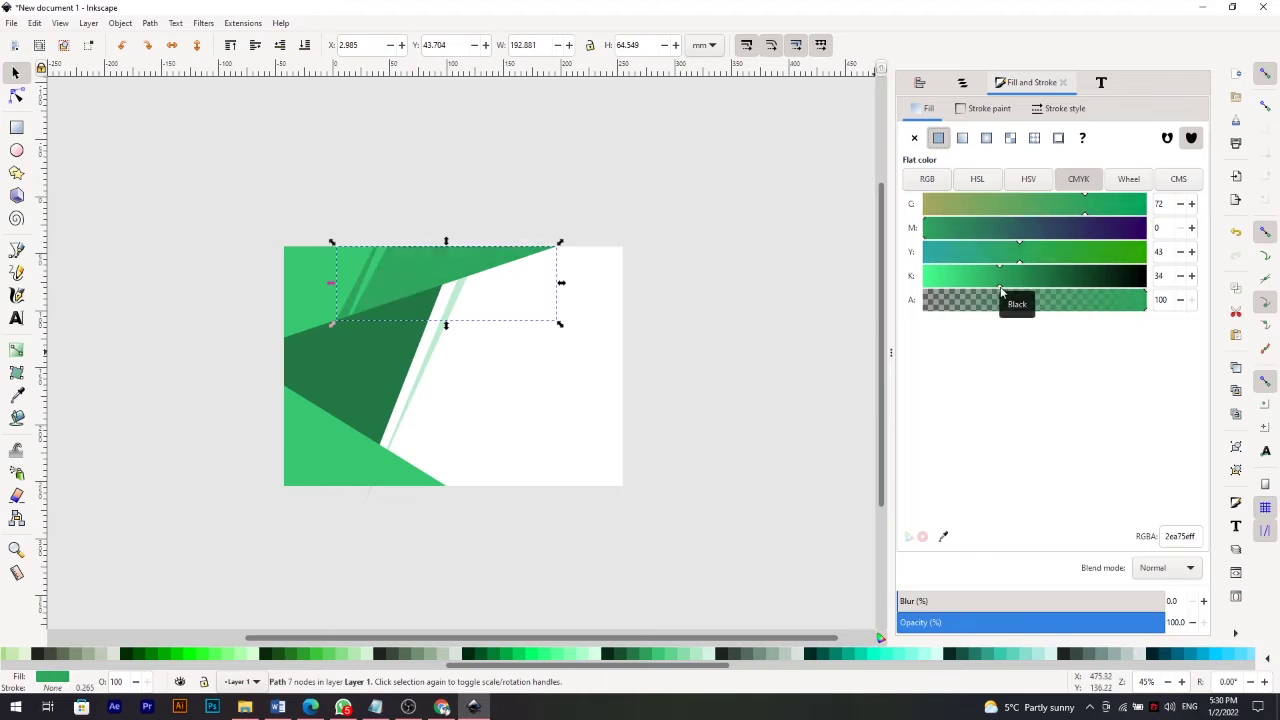
click(688, 362)
drag(446, 308, 449, 307)
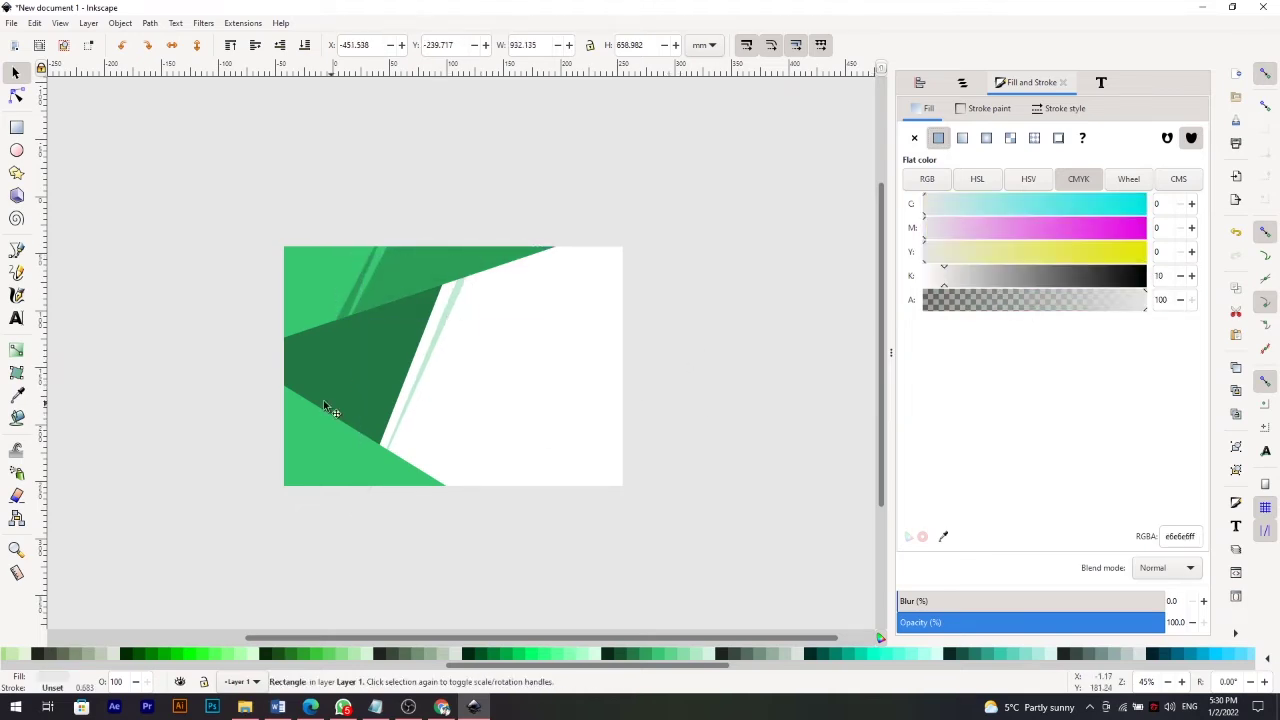
Pen-draw a four-point outline over the left side and intersect it with a copy of the white background.
key(b)
click(240, 209)
click(315, 210)
click(490, 520)
click(248, 520)
click(240, 209)
key(s)
click(525, 413)
key(Home)
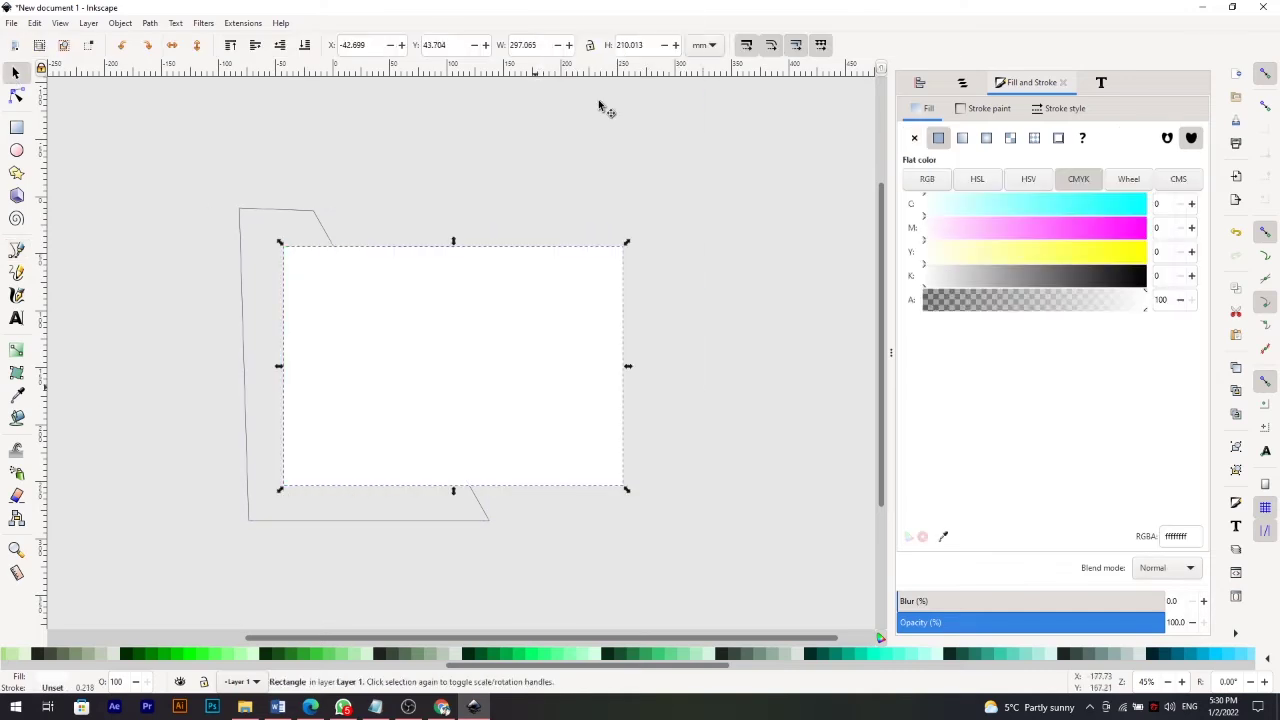
Fill the new piece black at alpha 20 and shift it slightly left.
click(150, 23)
click(200, 180)
click(938, 137)
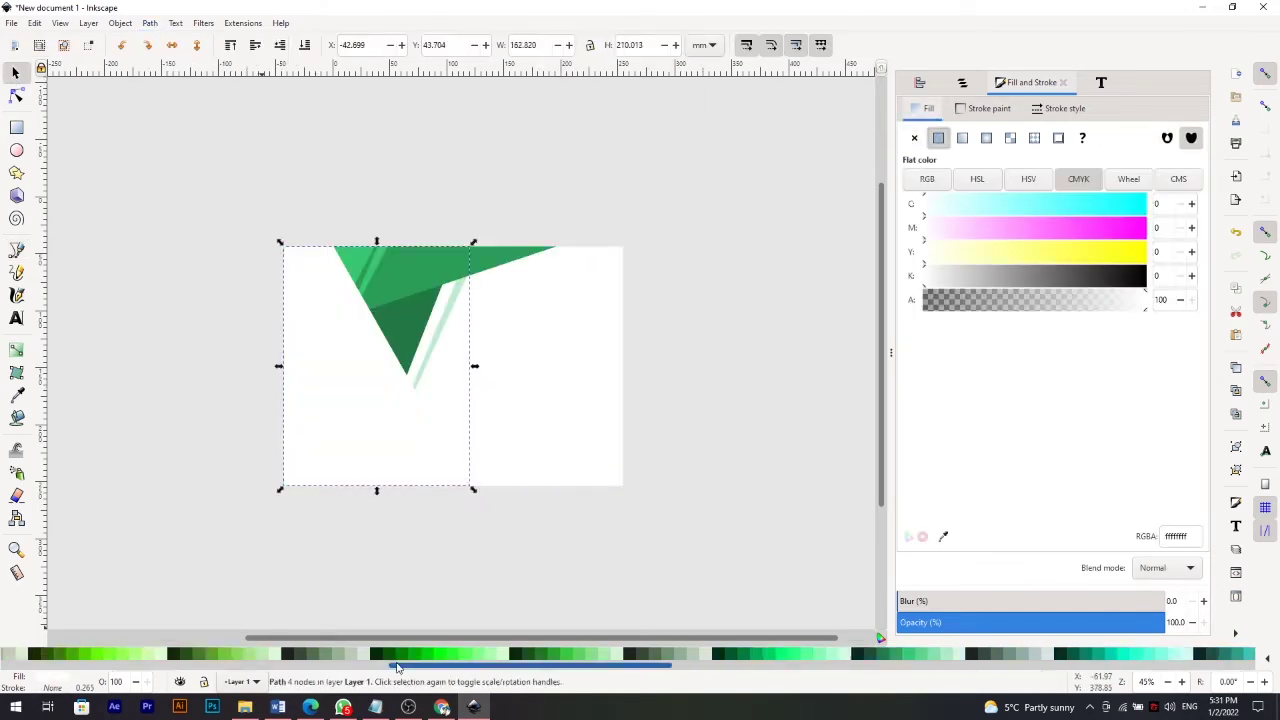
click(1140, 276)
drag(1140, 300, 966, 305)
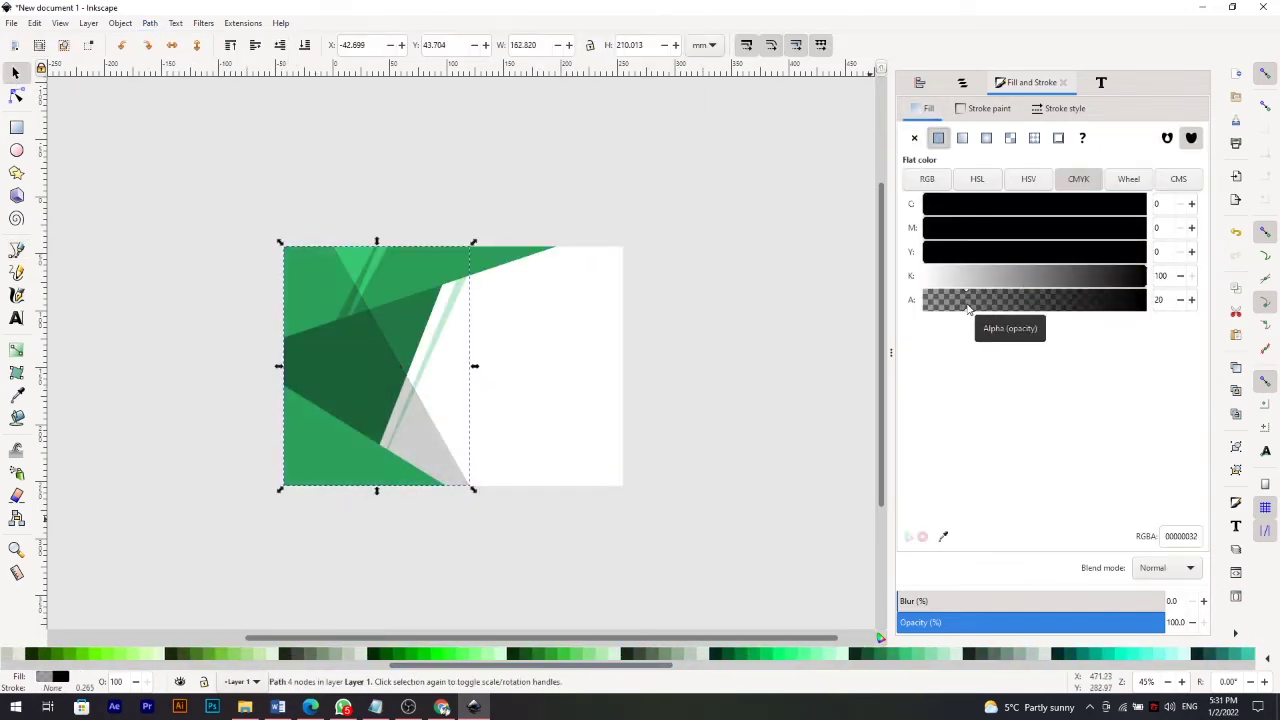
mouse_move(357, 390)
mouse_down()
mouse_move(333, 390)
mouse_move(390, 348)
mouse_up()
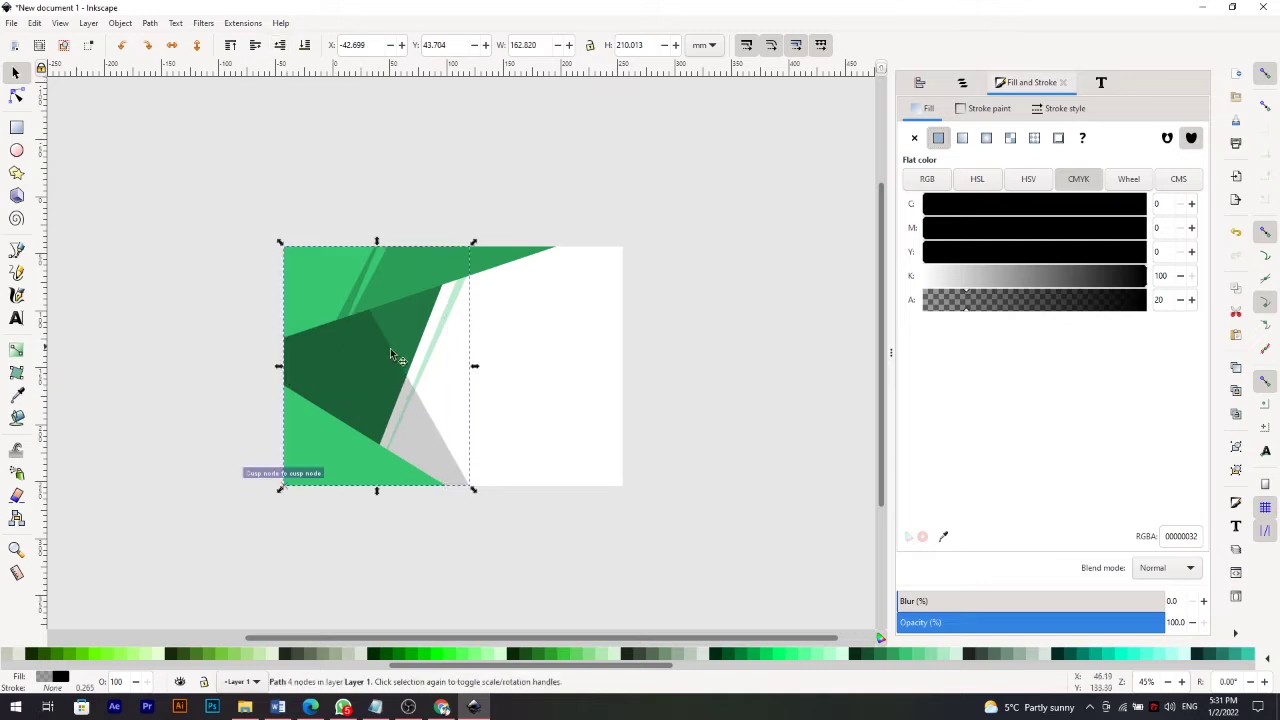
Click through the shapes beneath the shadow and try the pen, calligraphy and tweak tools.
alt+click(471, 380)
alt+click(474, 371)
alt+click(474, 371)
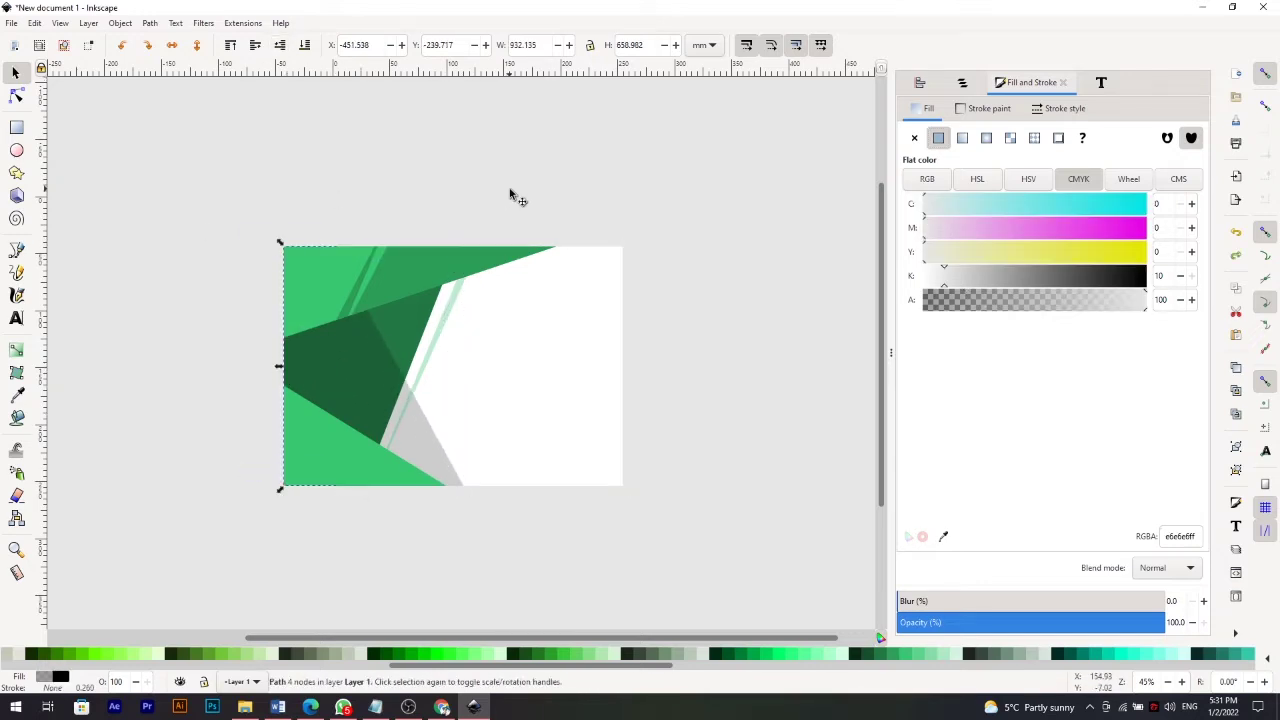
click(16, 249)
click(16, 295)
click(17, 452)
Cut a small triangle from the green shape at the bottom edge and darken its green.
key(g)
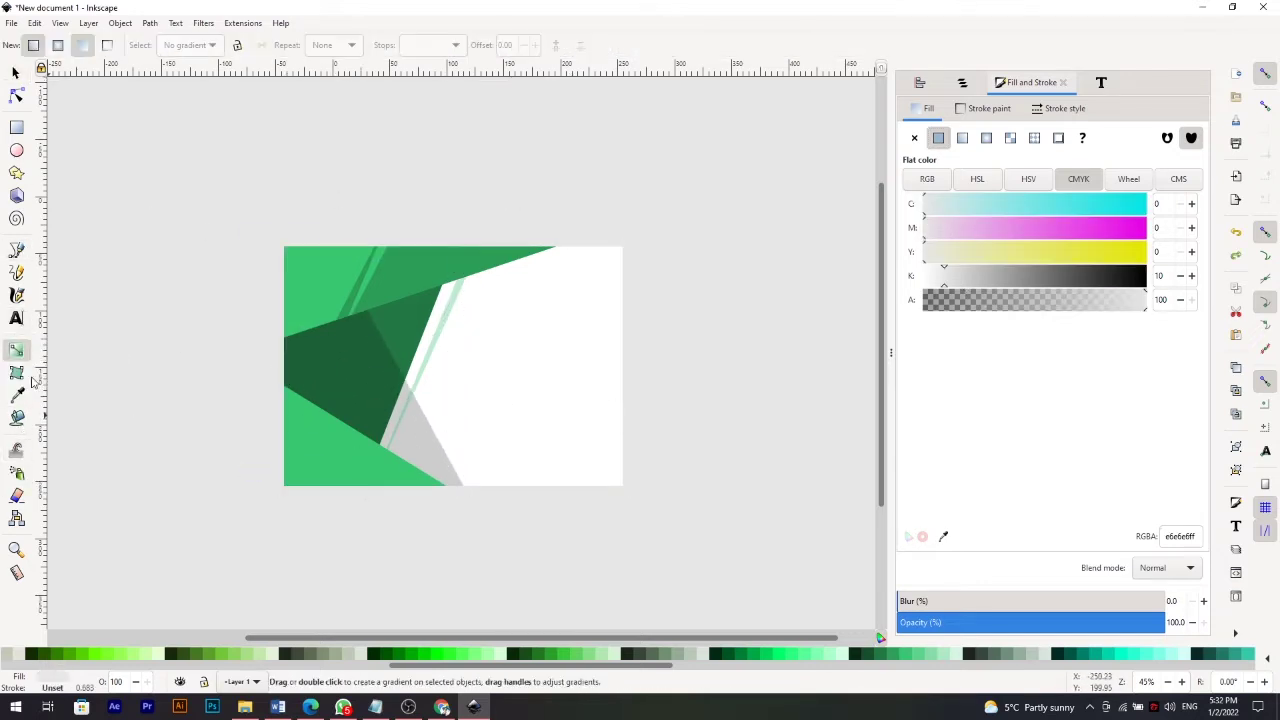
key(b)
click(372, 500)
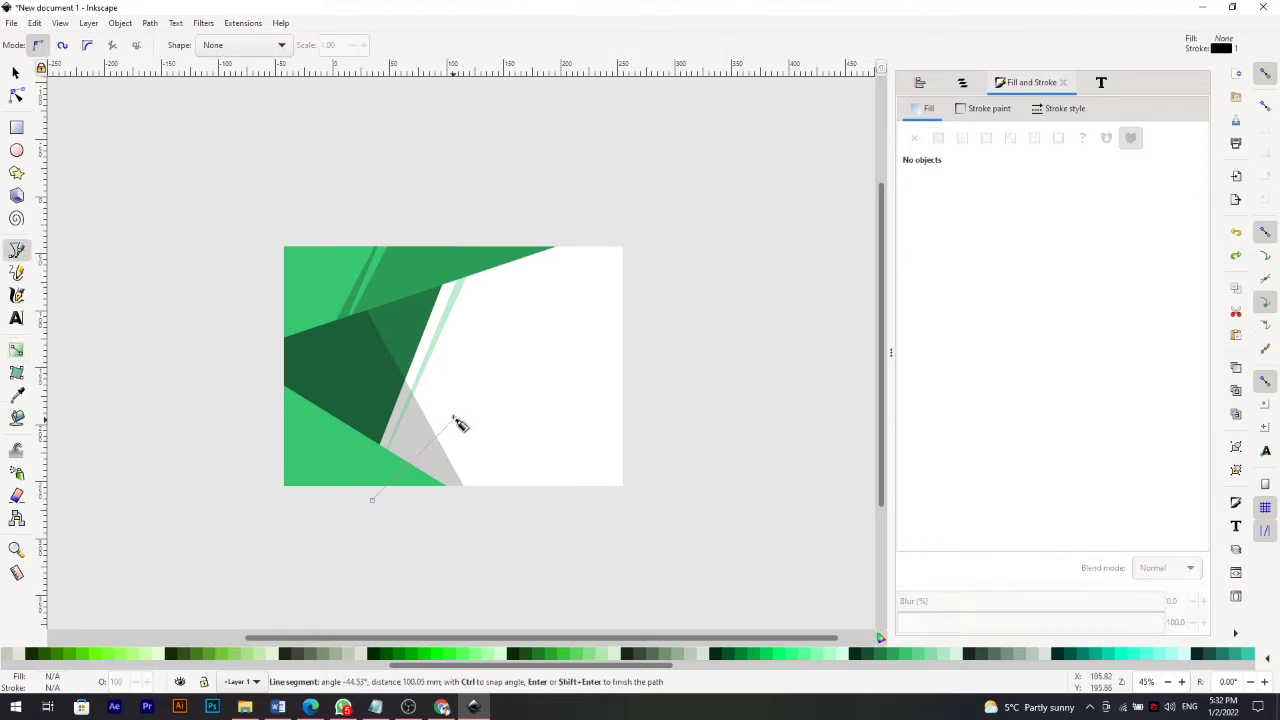
click(497, 515)
key(Return)
key(ctrl+asterisk)
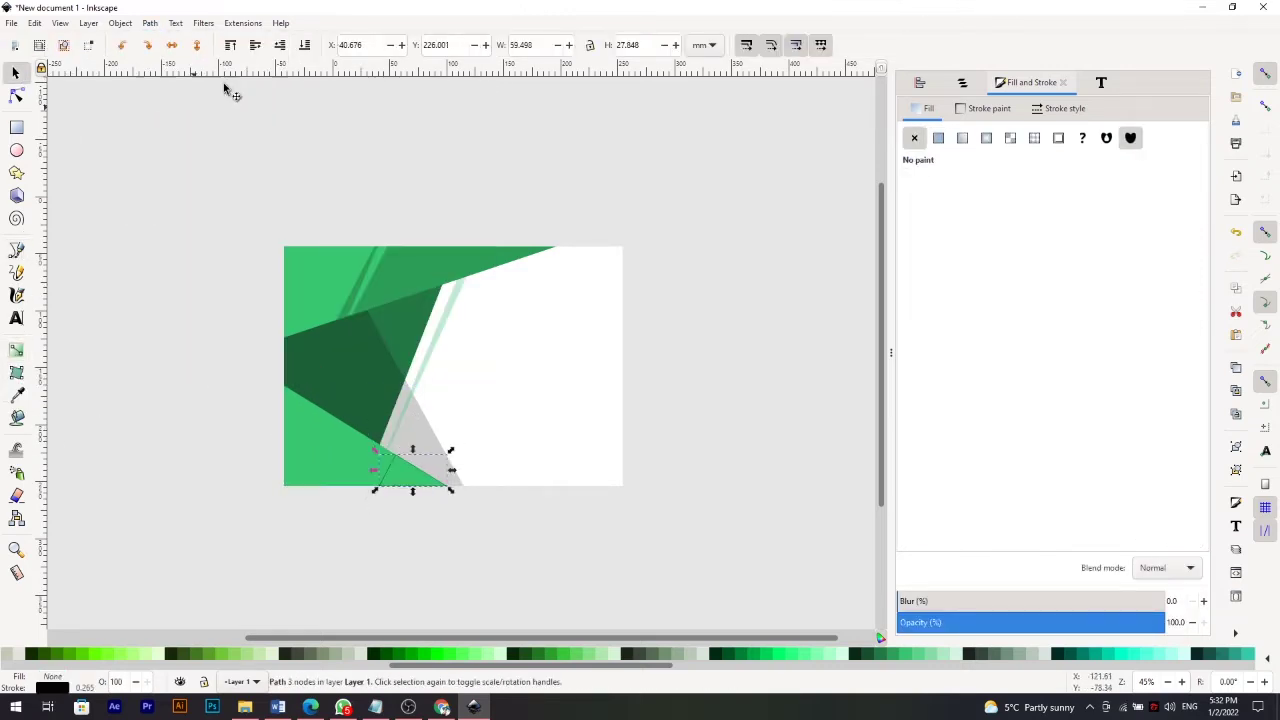
click(925, 108)
click(1017, 276)
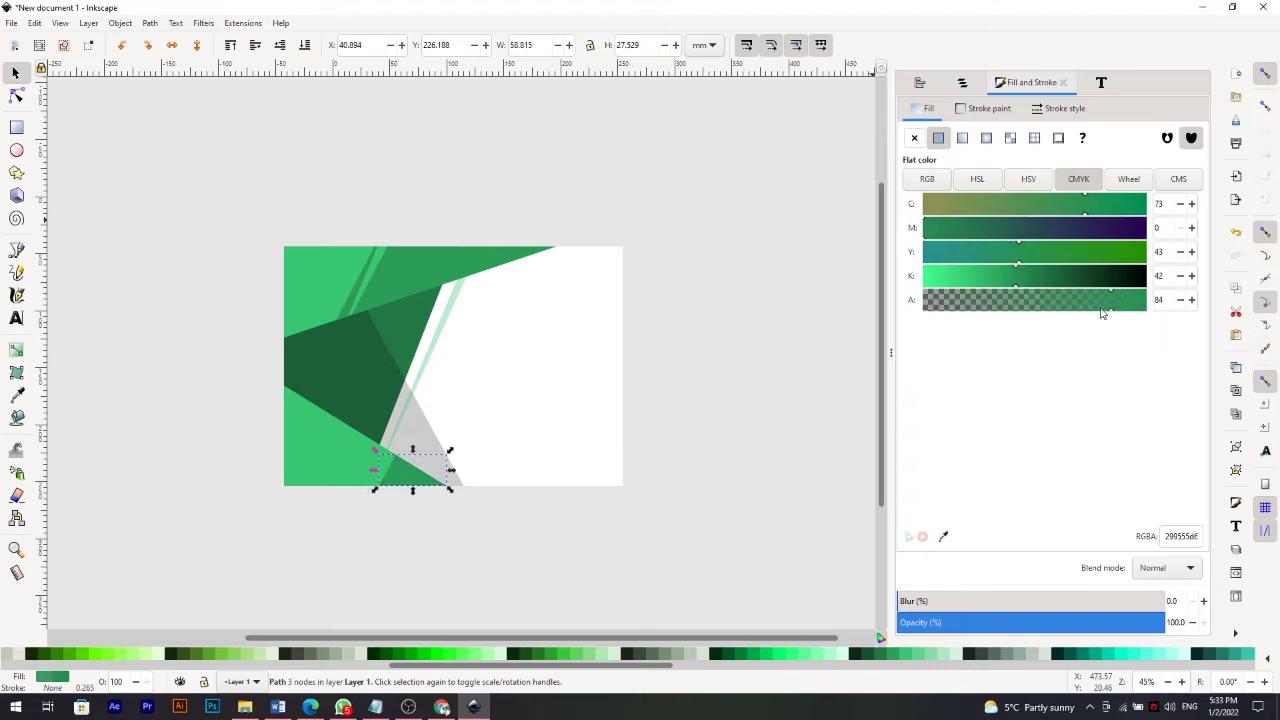
click(16, 318)
text(CERTIFICATE)
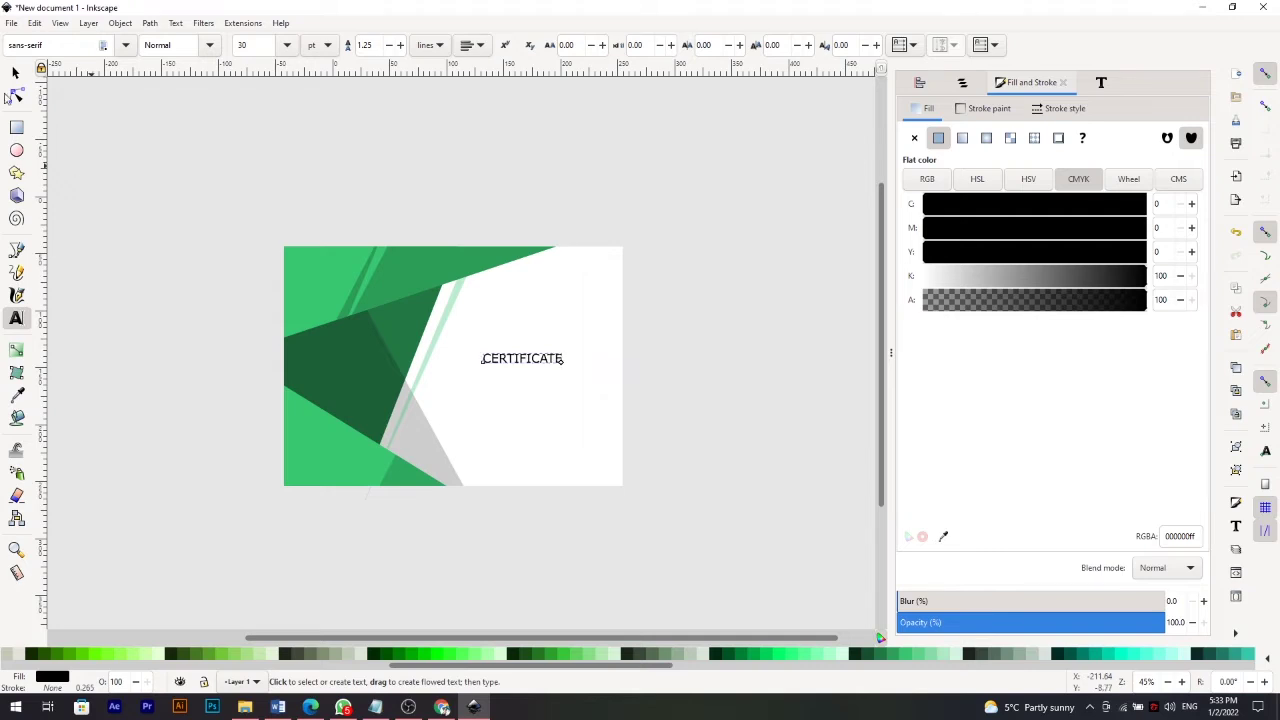
Move CERTIFICATE to the top-left, enlarge it, and duplicate it with cleared text for the subtitle.
click(15, 73)
drag(522, 358, 345, 280)
drag(440, 278, 366, 306)
key(ctrl+d)
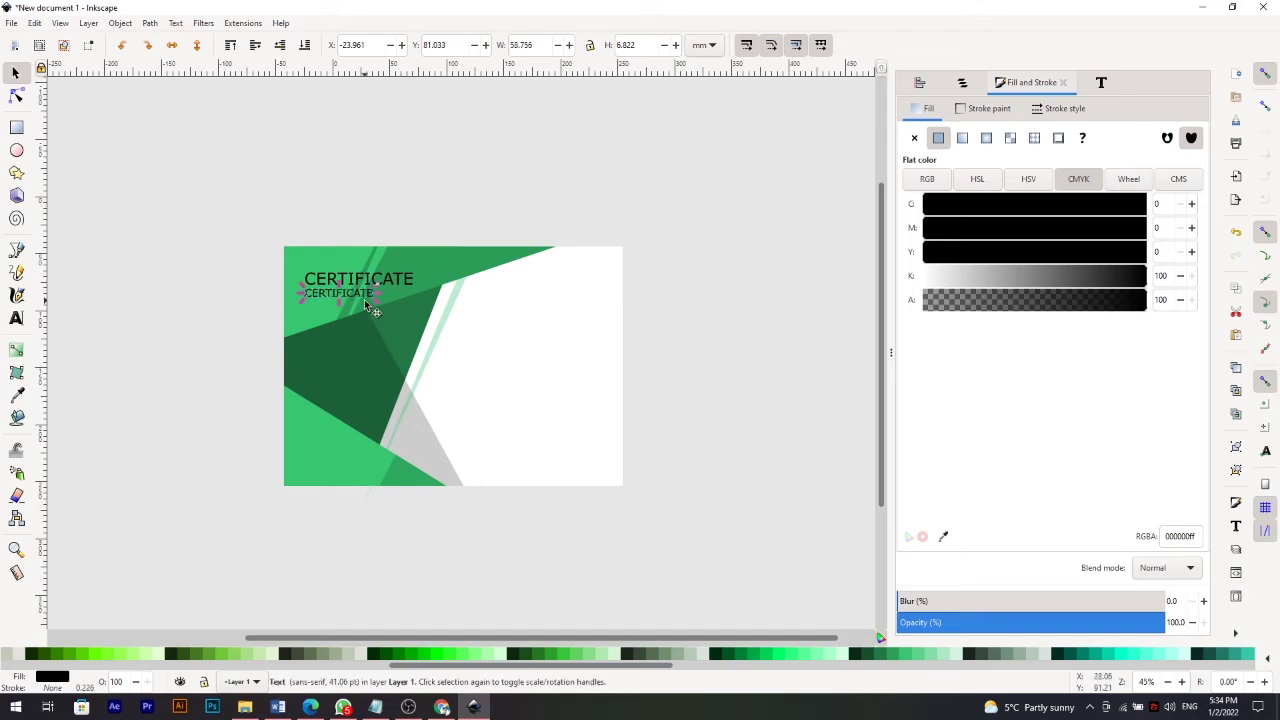
key(t)
key(ctrl+a)
key(BackSpace)
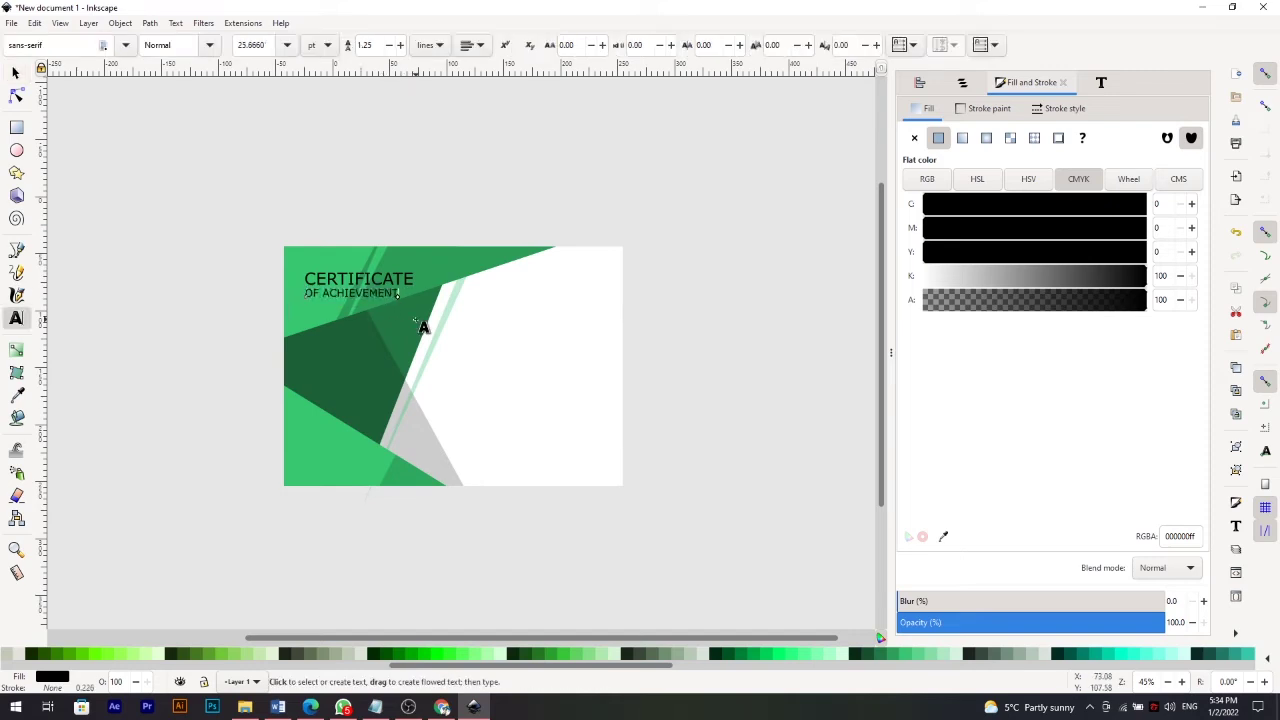
key(Escape)
Click through the overlapping objects to reach the title text.
key(s)
click(389, 298)
click(385, 308)
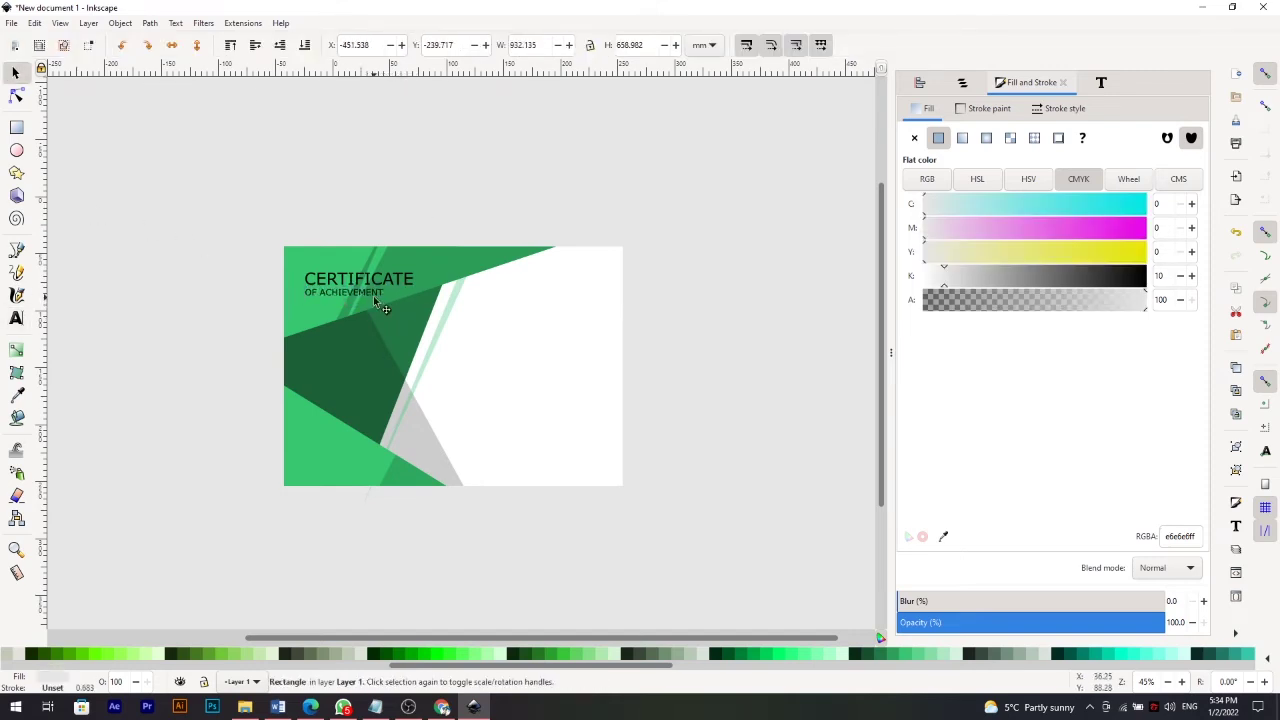
click(326, 290)
click(346, 191)
click(347, 304)
click(335, 220)
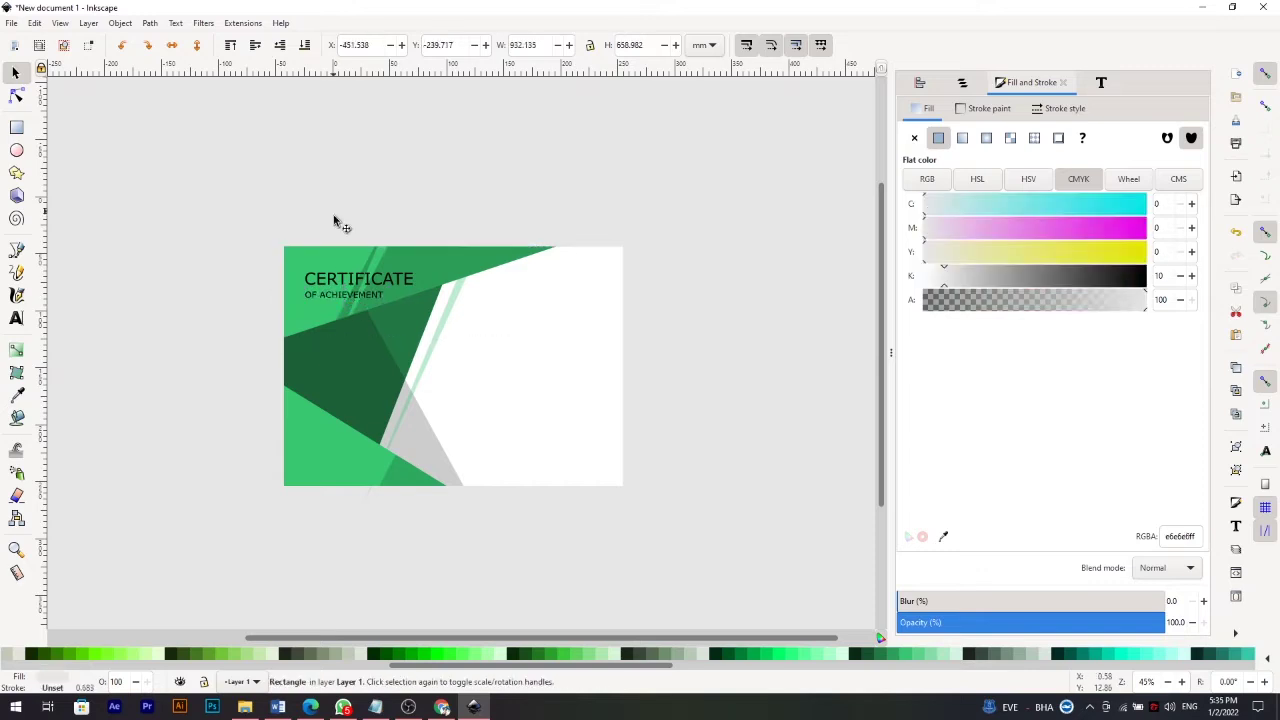
Select both CERTIFICATE and OF ACHIEVEMENT and turn them white.
drag(290, 255, 432, 312)
click(405, 286)
drag(290, 255, 432, 312)
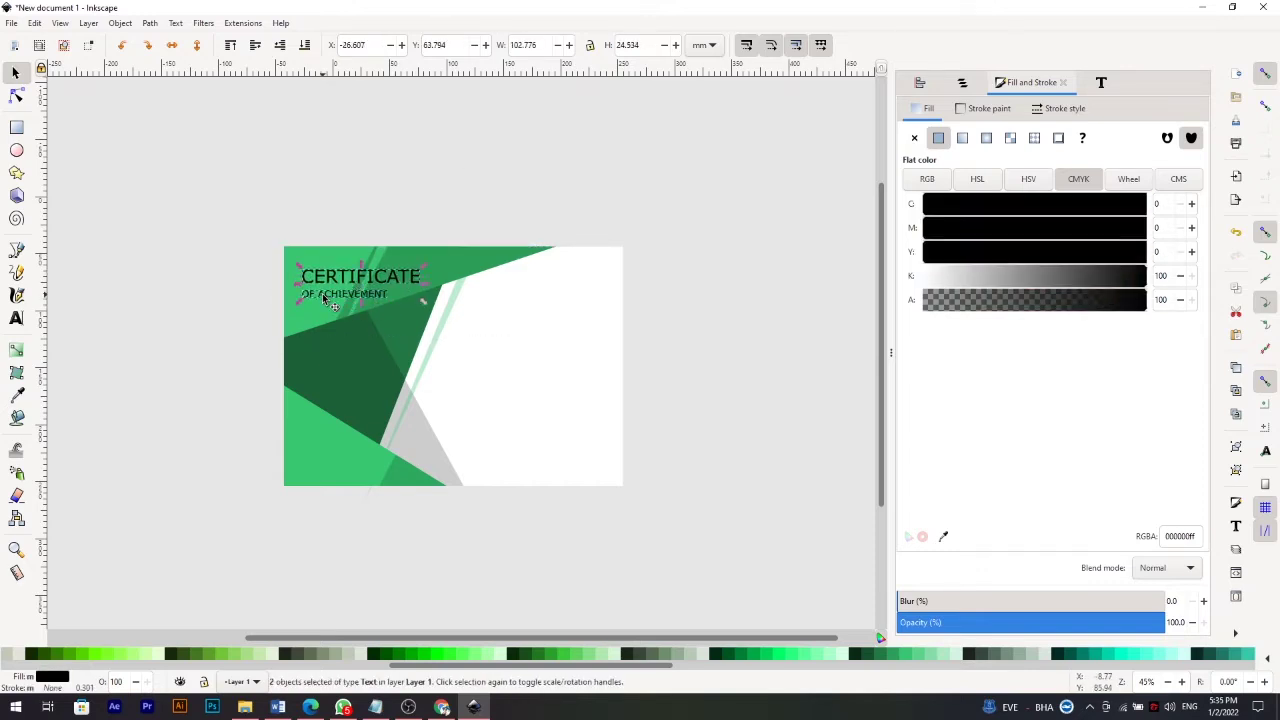
key(ctrl+shift+v)
click(570, 305)
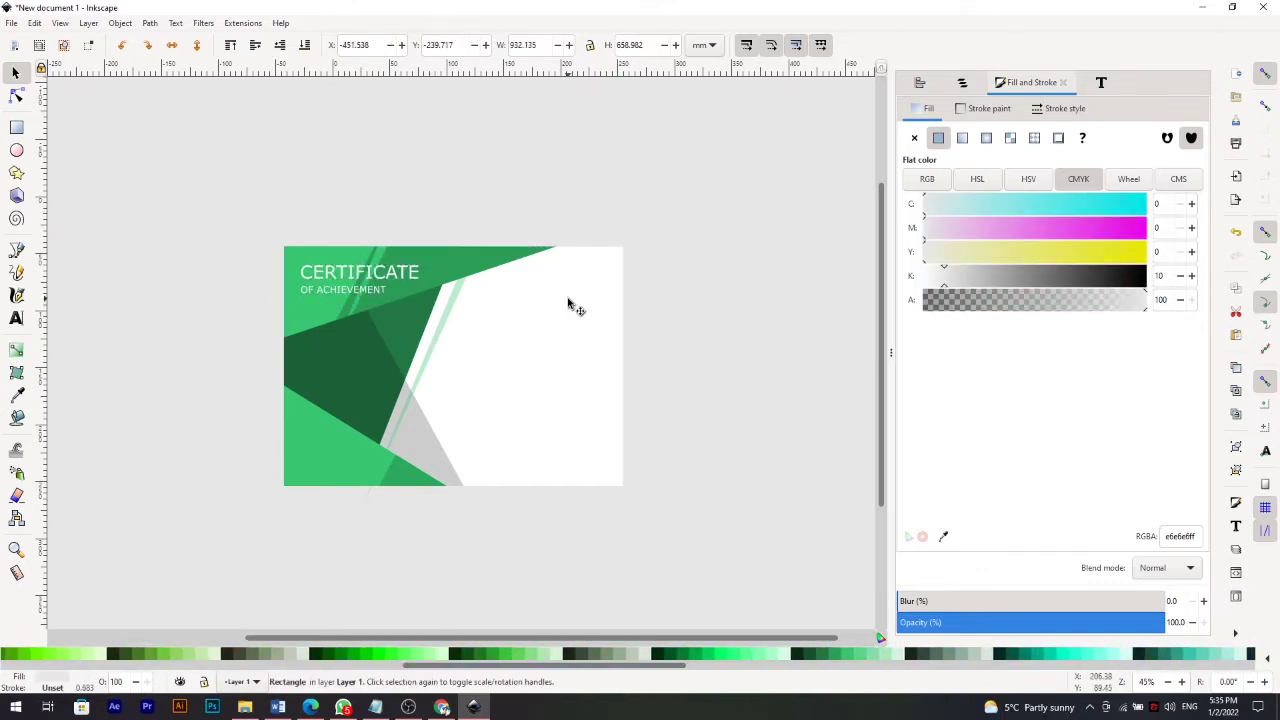
click(449, 334)
Duplicate the white certificate rectangle and resize the copy slightly inward with snapping off.
right_click(512, 357)
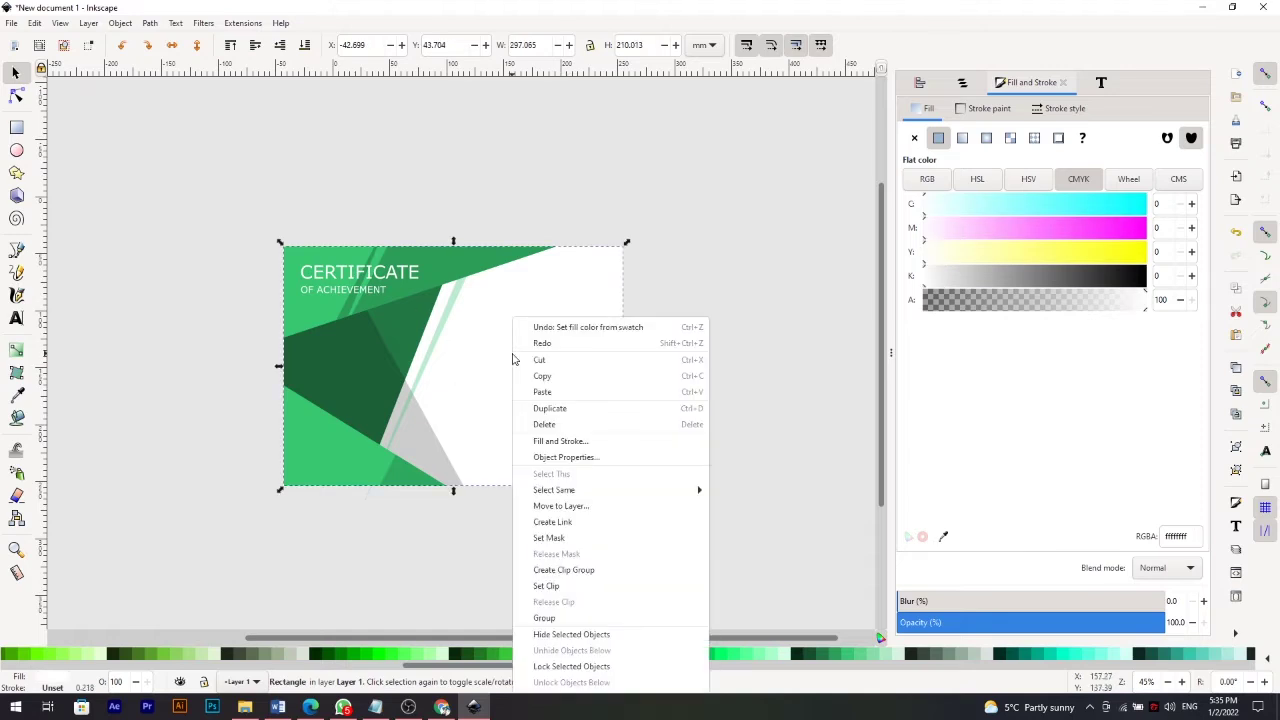
click(553, 411)
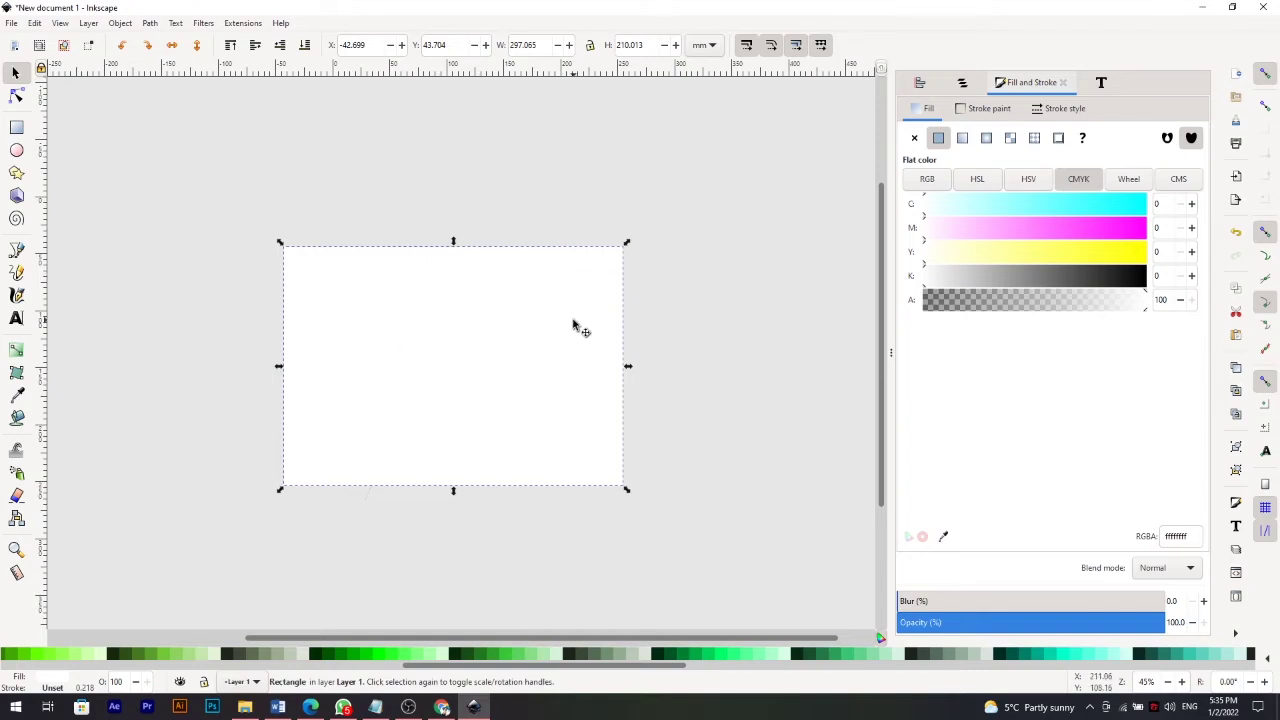
click(1264, 76)
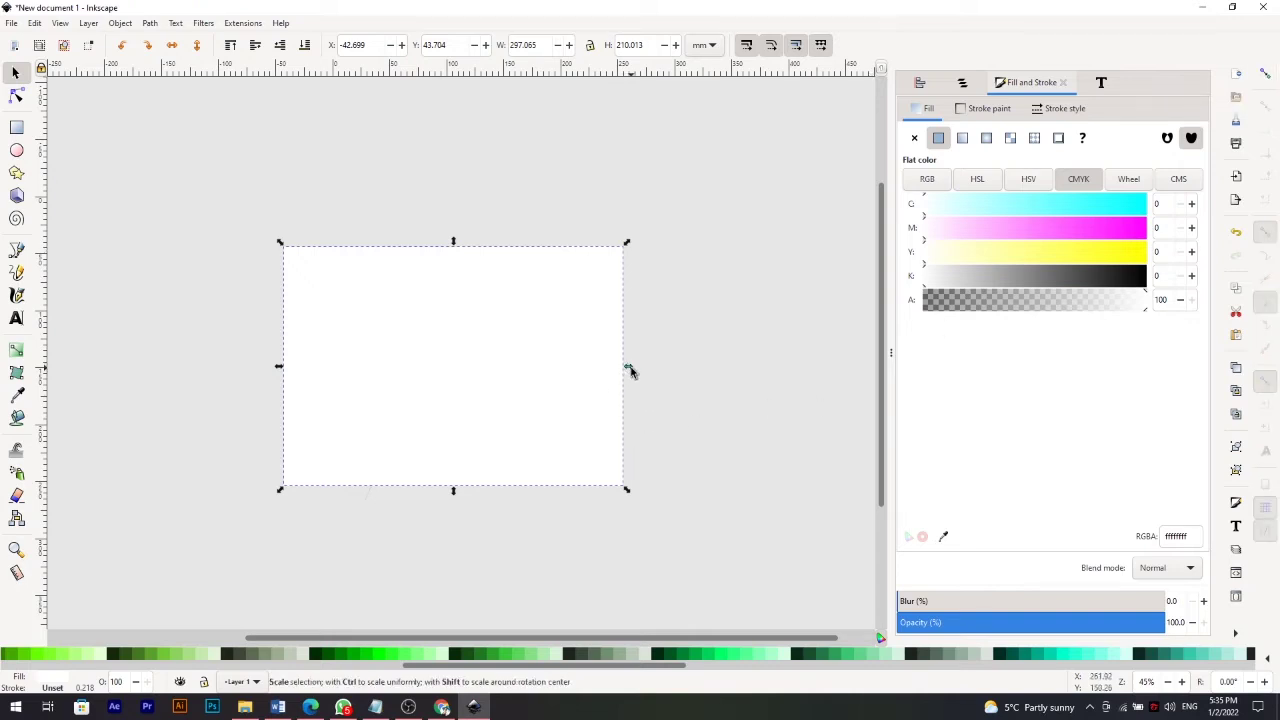
drag(626, 366, 613, 369)
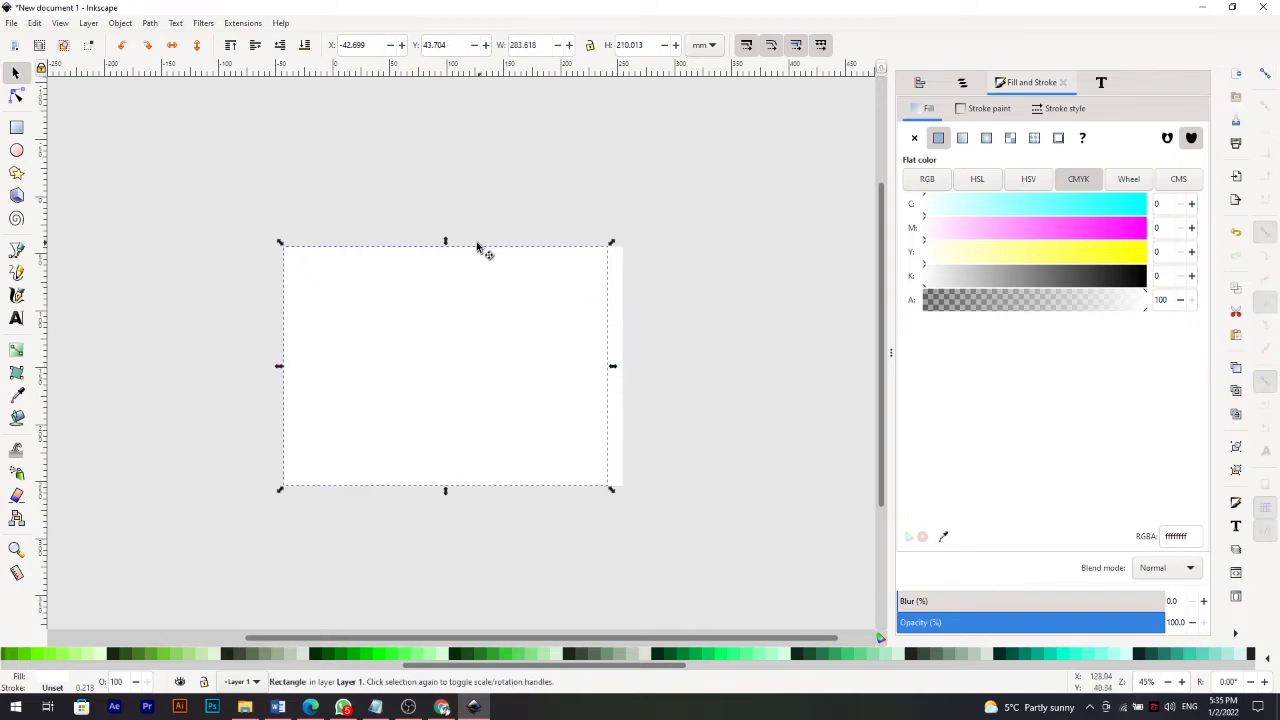
mouse_move(445, 242)
mouse_down()
mouse_move(446, 265)
mouse_move(450, 249)
mouse_up()
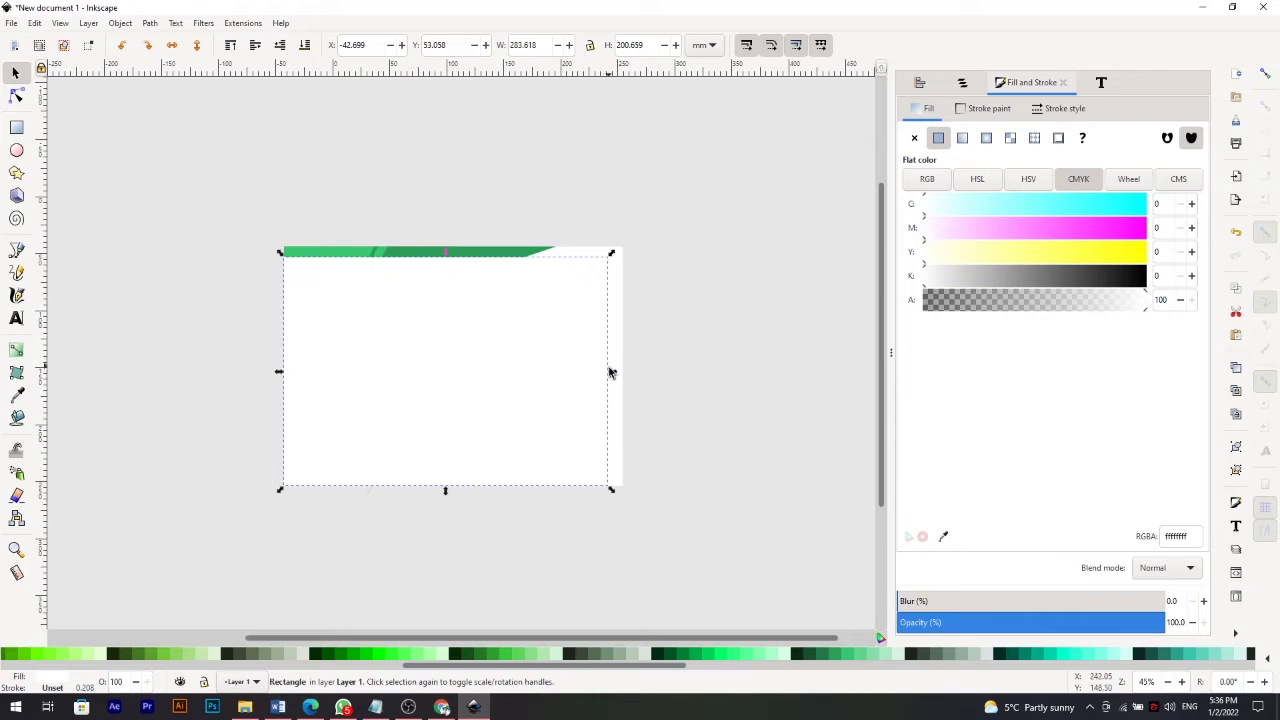
drag(612, 372, 616, 371)
drag(446, 490, 448, 483)
drag(278, 366, 285, 366)
drag(453, 252, 452, 248)
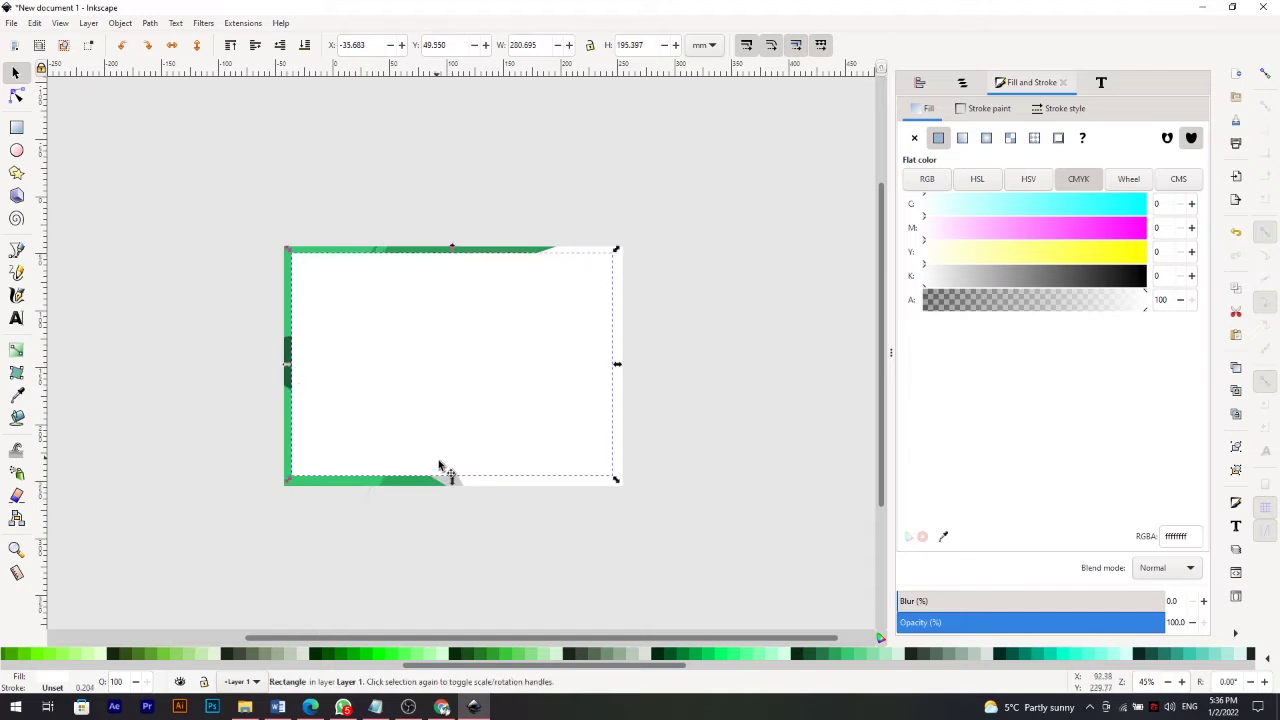
drag(451, 485, 451, 488)
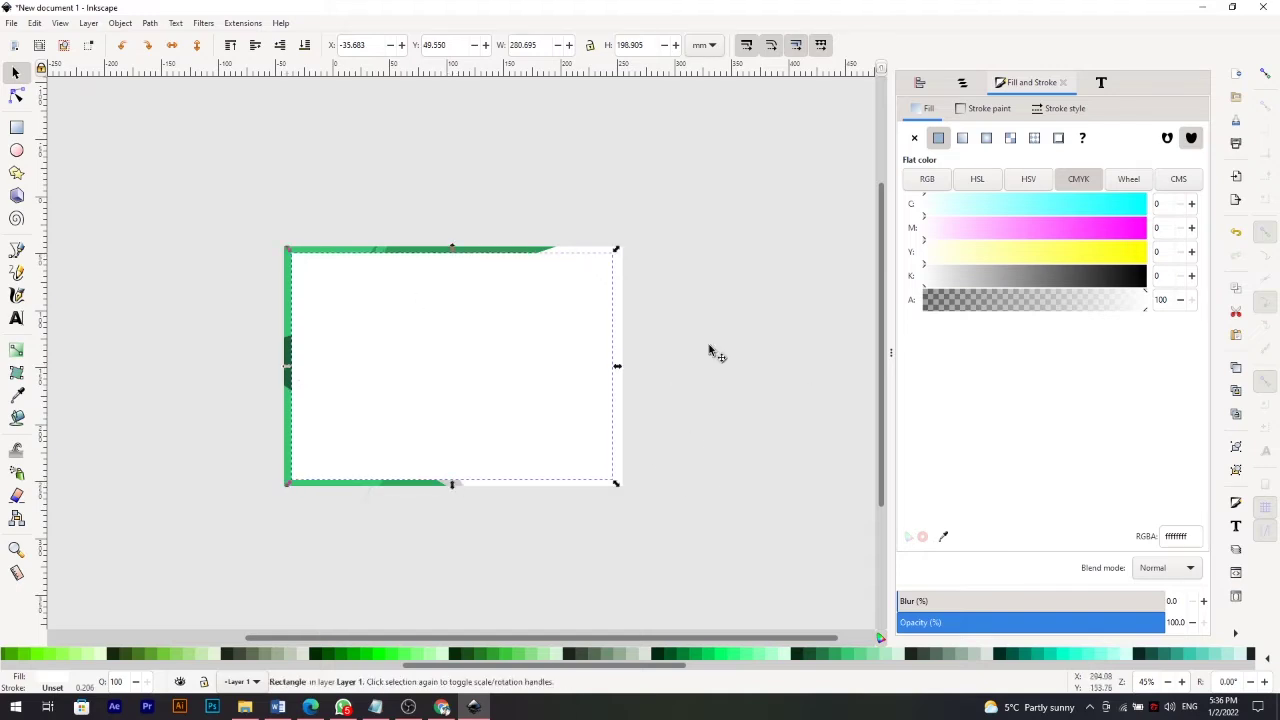
Fill the copy light grey and give it a linear gradient fading to transparent leftward.
scroll(300, 655, up, 5)
click(100, 655)
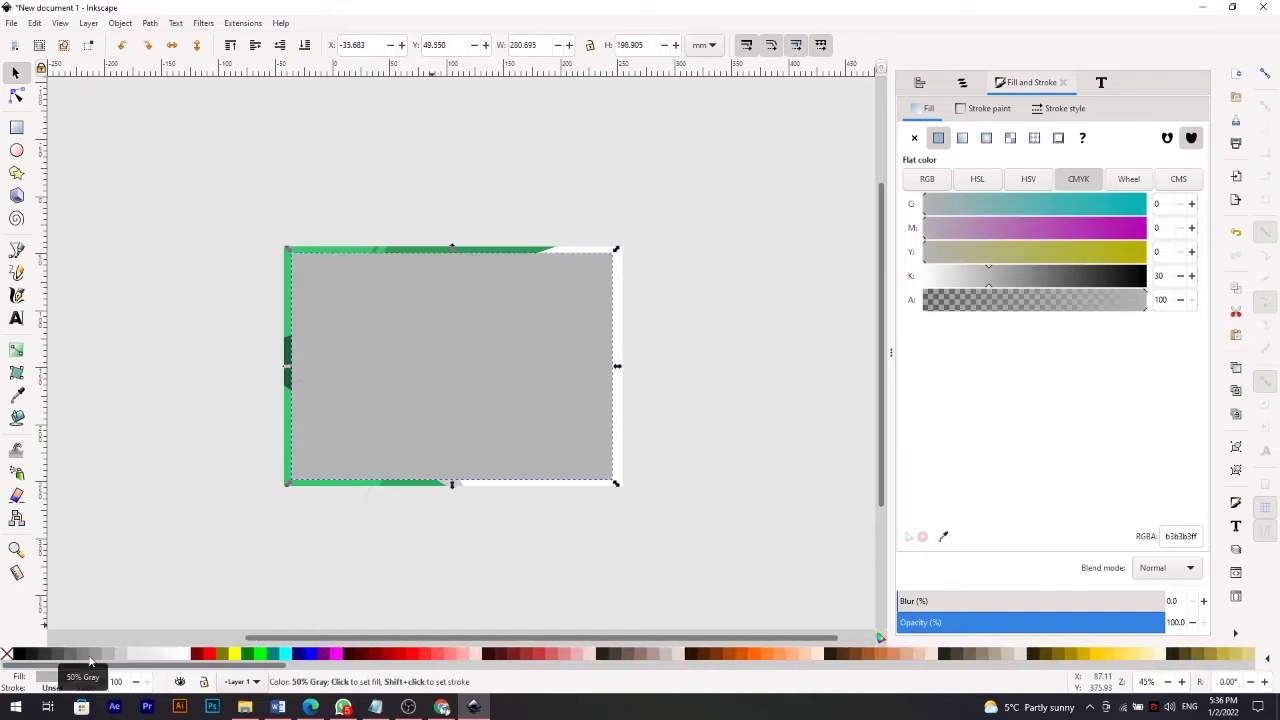
click(89, 655)
click(104, 656)
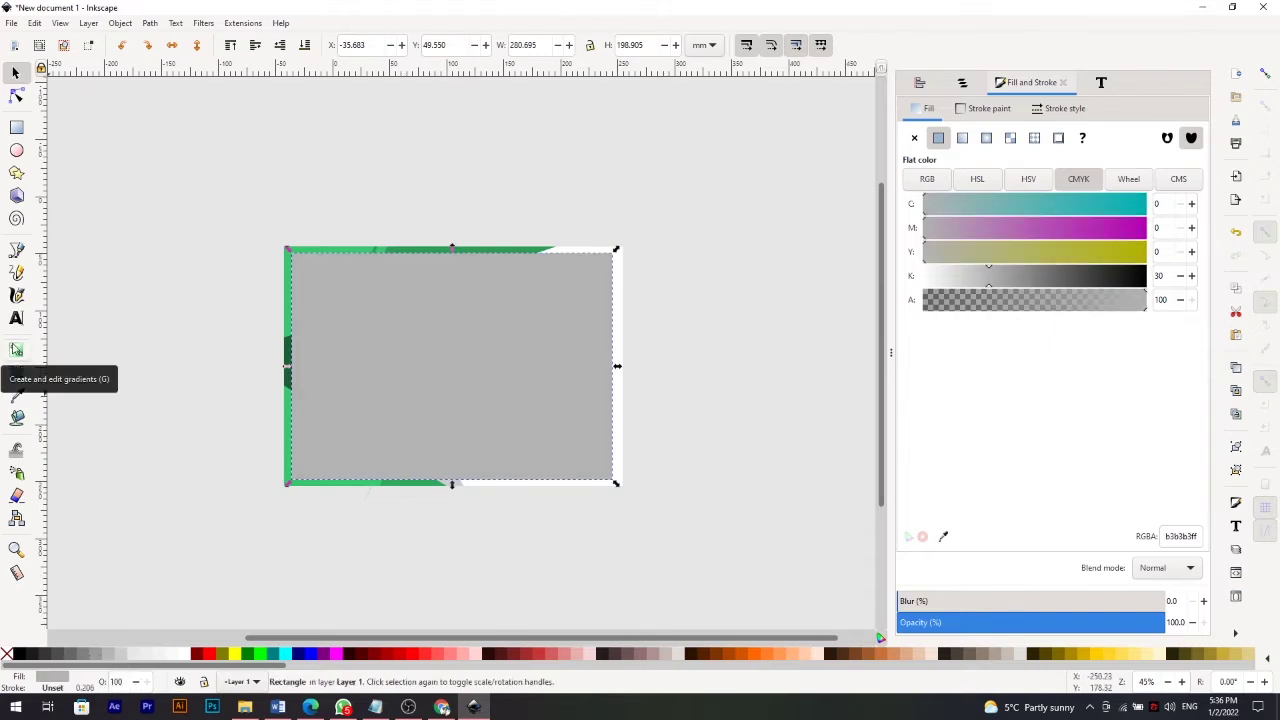
click(16, 350)
drag(614, 372, 450, 375)
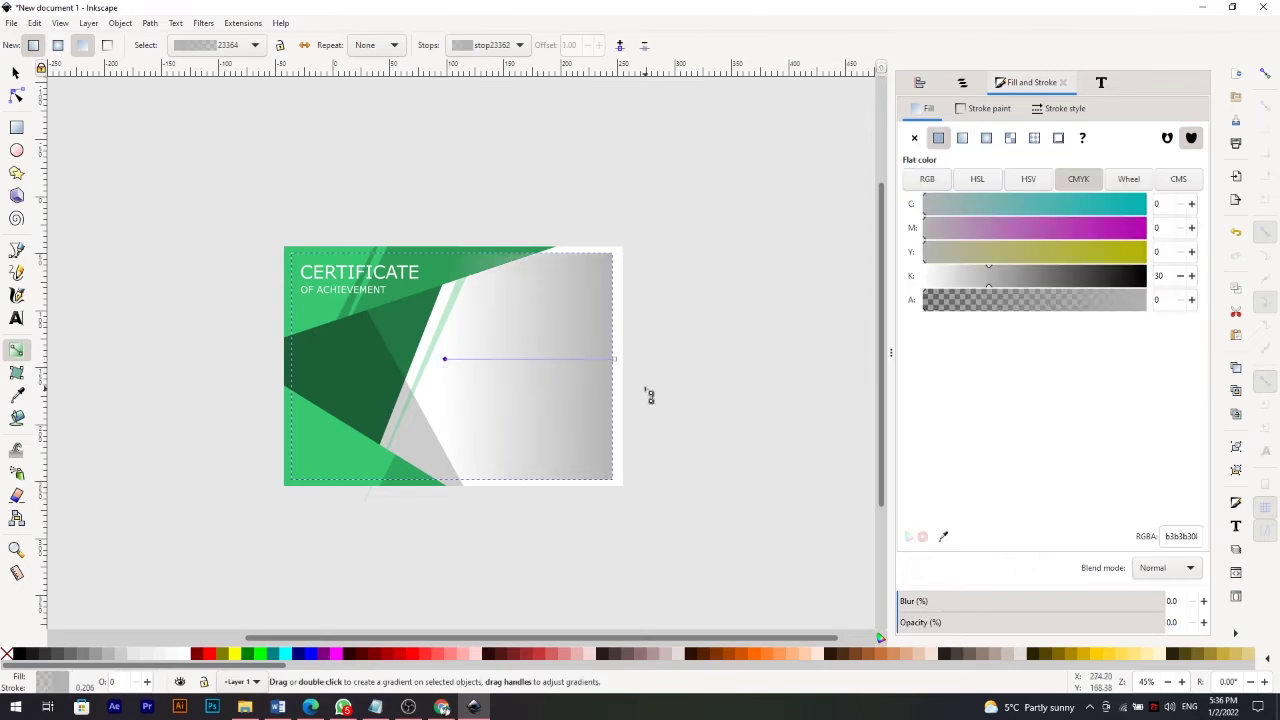
Lower the gradient panel's opacity to 37%.
click(15, 73)
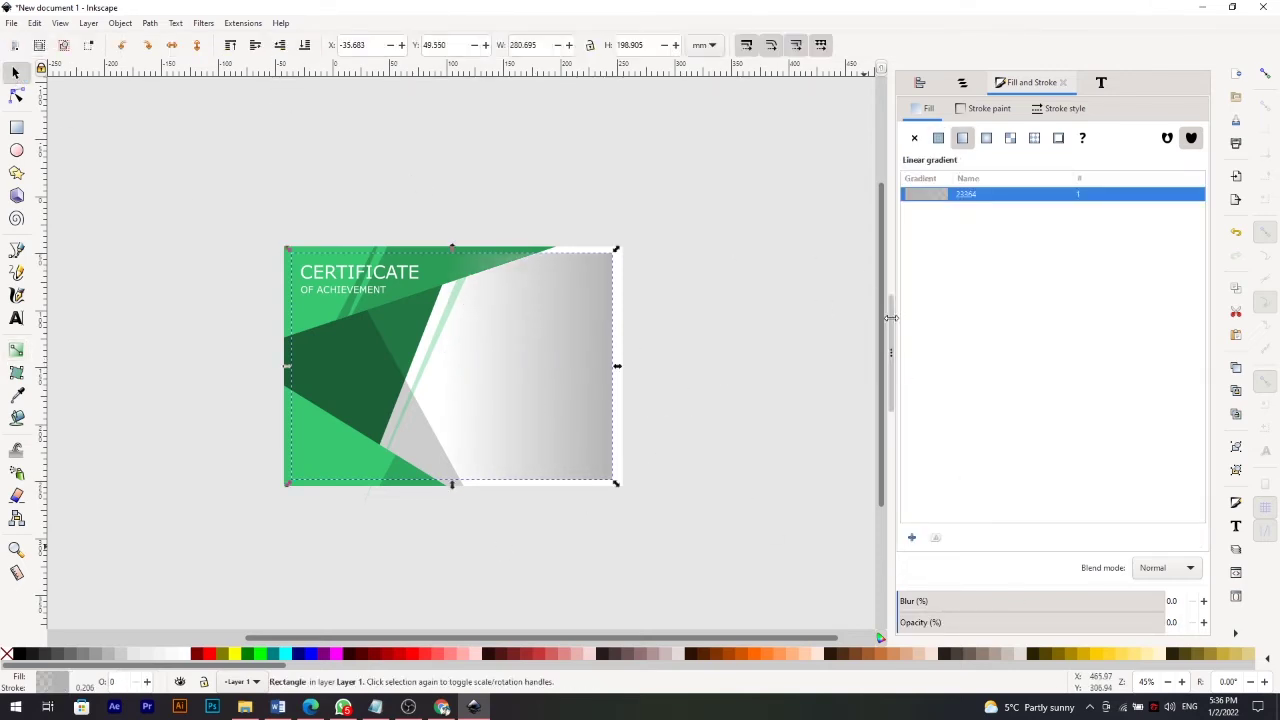
click(1040, 190)
click(1141, 622)
drag(1145, 622, 900, 622)
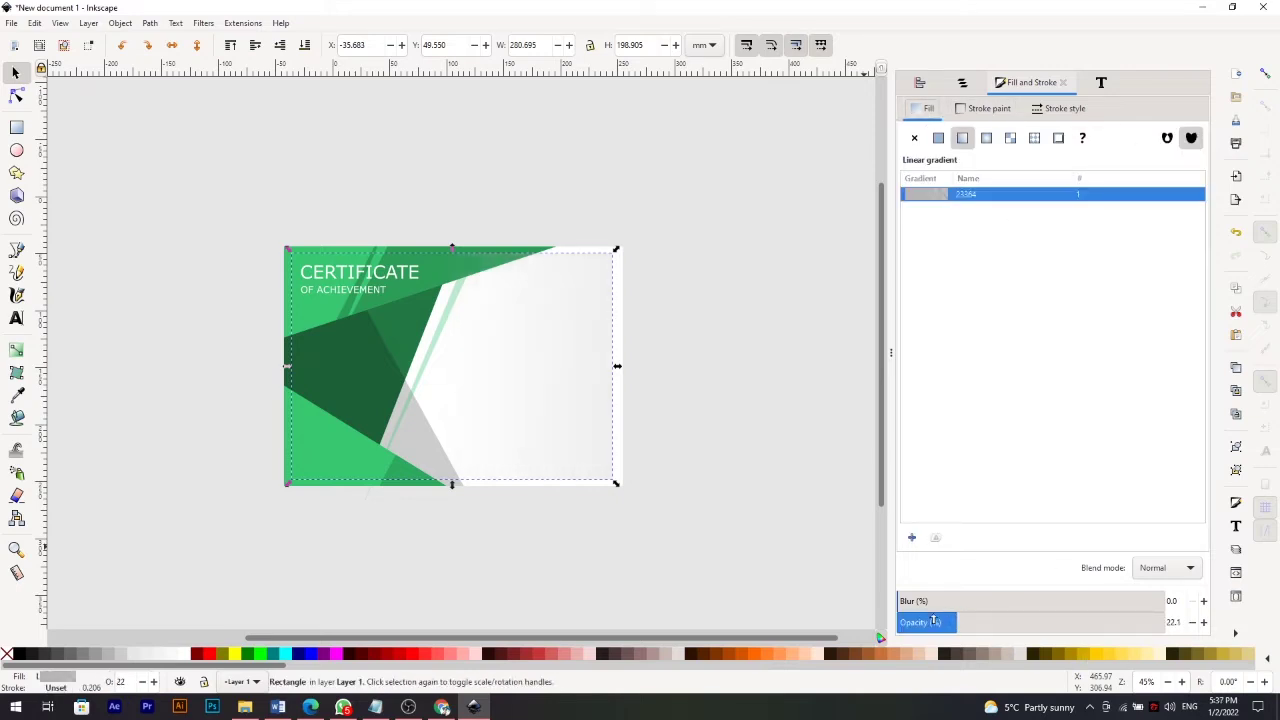
click(570, 410)
key(ctrl+z)
click(586, 434)
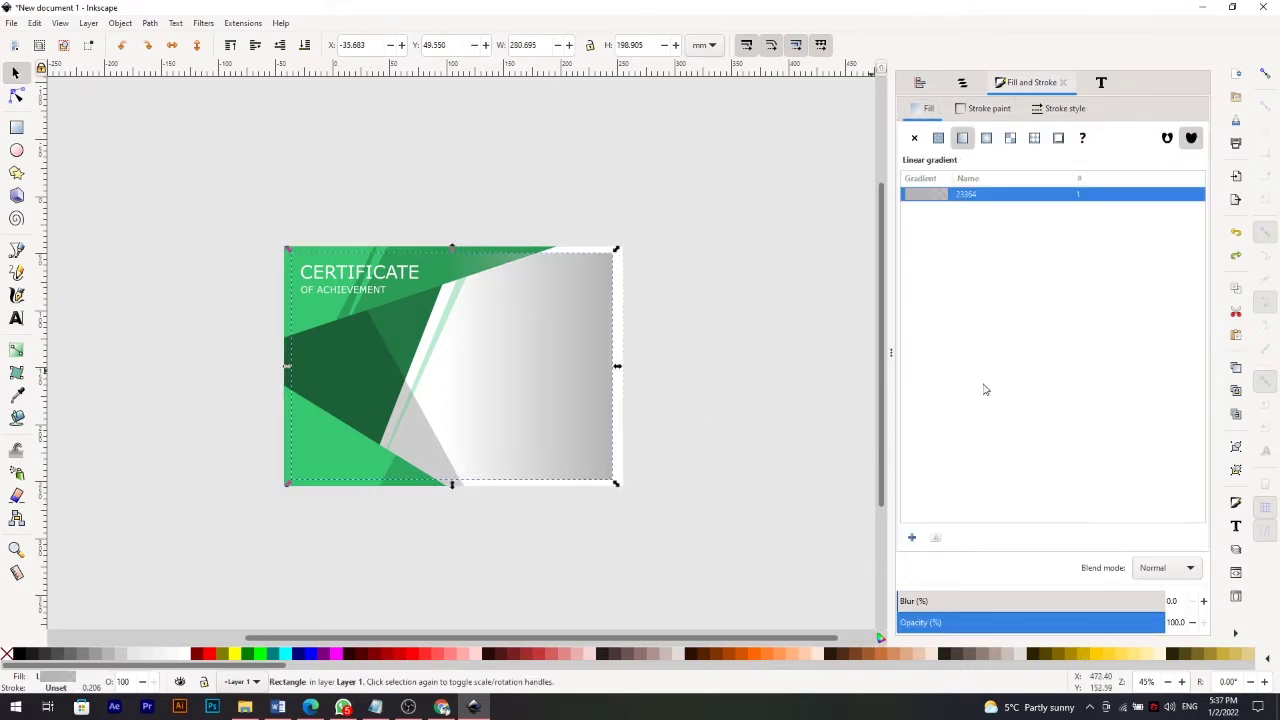
mouse_move(1090, 622)
mouse_down()
mouse_move(937, 623)
mouse_move(1008, 622)
mouse_move(997, 622)
mouse_up()
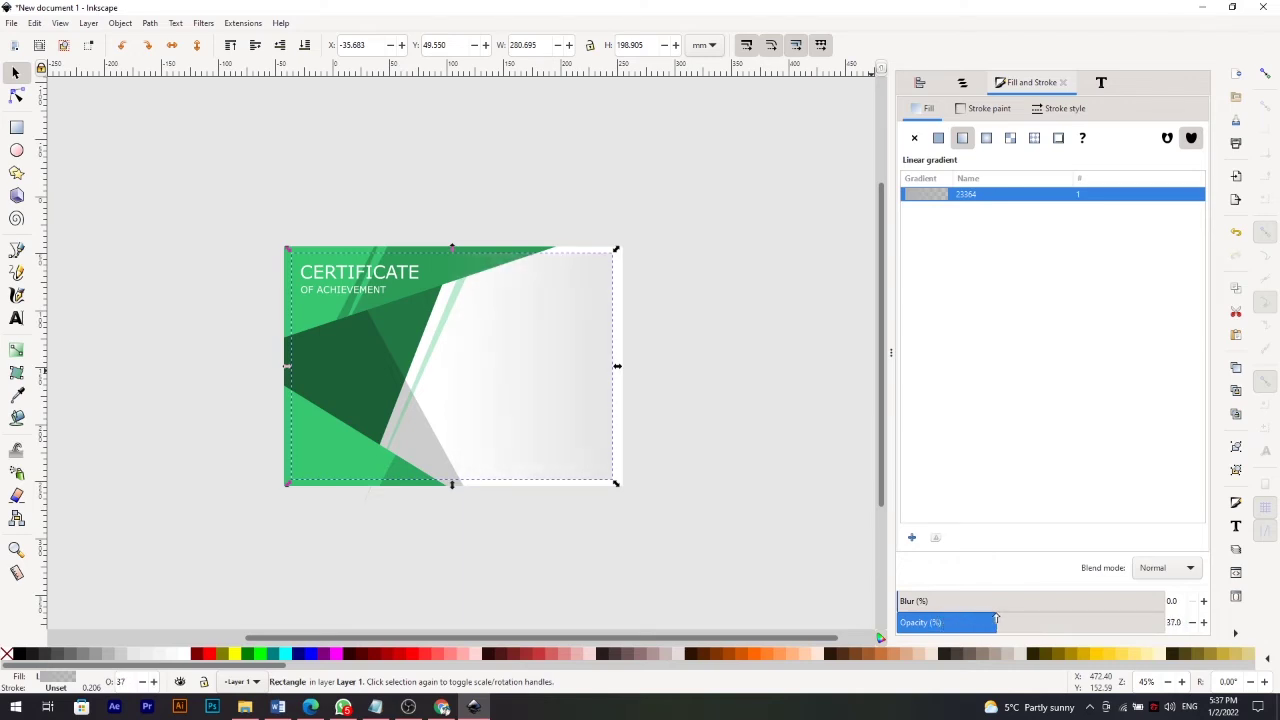
click(727, 392)
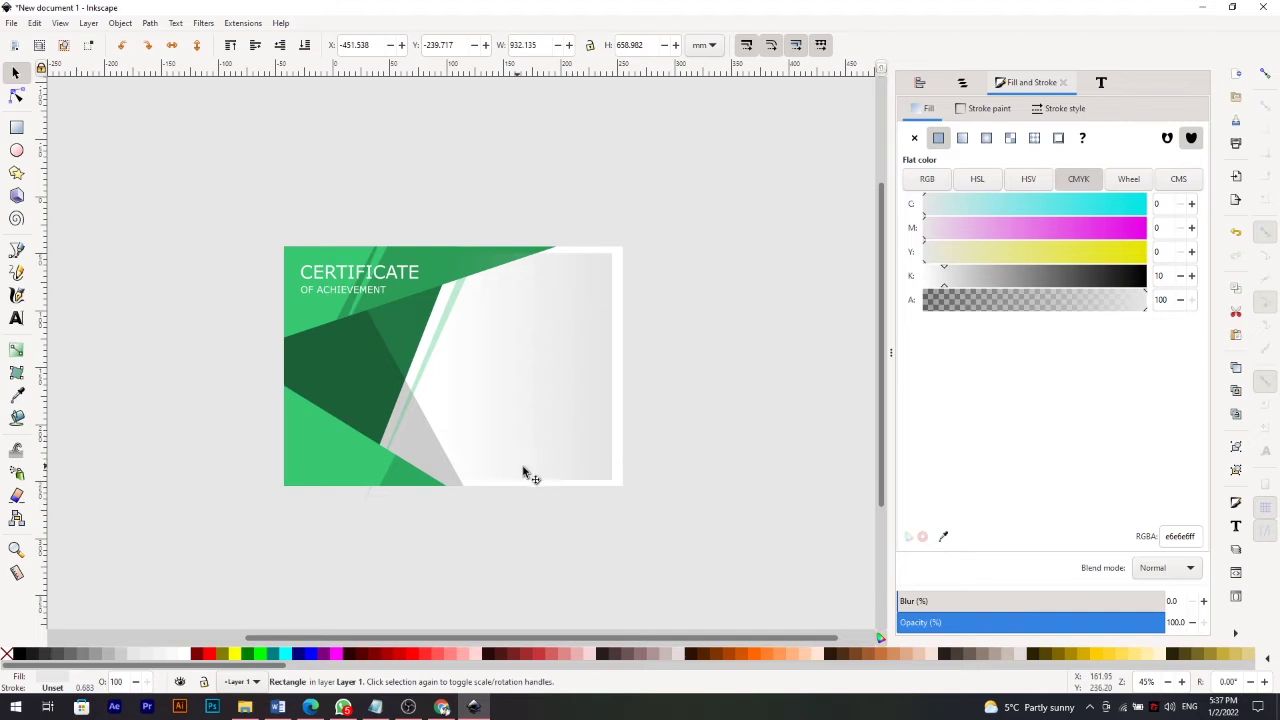
Place the recipient's name as text in the white area and scale it to about 42 pt.
key(t)
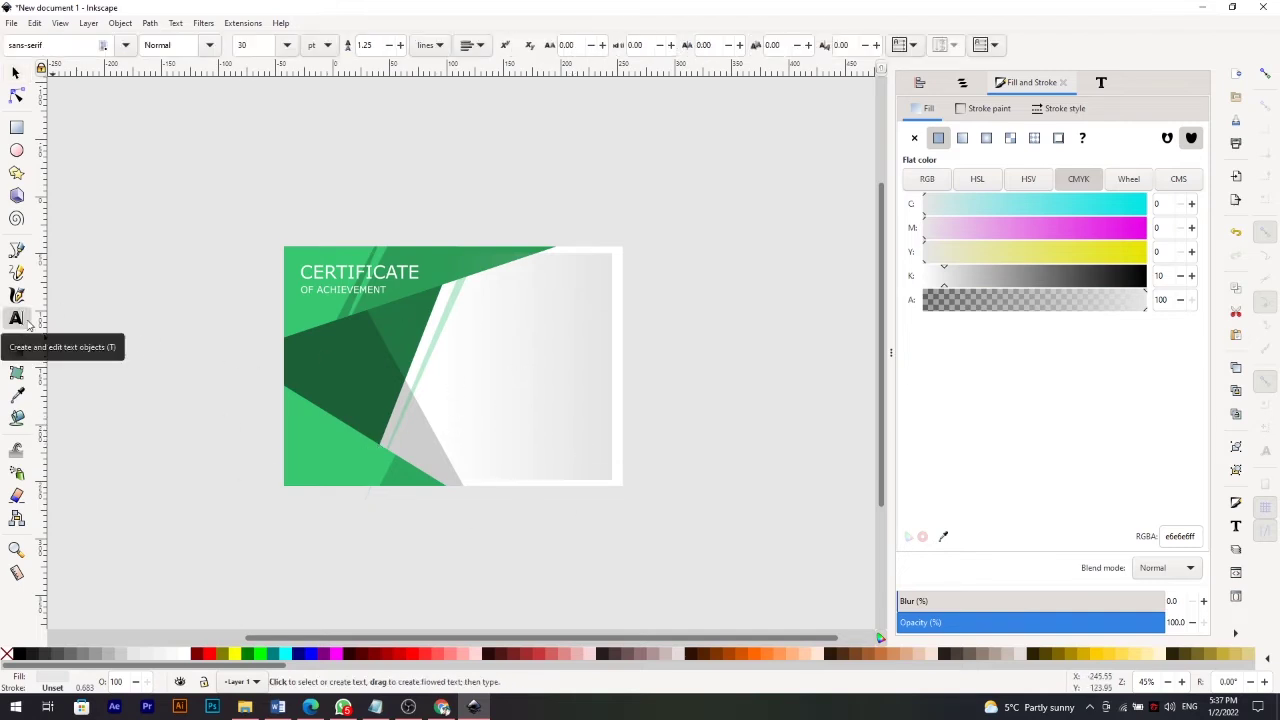
click(489, 360)
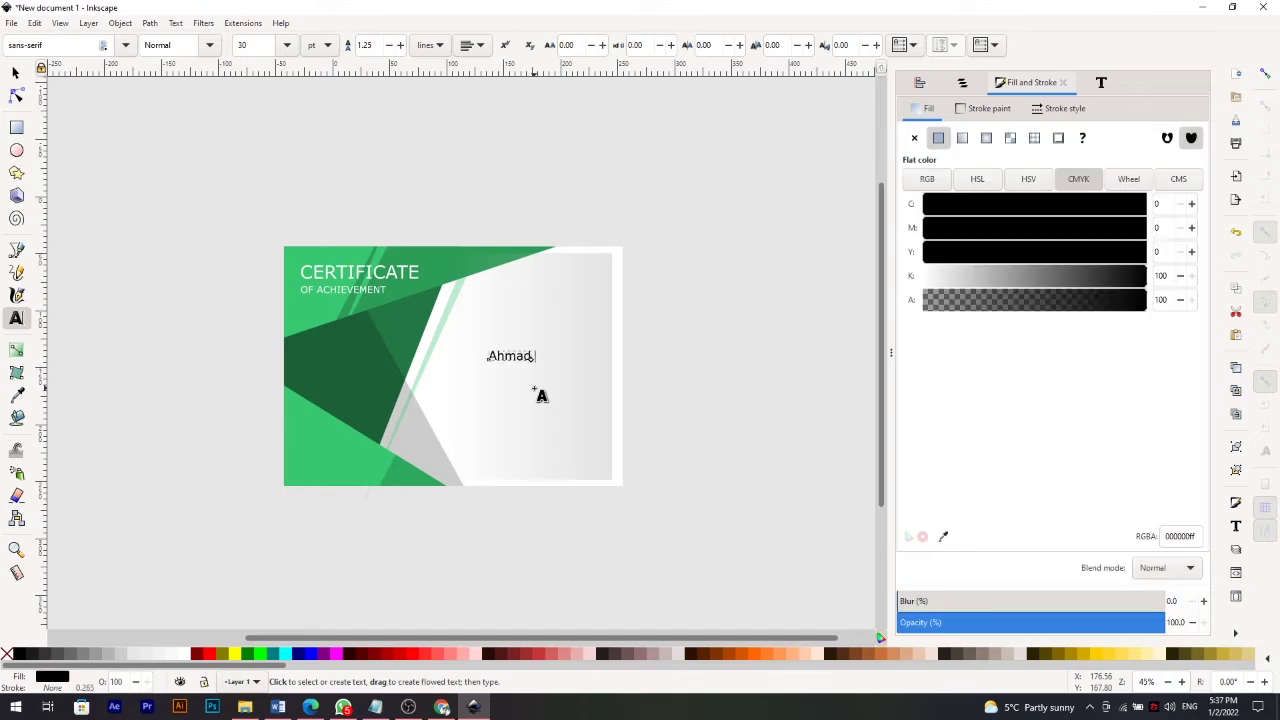
click(17, 75)
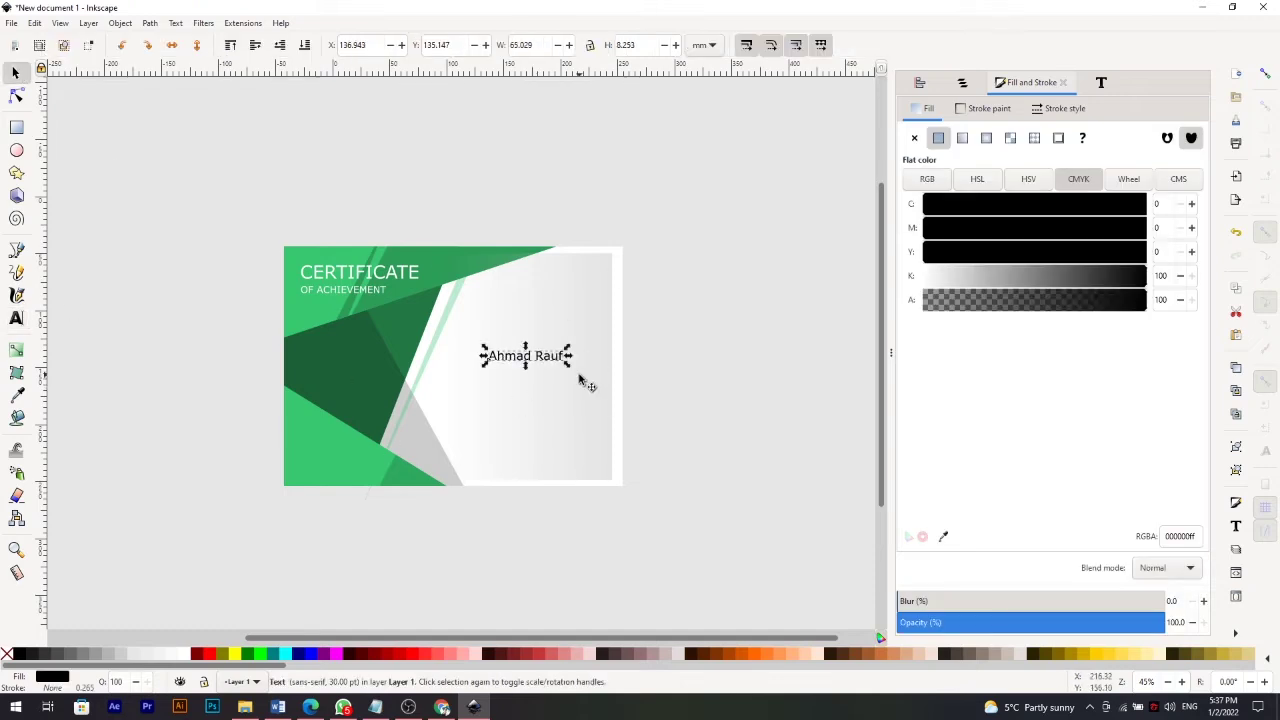
mouse_move(568, 370)
mouse_down()
mouse_move(604, 398)
mouse_move(544, 342)
mouse_up()
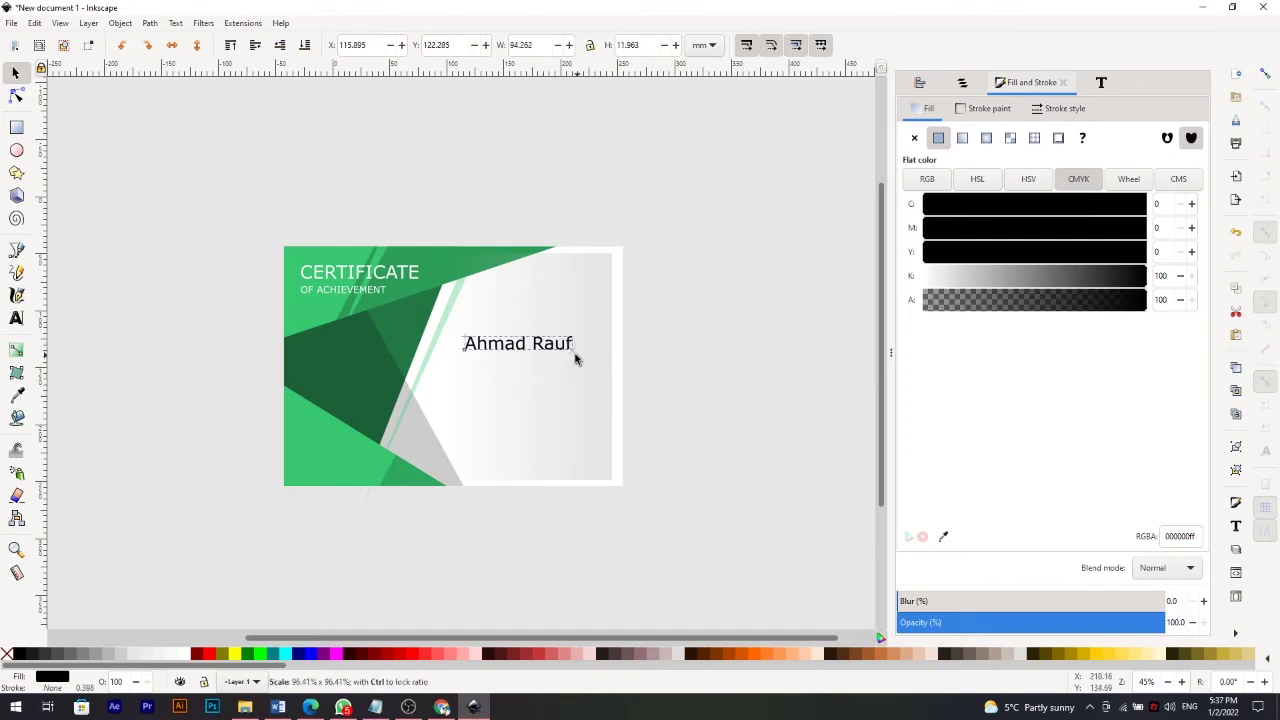
click(570, 350)
mouse_move(584, 353)
mouse_down()
mouse_move(567, 365)
mouse_move(581, 355)
mouse_up()
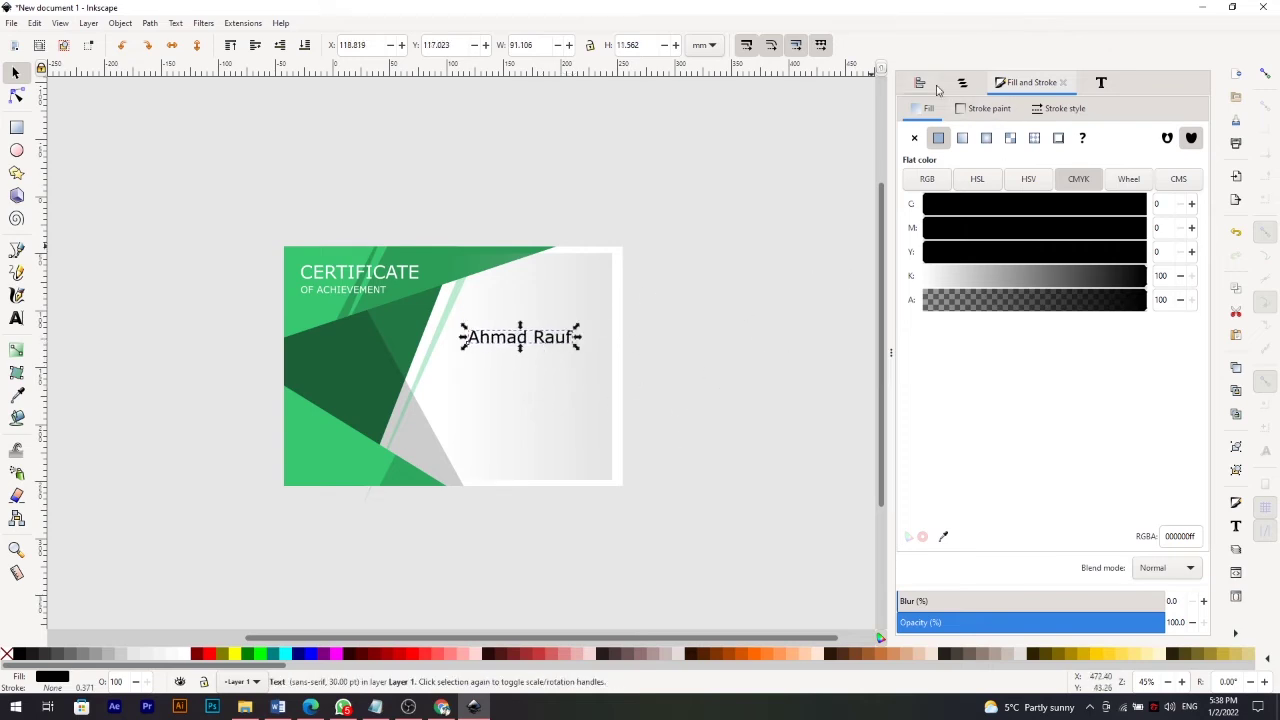
click(677, 332)
click(543, 345)
click(176, 22)
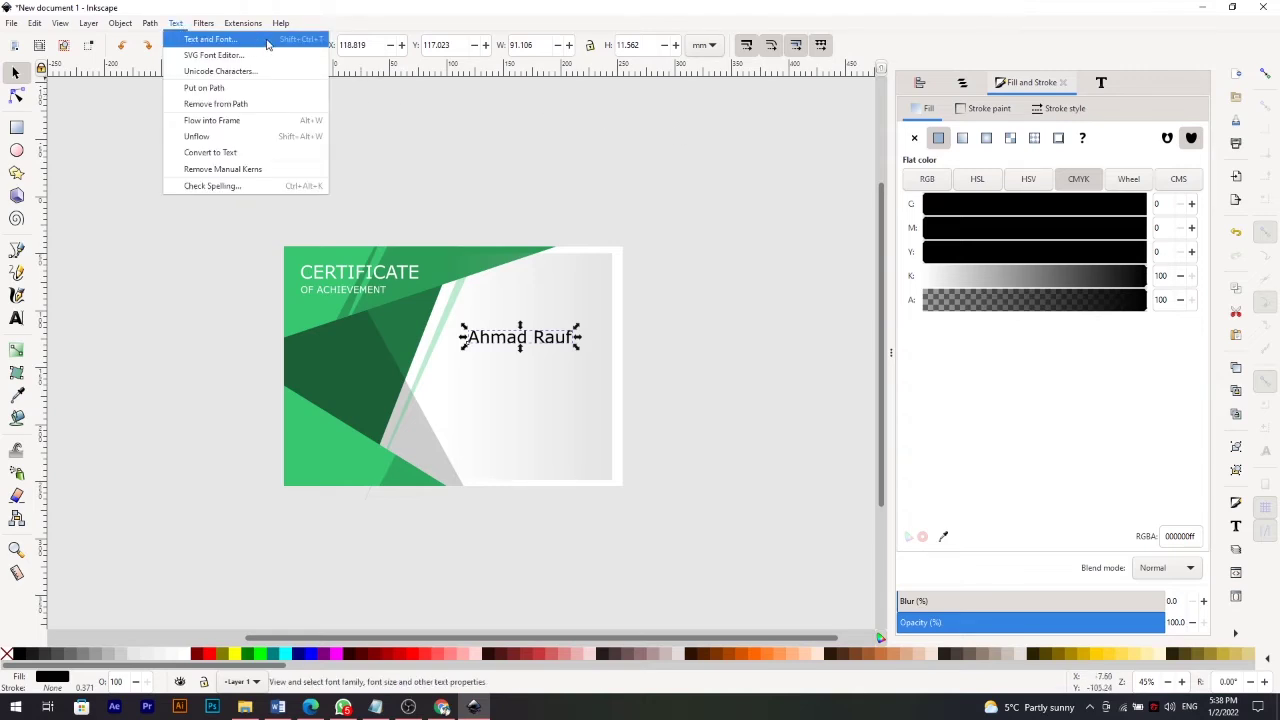
Browse font families and set the recipient's name in Segoe Script.
click(210, 39)
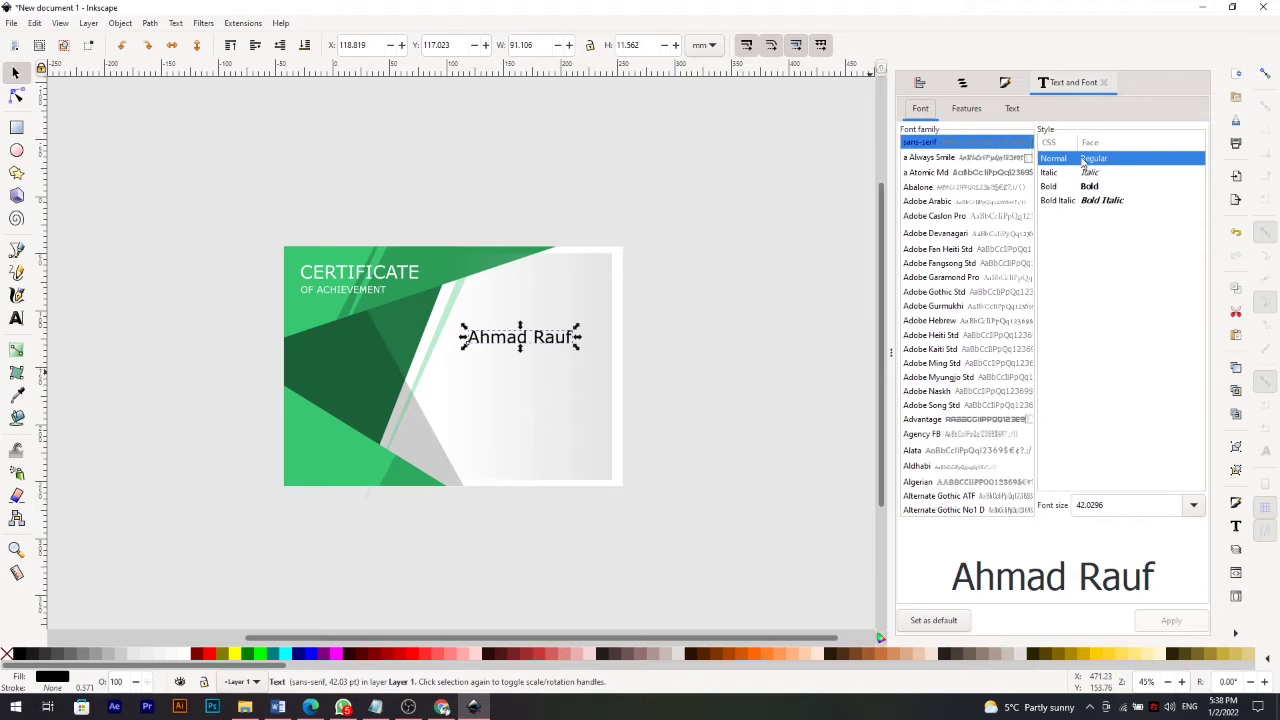
click(952, 248)
click(950, 306)
click(980, 363)
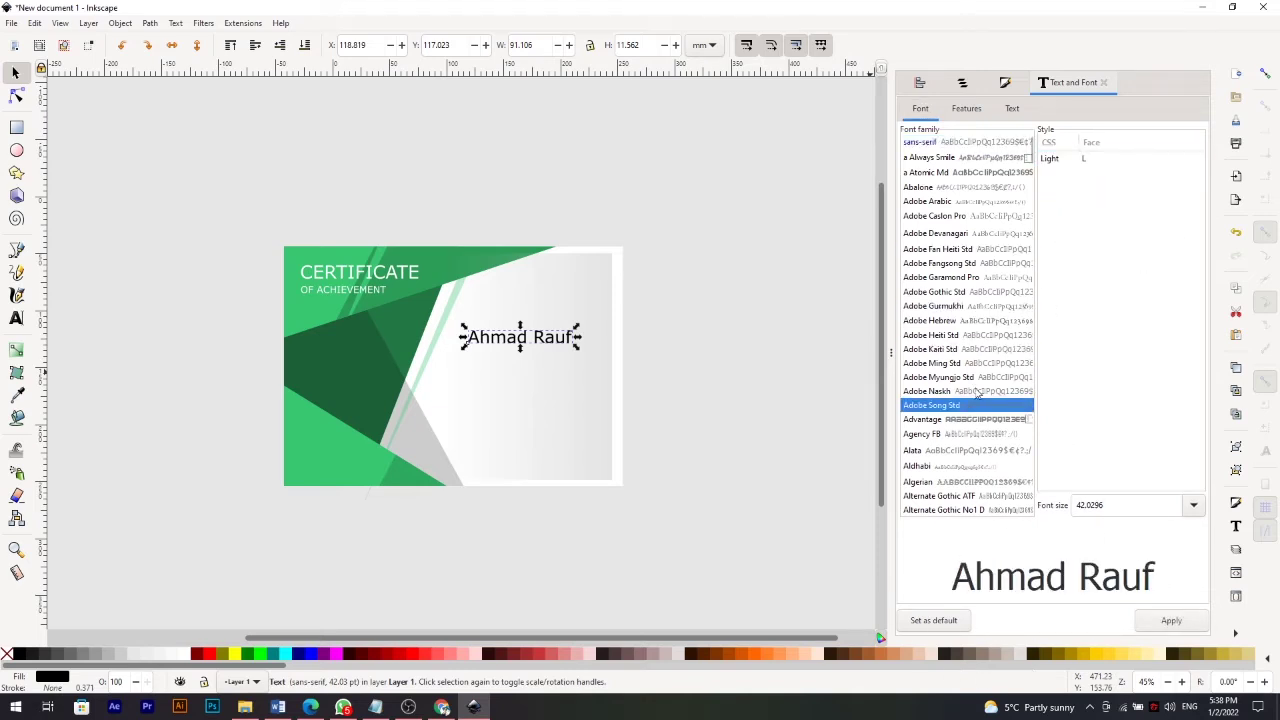
click(969, 495)
scroll(969, 432, down, 4)
click(969, 432)
scroll(1026, 440, down, 5)
scroll(1026, 445, down, 5)
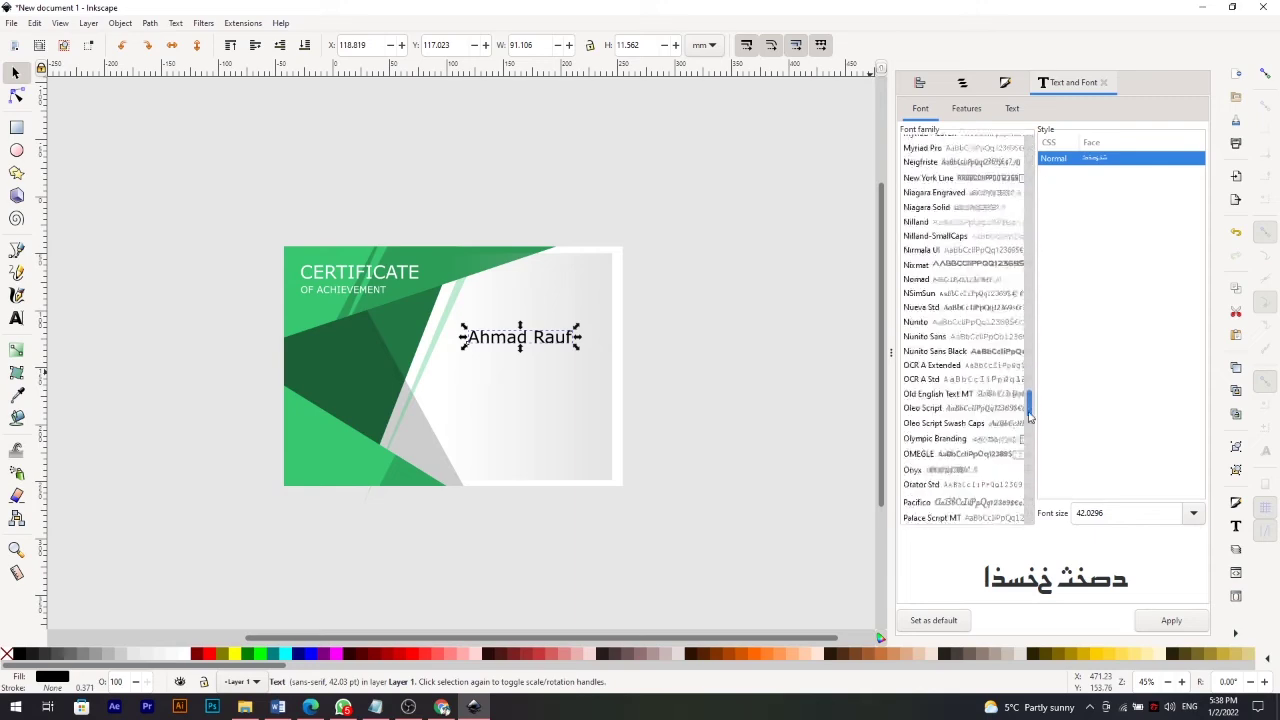
scroll(1026, 455, down, 5)
click(977, 332)
click(975, 314)
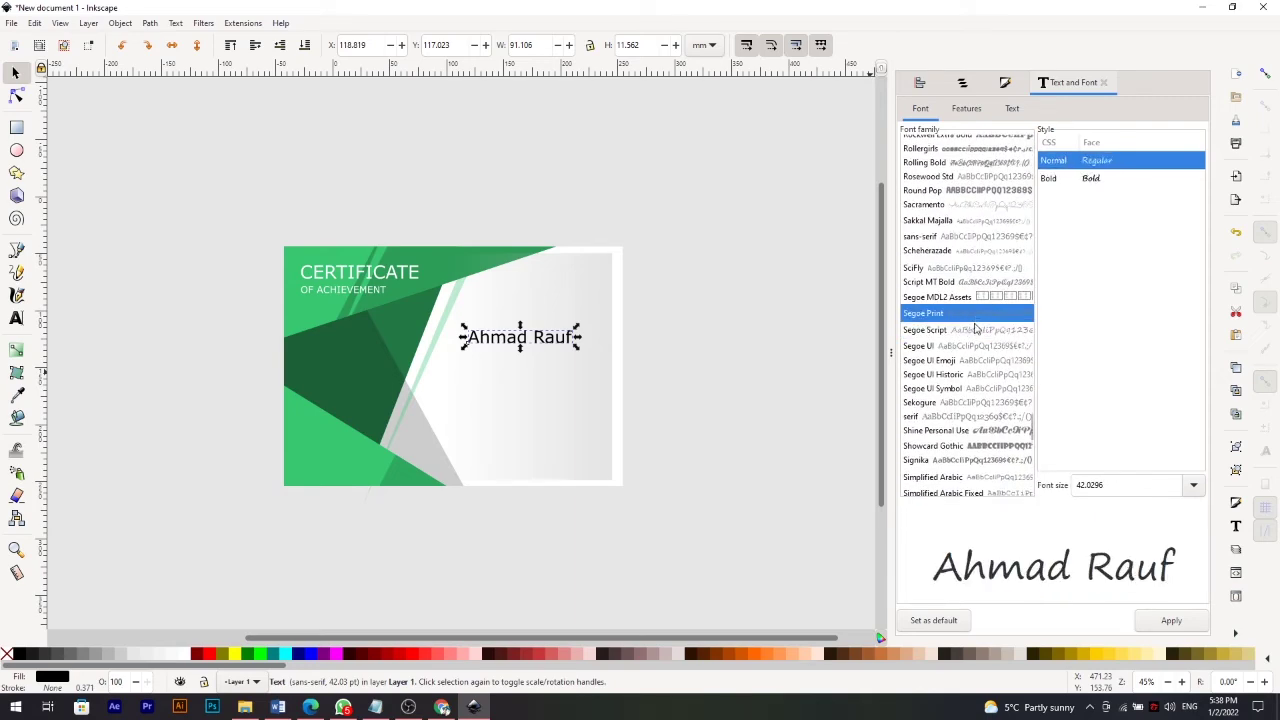
double_click(978, 330)
drag(580, 345, 572, 345)
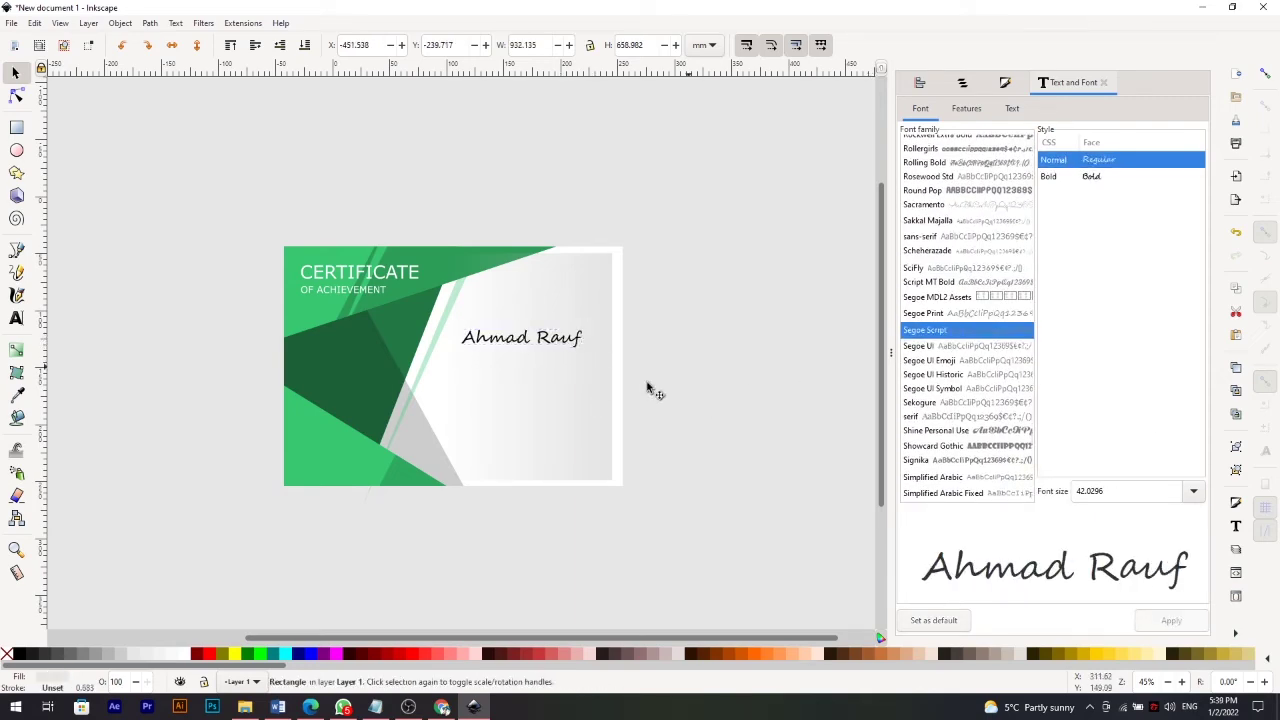
Colour the name with the artwork's dark green (217844ff) and move it slightly lower.
key(ctrl+shift+f)
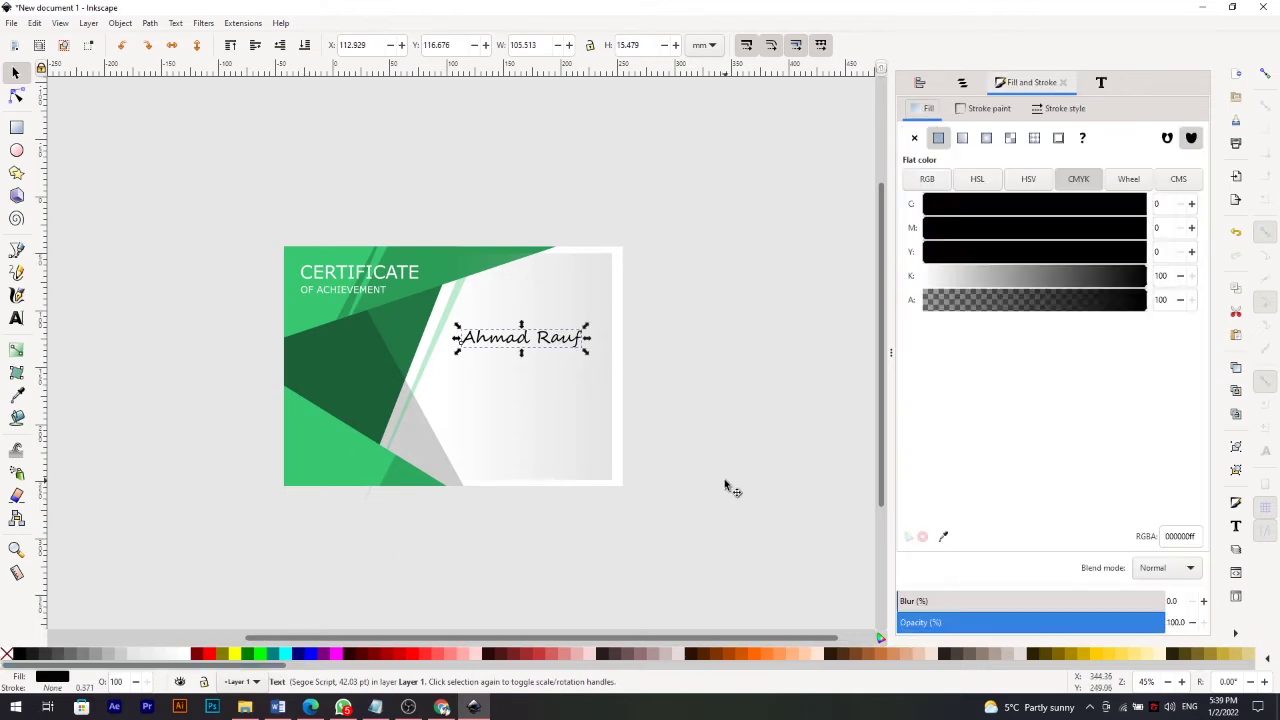
key(d)
click(423, 316)
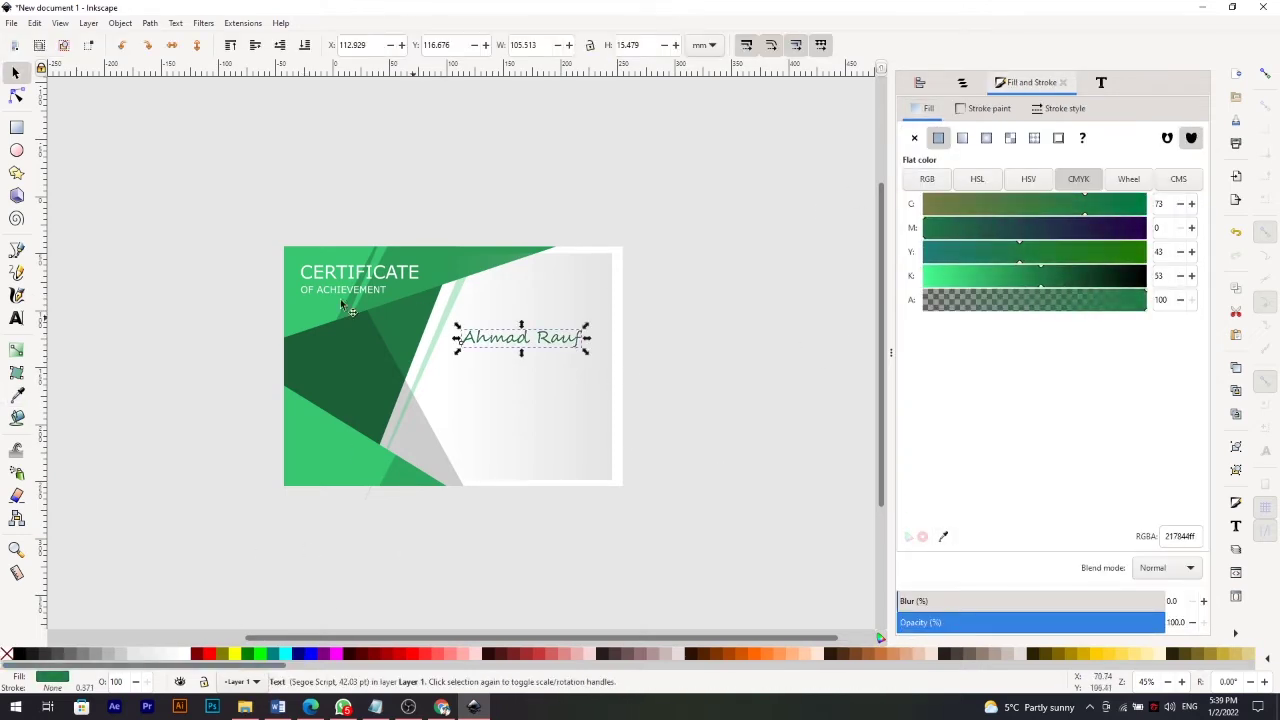
click(566, 345)
click(549, 342)
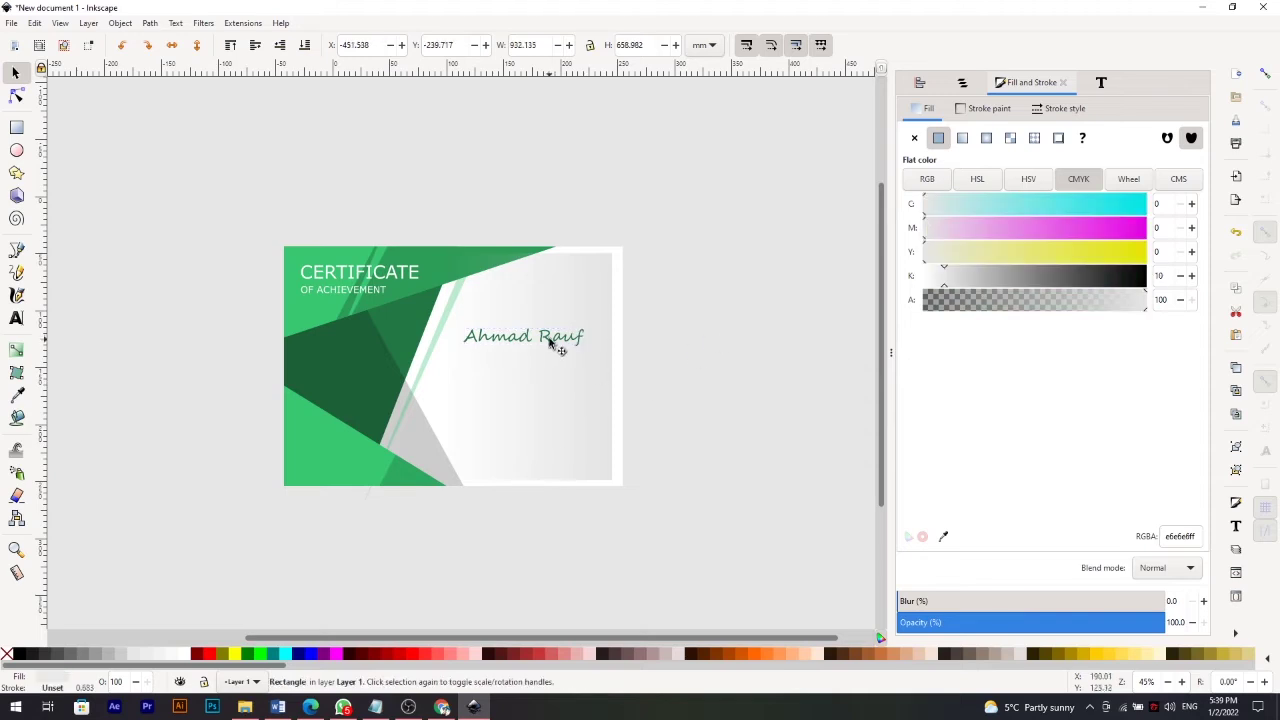
click(565, 343)
drag(594, 363, 574, 354)
click(535, 283)
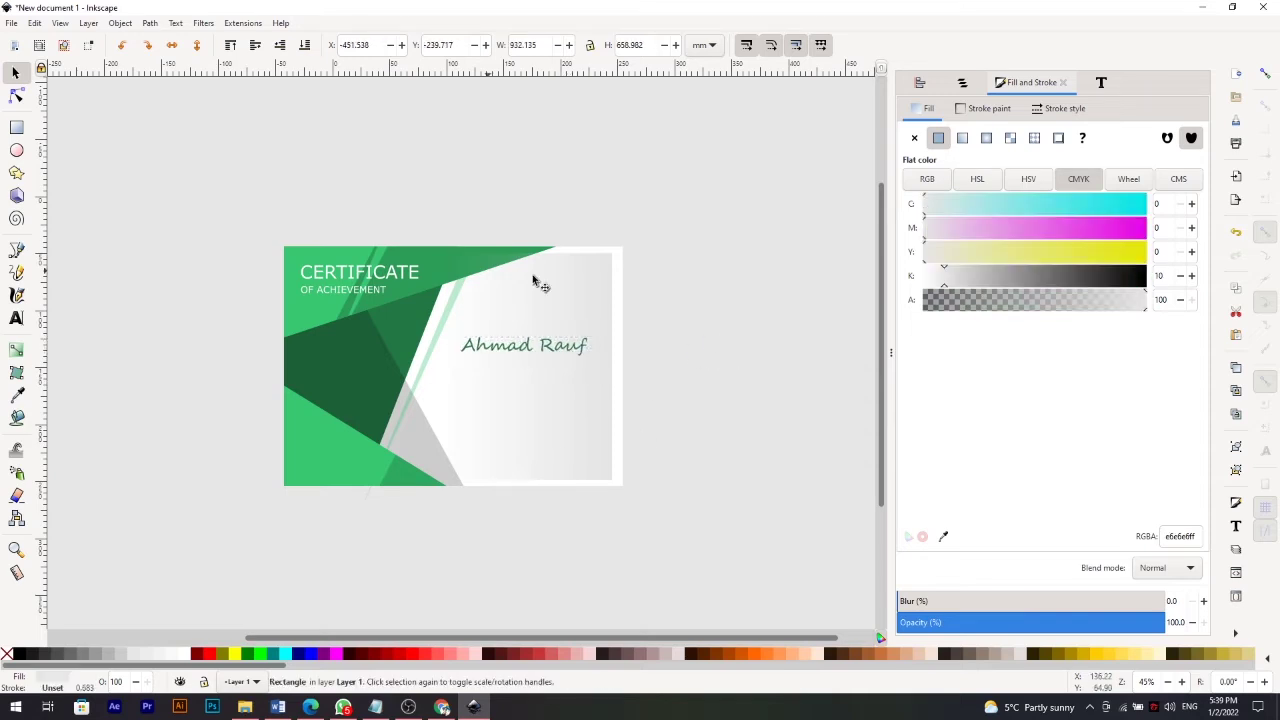
click(17, 129)
Add a 'Company' text label beside the certificate.
click(15, 73)
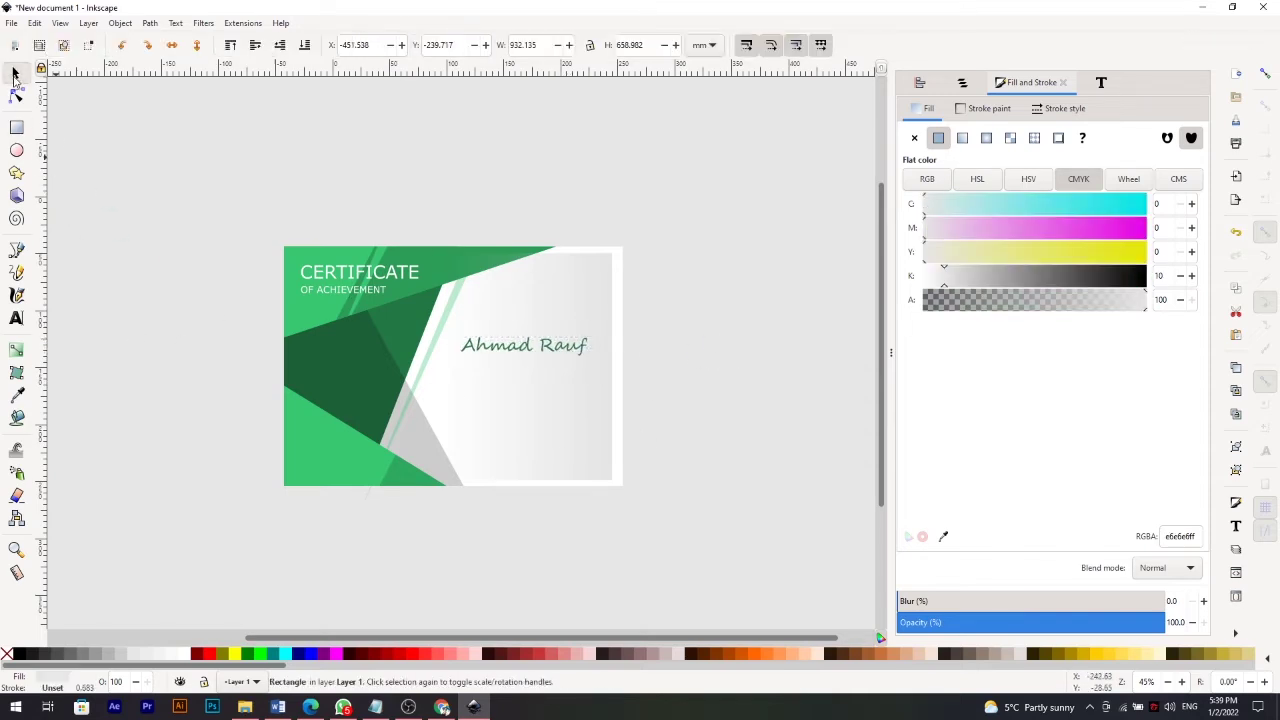
click(16, 318)
click(685, 318)
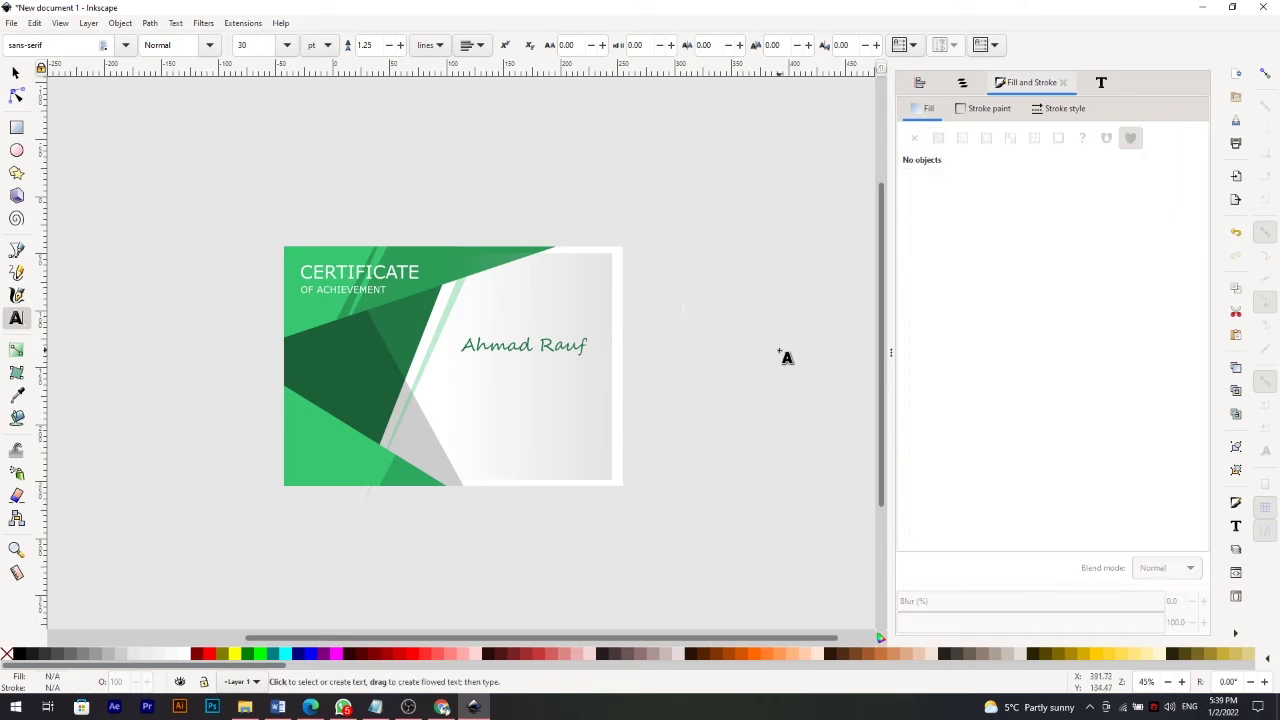
text(Company)
click(15, 73)
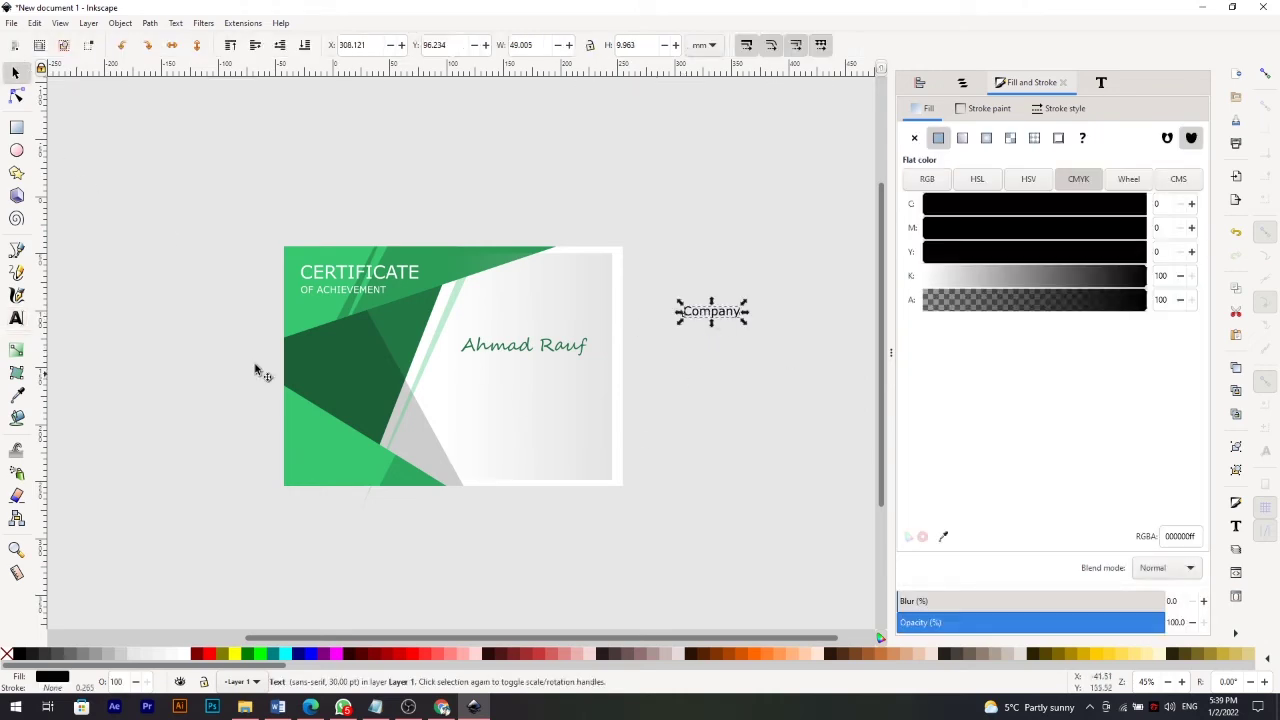
Draw a small bar above the Company text in a lighter, fully opaque green.
click(16, 127)
drag(682, 287, 741, 296)
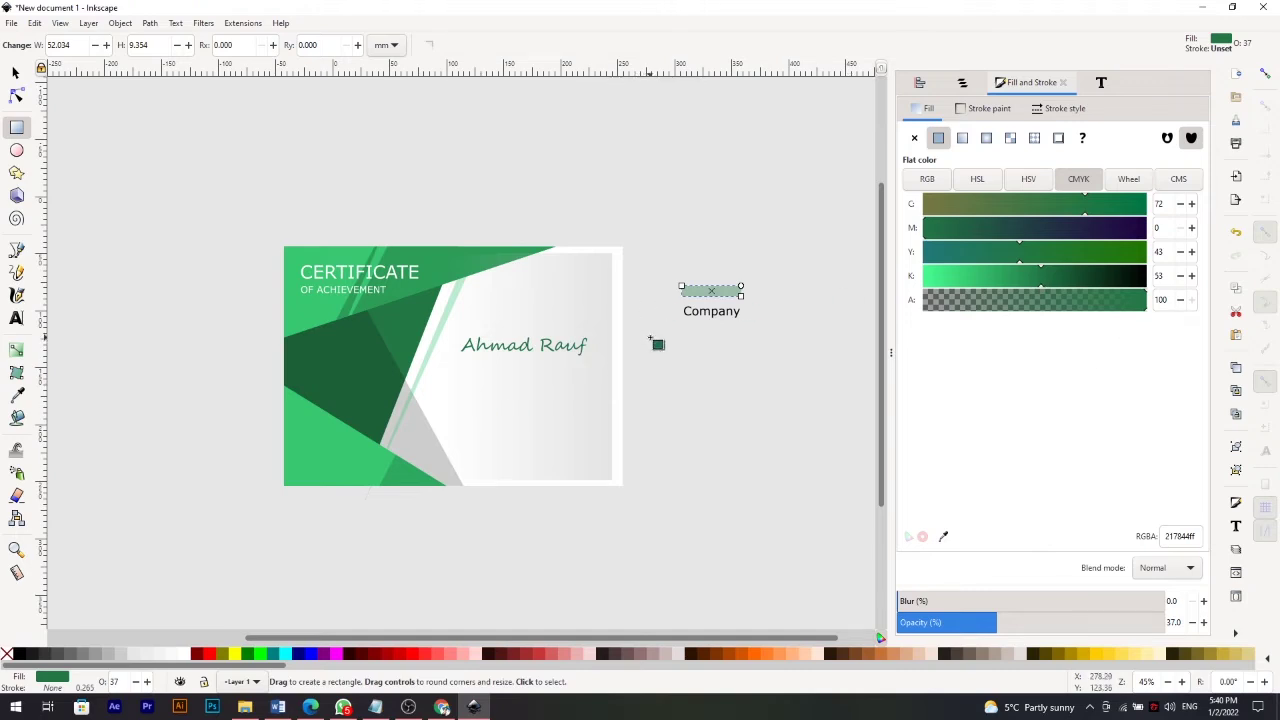
click(15, 73)
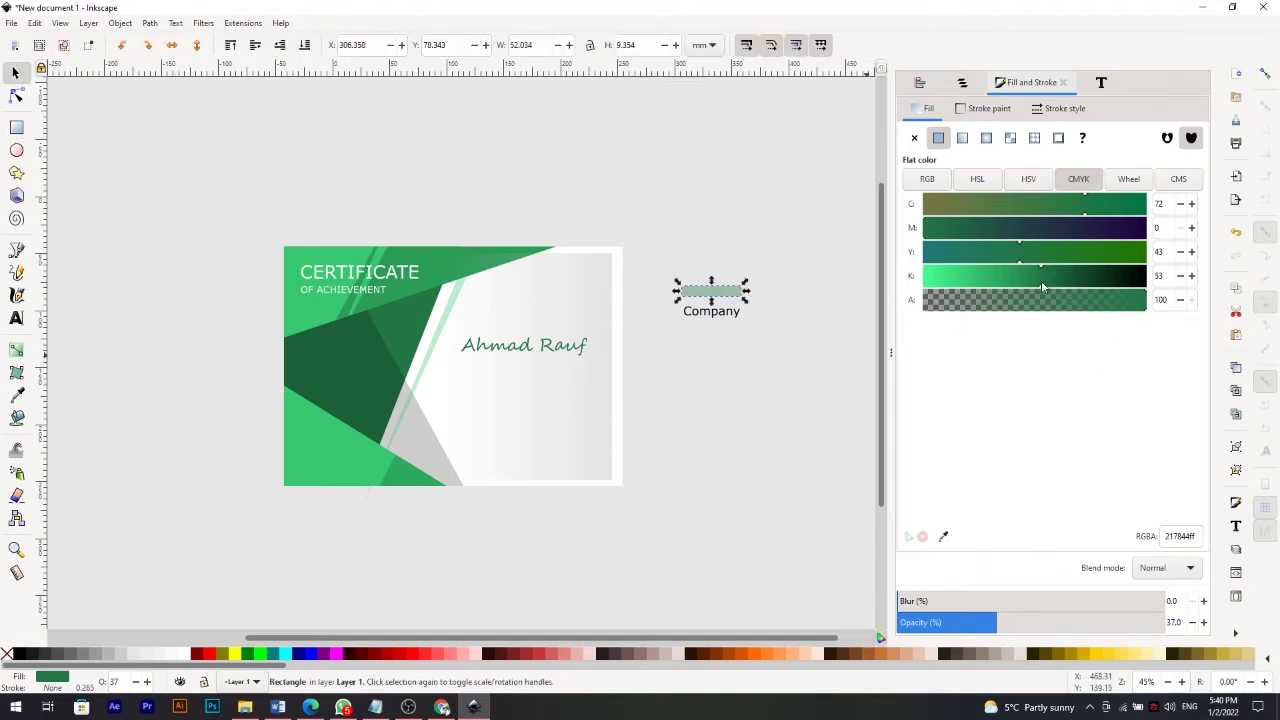
drag(1041, 287, 997, 284)
drag(999, 624, 1175, 624)
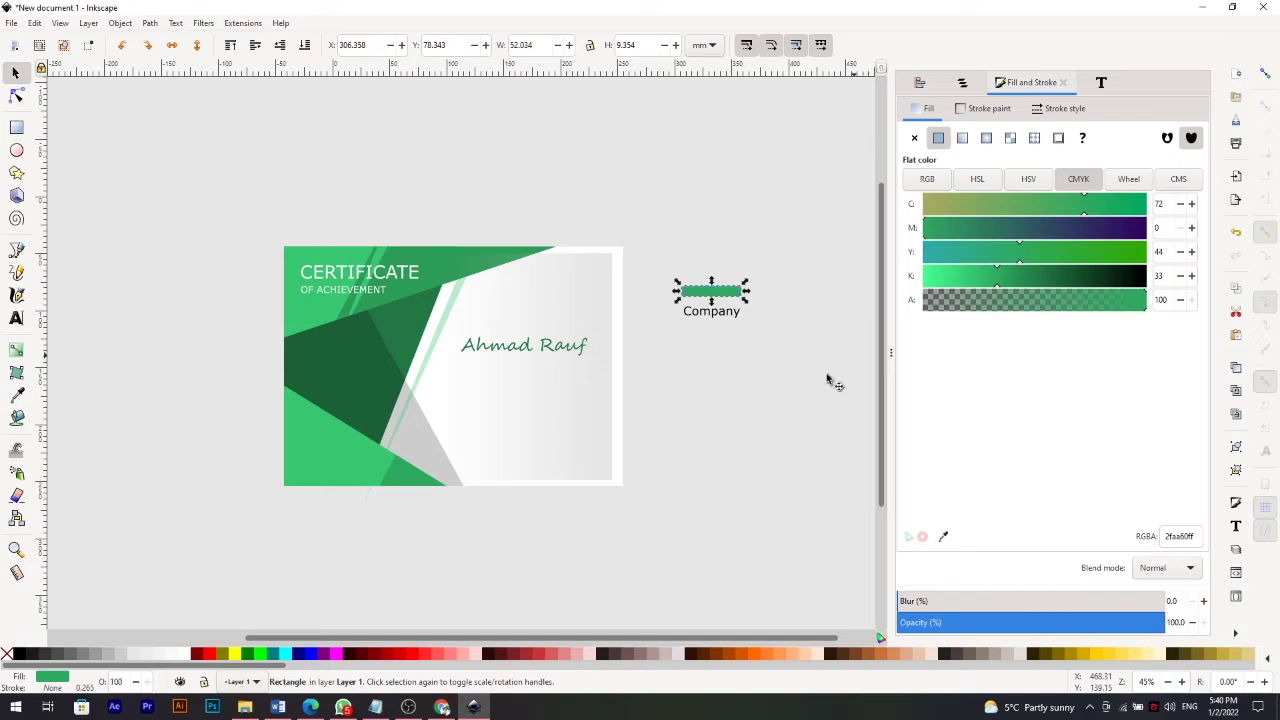
Round the green bar's corners into a pill shape.
key(n)
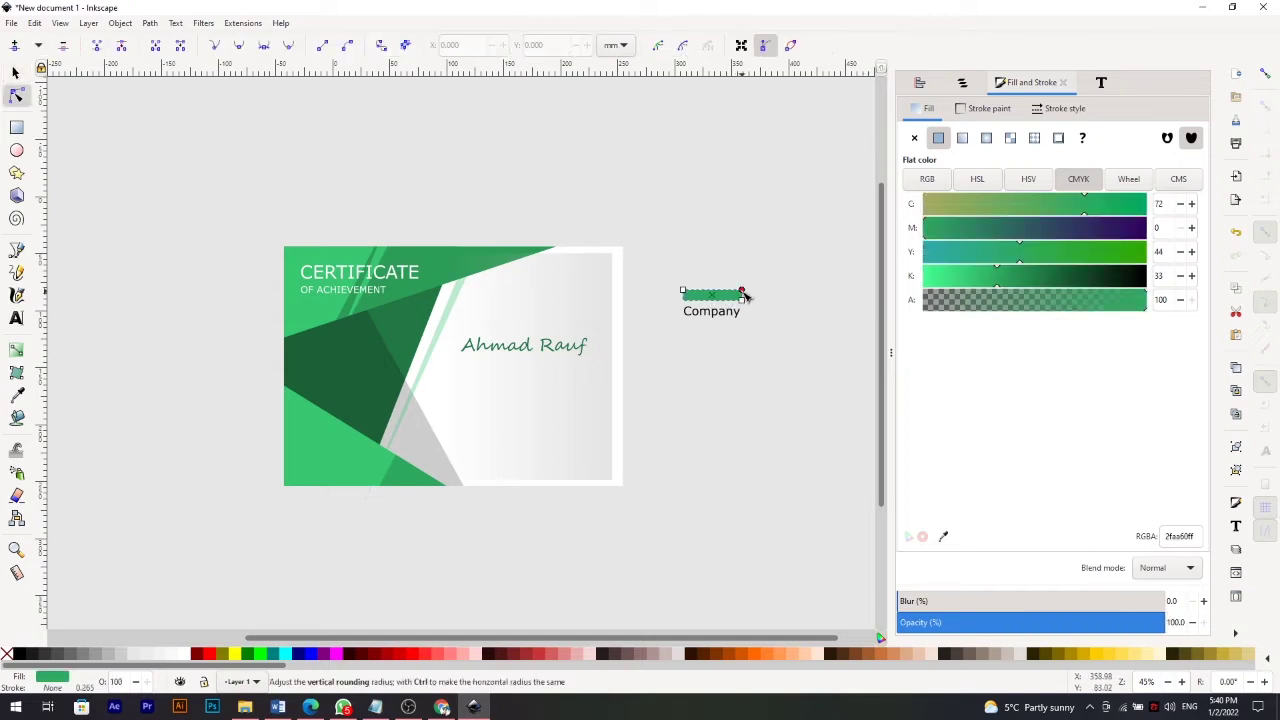
drag(745, 295, 797, 300)
click(797, 300)
key(s)
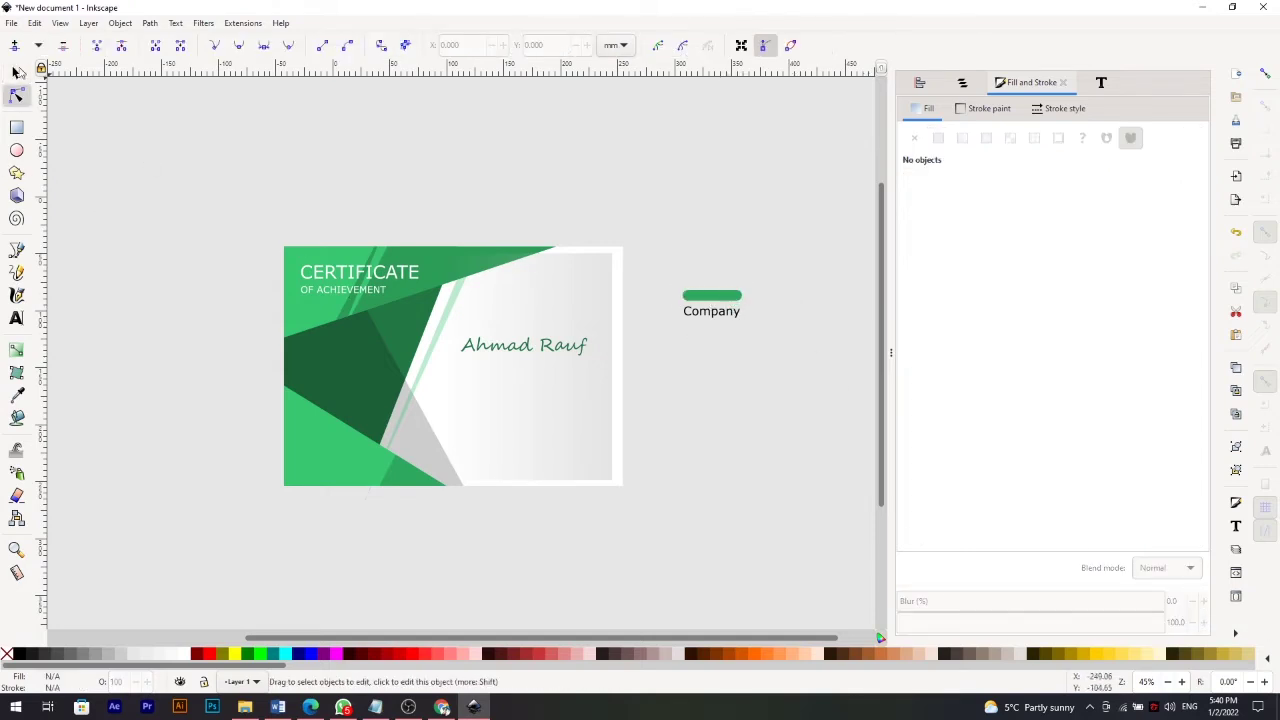
Duplicate the green pill bar and place the copy below the Company text.
click(720, 297)
right_click(732, 302)
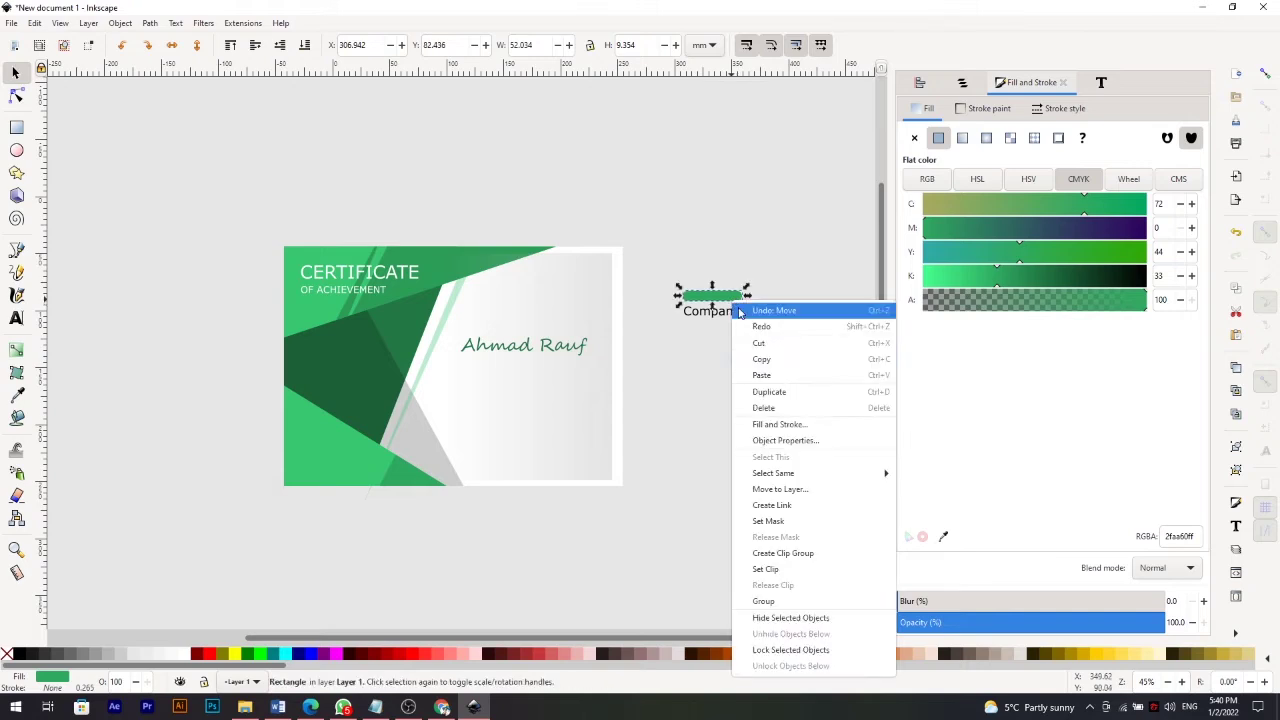
click(771, 391)
drag(722, 296, 727, 336)
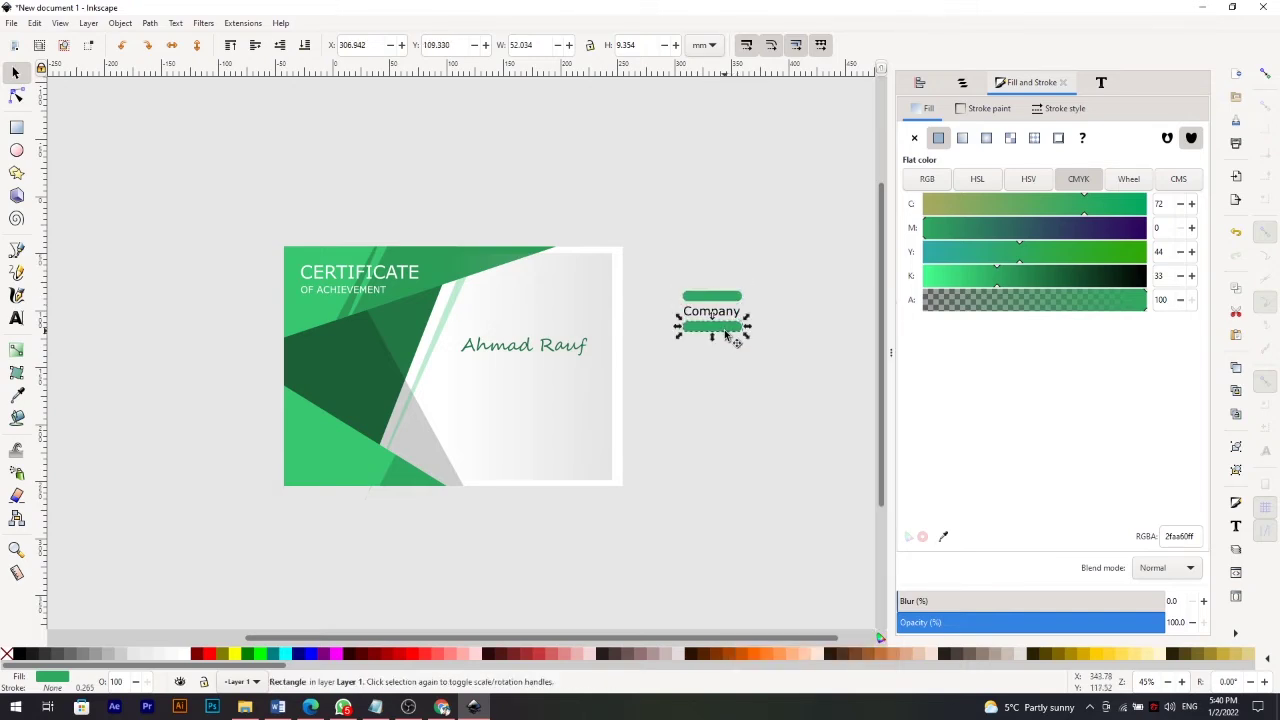
click(814, 309)
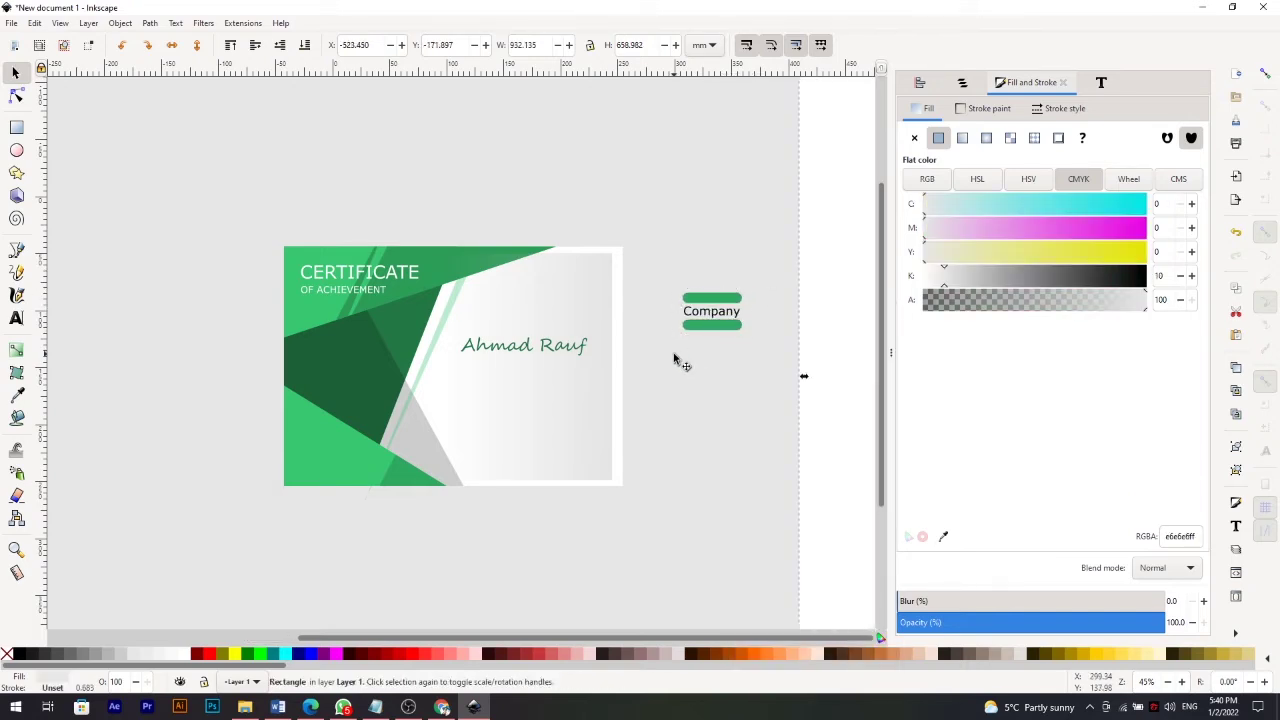
Move the Company text and both bars together onto the certificate's top-right, scaling them to fit.
click(962, 82)
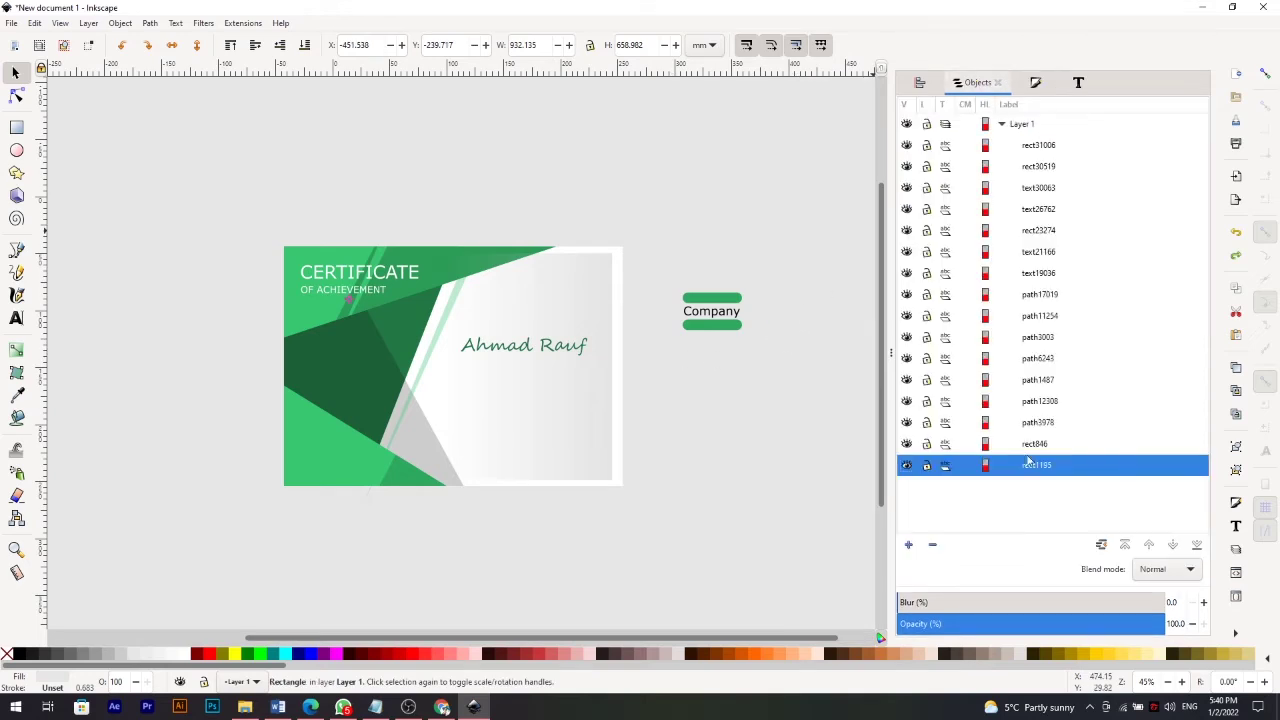
drag(760, 278, 650, 378)
mouse_move(712, 311)
mouse_down()
mouse_move(578, 290)
mouse_move(559, 314)
mouse_up()
drag(585, 297, 585, 290)
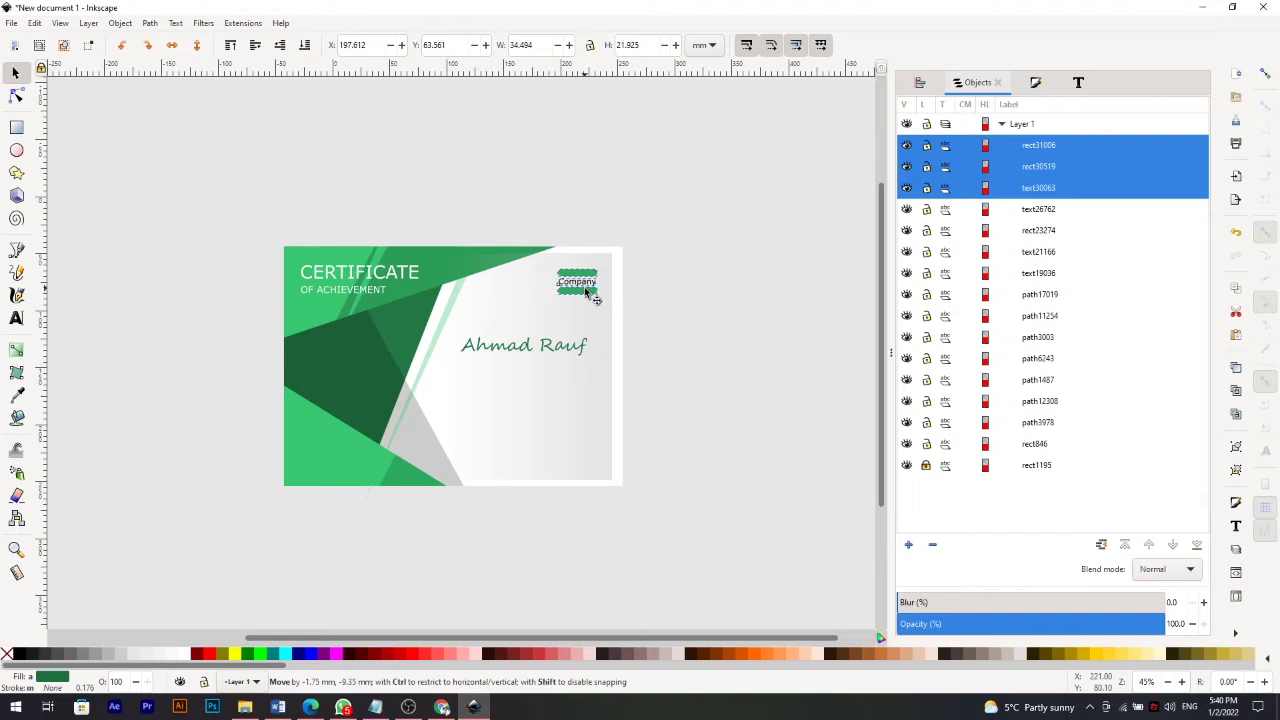
click(668, 374)
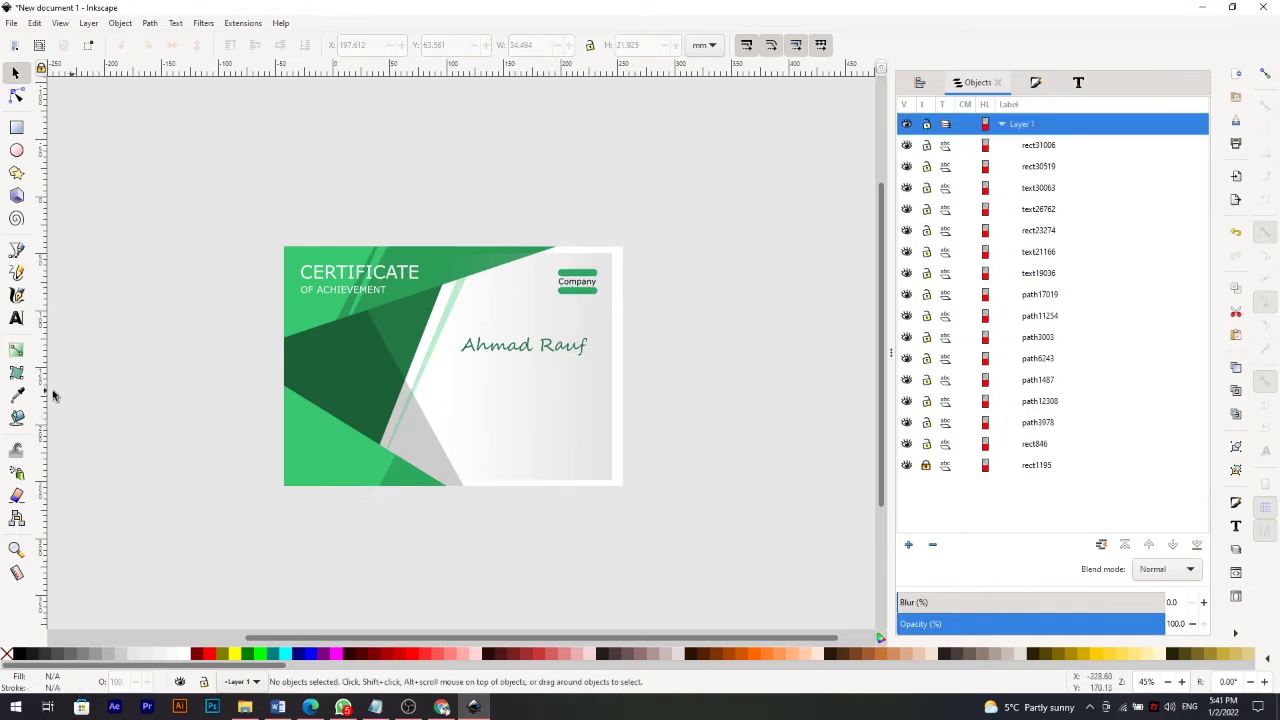
click(240, 23)
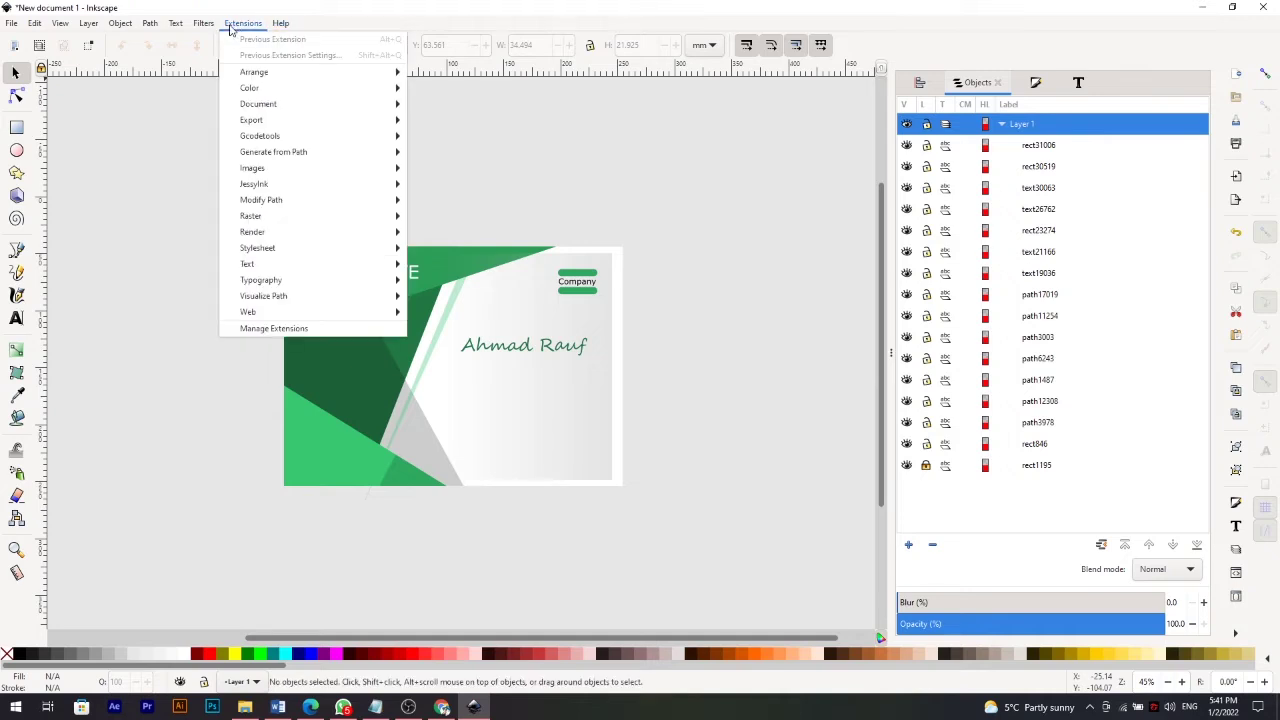
Generate a 17-sentence lorem ipsum paragraph with live preview and apply it.
click(549, 372)
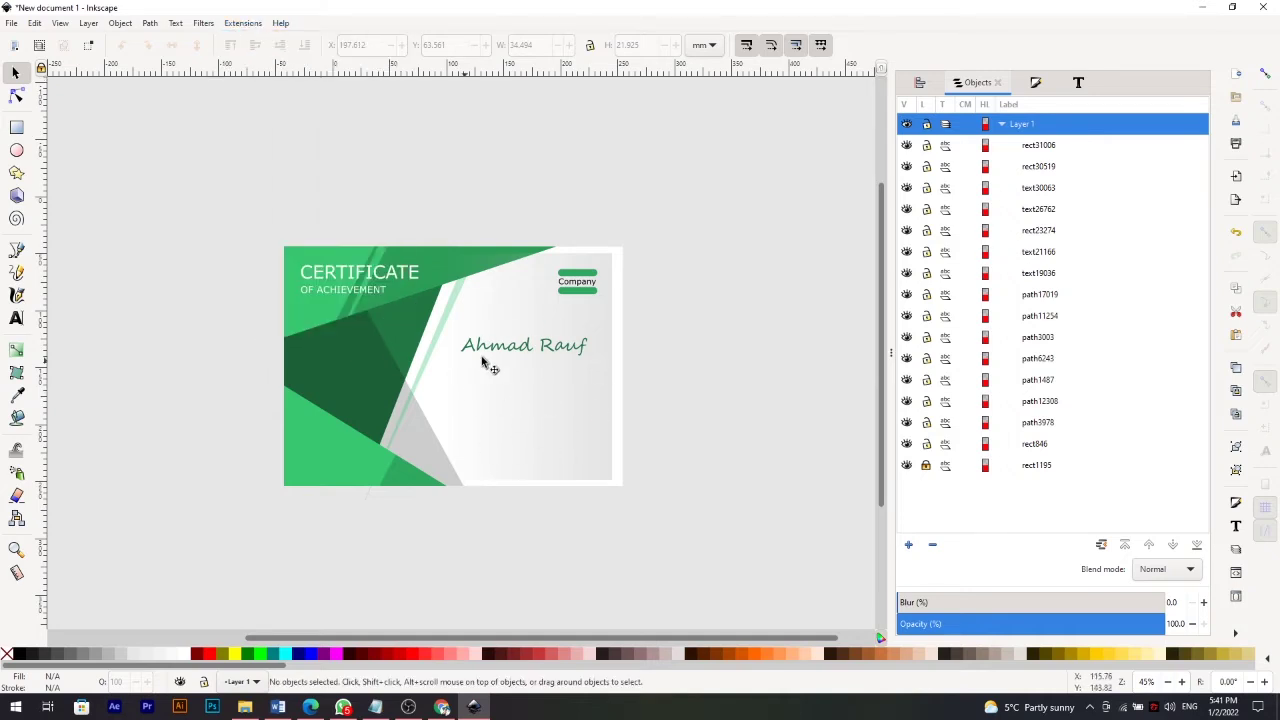
click(252, 26)
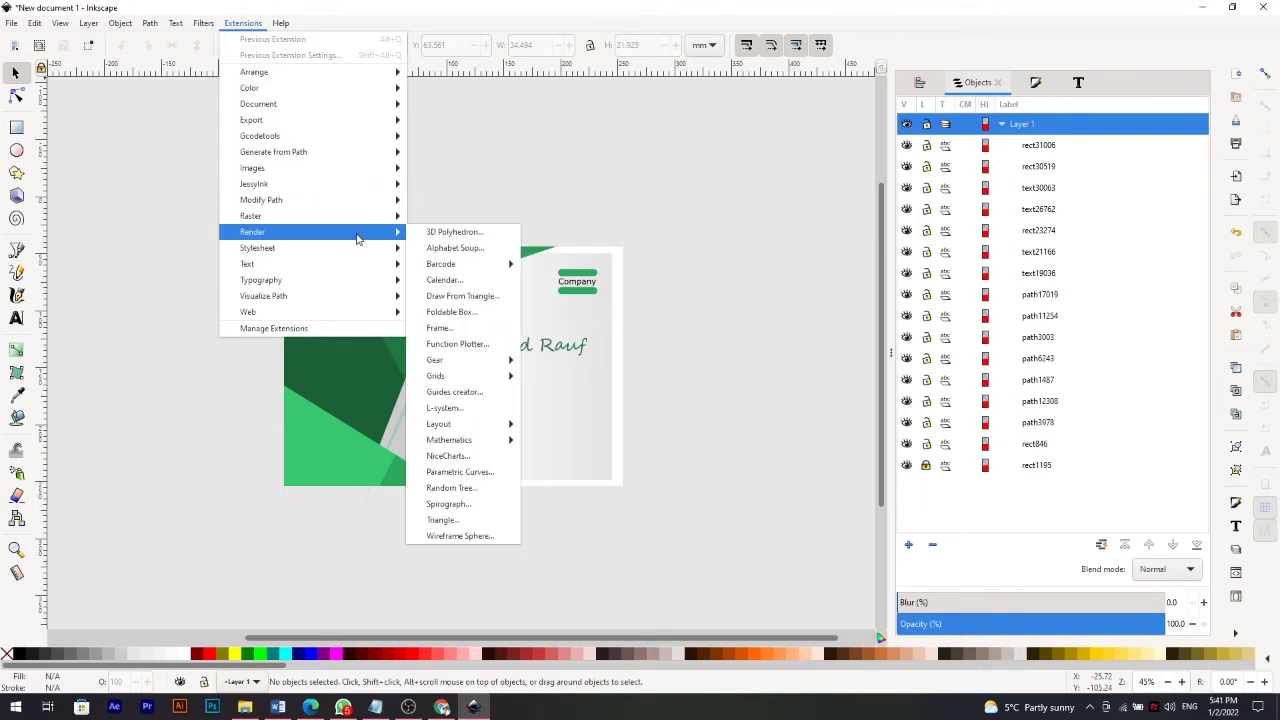
mouse_move(247, 264)
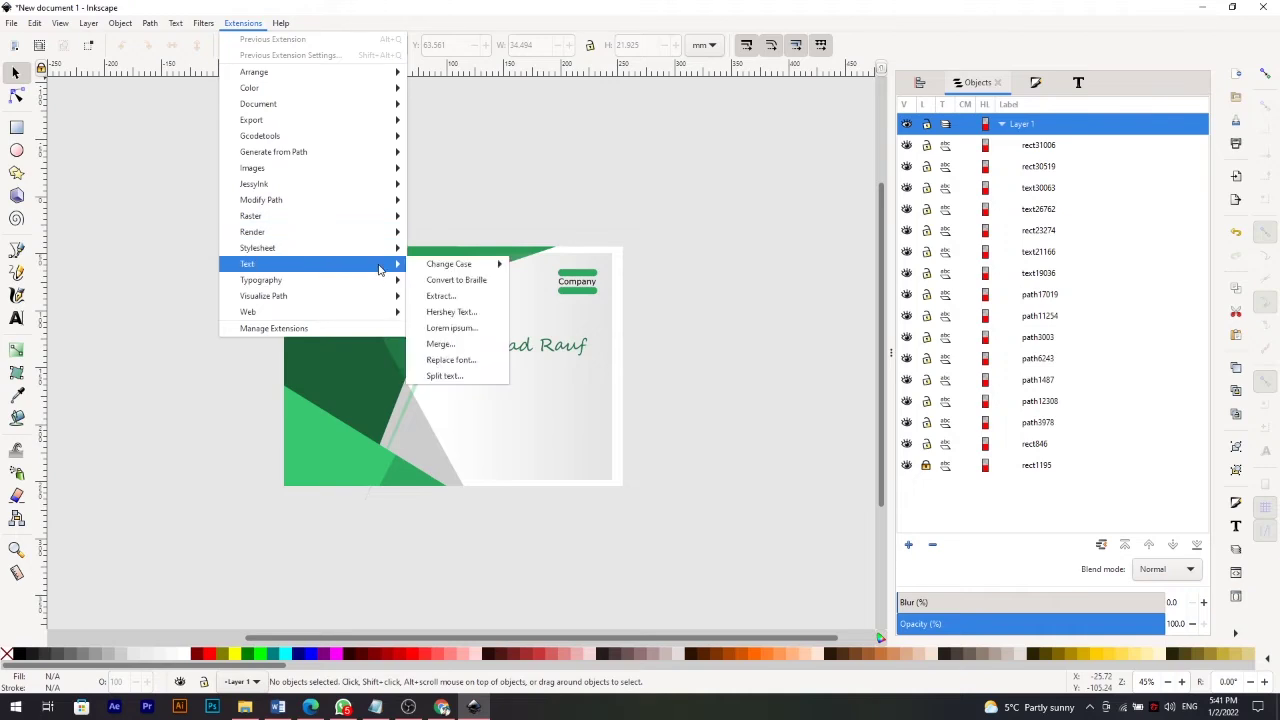
click(482, 334)
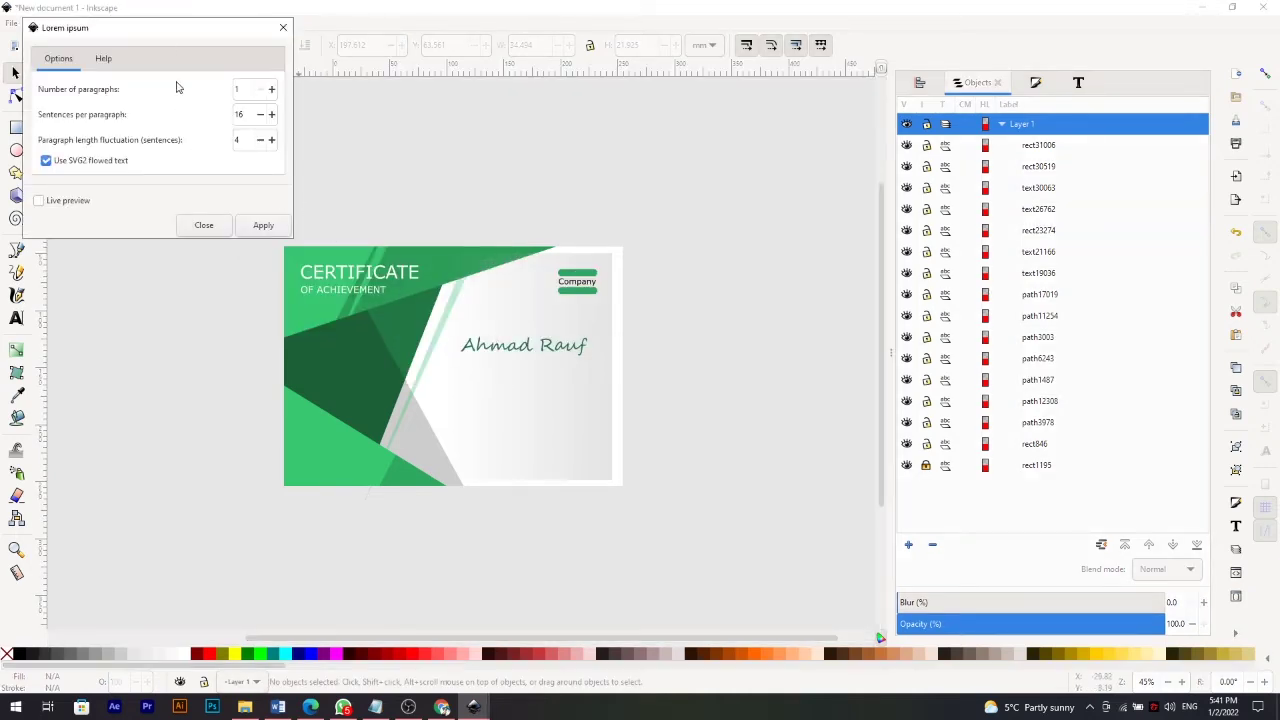
mouse_move(160, 32)
mouse_down()
mouse_move(311, 229)
mouse_move(268, 242)
mouse_up()
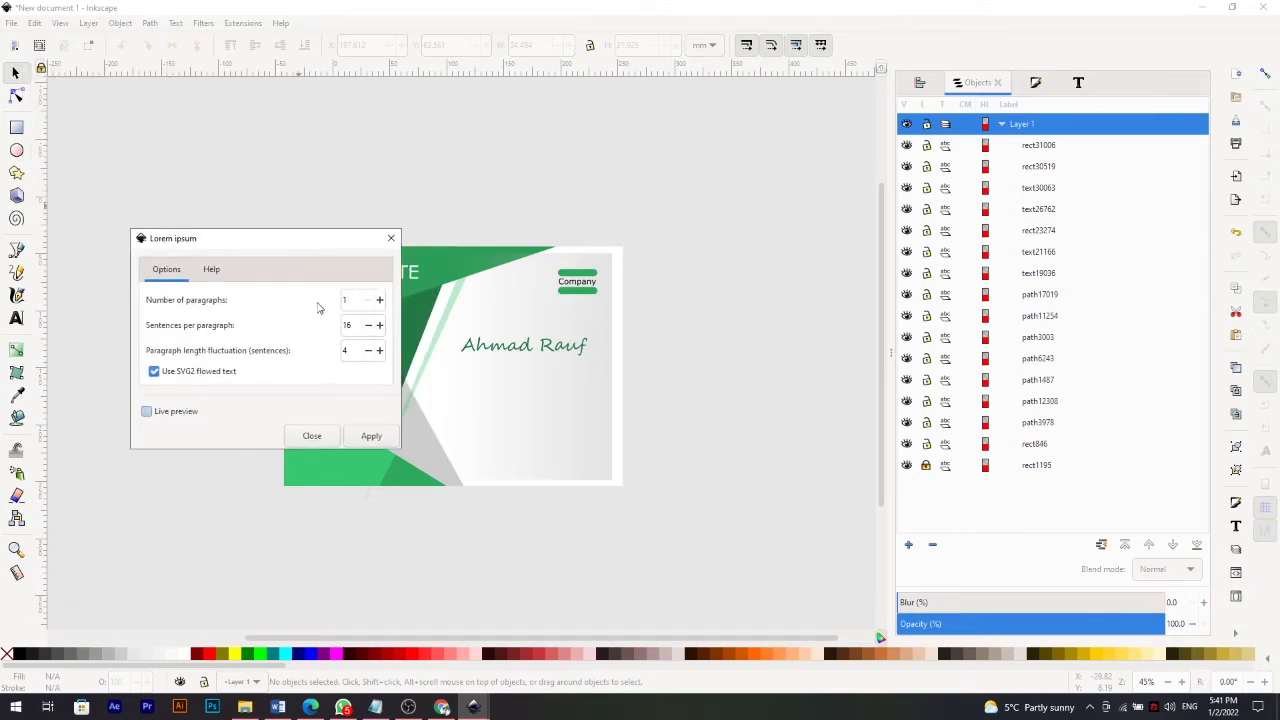
click(146, 411)
drag(334, 246, 277, 274)
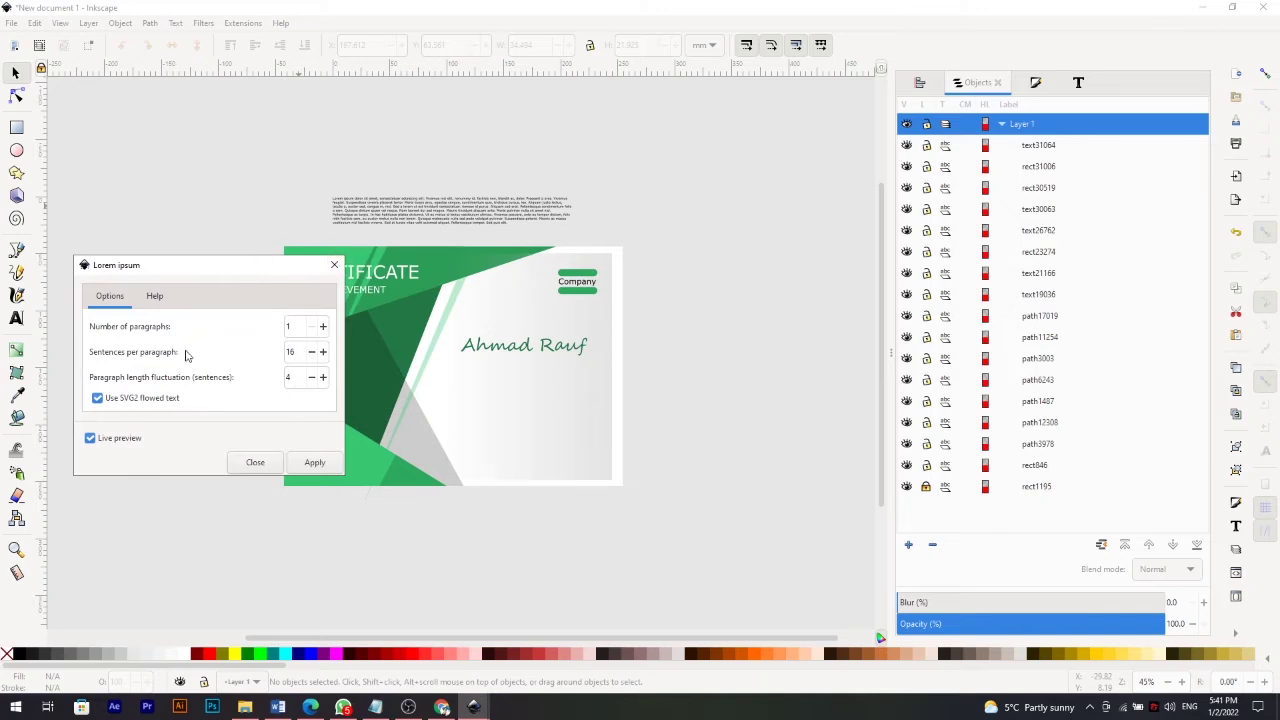
click(324, 352)
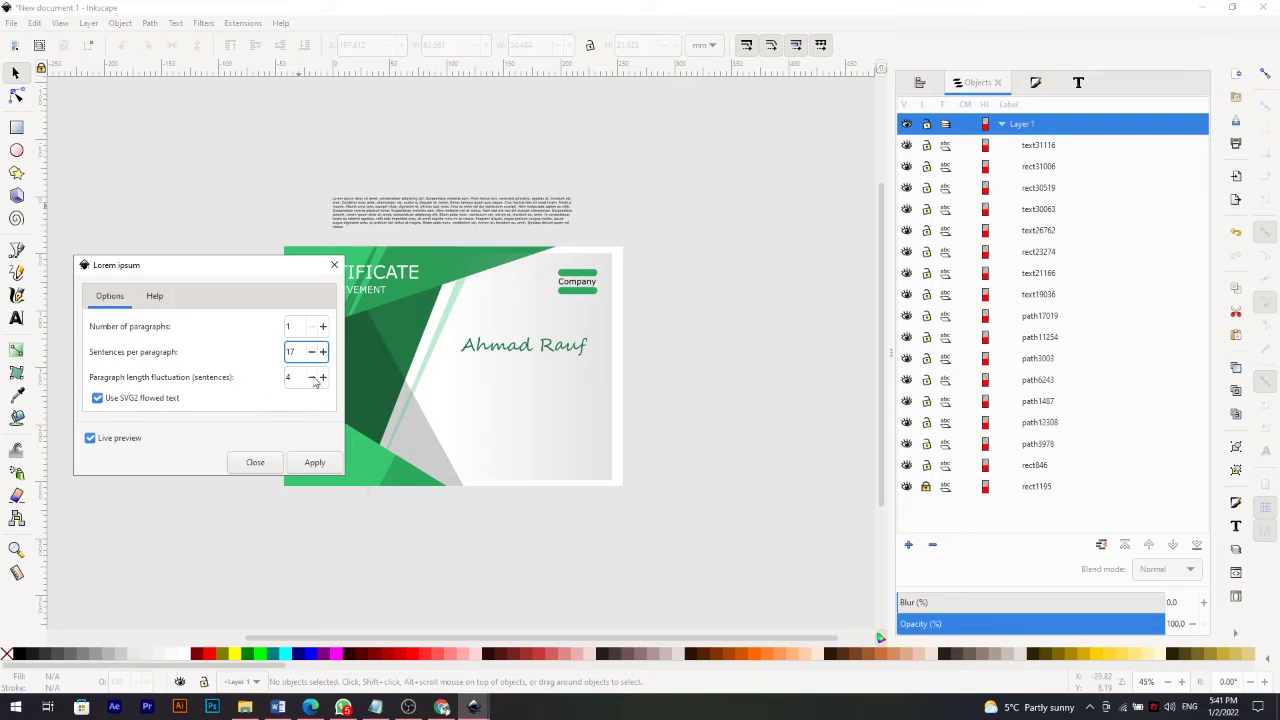
click(323, 326)
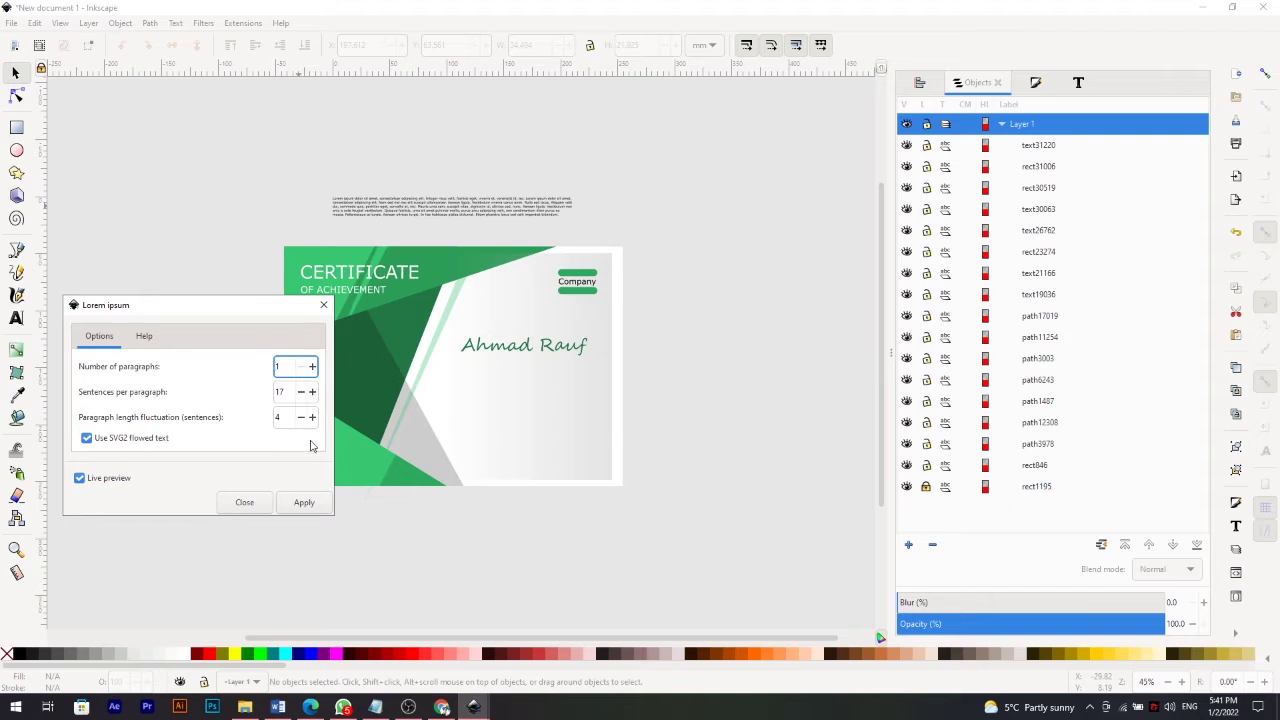
click(304, 502)
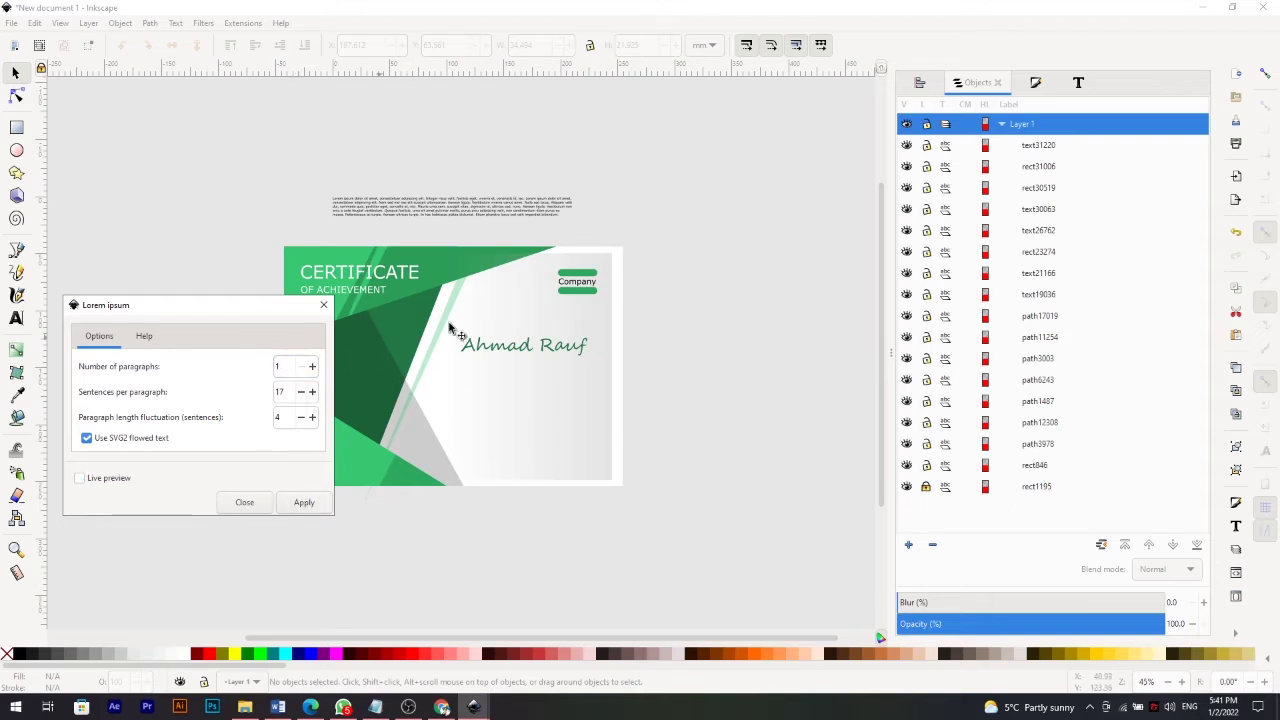
click(323, 304)
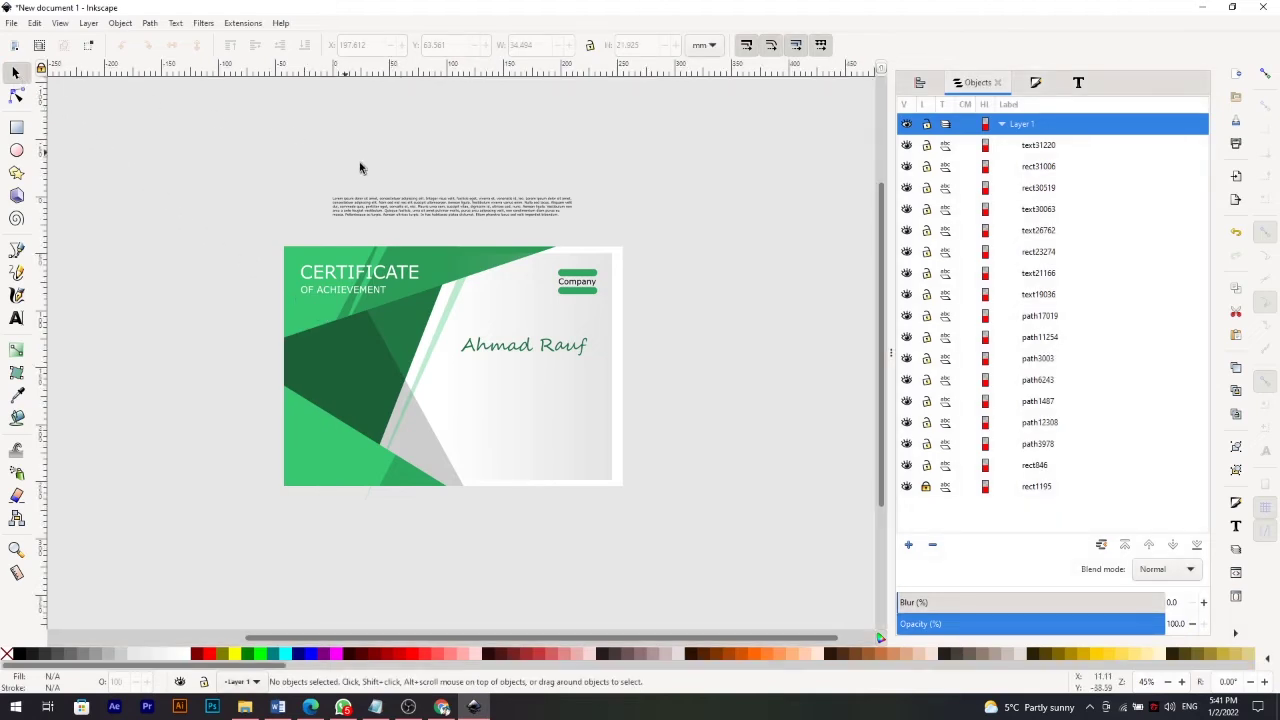
Move the lorem ipsum paragraph below the name and narrow its frame to fit the white area.
mouse_move(440, 206)
mouse_down()
mouse_move(548, 360)
mouse_move(595, 389)
mouse_up()
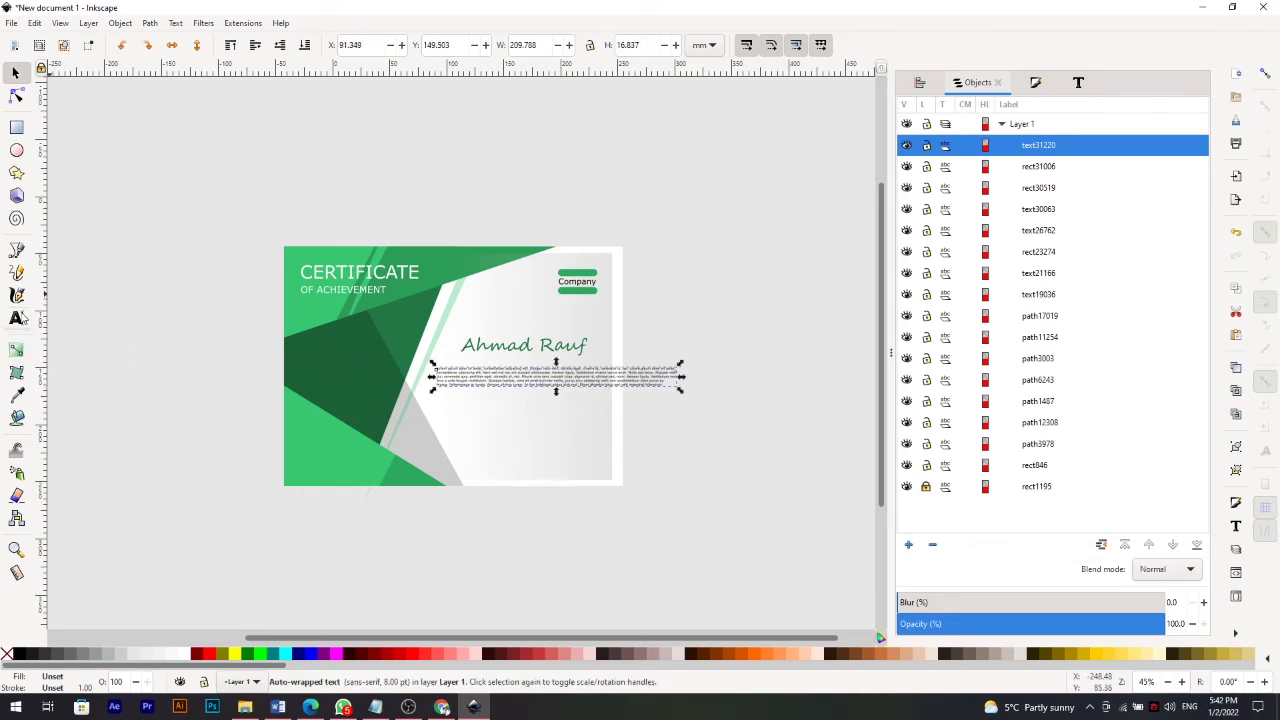
click(16, 318)
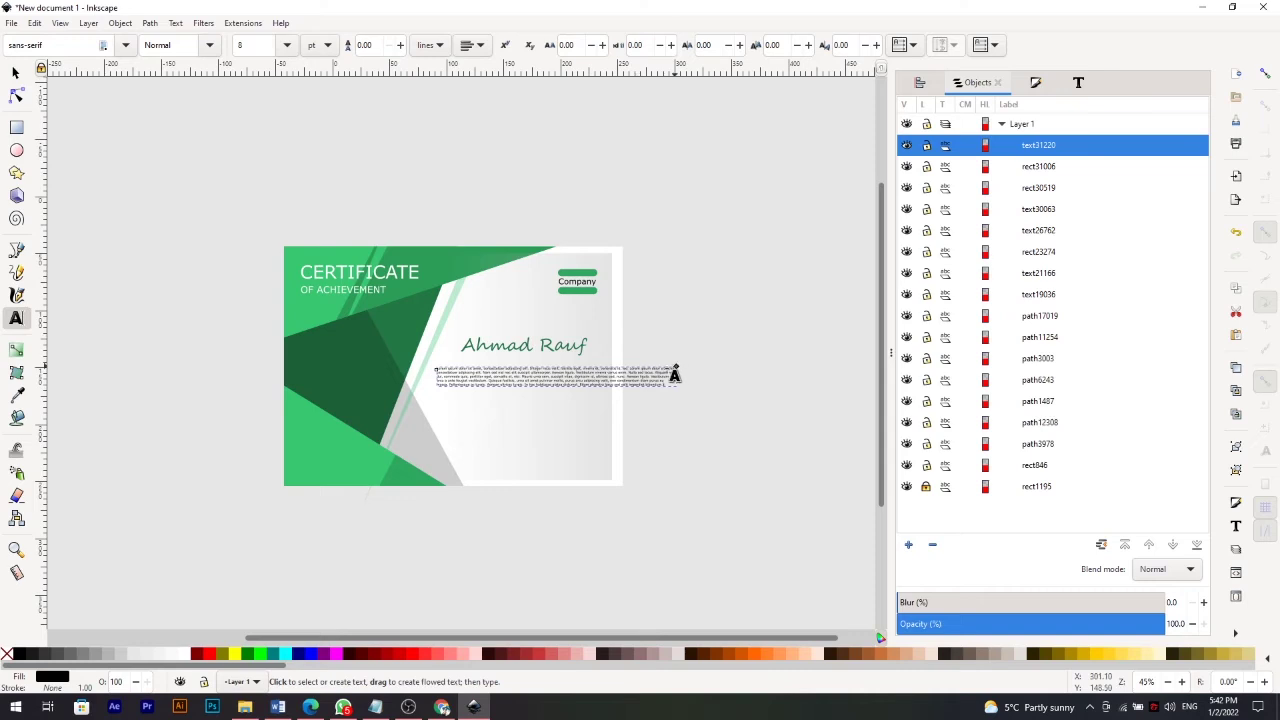
drag(672, 367, 596, 367)
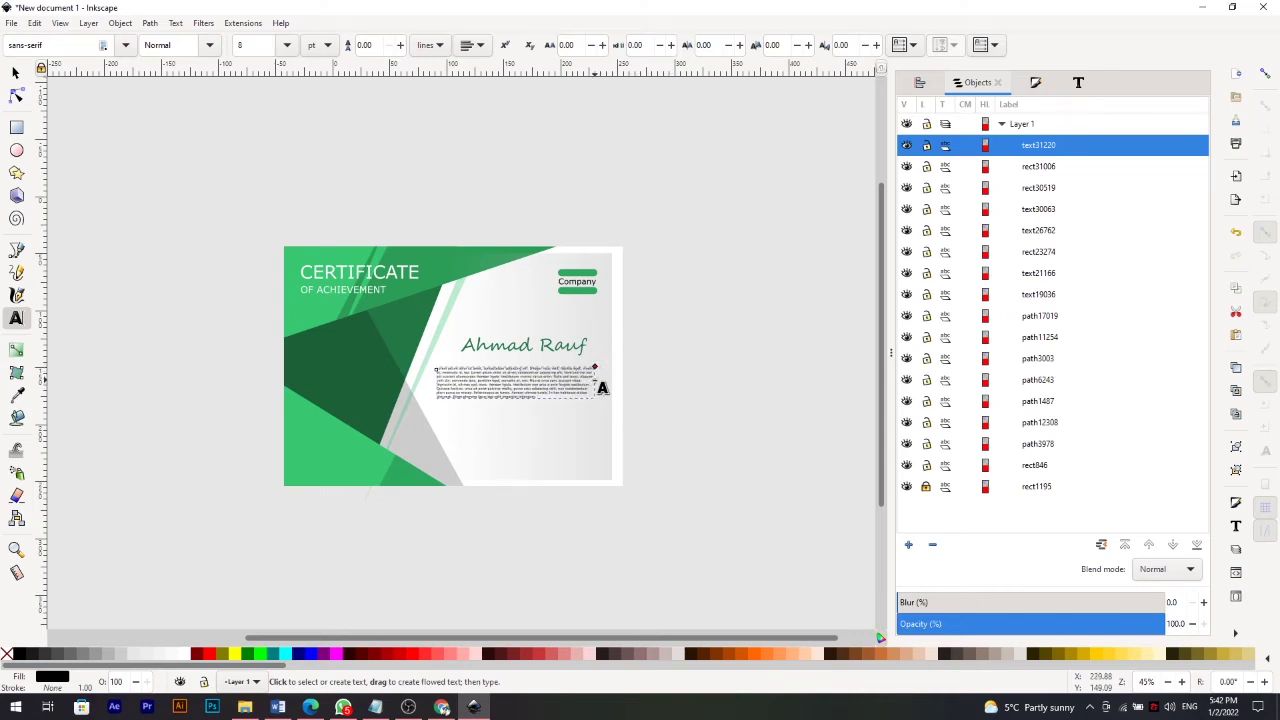
drag(602, 388, 600, 389)
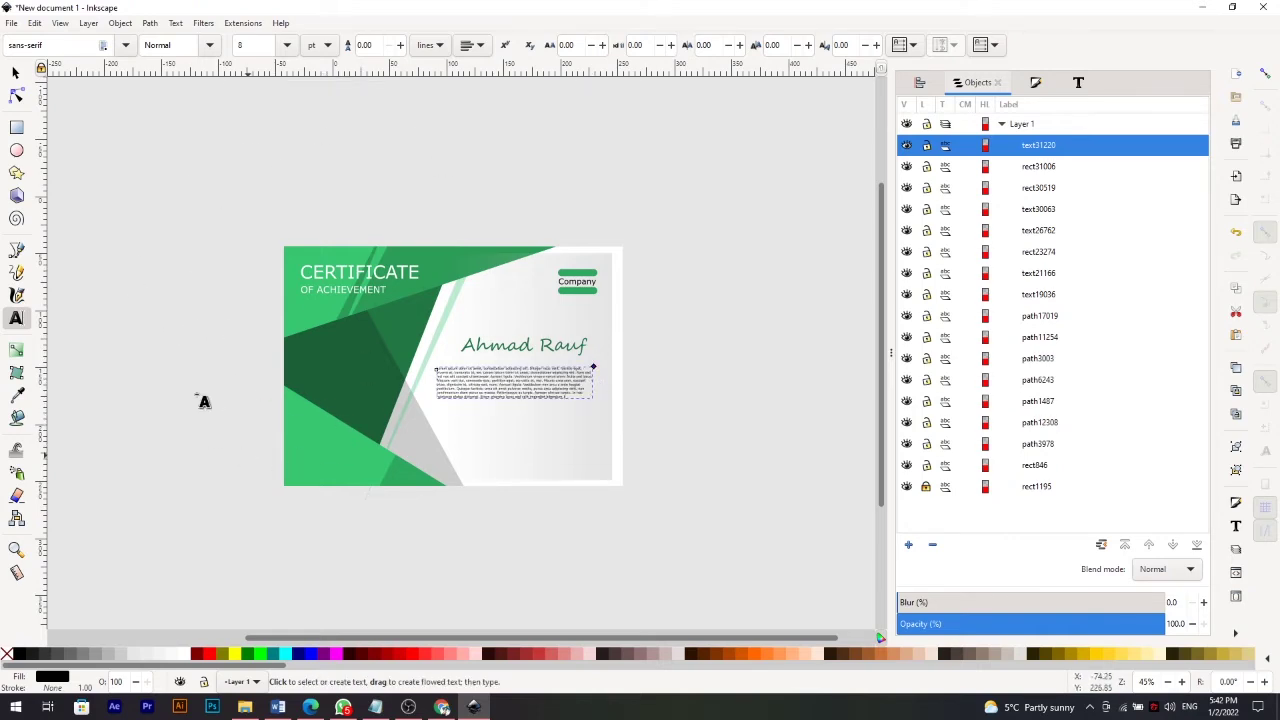
click(16, 73)
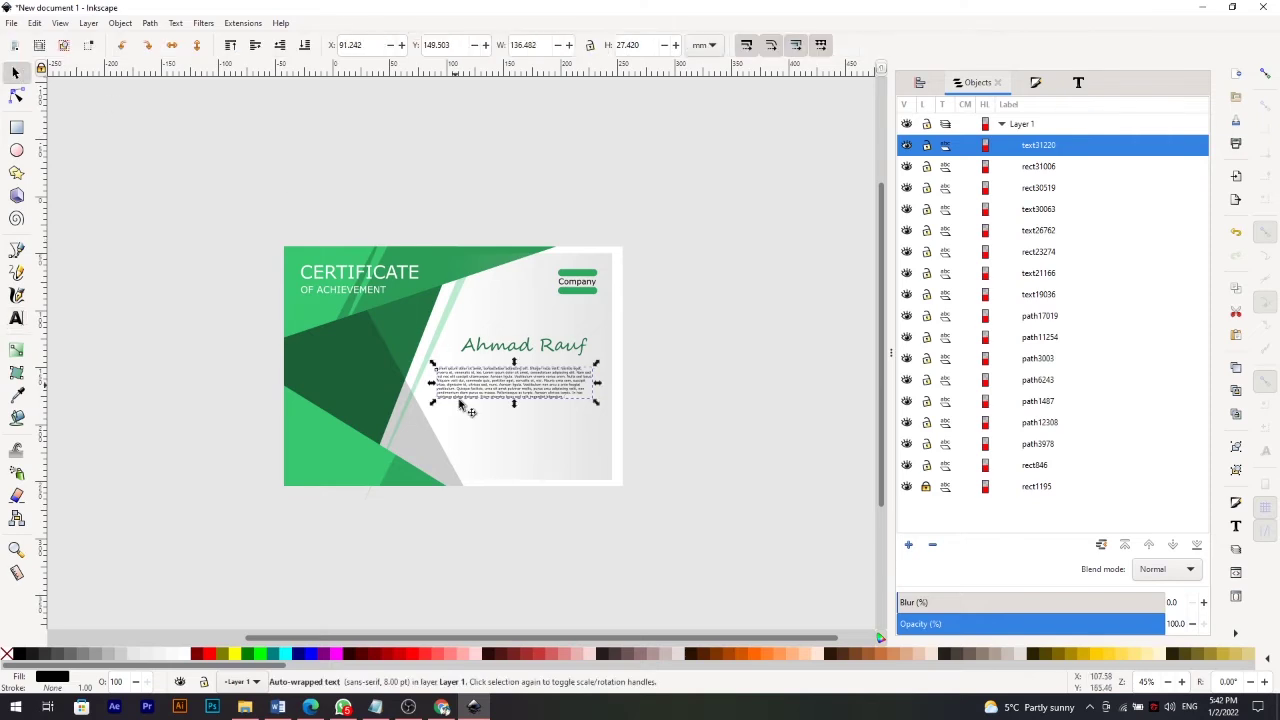
Center-align all of the paragraph's text.
click(566, 389)
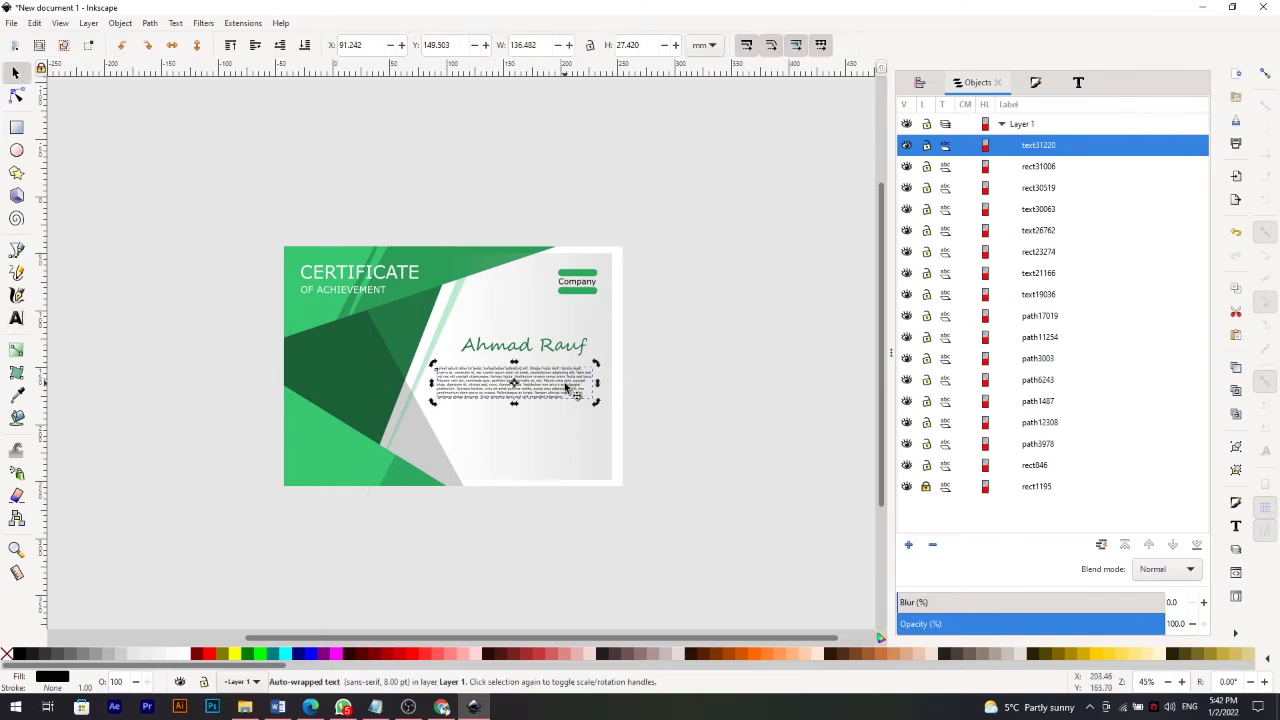
double_click(572, 390)
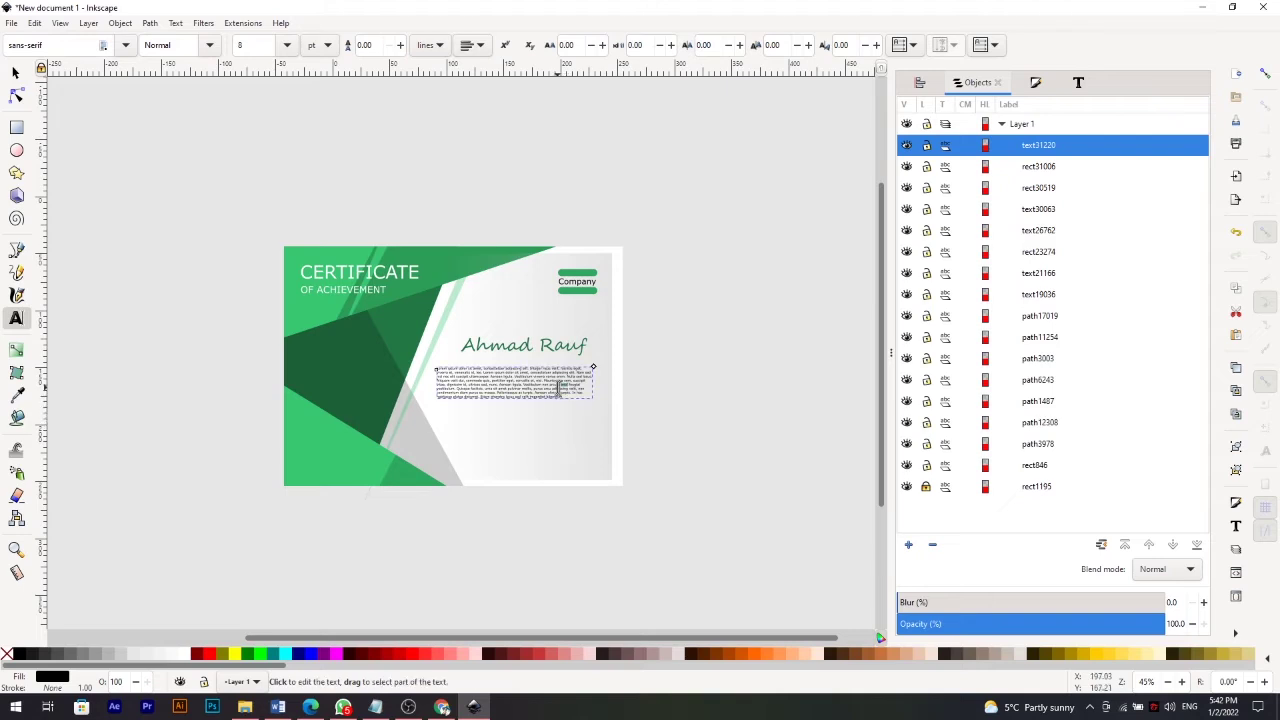
key(ctrl+a)
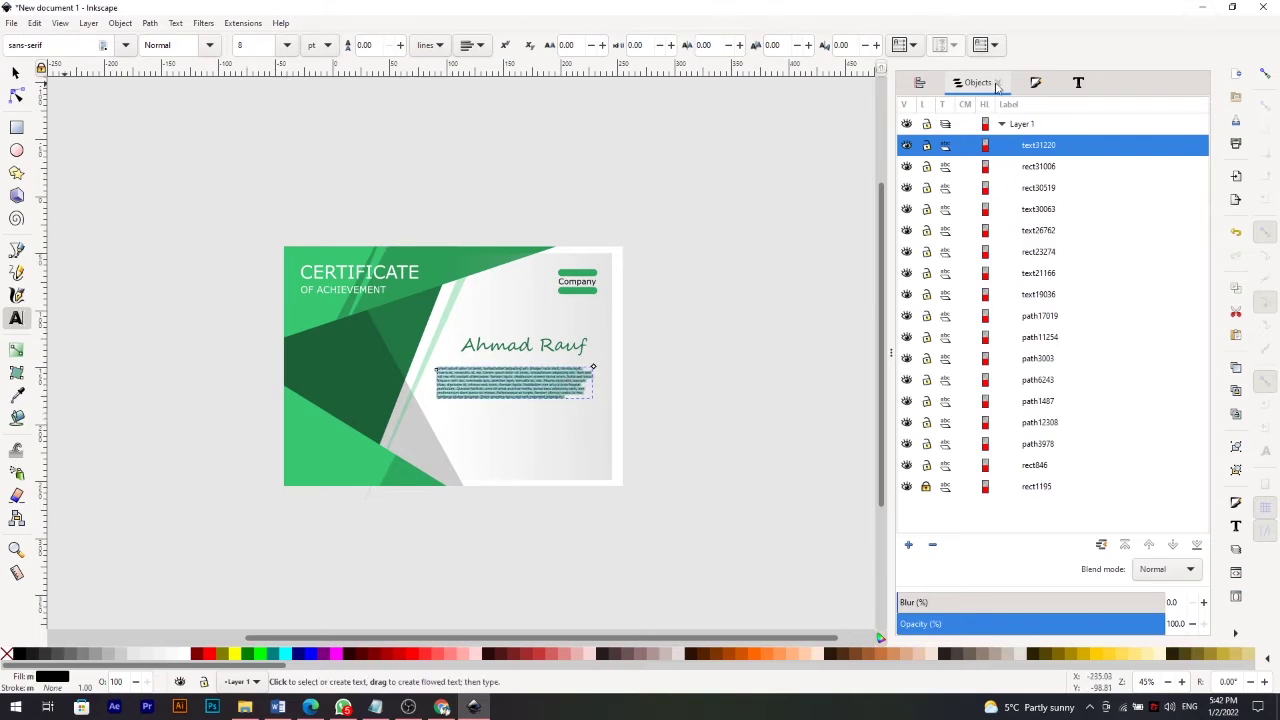
click(485, 48)
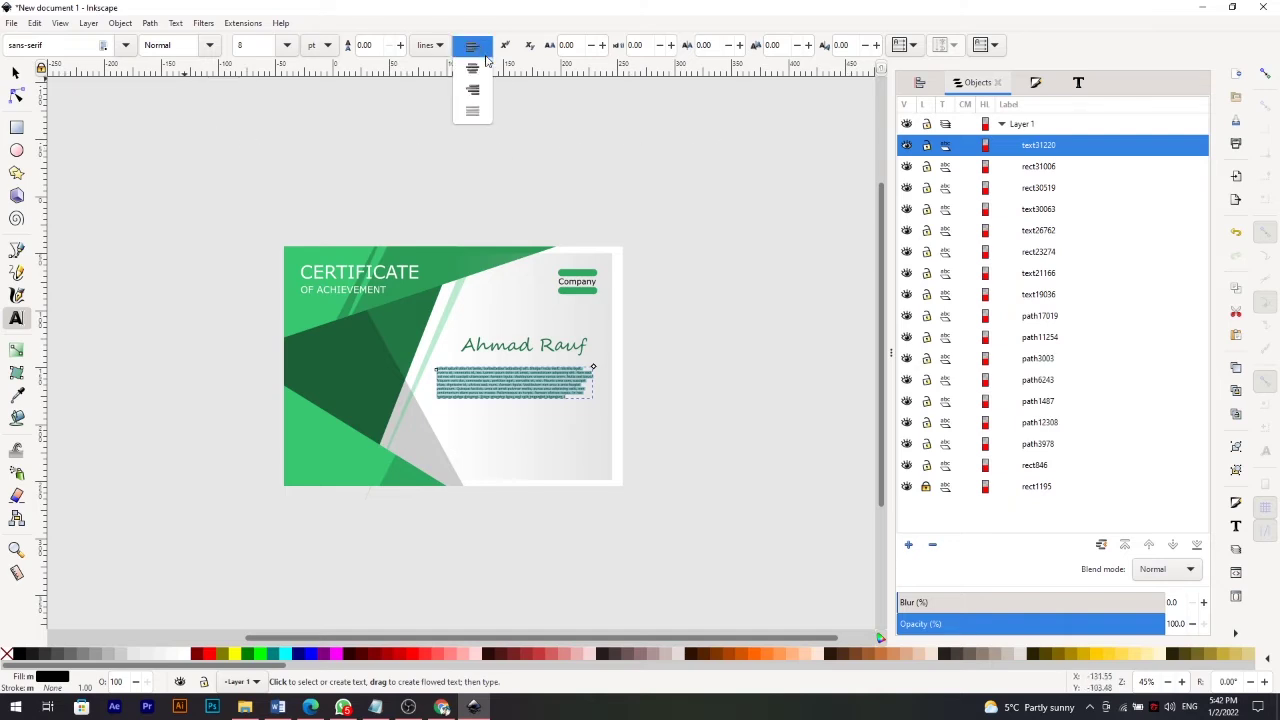
click(472, 89)
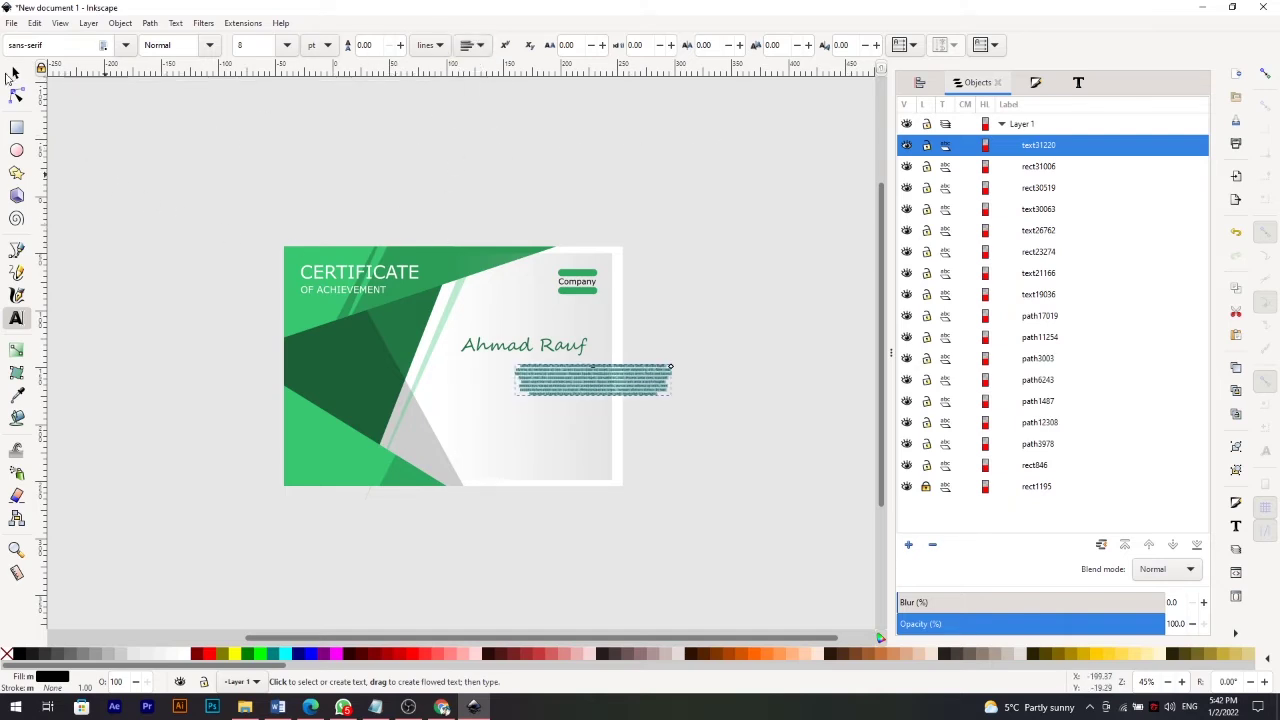
Position the paragraph directly beneath the name and nudge the name slightly left.
click(14, 74)
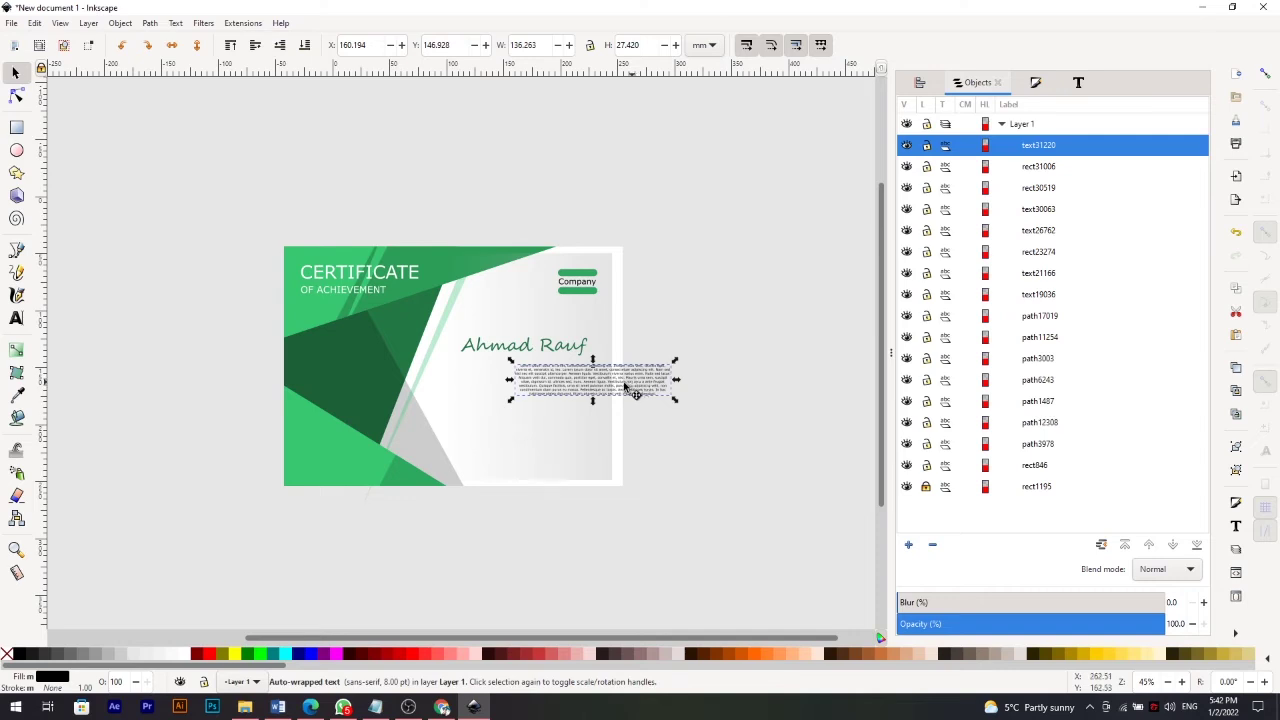
drag(625, 386, 560, 396)
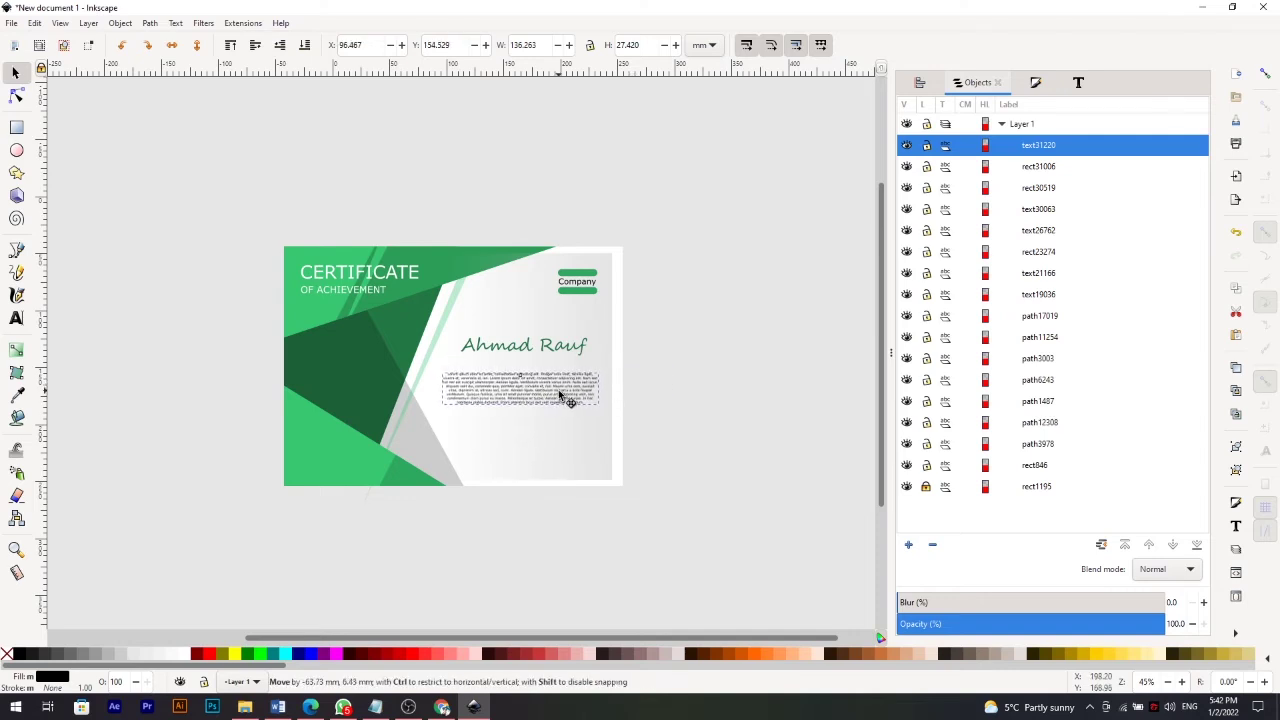
drag(560, 396, 559, 397)
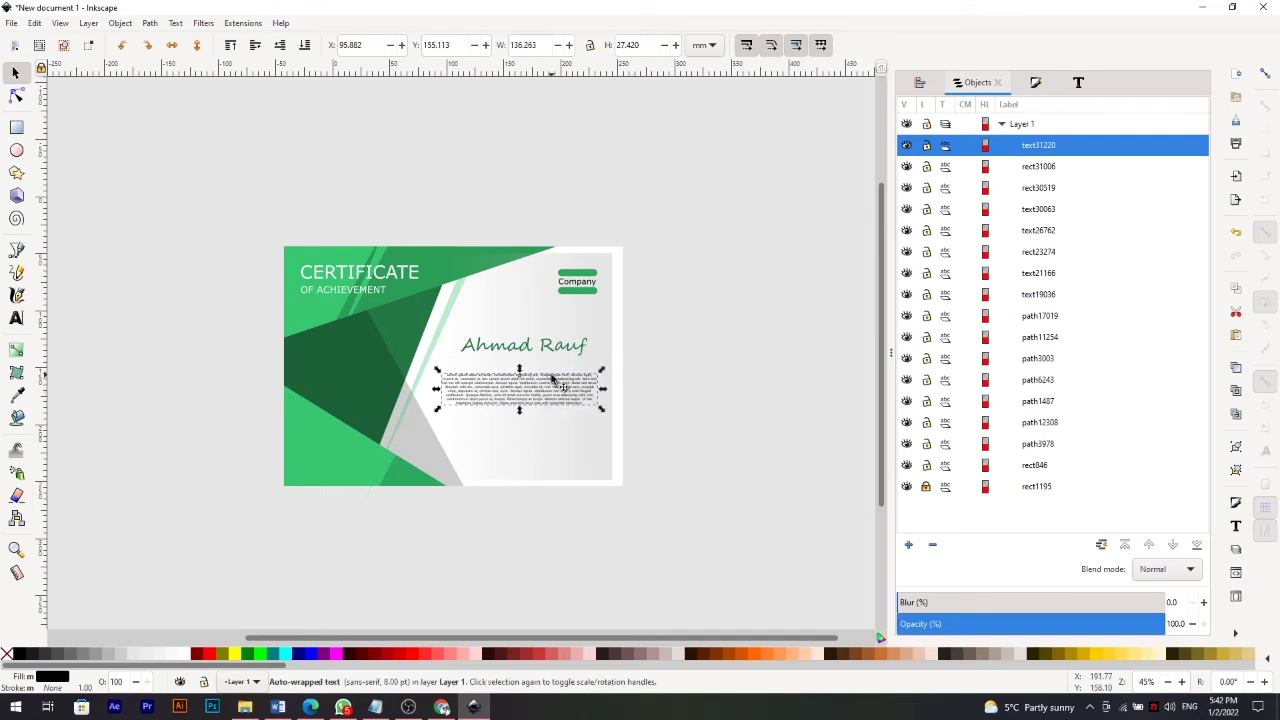
scroll(552, 380, up, 1)
scroll(552, 380, up, 1)
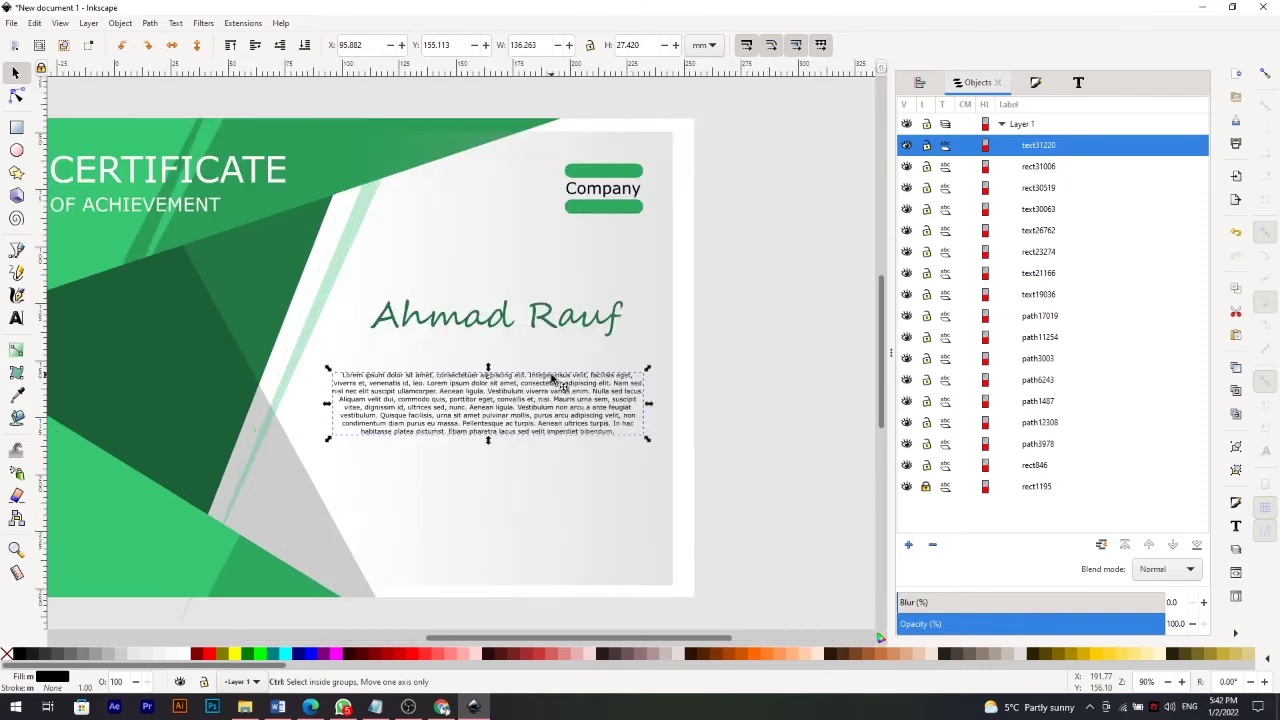
drag(540, 320, 537, 326)
click(550, 395)
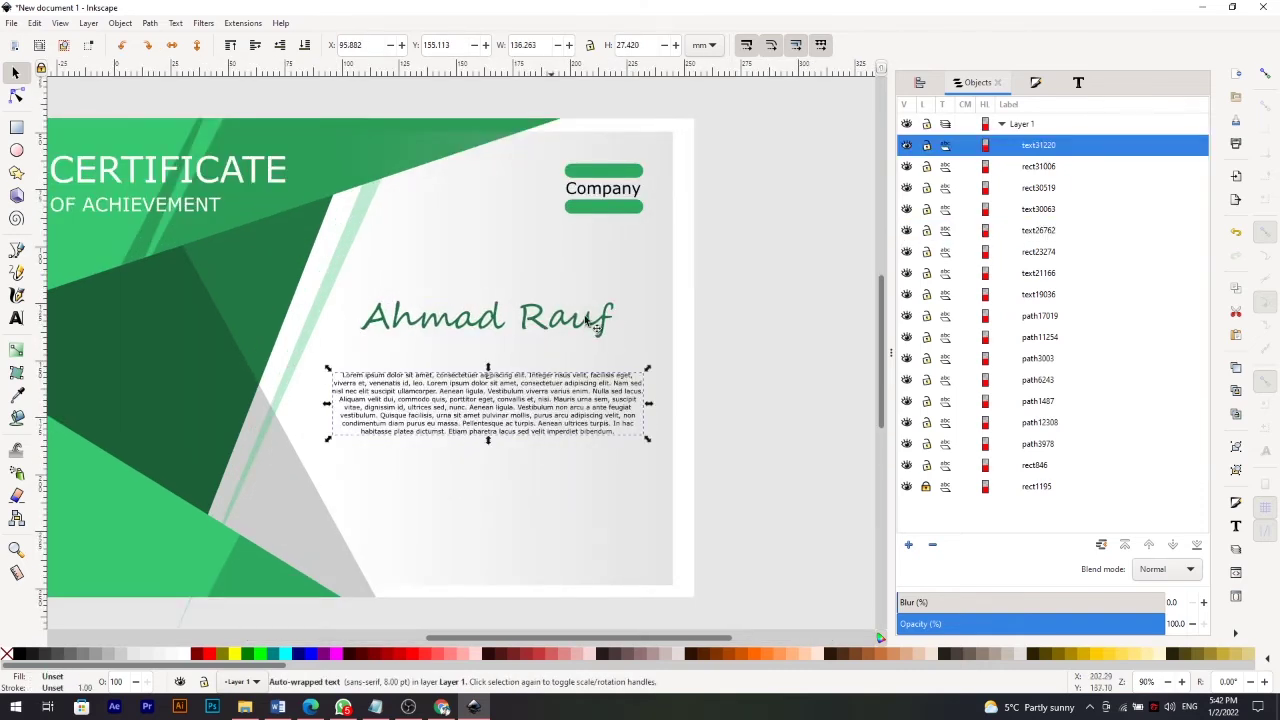
scroll(607, 400, down, 1)
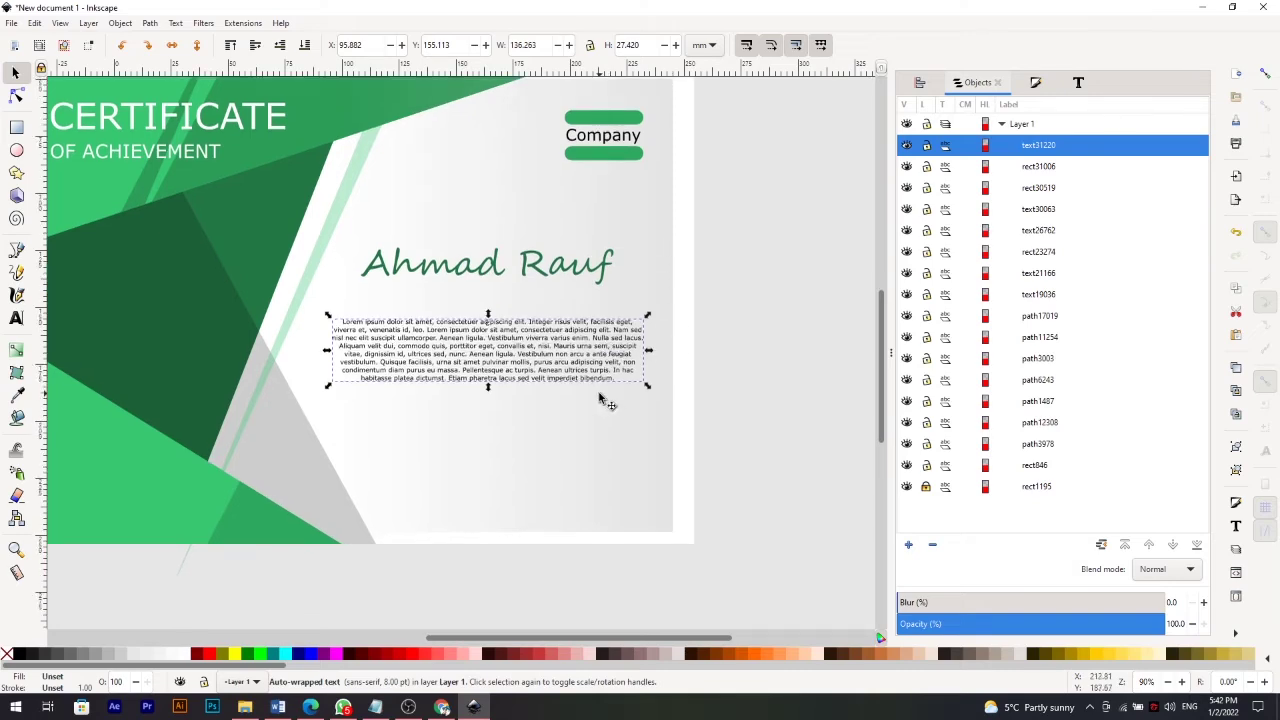
scroll(607, 400, up, 1)
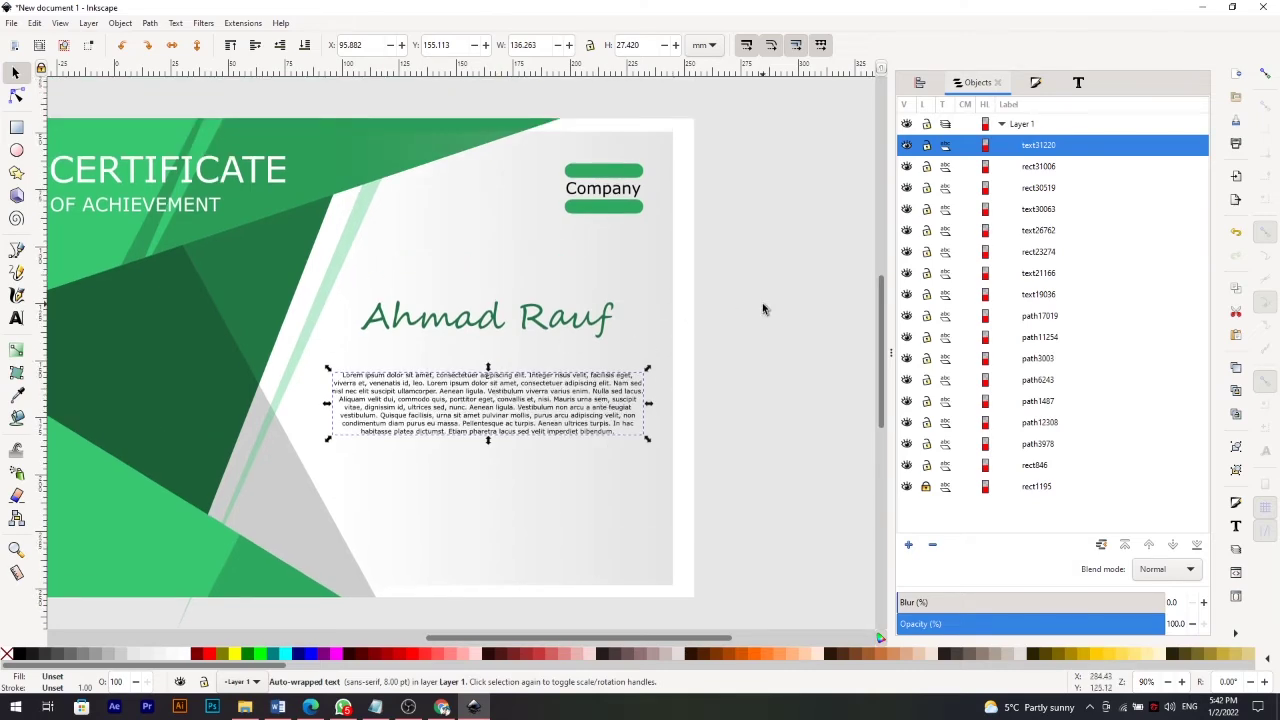
key(minus)
right_click(644, 242)
Duplicate the Company text, move it under the name, and set it to 17 pt.
click(690, 314)
mouse_move(660, 248)
mouse_down()
mouse_move(697, 284)
mouse_move(691, 334)
mouse_move(566, 358)
mouse_up()
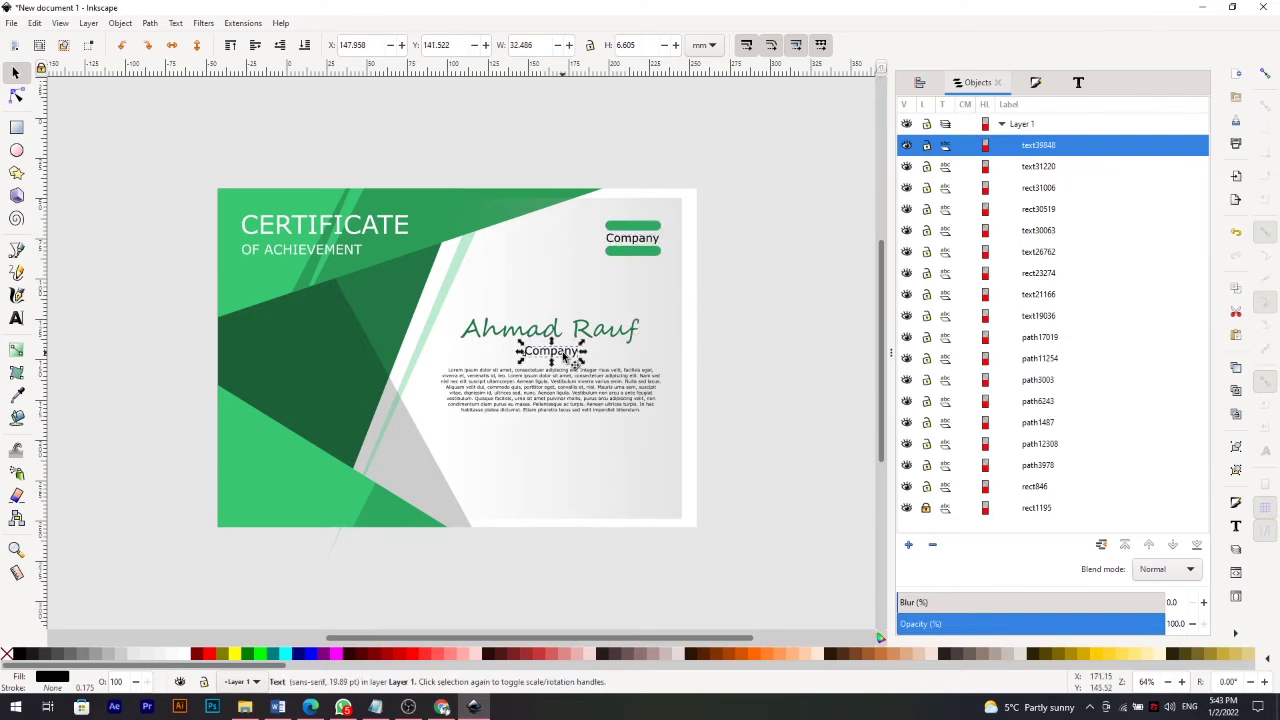
double_click(566, 358)
click(15, 76)
click(667, 47)
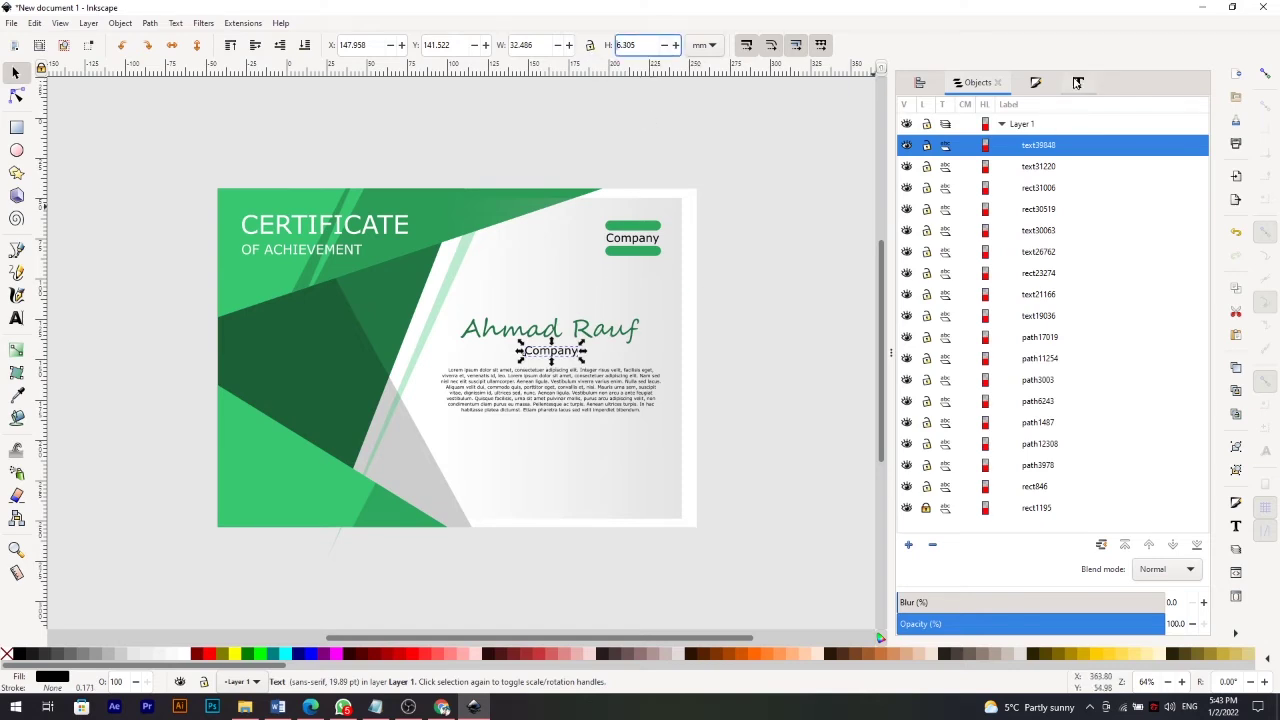
click(1077, 84)
double_click(1160, 529)
text(1)
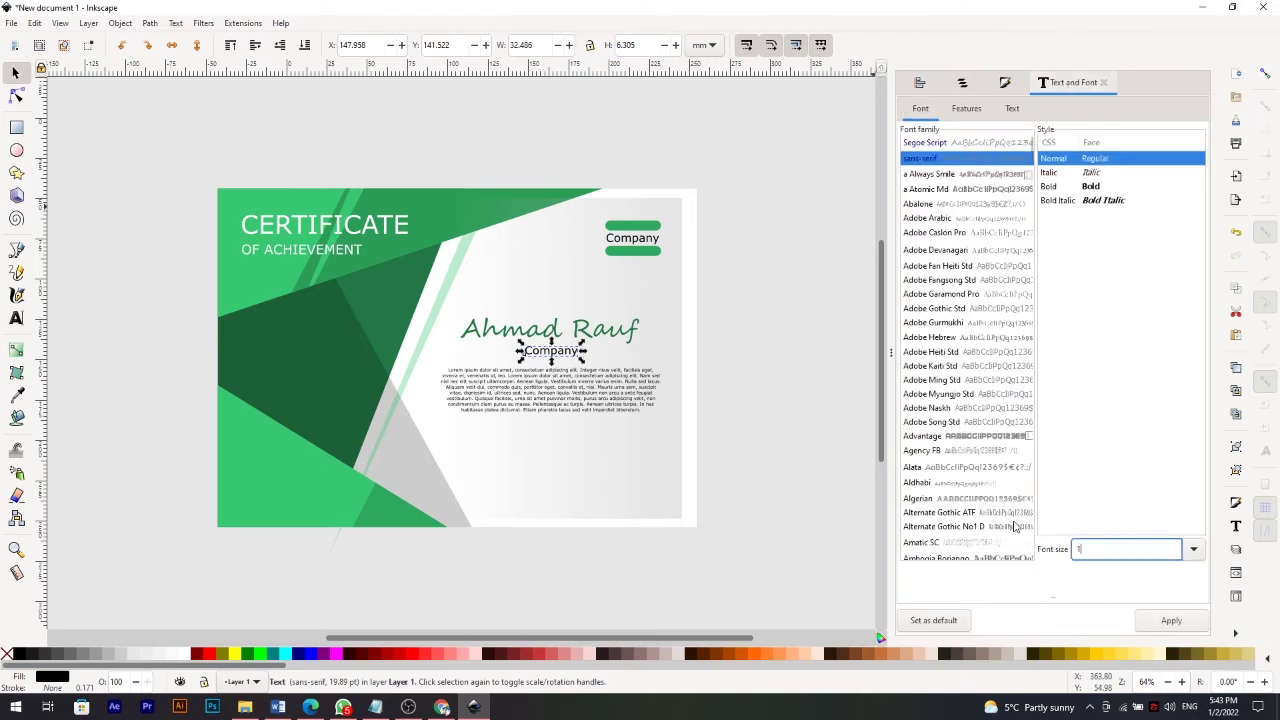
text(7)
click(1145, 619)
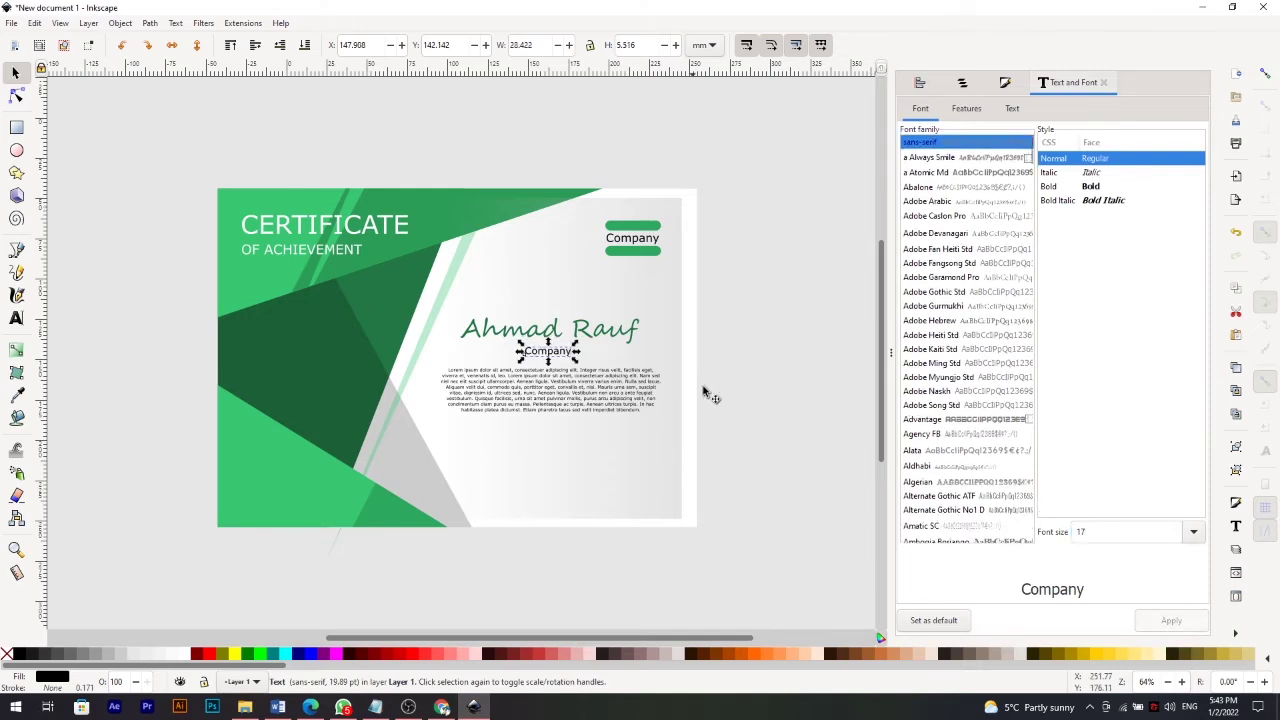
Retype the copy as 'Grapic Designer' at 15 pt.
double_click(573, 352)
key(ctrl+a)
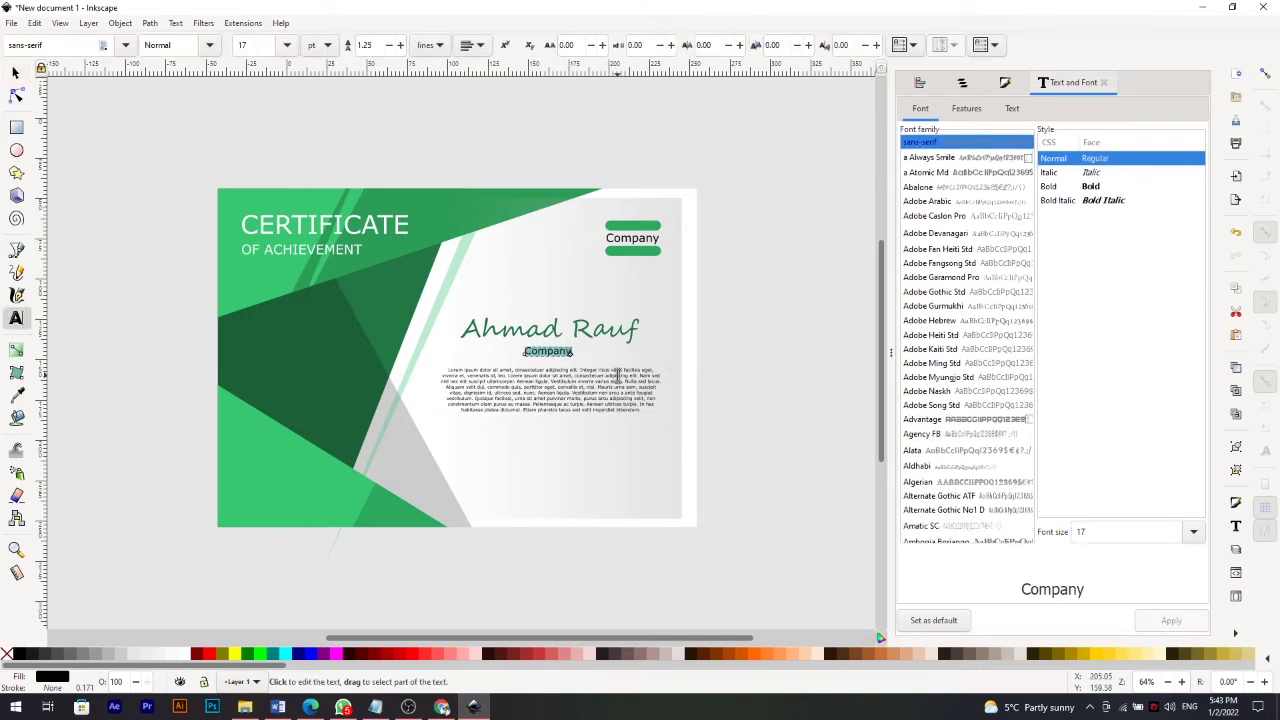
text(Grapic Designer)
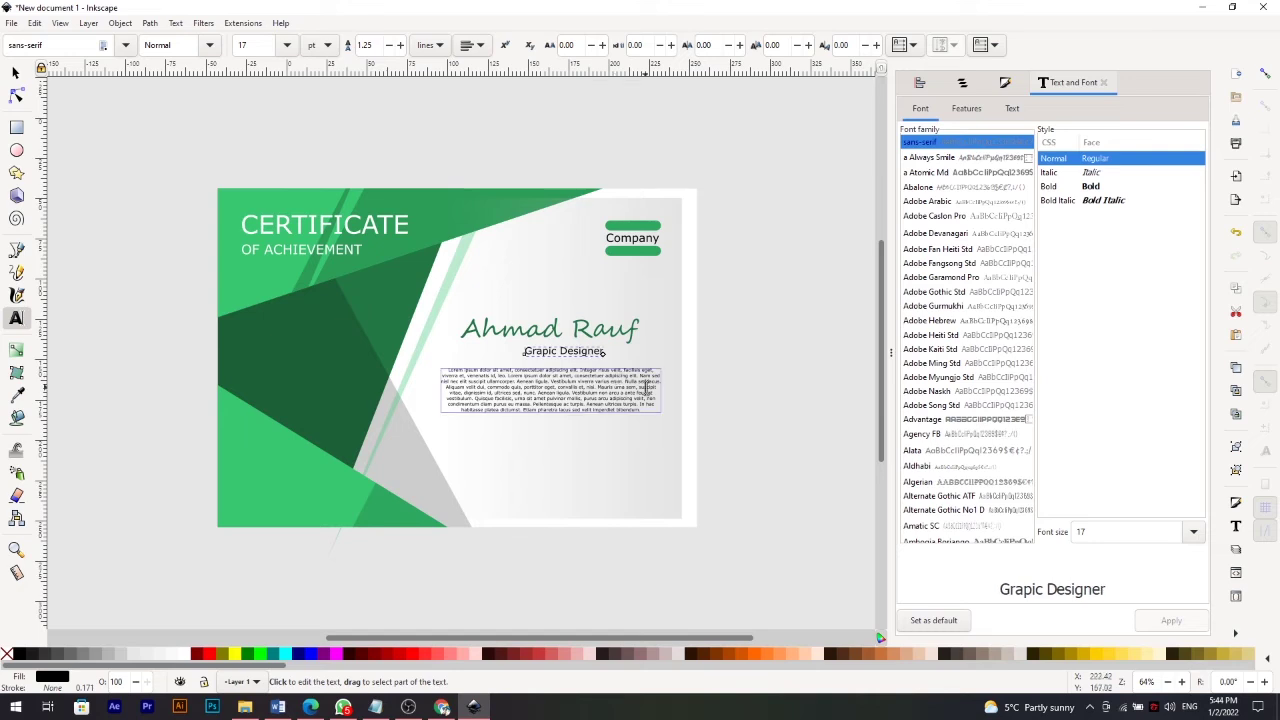
click(15, 73)
double_click(1080, 533)
text(15)
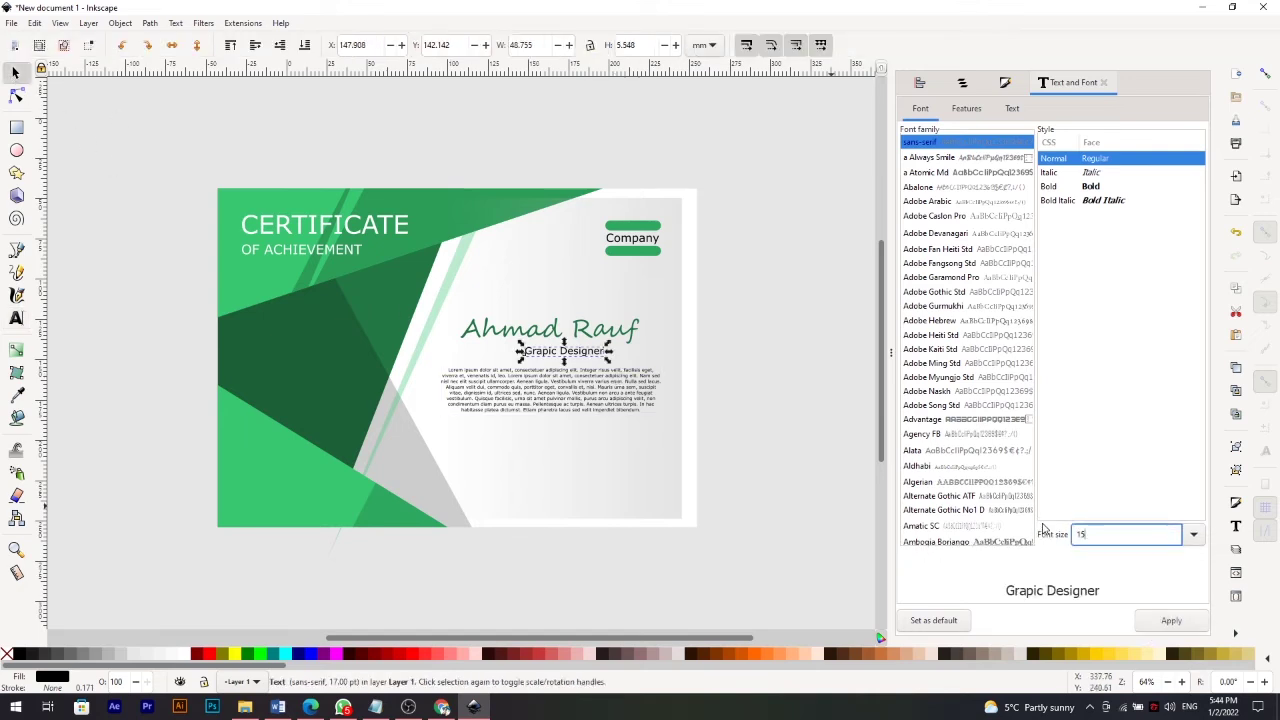
click(1176, 621)
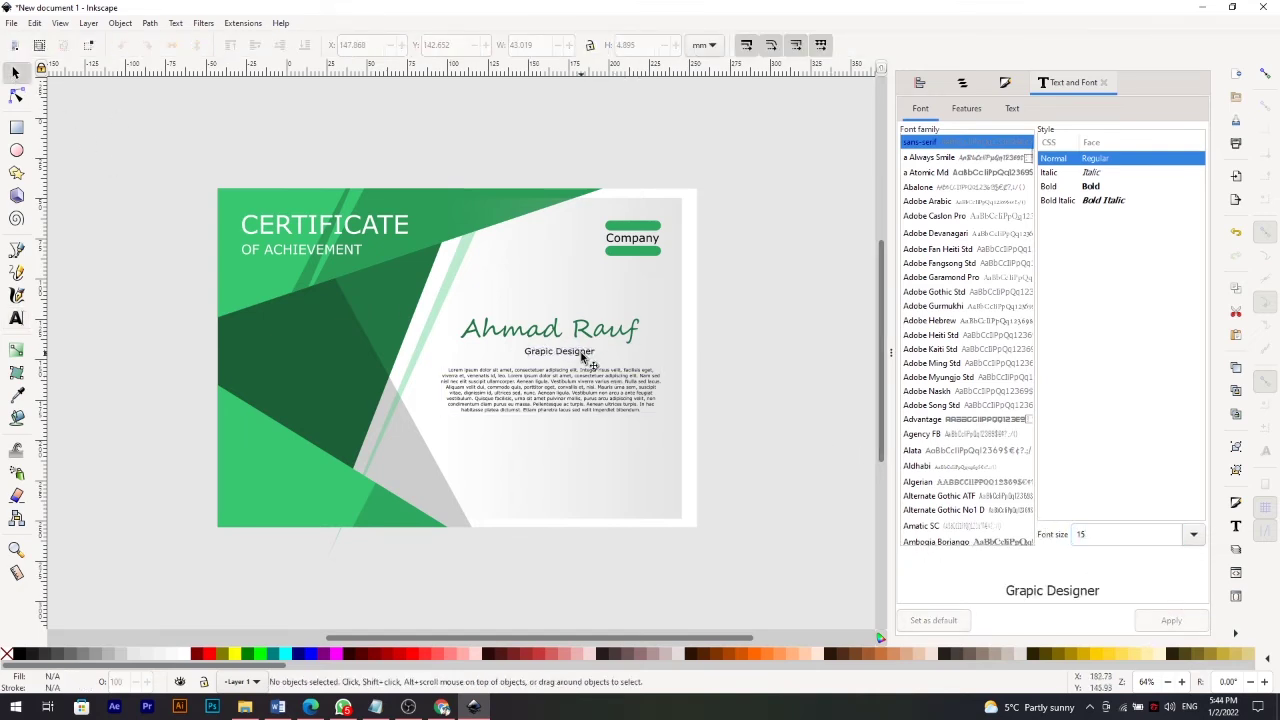
Center the Grapic Designer subtitle under the name.
drag(587, 360, 573, 357)
key(r)
click(15, 73)
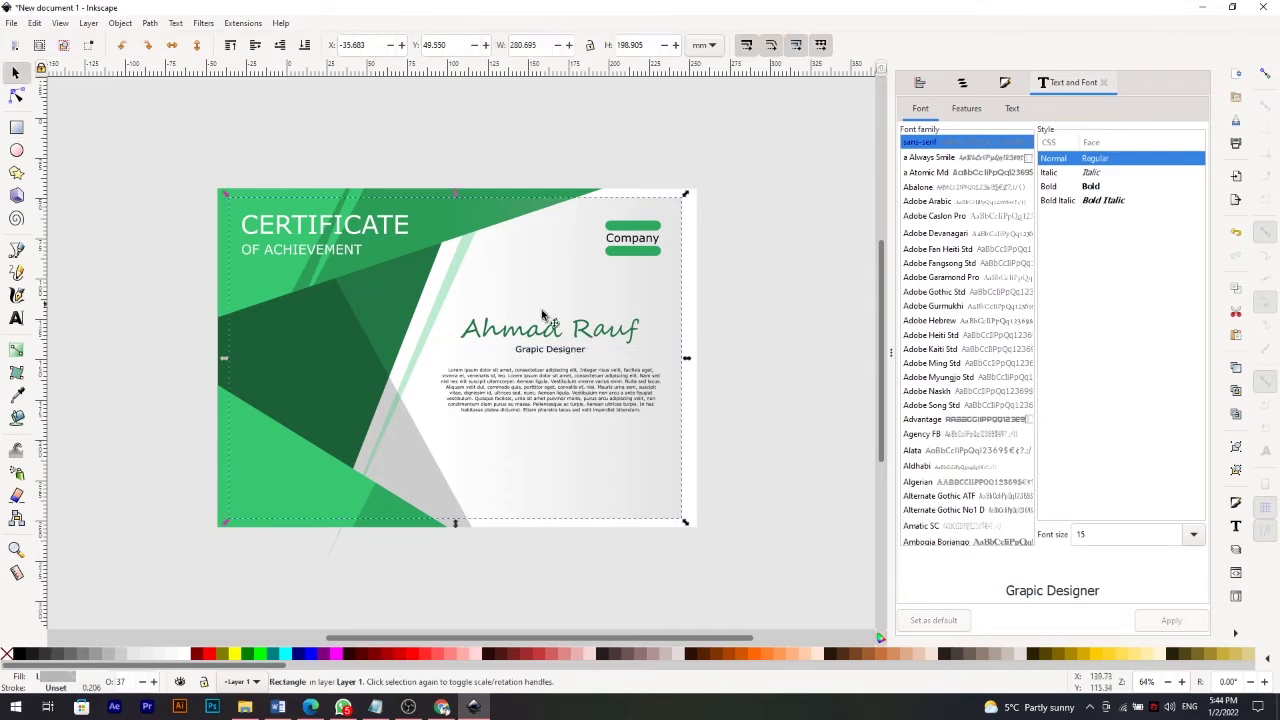
click(582, 358)
click(745, 329)
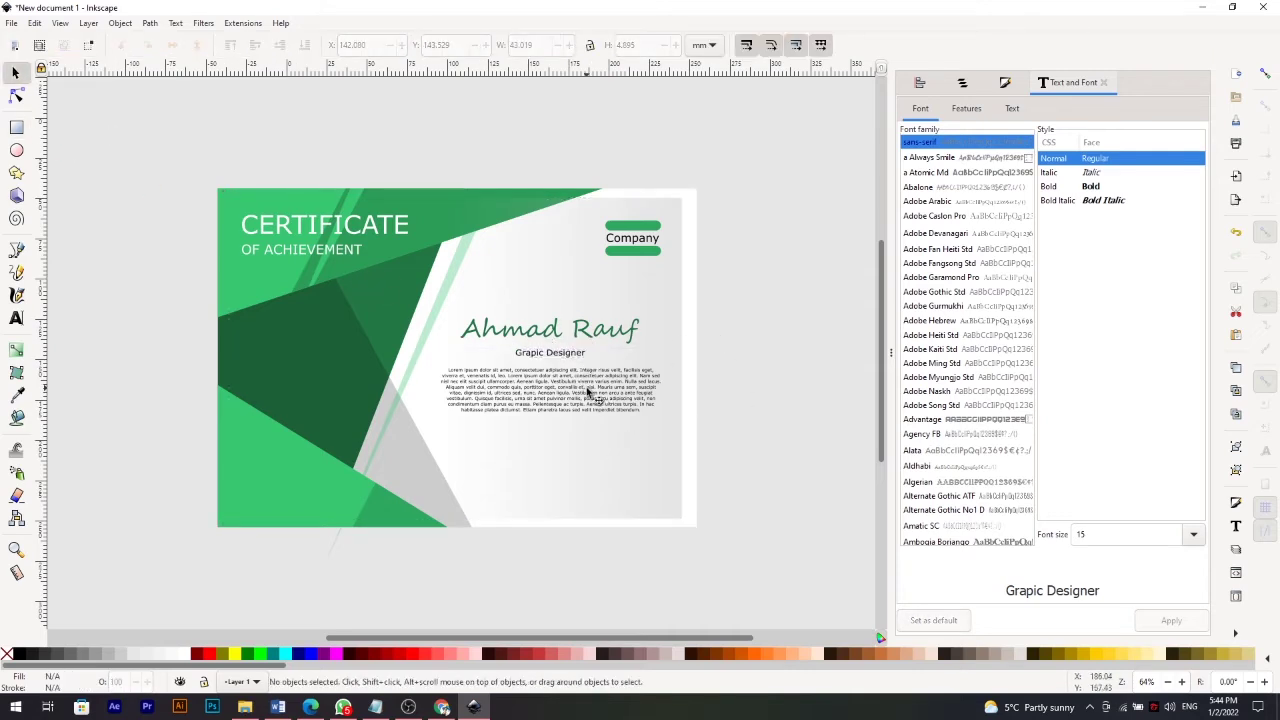
click(567, 360)
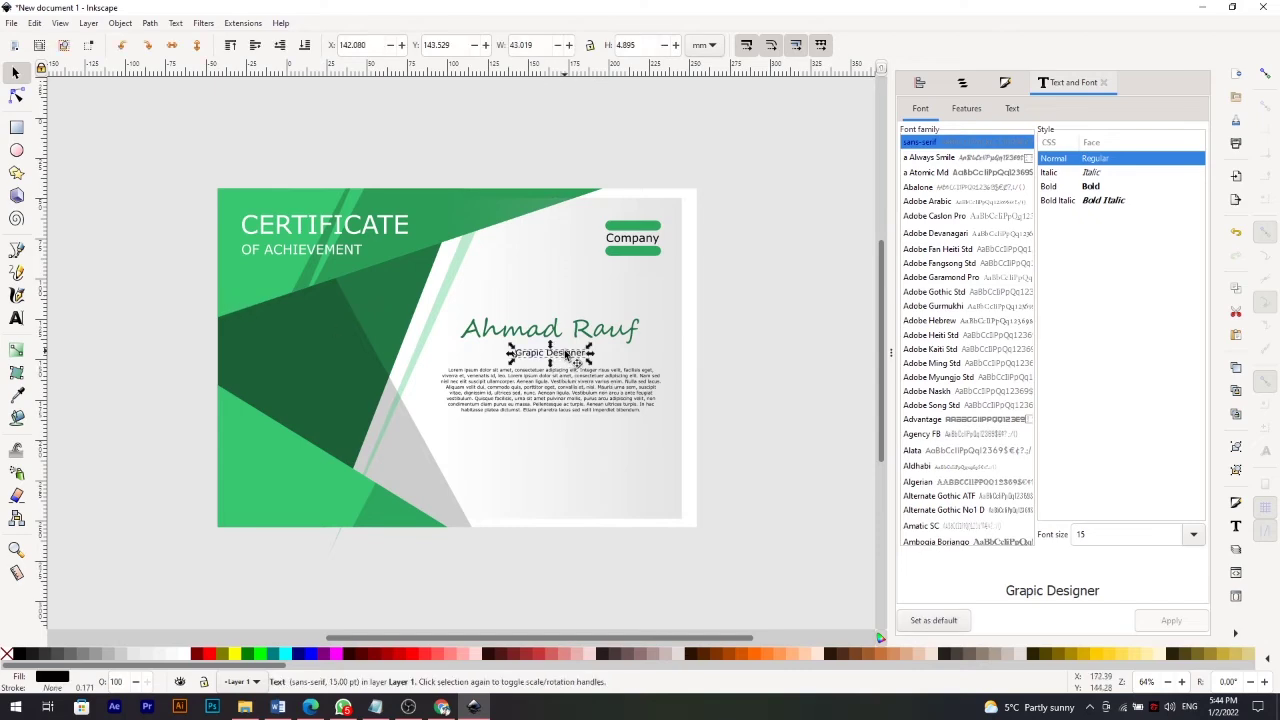
Draw a short straight line left of the subtitle and set its stroke.
click(16, 248)
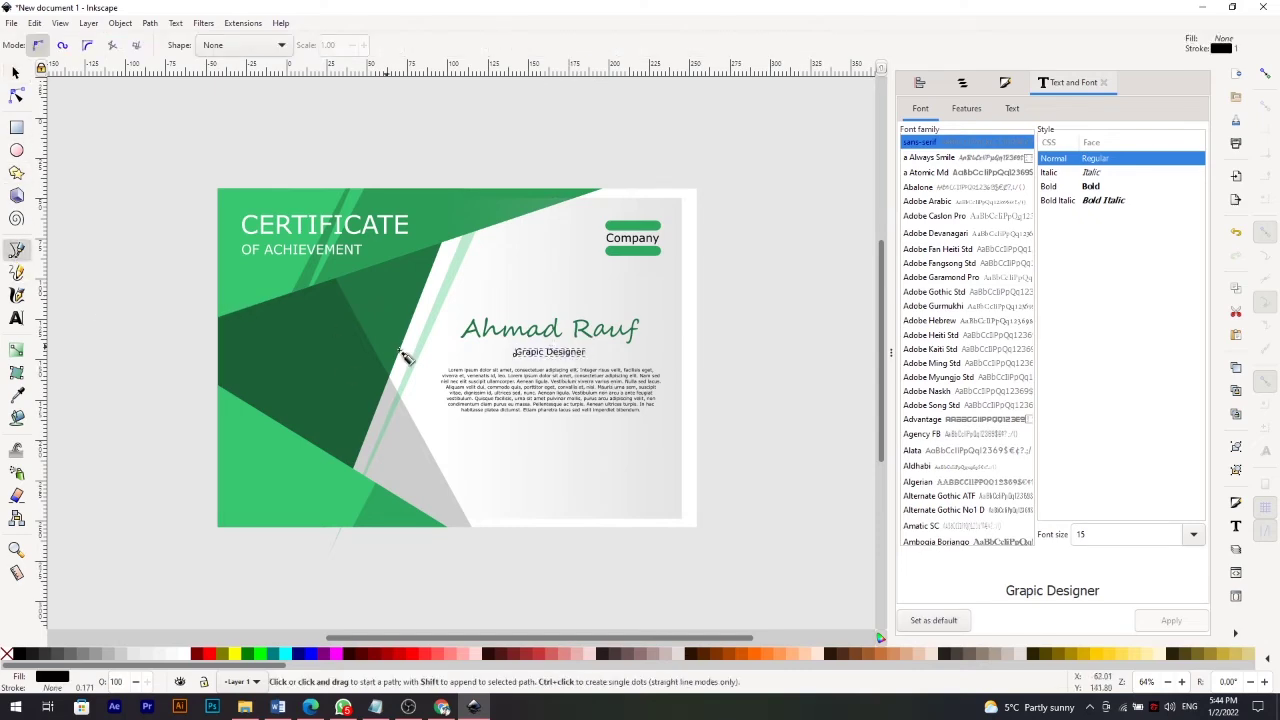
ctrl+scroll(500, 363, up, 2)
ctrl+scroll(460, 362, up, 1)
click(403, 351)
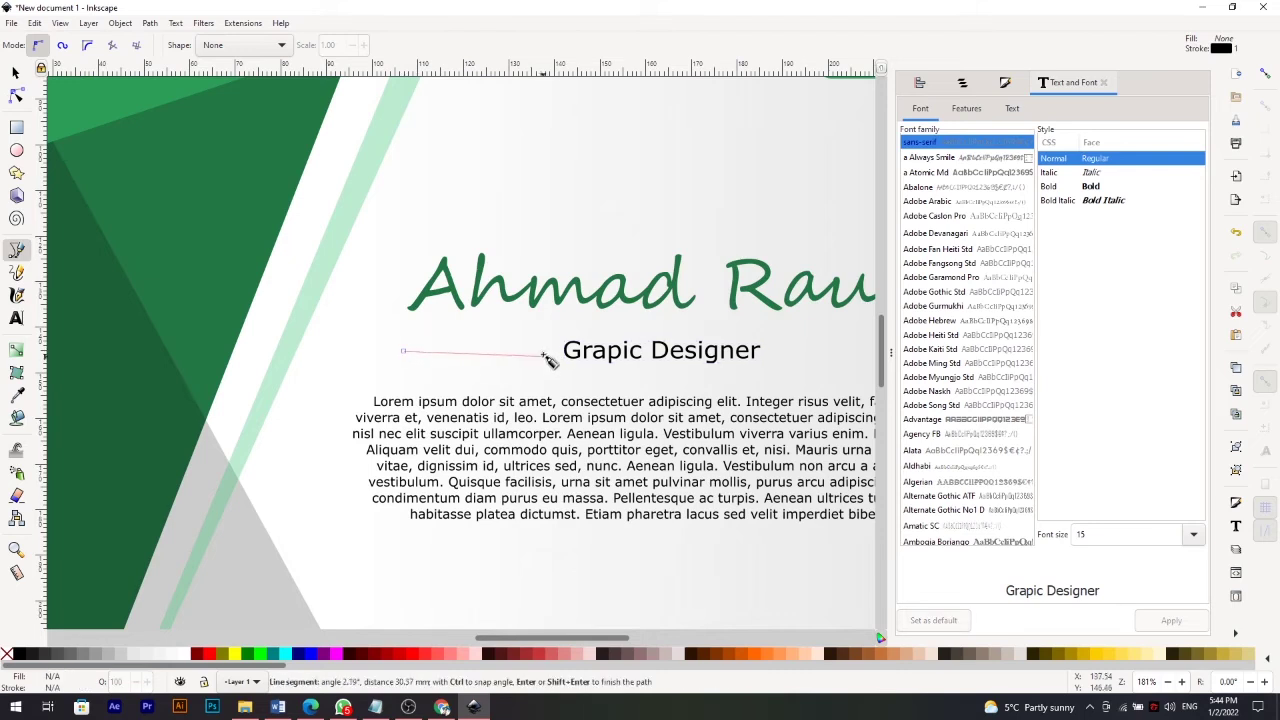
click(542, 350)
key(s)
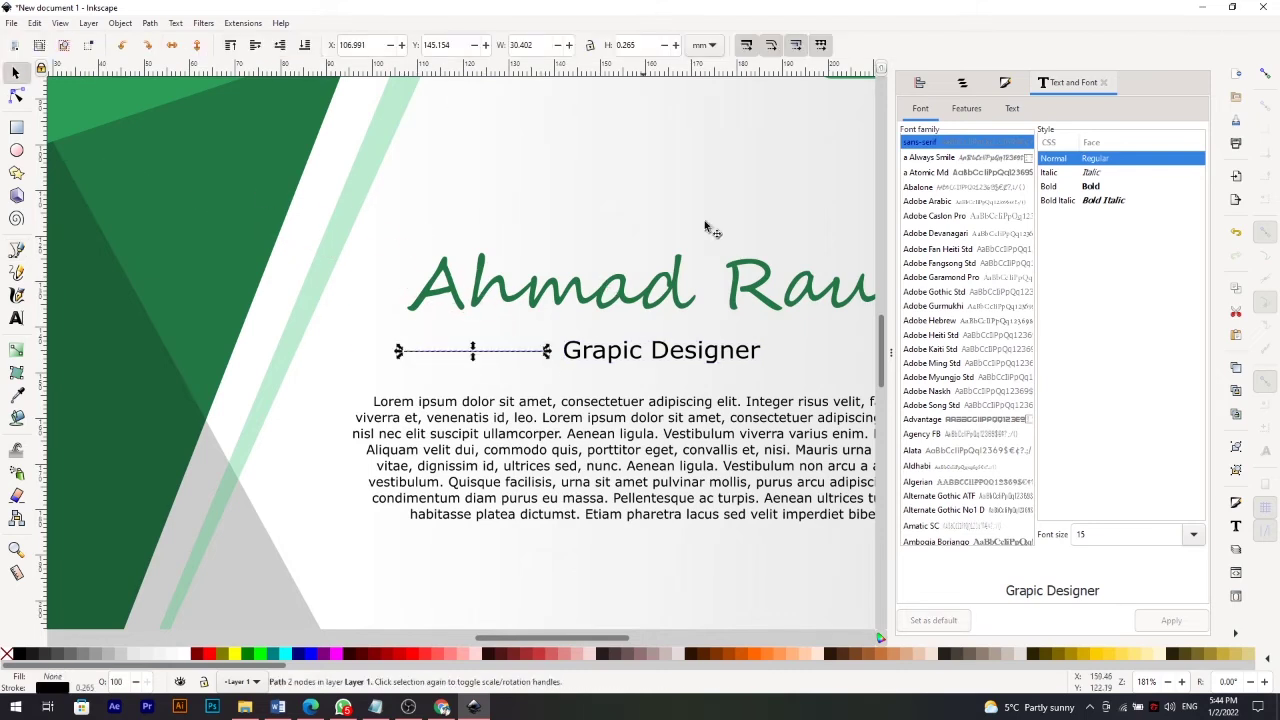
click(1005, 83)
click(983, 108)
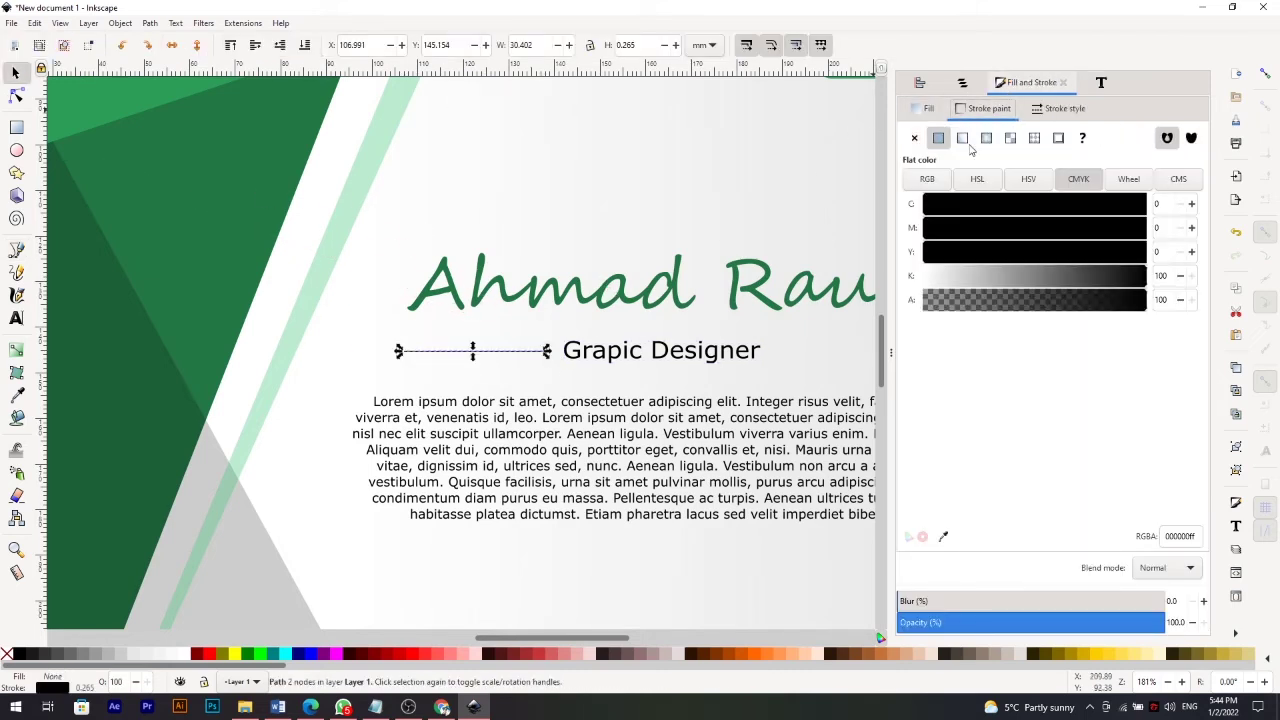
Level the line with the subtitle and place a duplicate on its right side.
click(474, 350)
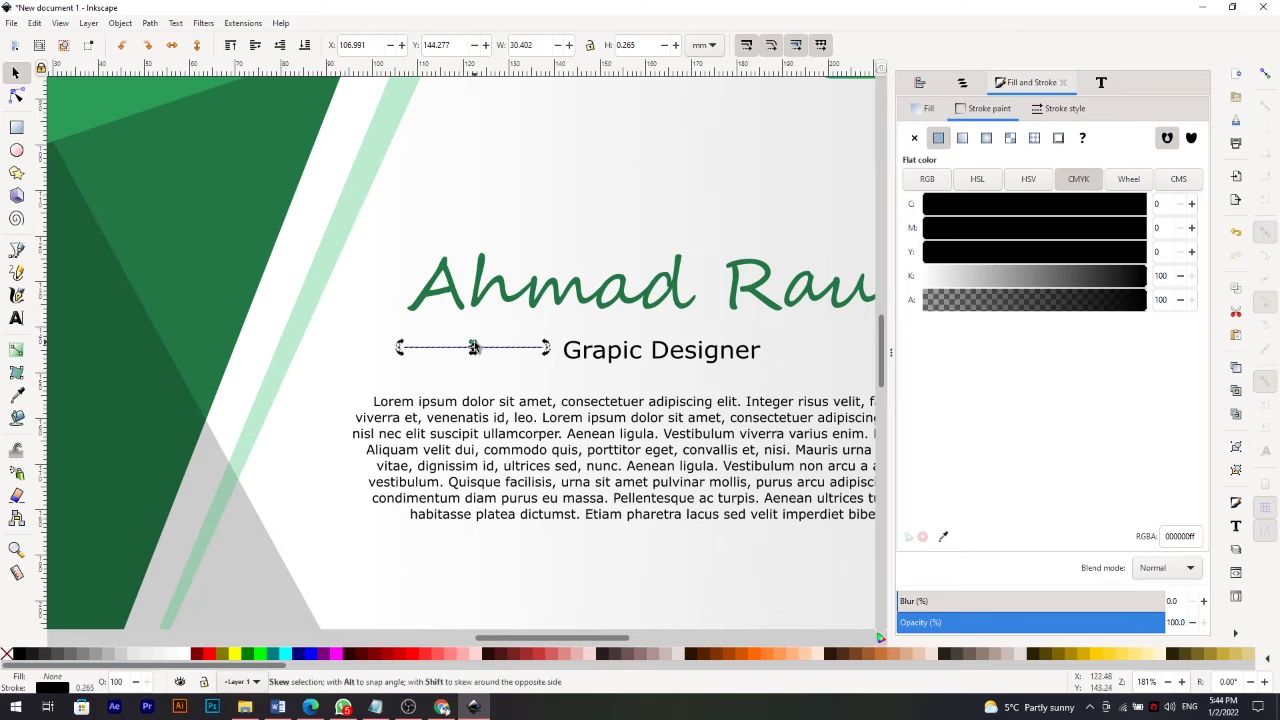
drag(474, 350, 514, 371)
click(528, 375)
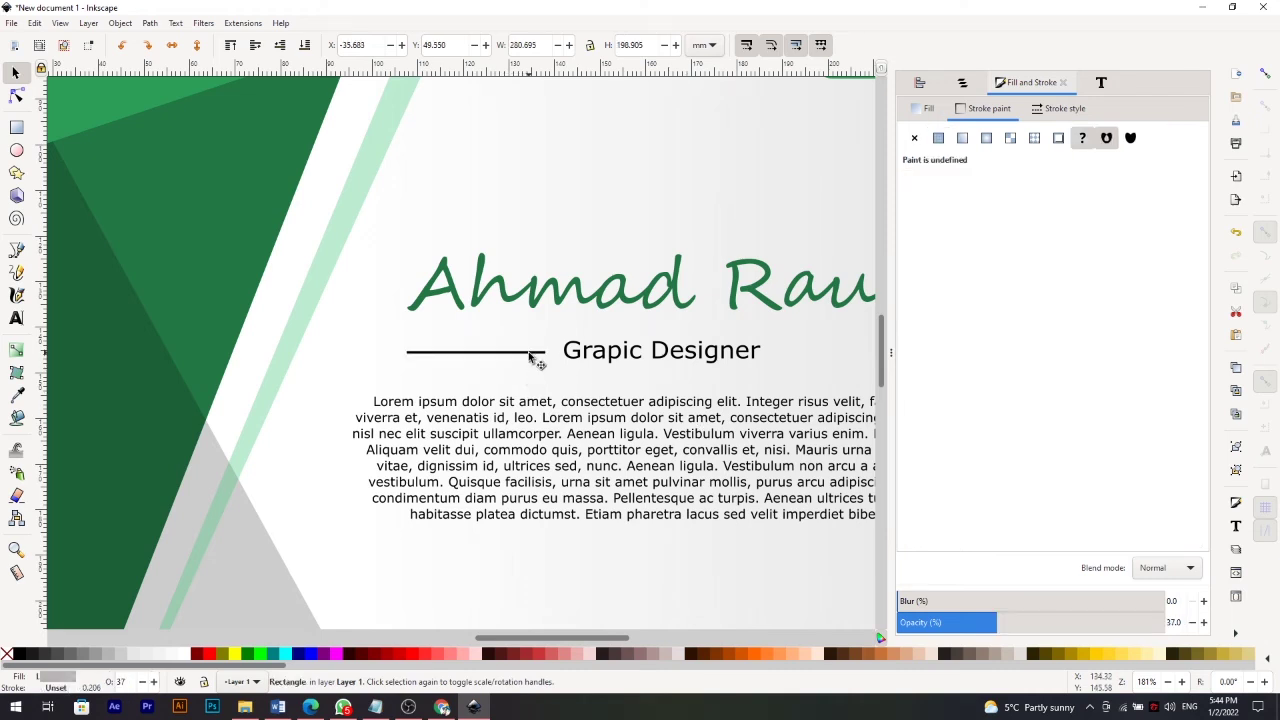
right_click(530, 358)
click(560, 408)
drag(518, 365, 835, 360)
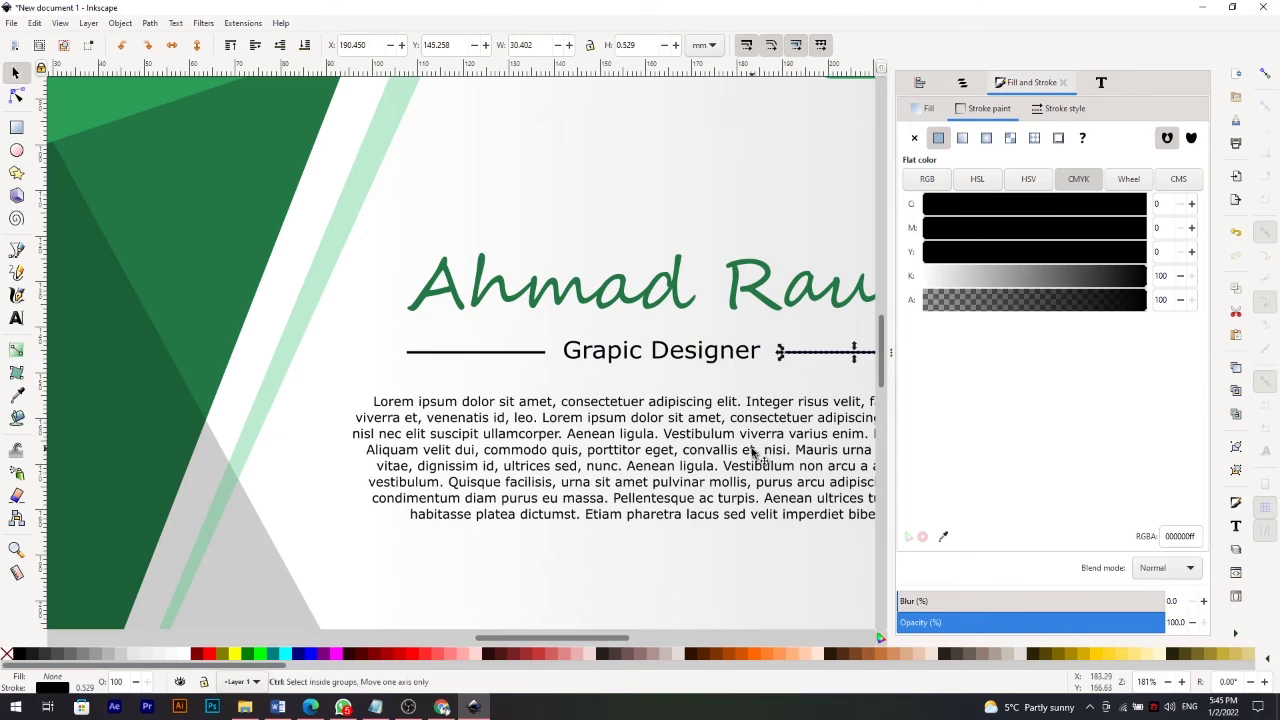
Review the two black lines flanking the Grapic Designer subtitle.
scroll(757, 451, down, 2)
scroll(763, 471, down, 1)
scroll(674, 489, right, 2)
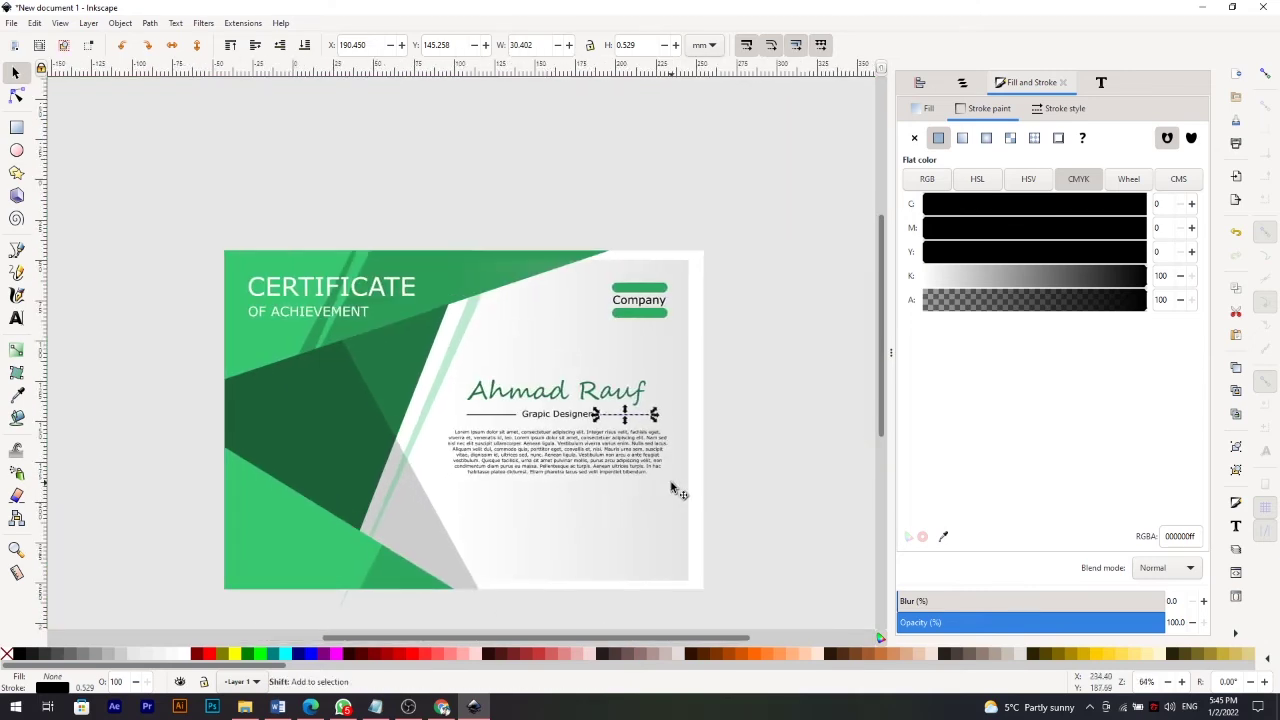
scroll(640, 486, down, 1)
scroll(640, 486, up, 1)
scroll(575, 460, up, 1)
scroll(519, 404, up, 1)
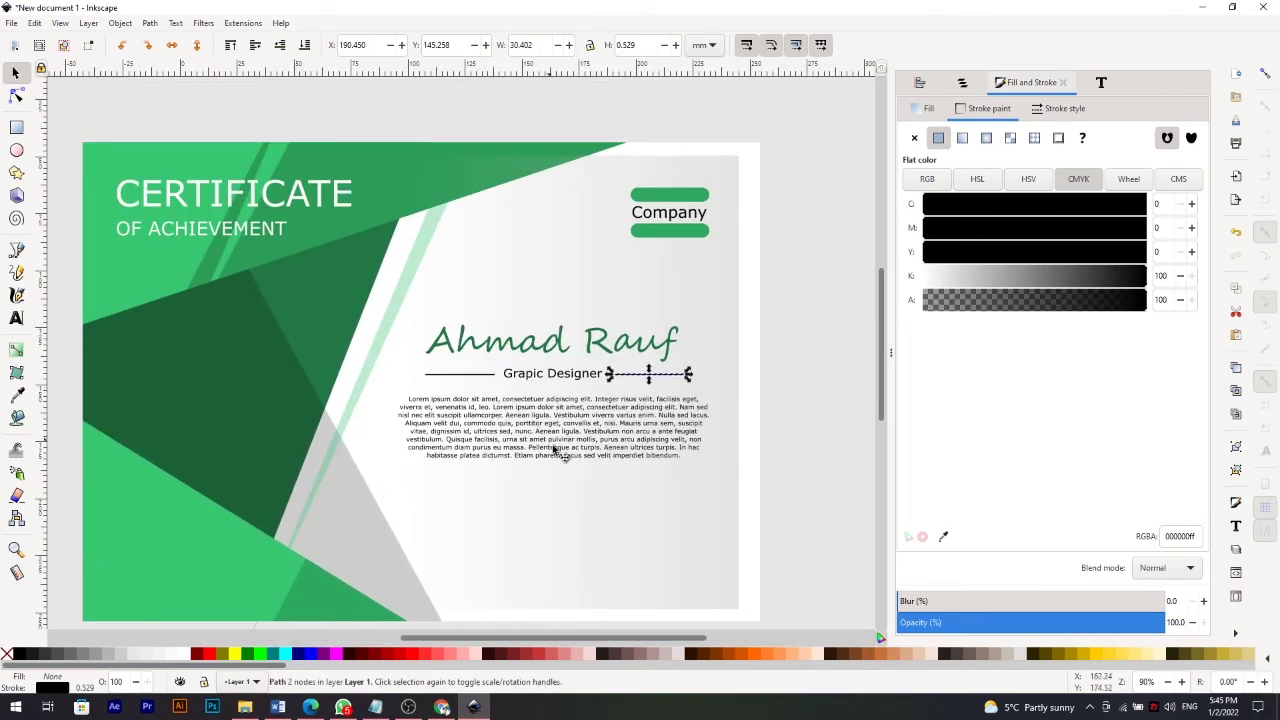
click(809, 474)
click(632, 377)
click(812, 390)
click(485, 374)
click(782, 396)
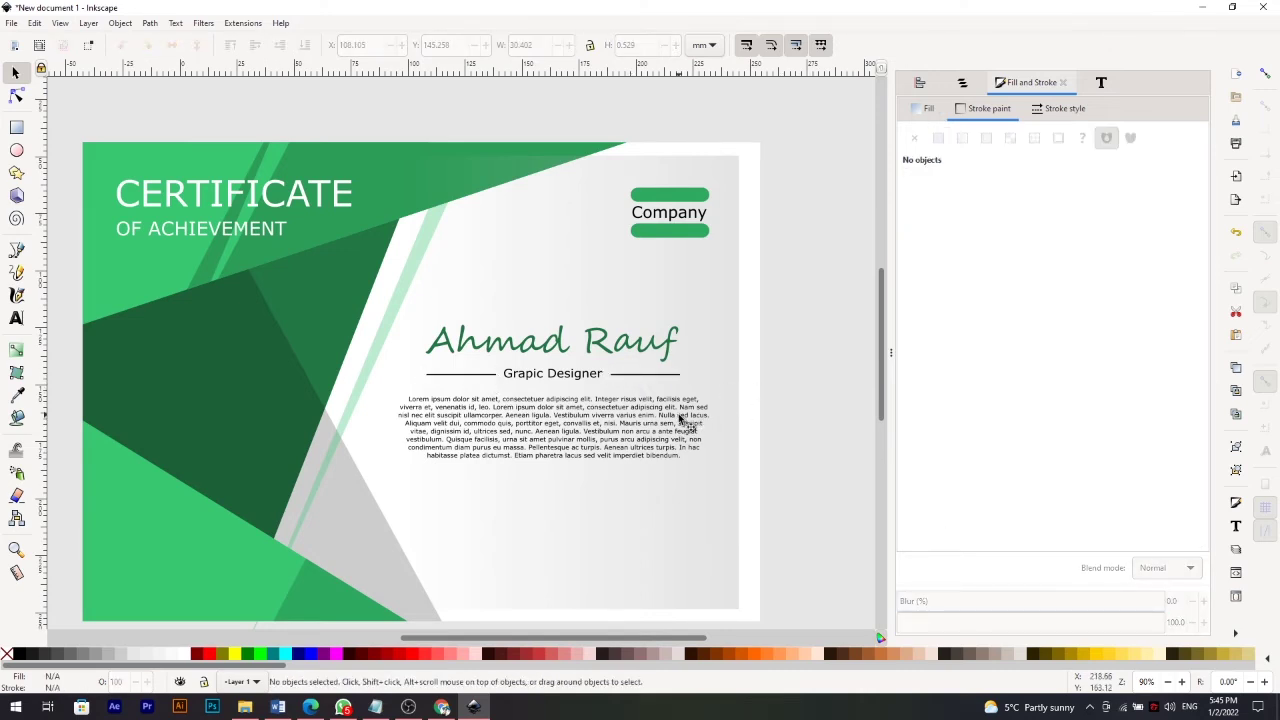
scroll(586, 425, down, 1)
scroll(586, 423, down, 1)
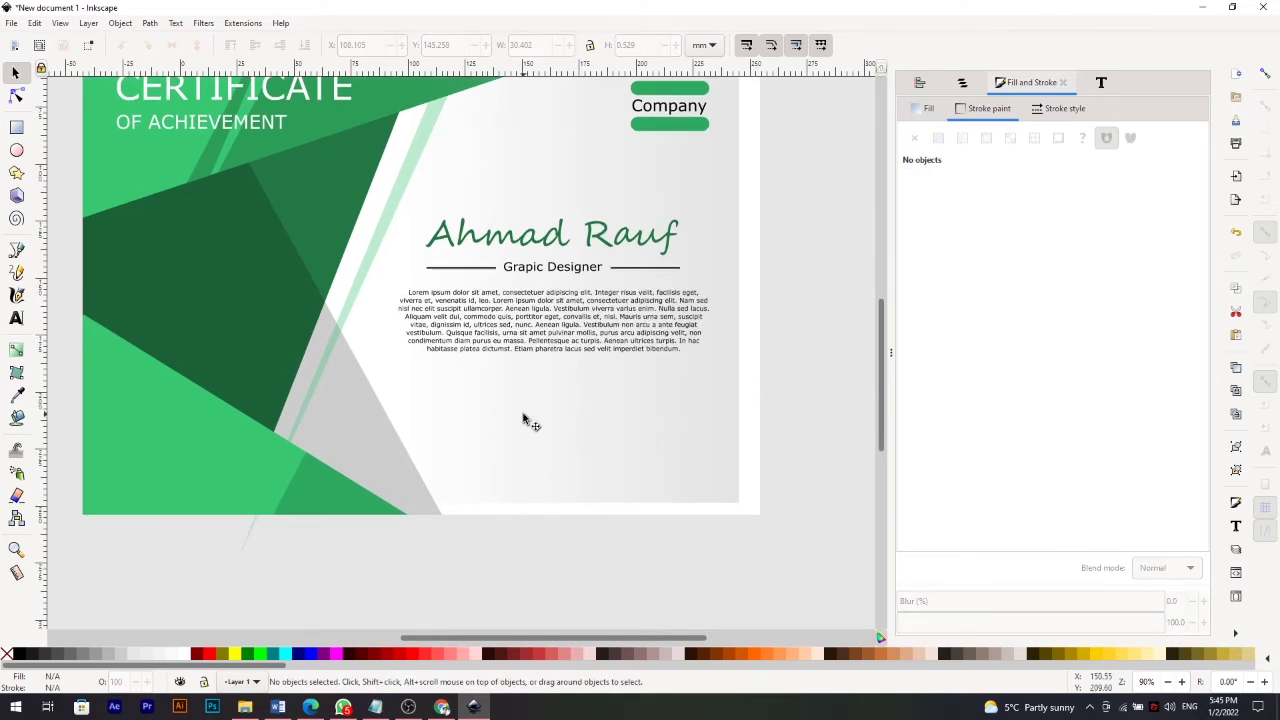
Paste a copy of the Grapic Designer text lower on the certificate at 11 pt.
right_click(552, 267)
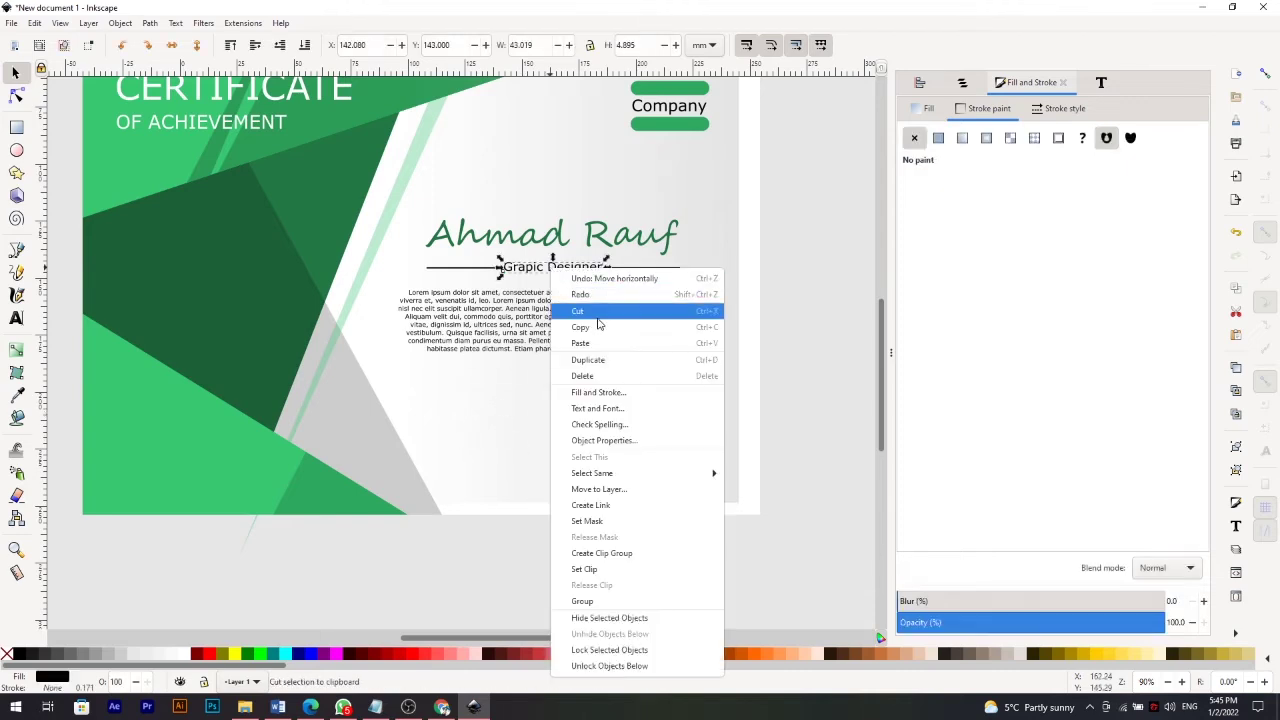
click(600, 322)
right_click(580, 268)
click(615, 331)
mouse_move(577, 273)
mouse_down()
mouse_move(571, 409)
mouse_move(538, 432)
mouse_up()
click(1100, 83)
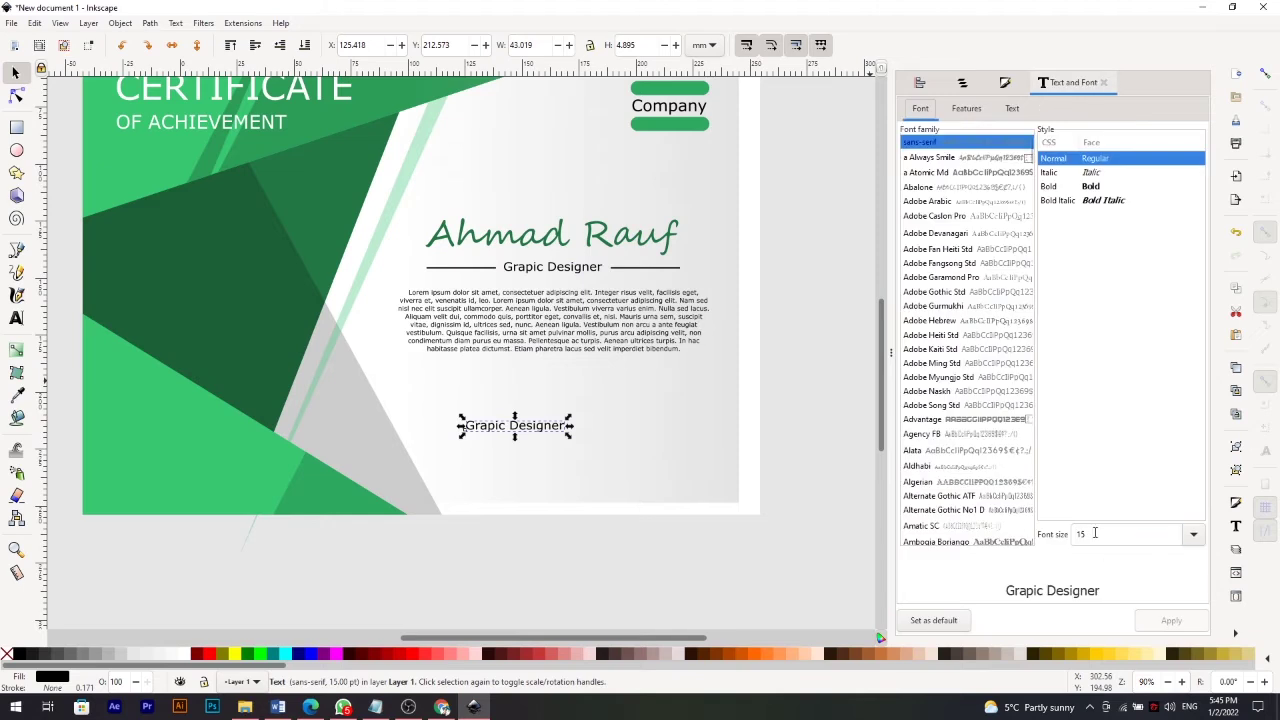
triple_click(1080, 538)
text(12)
click(1171, 620)
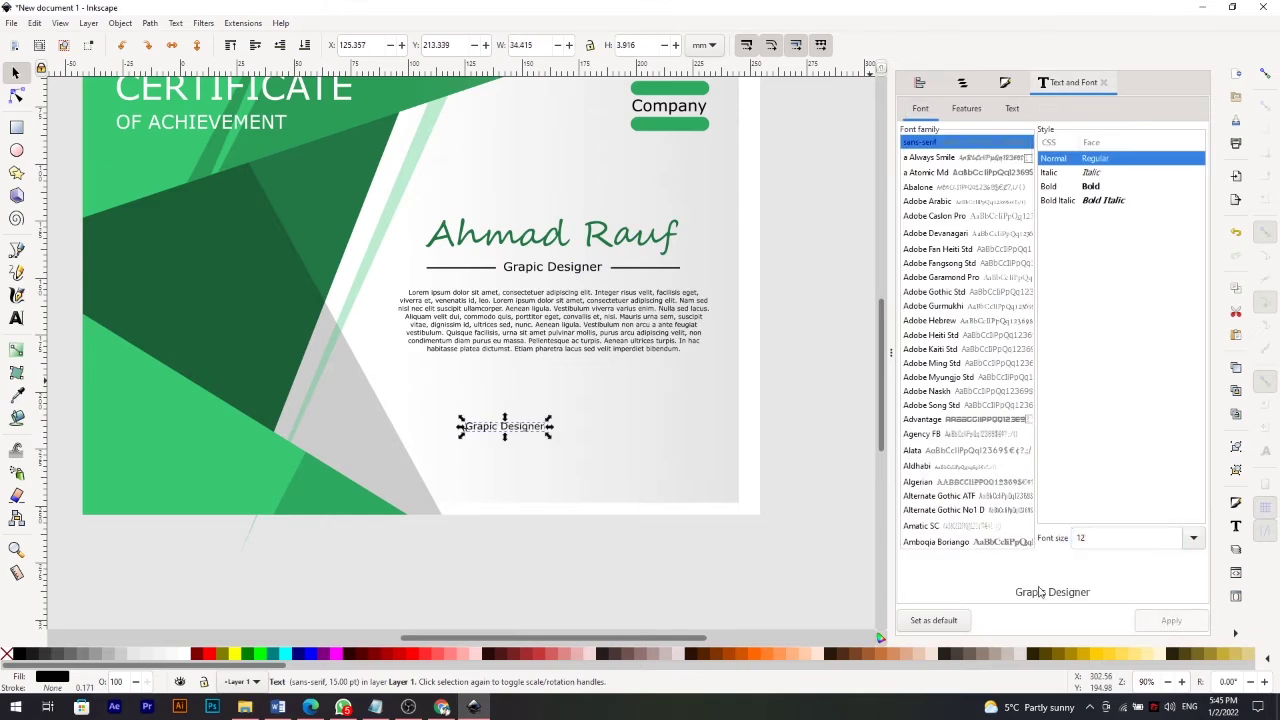
triple_click(1120, 538)
text(11)
click(1160, 618)
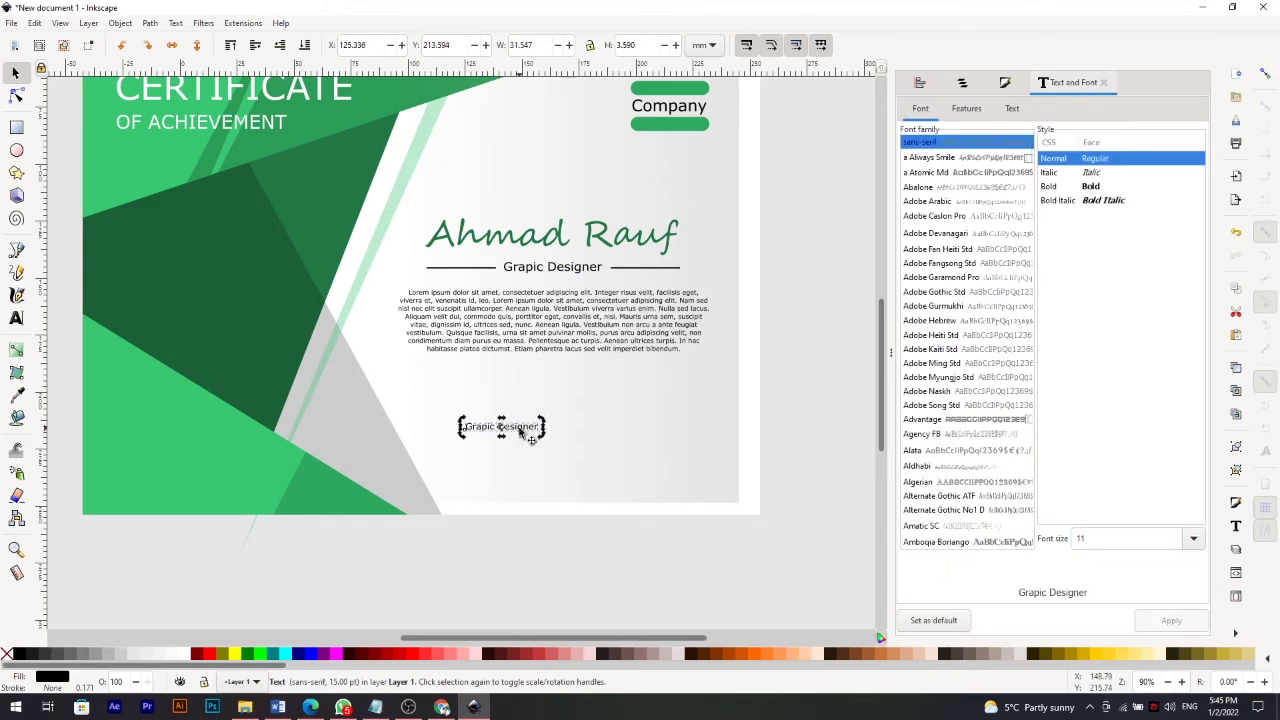
Retype the copy as 'Signature' and move it into position.
double_click(521, 432)
key(ctrl+a)
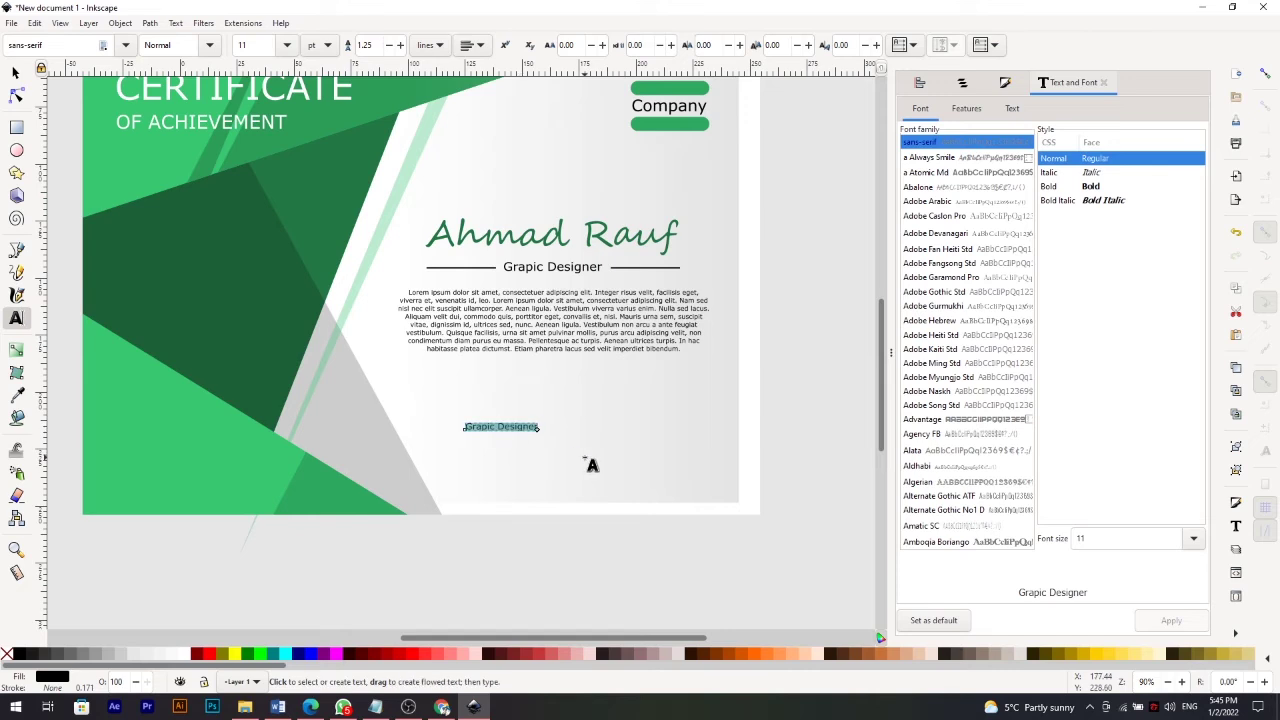
text(Signature)
click(15, 72)
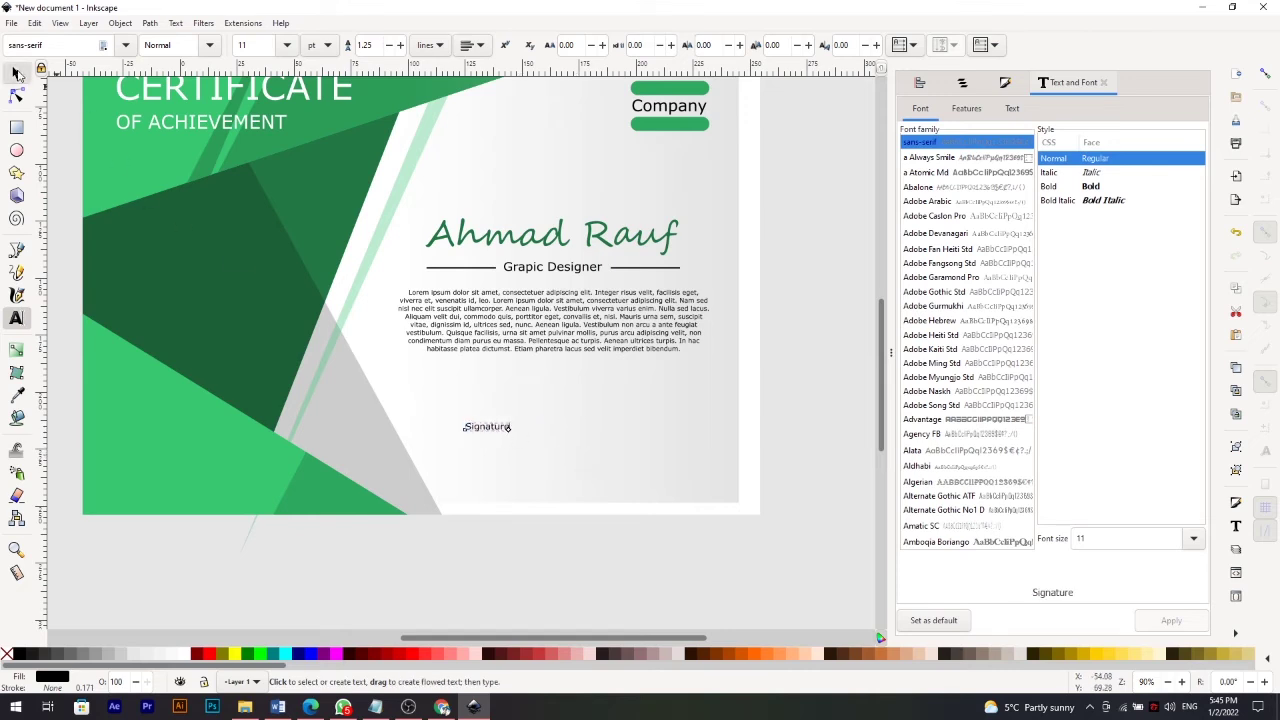
mouse_move(500, 432)
mouse_down()
mouse_move(511, 449)
mouse_move(600, 449)
mouse_move(624, 463)
mouse_up()
Duplicate the Signature label as 'Date' and place it to the right.
right_click(509, 440)
key(Escape)
key(ctrl+d)
double_click(563, 440)
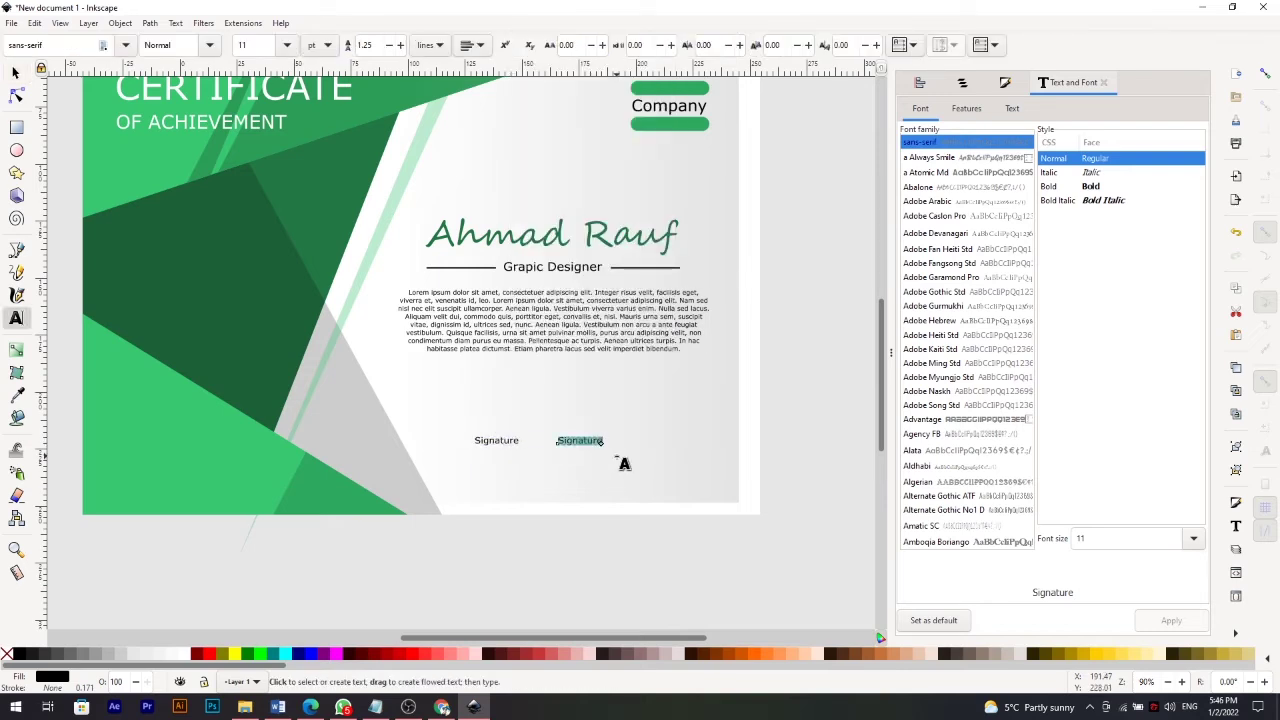
text(Date)
click(15, 72)
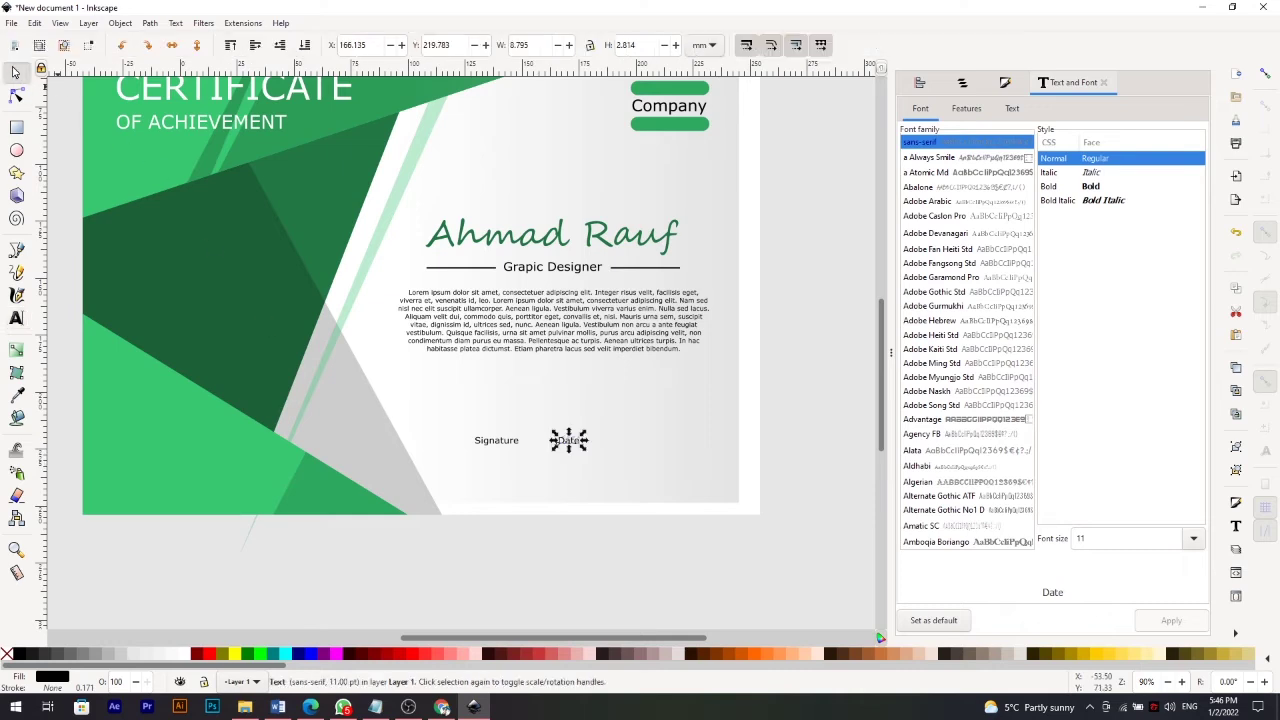
drag(587, 451, 638, 452)
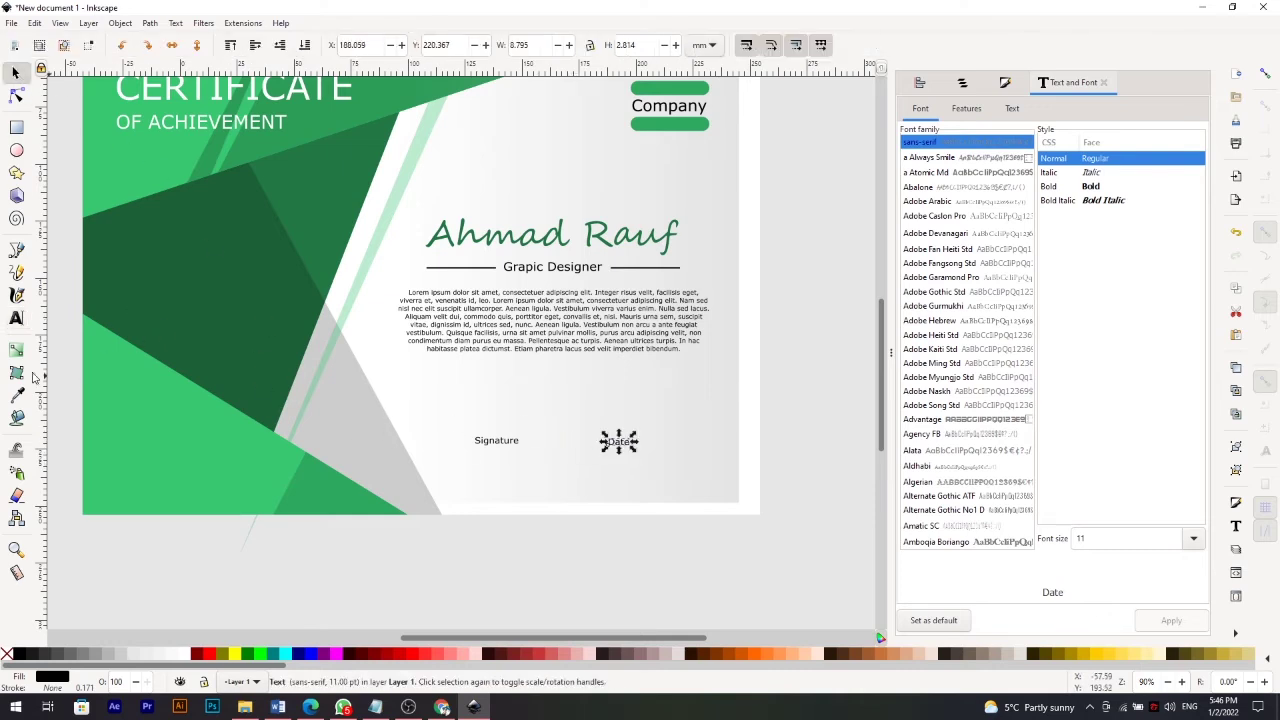
Draw a thin straight horizontal line above the Signature label.
click(17, 250)
click(442, 422)
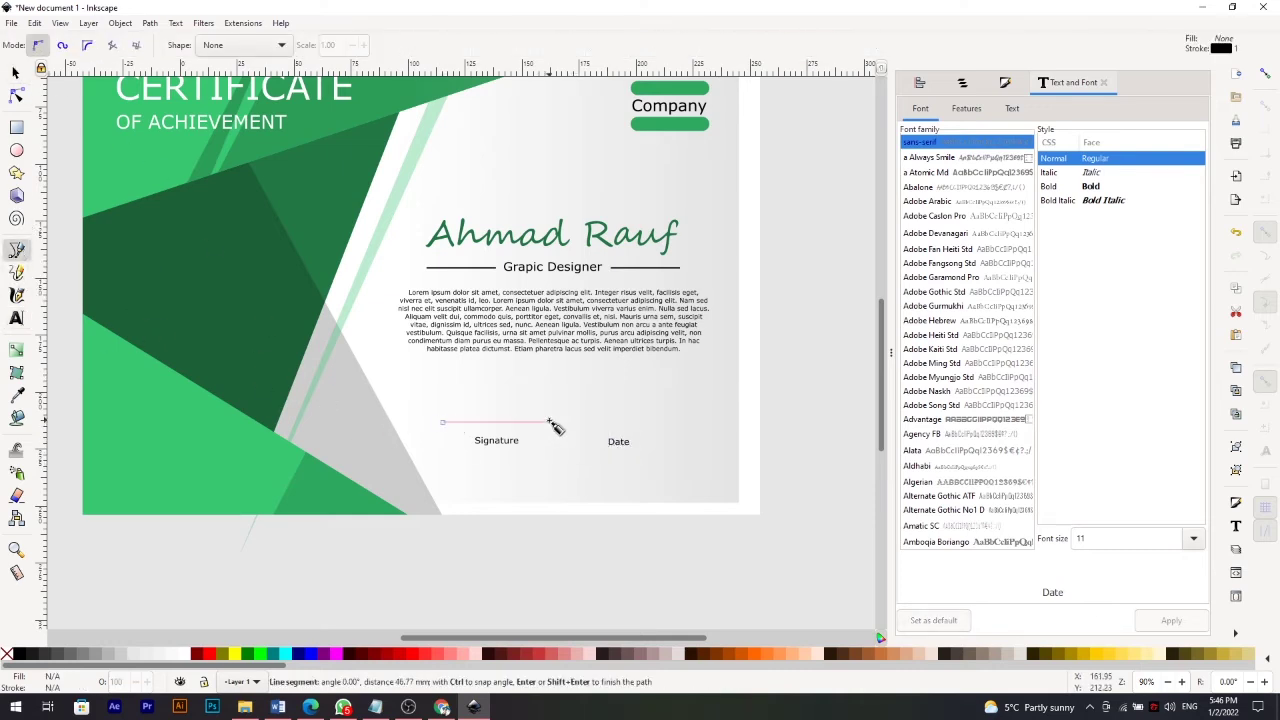
click(548, 421)
click(15, 72)
click(780, 397)
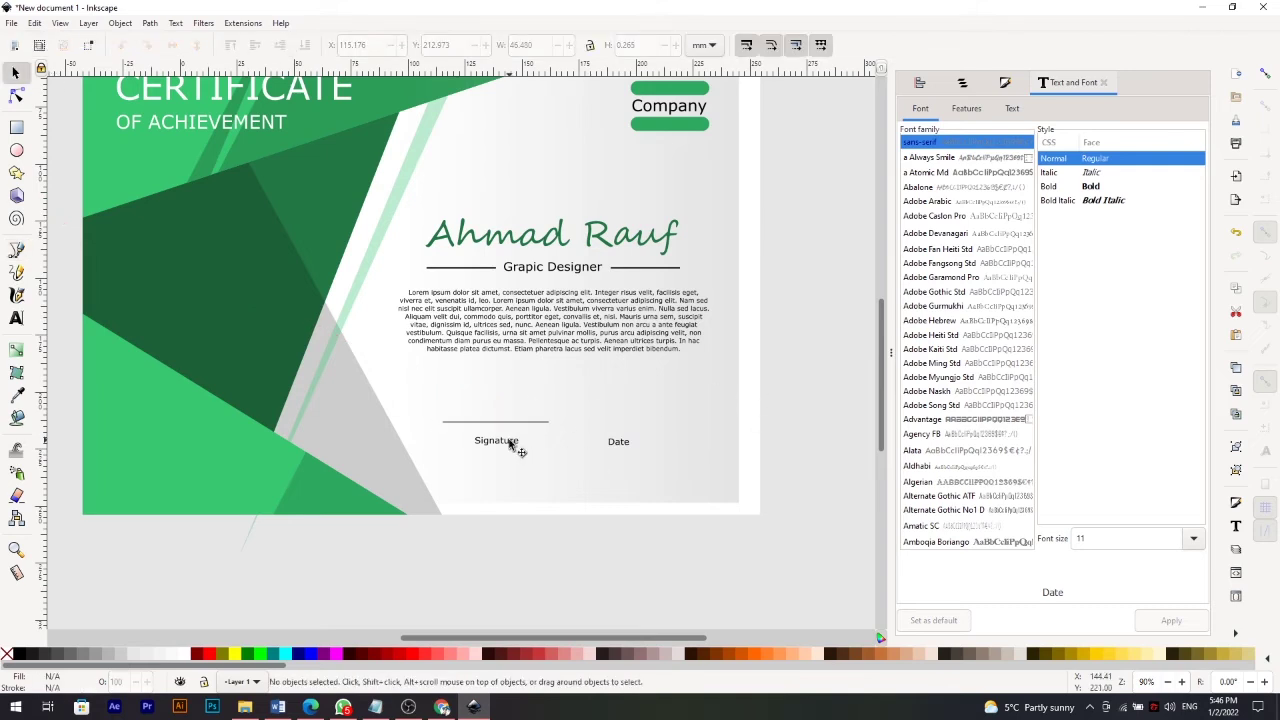
Copy the signature line and place it above the Date label.
click(512, 422)
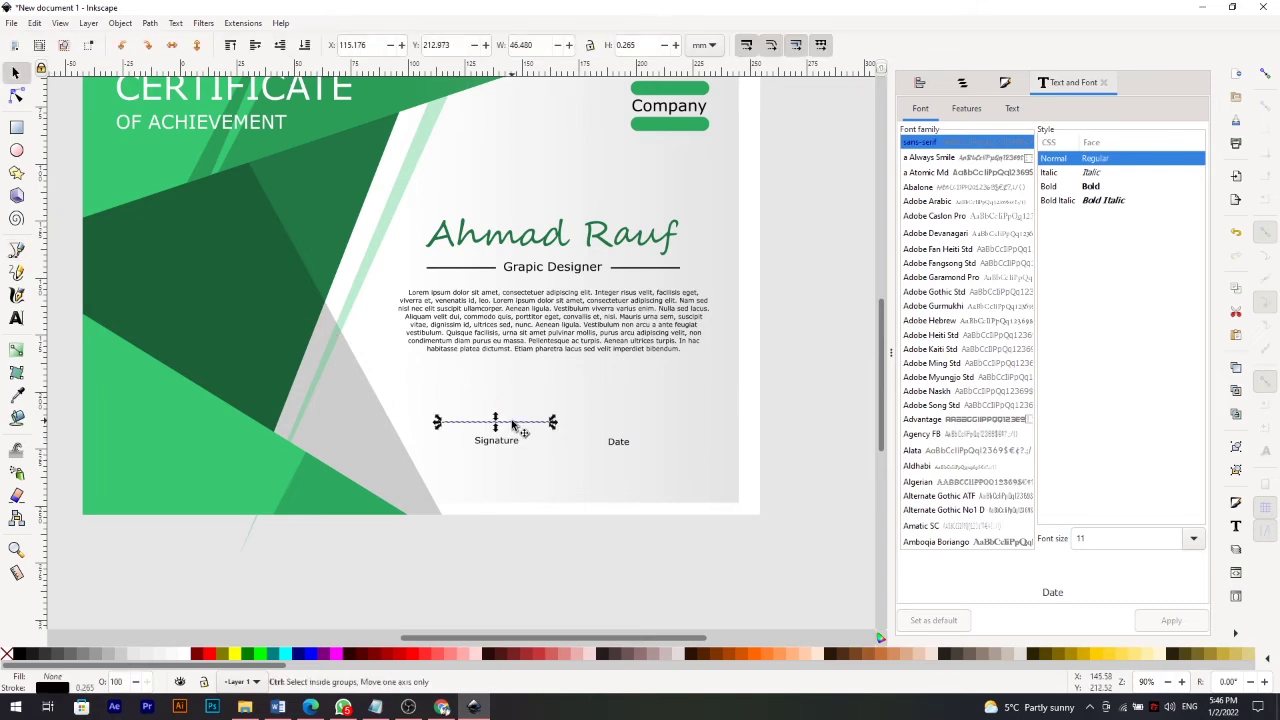
drag(513, 425, 652, 430)
click(700, 414)
click(660, 422)
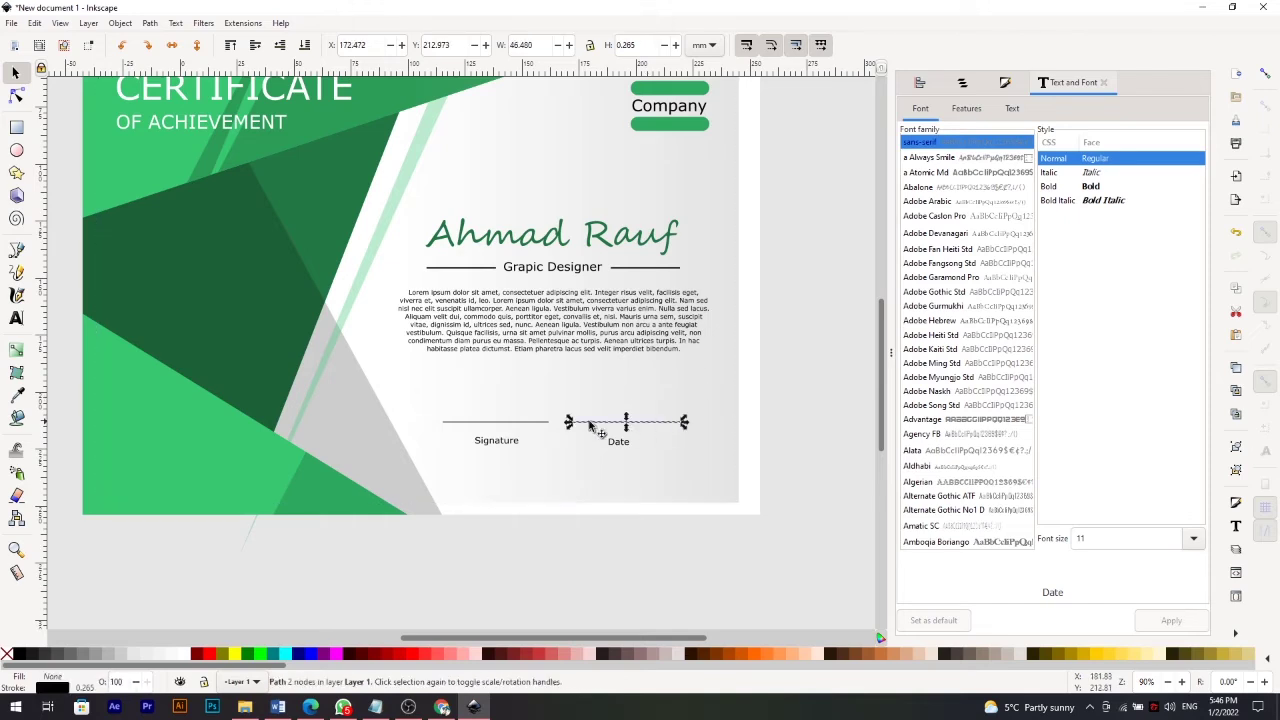
Nudge both lines and the Signature and Date labels down into alignment.
shift+click(525, 423)
shift+click(500, 441)
shift+click(617, 442)
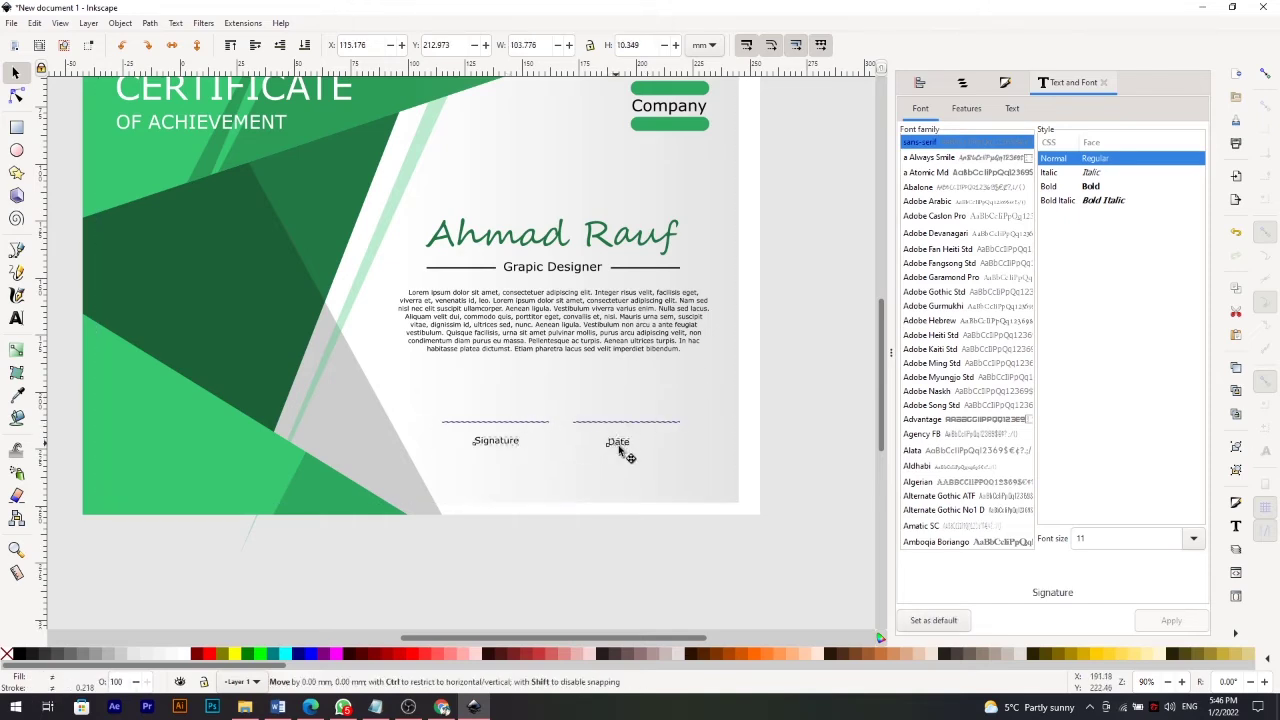
drag(617, 442, 640, 457)
click(808, 400)
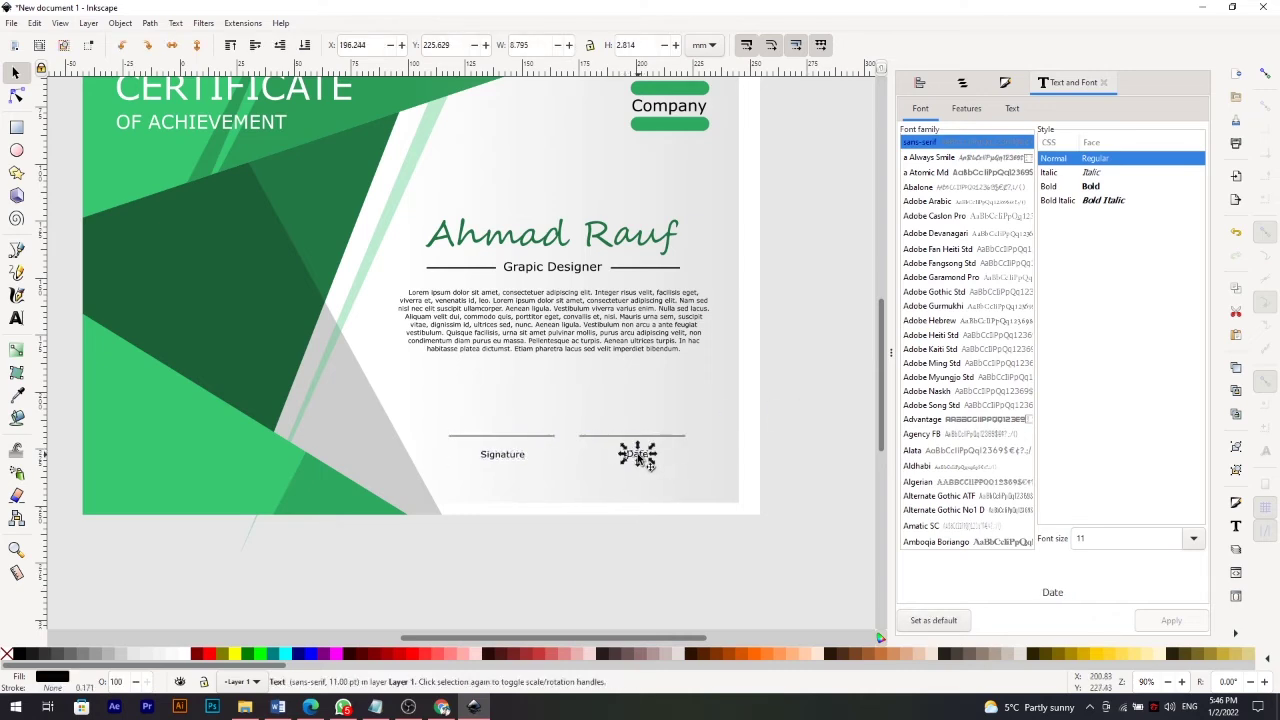
click(778, 432)
click(515, 458)
click(771, 434)
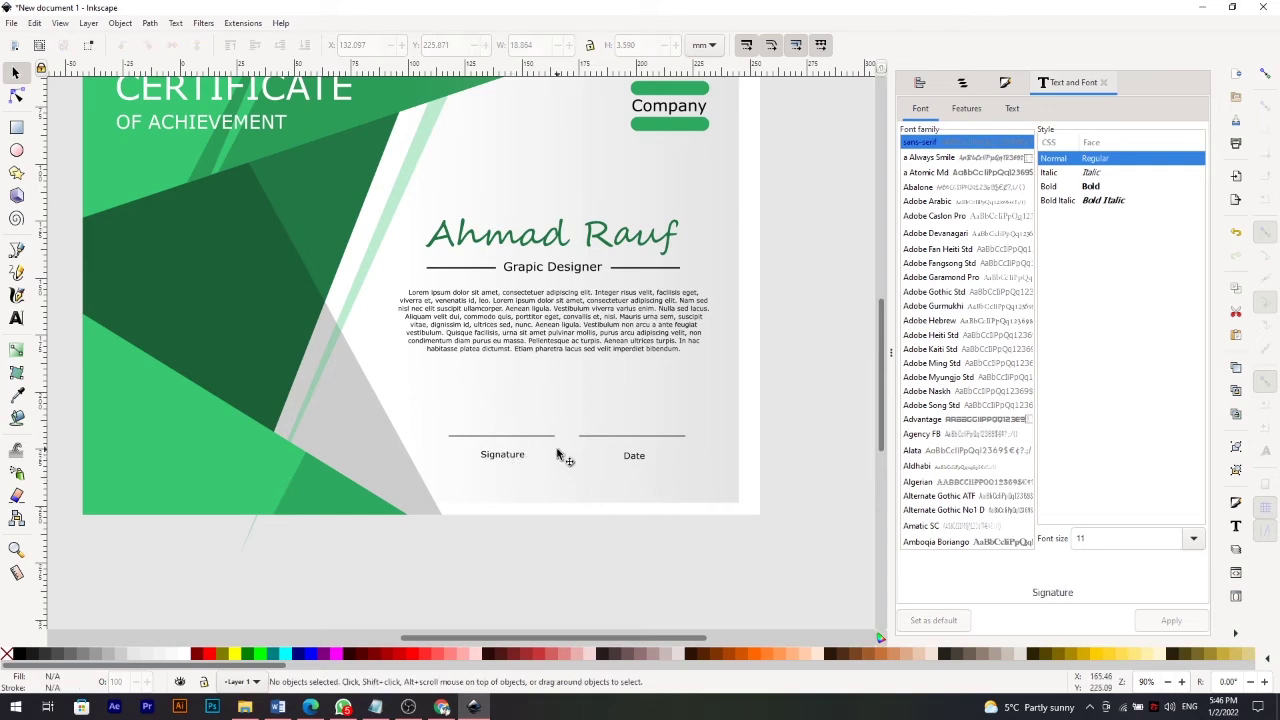
scroll(512, 320, down, 2)
Draw a circle below the certificate and fill it white.
scroll(250, 450, up, 2)
key(e)
drag(155, 340, 316, 485)
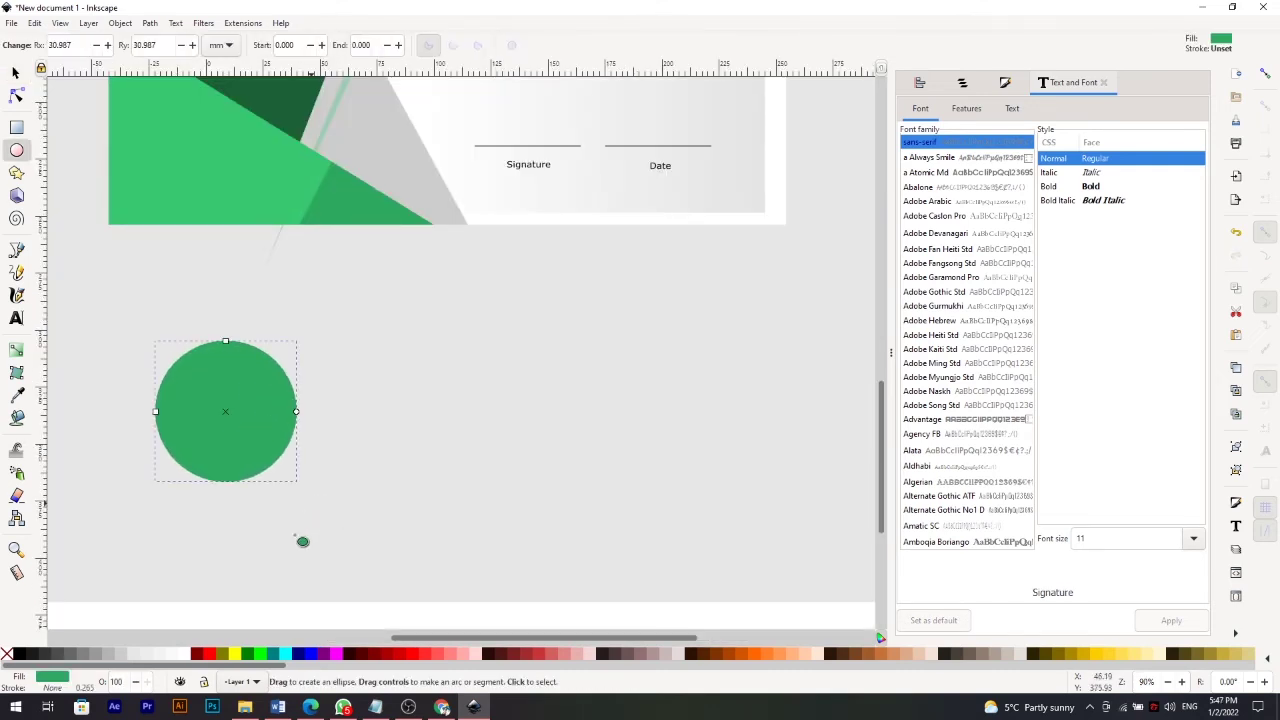
click(185, 655)
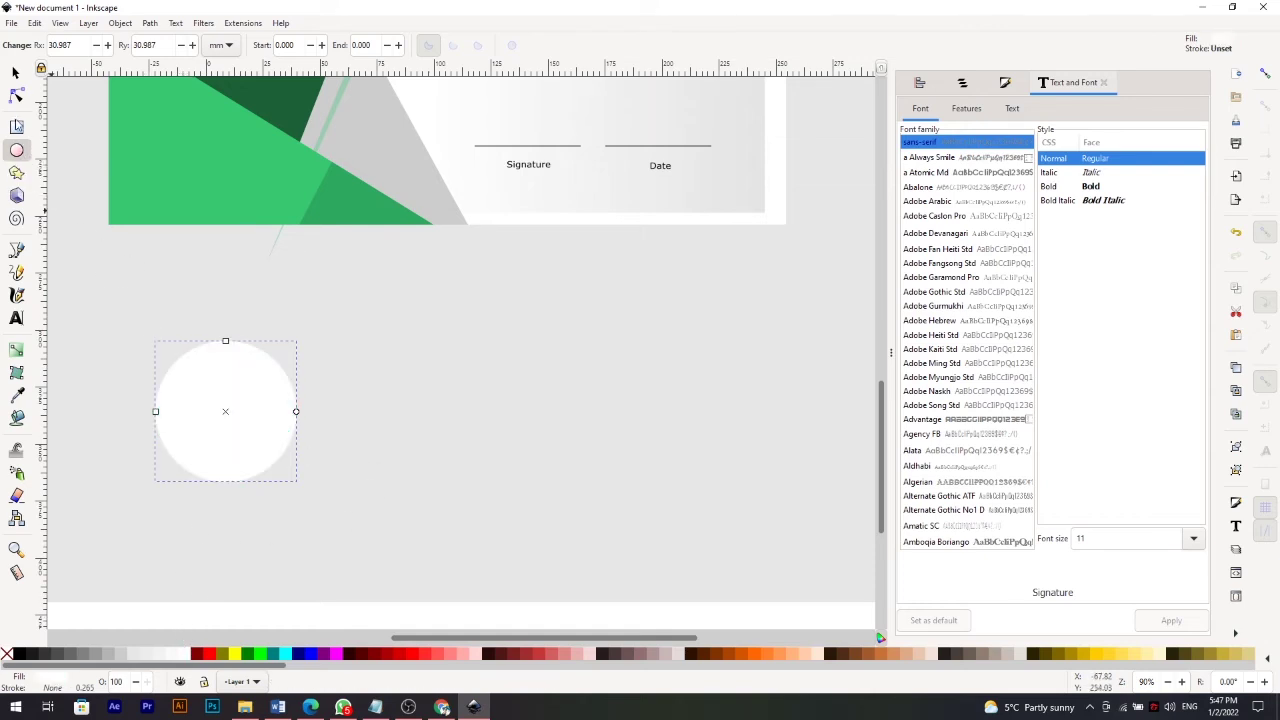
Shrink a copy of the circle, fill it 20% gray, and centre it inside the white one.
click(16, 73)
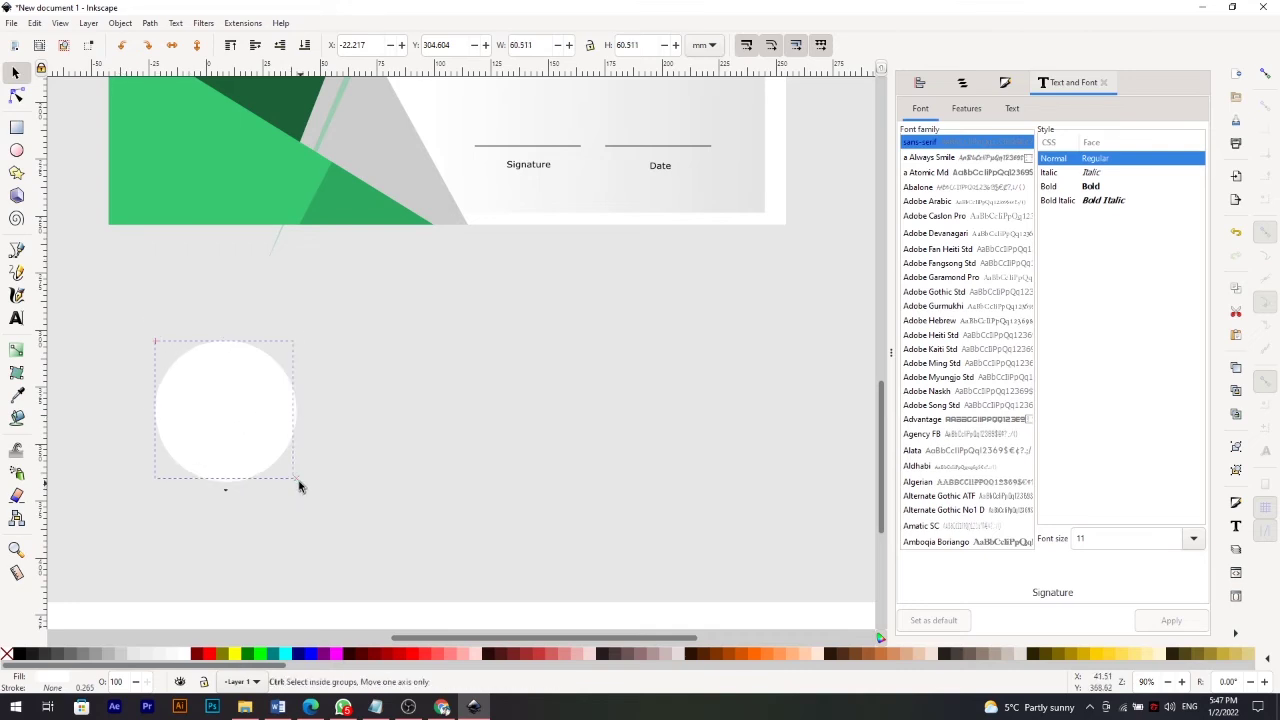
drag(288, 475, 285, 472)
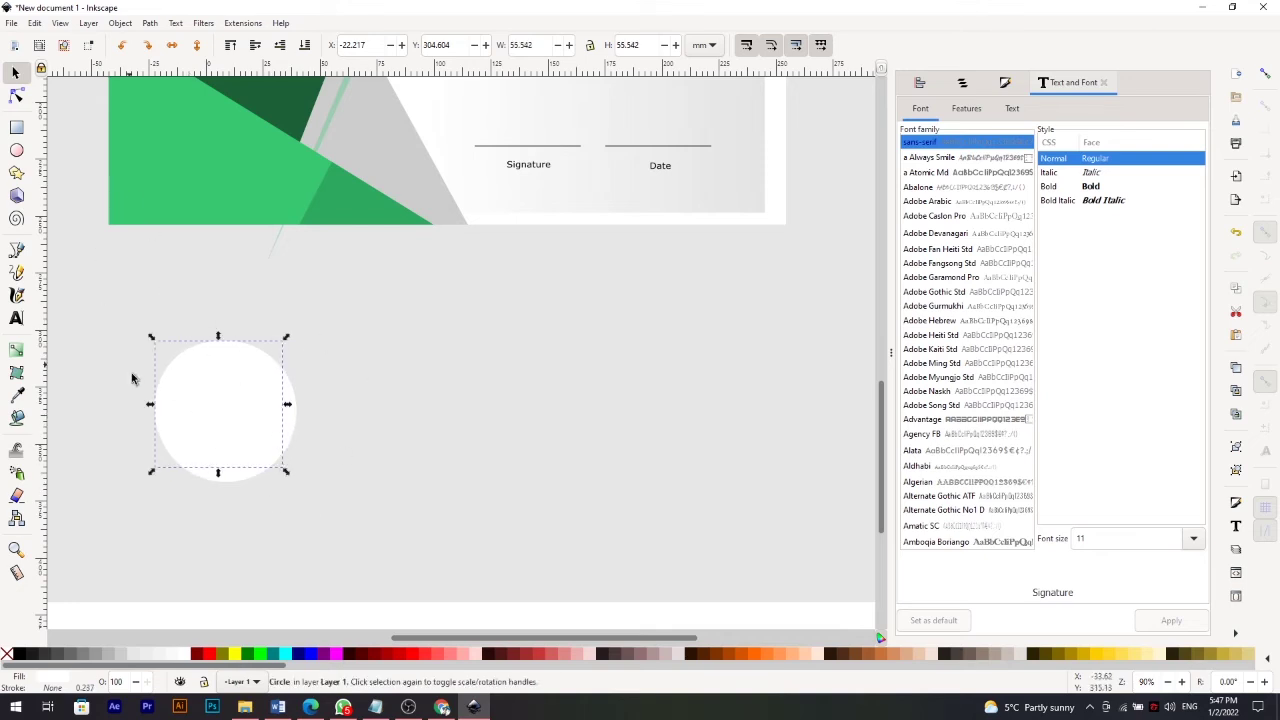
click(146, 655)
drag(257, 418, 267, 429)
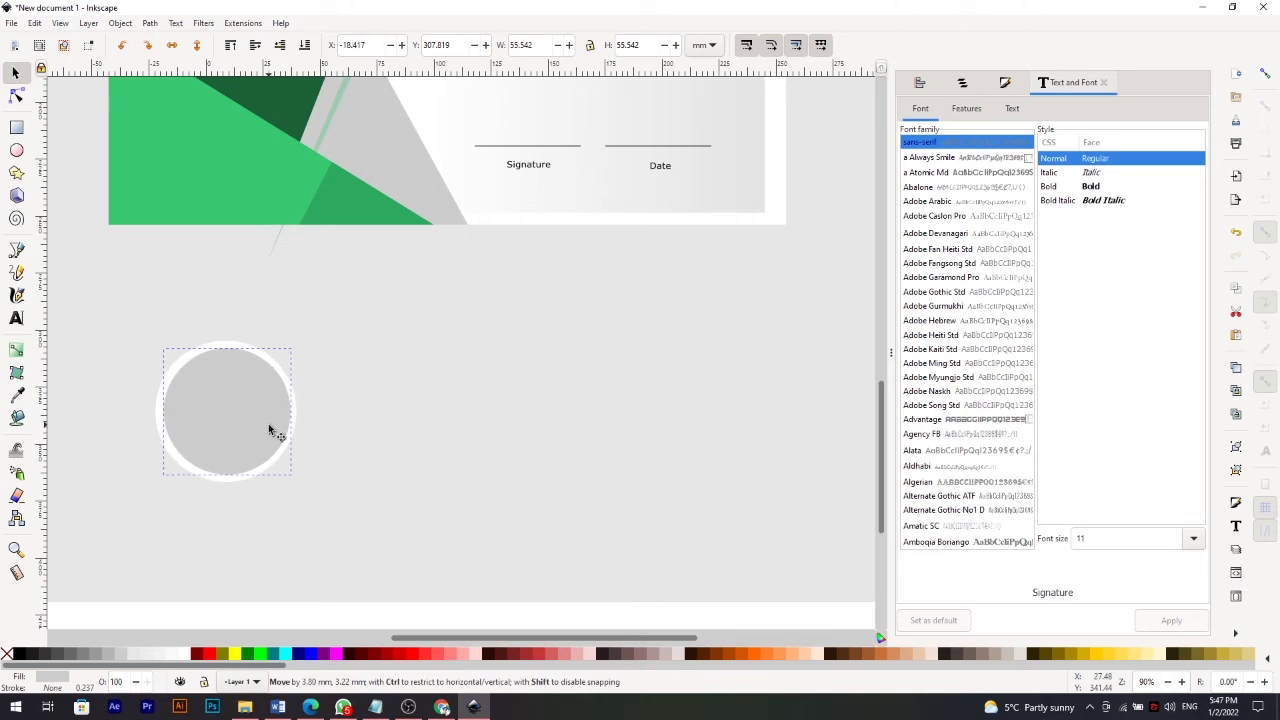
drag(268, 428, 268, 428)
Reselect the inner circle and settle its fill back on light grey.
click(394, 430)
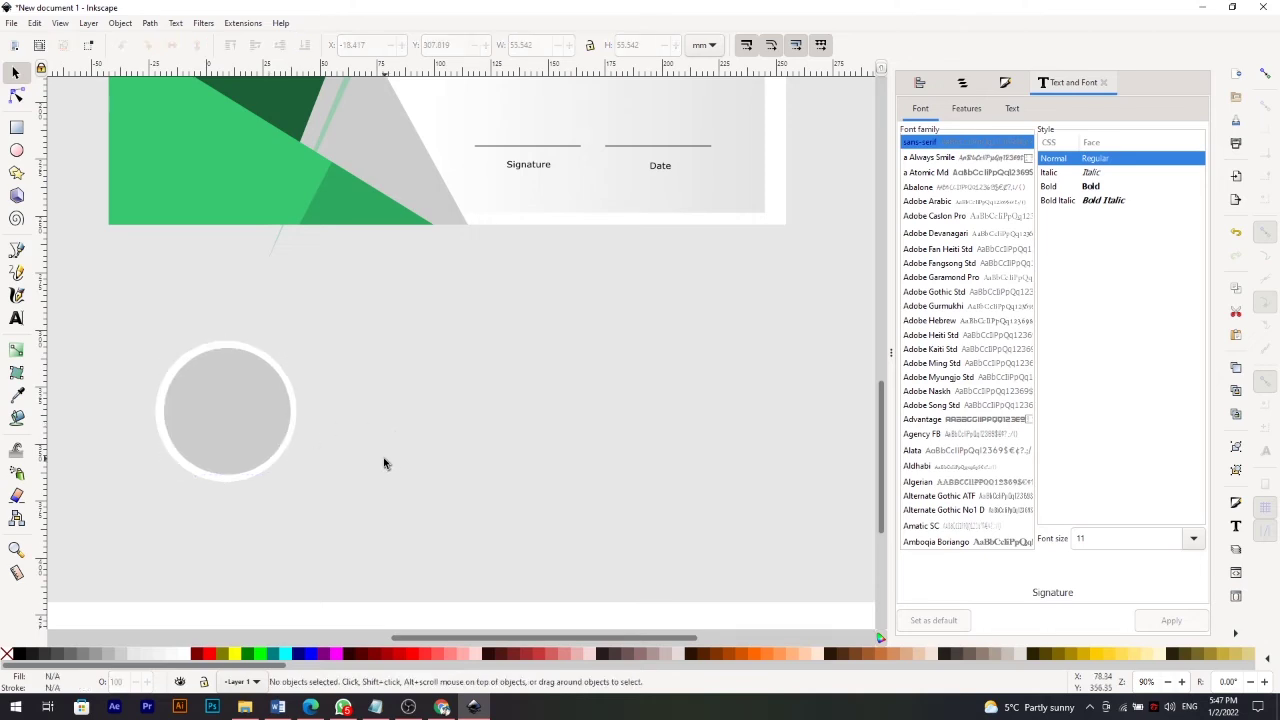
click(268, 436)
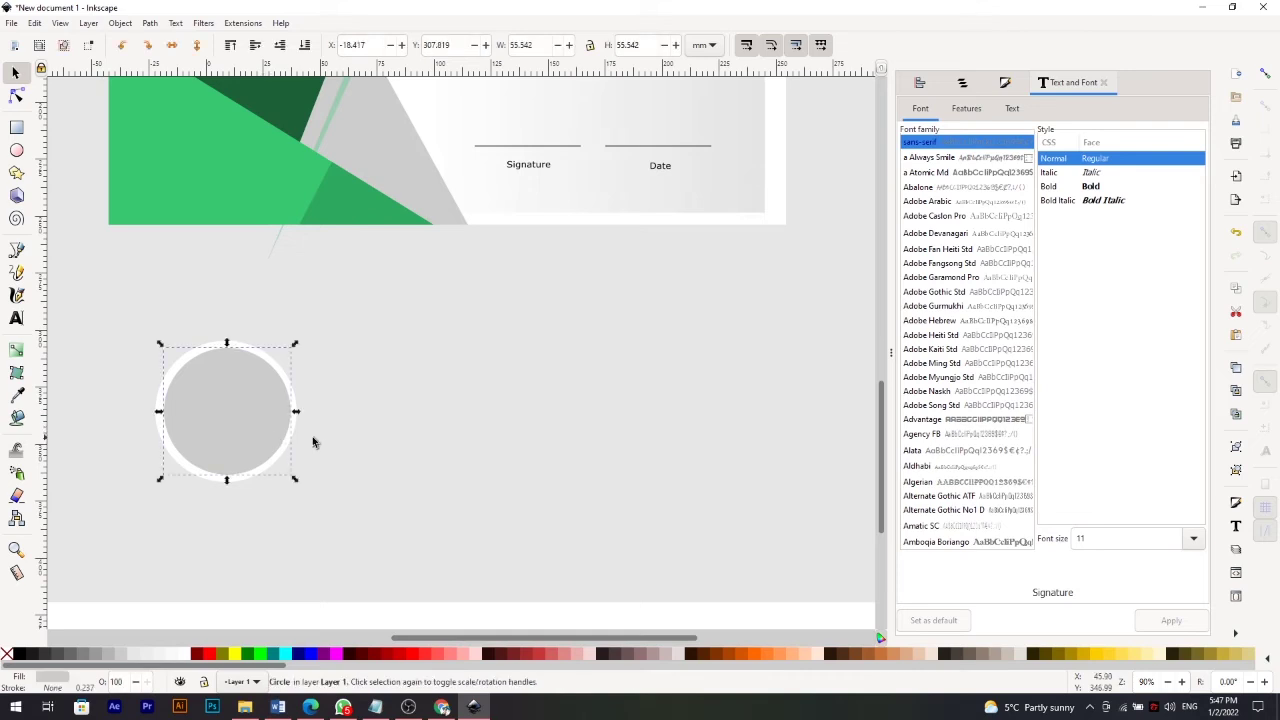
click(392, 443)
click(257, 428)
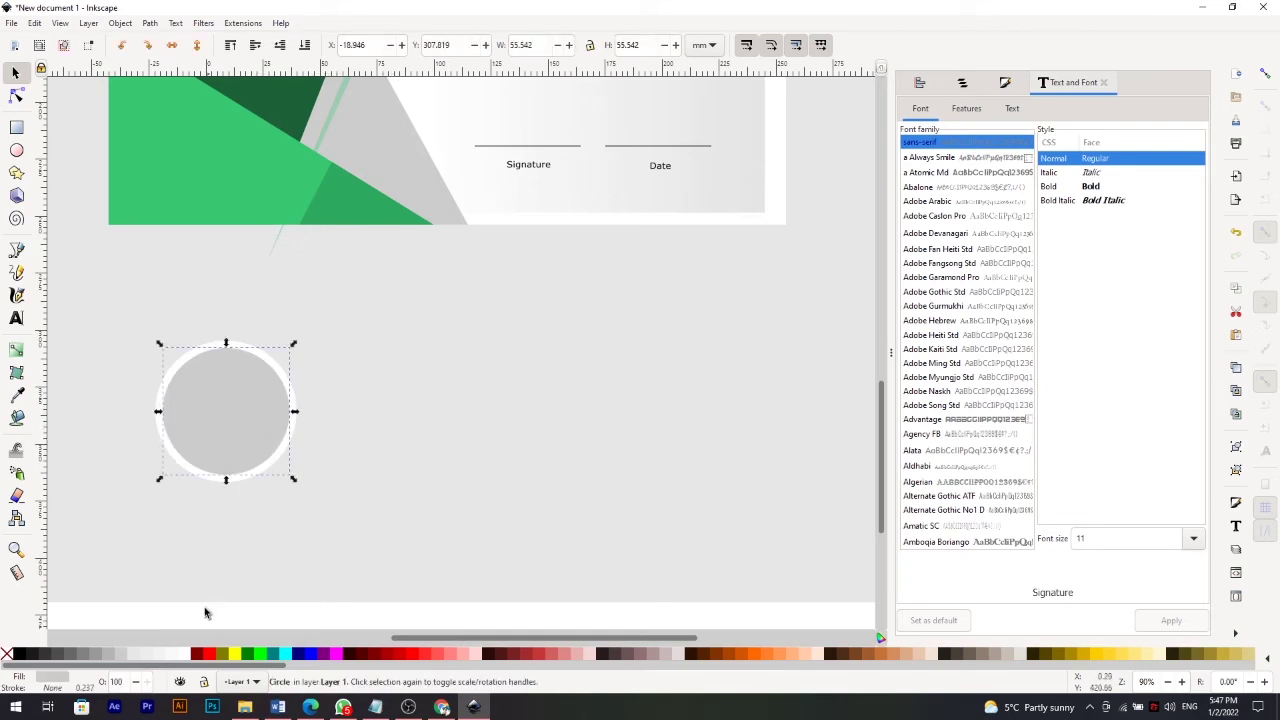
click(184, 654)
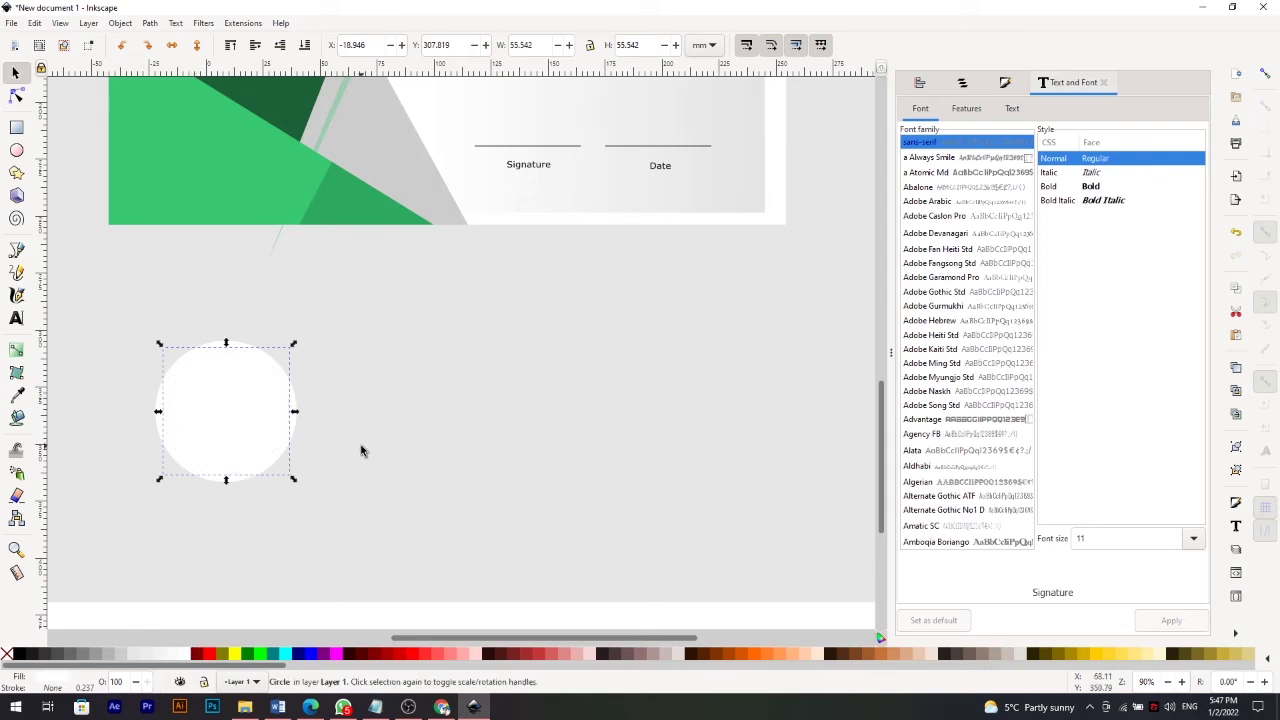
ctrl+scroll(297, 410, up, 4)
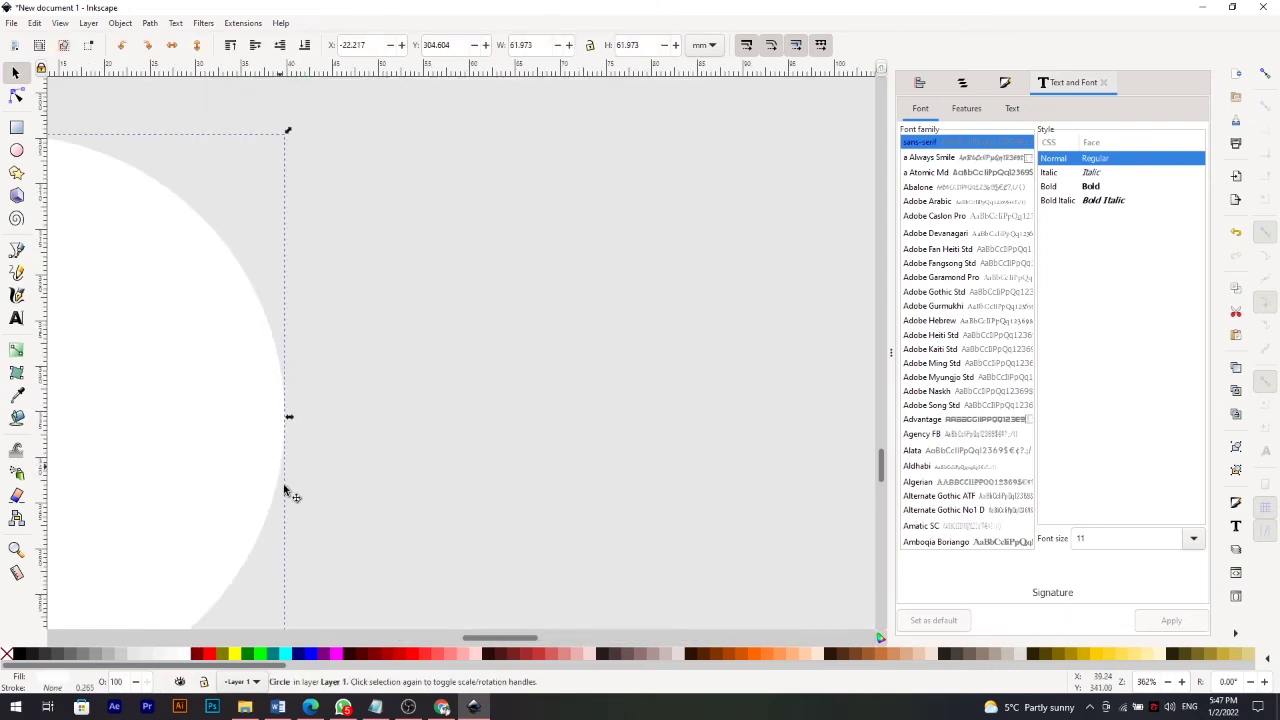
shift+click(128, 660)
ctrl+scroll(286, 557, down, 3)
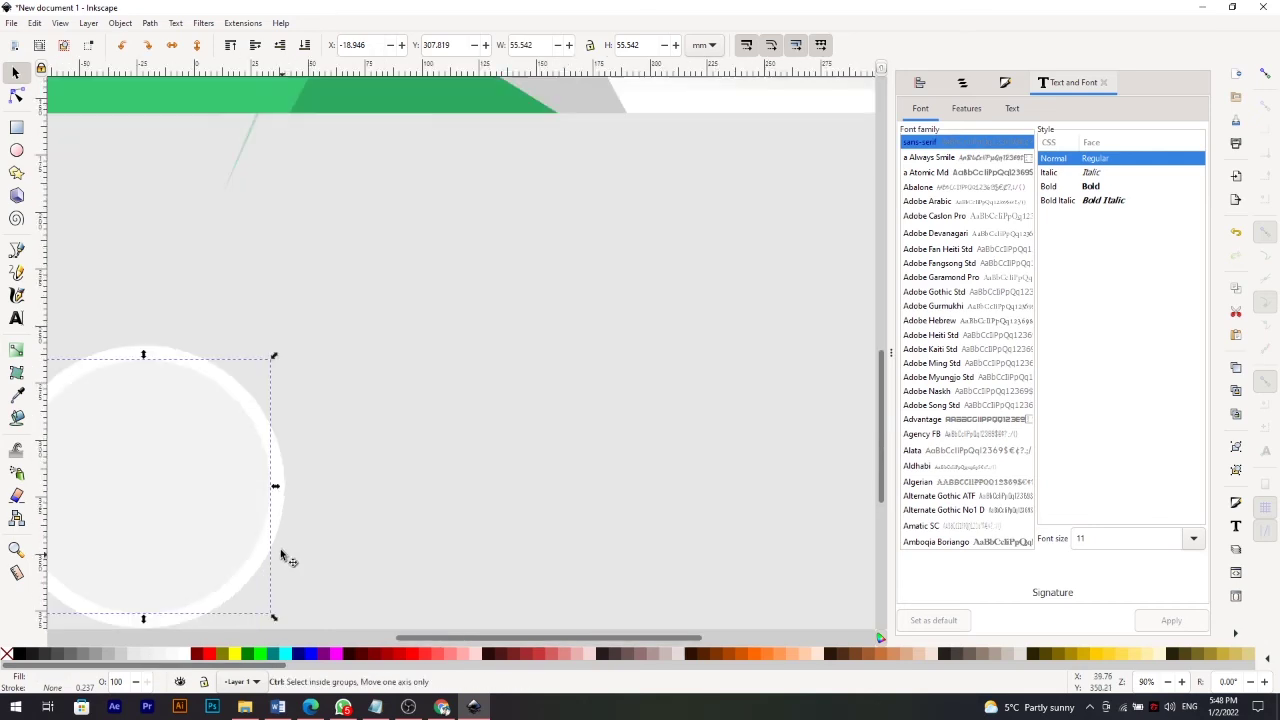
ctrl+scroll(200, 548, down, 2)
ctrl+scroll(137, 432, up, 2)
Type 2022, enlarge it, and place it on the circle.
text(t)
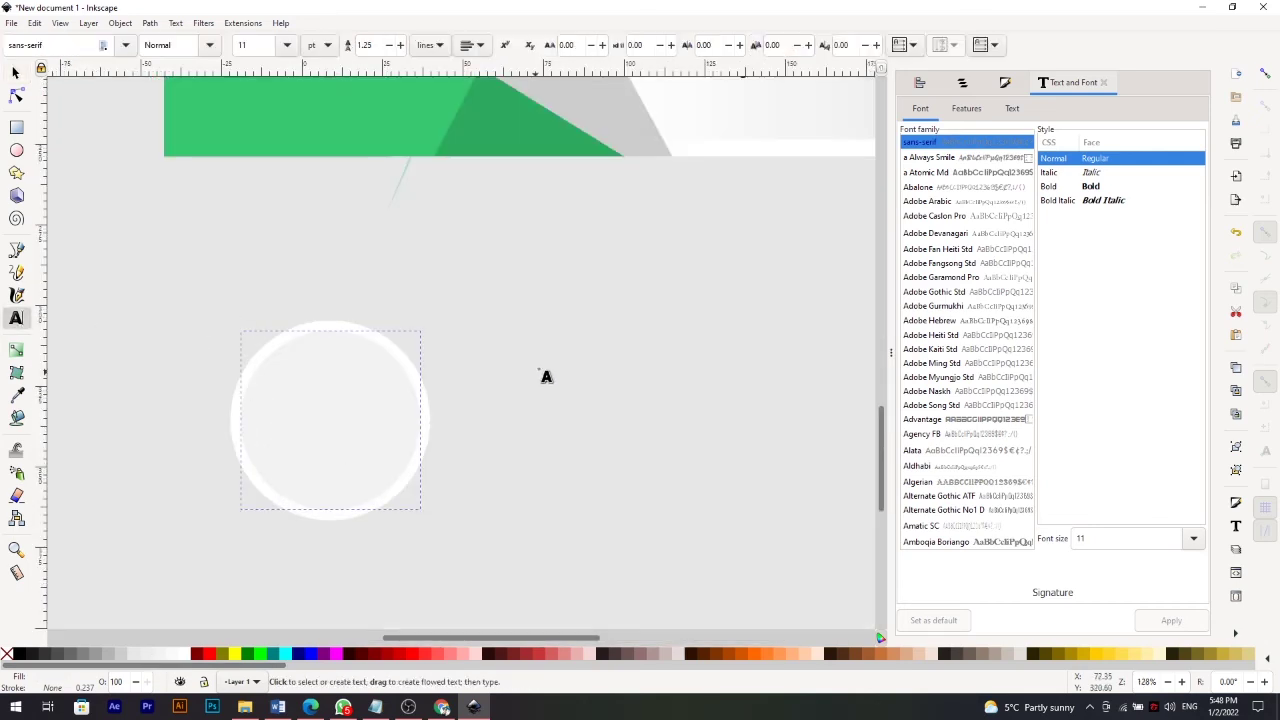
text(2022)
click(14, 73)
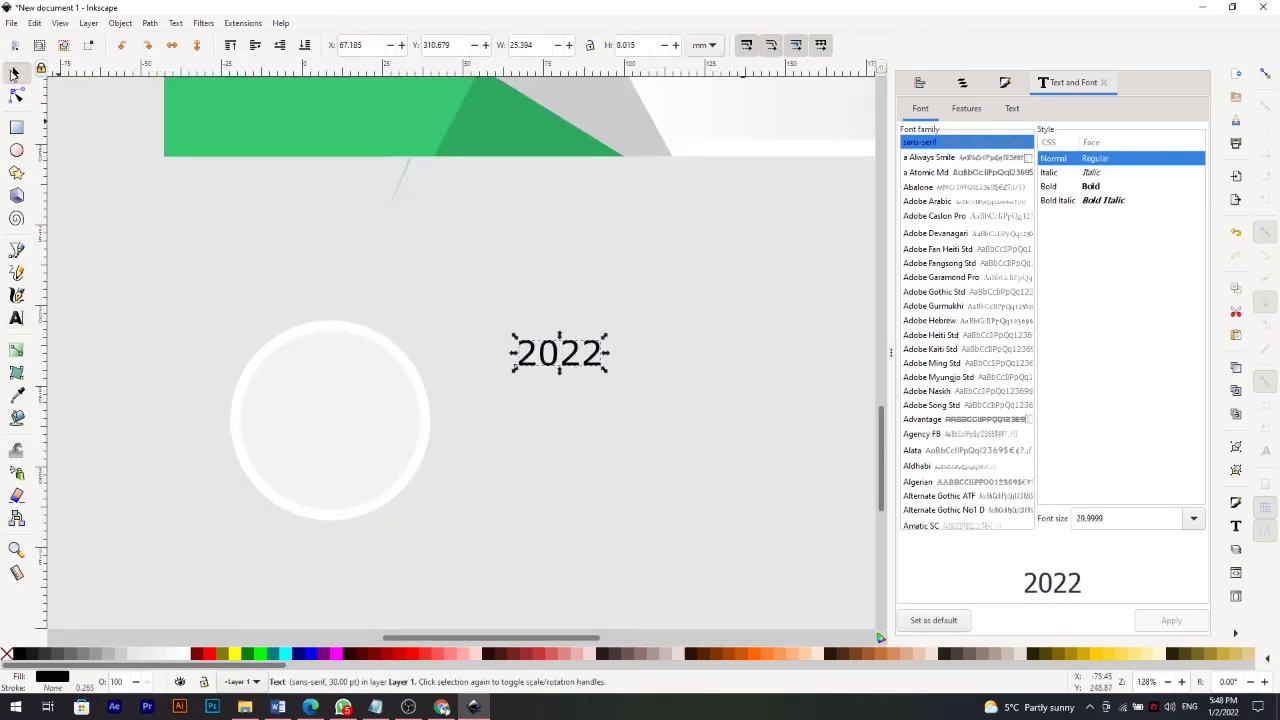
mouse_move(608, 370)
mouse_down()
mouse_move(670, 410)
mouse_move(385, 405)
mouse_up()
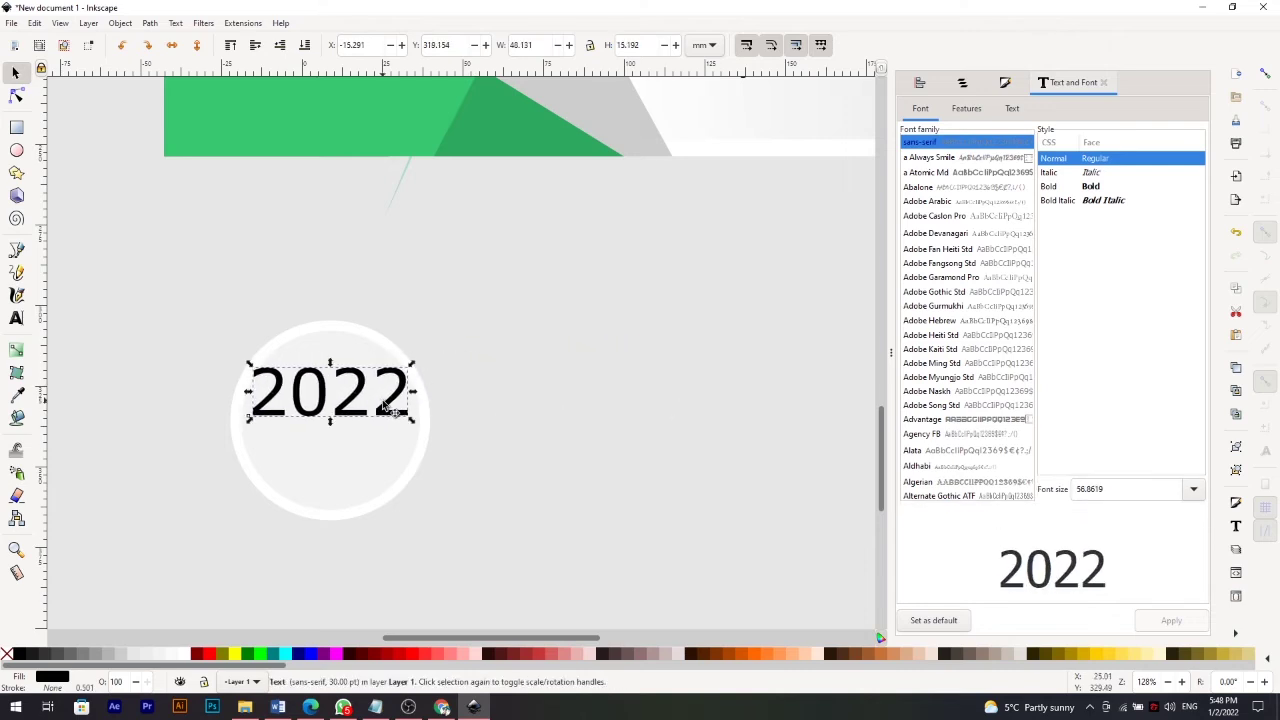
Add an AWARD text under 2022 on the circle, nudging 2022 slightly down.
click(16, 317)
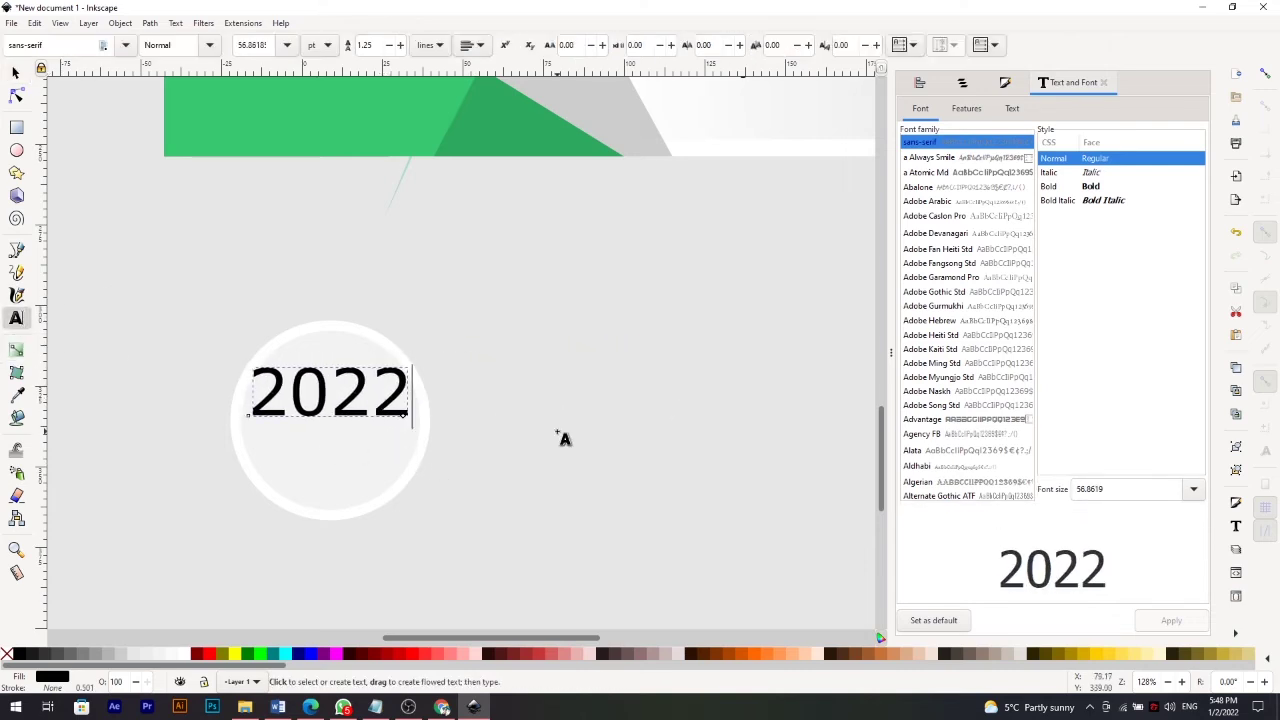
click(557, 430)
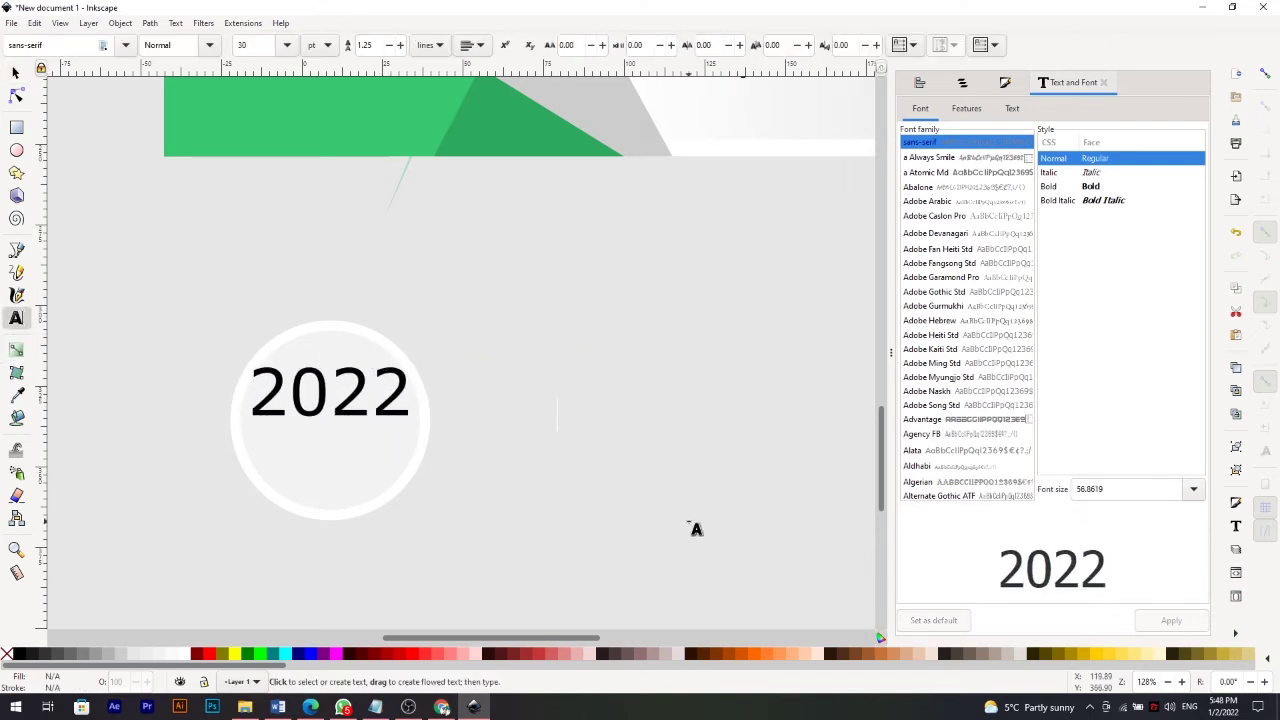
text(AWARD)
click(15, 73)
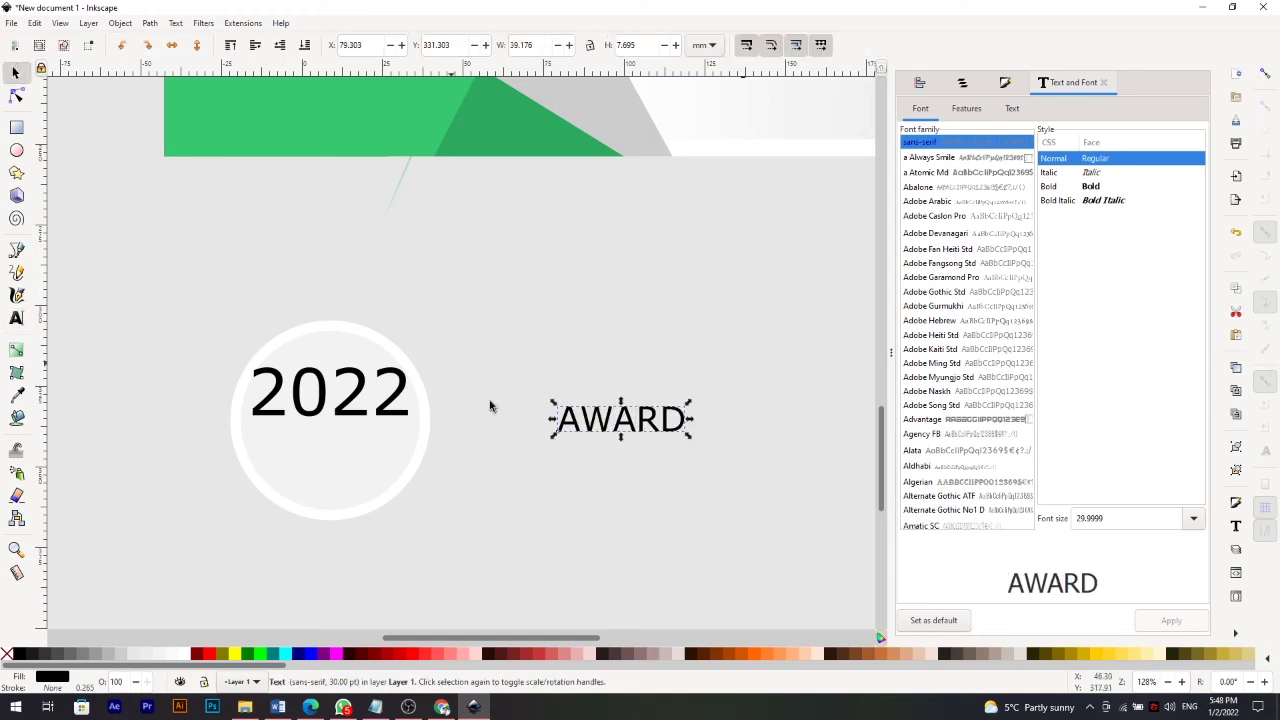
mouse_move(623, 430)
mouse_down()
mouse_move(360, 450)
mouse_move(406, 472)
mouse_move(397, 457)
mouse_move(388, 471)
mouse_up()
click(380, 412)
drag(380, 412, 385, 417)
Apply Bold to AWARD in Text and Font, then select 2022 with the circle.
click(383, 450)
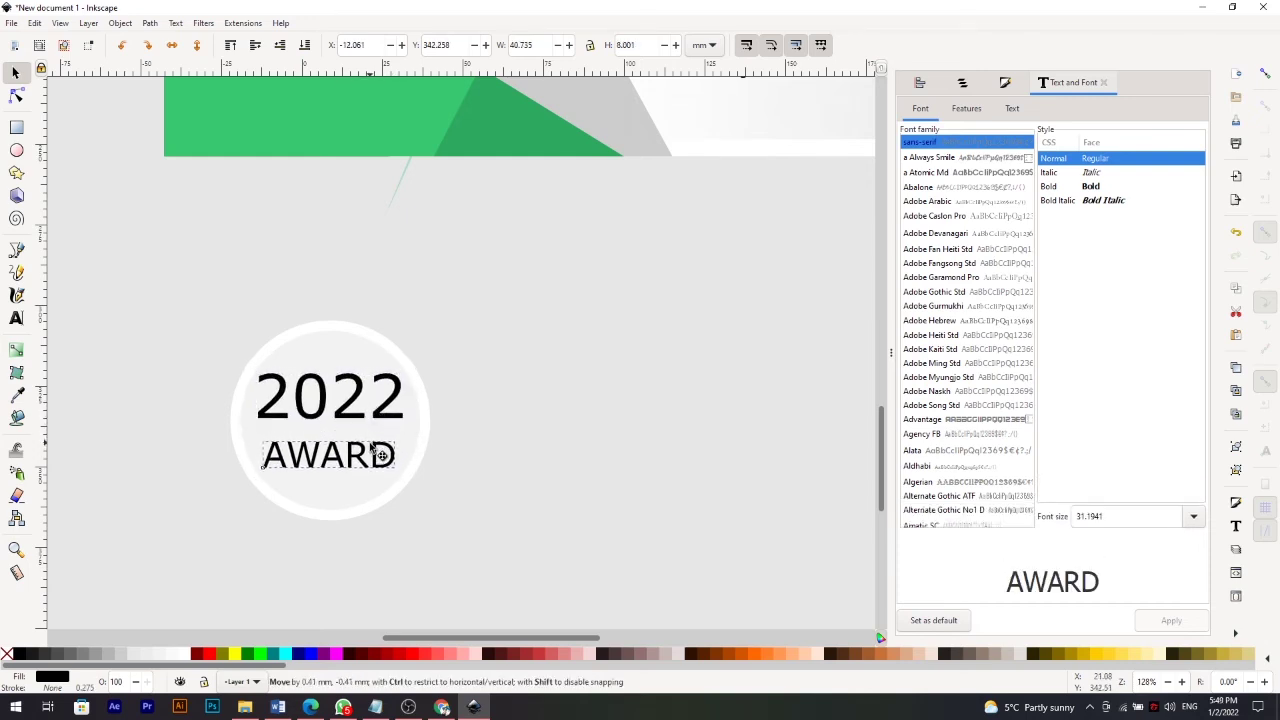
click(371, 413)
click(391, 466)
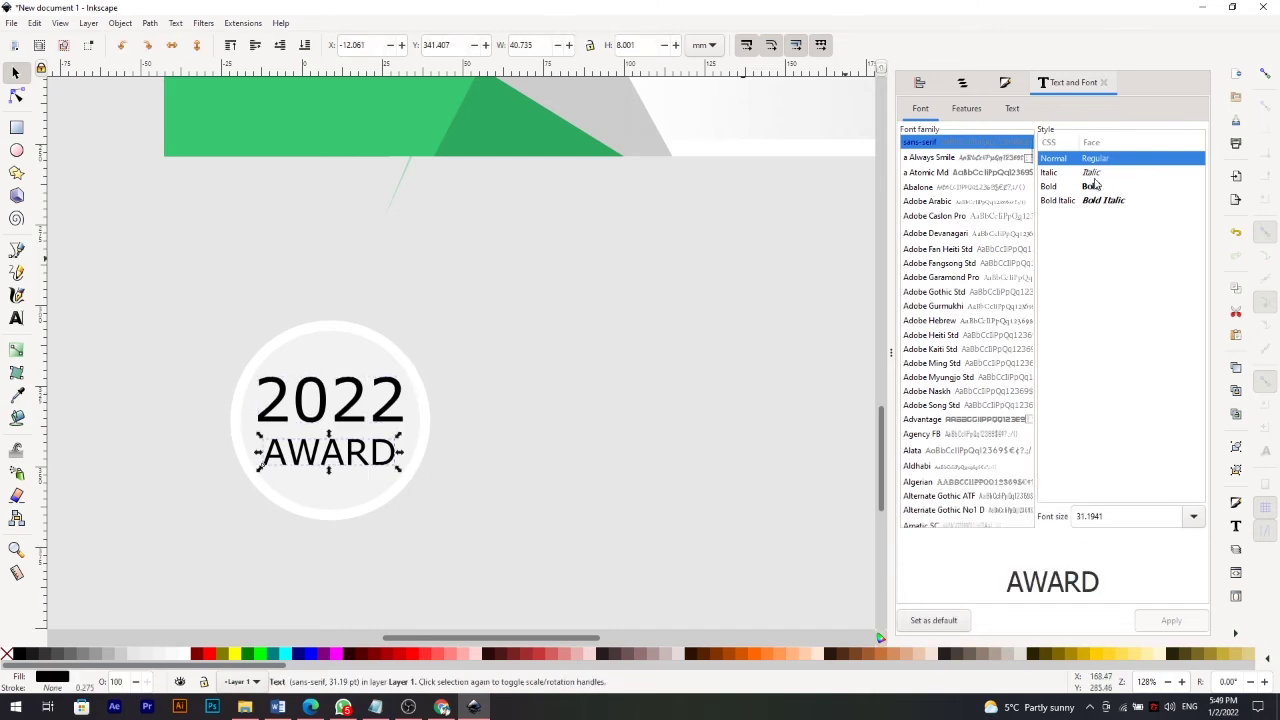
click(1090, 186)
click(1170, 621)
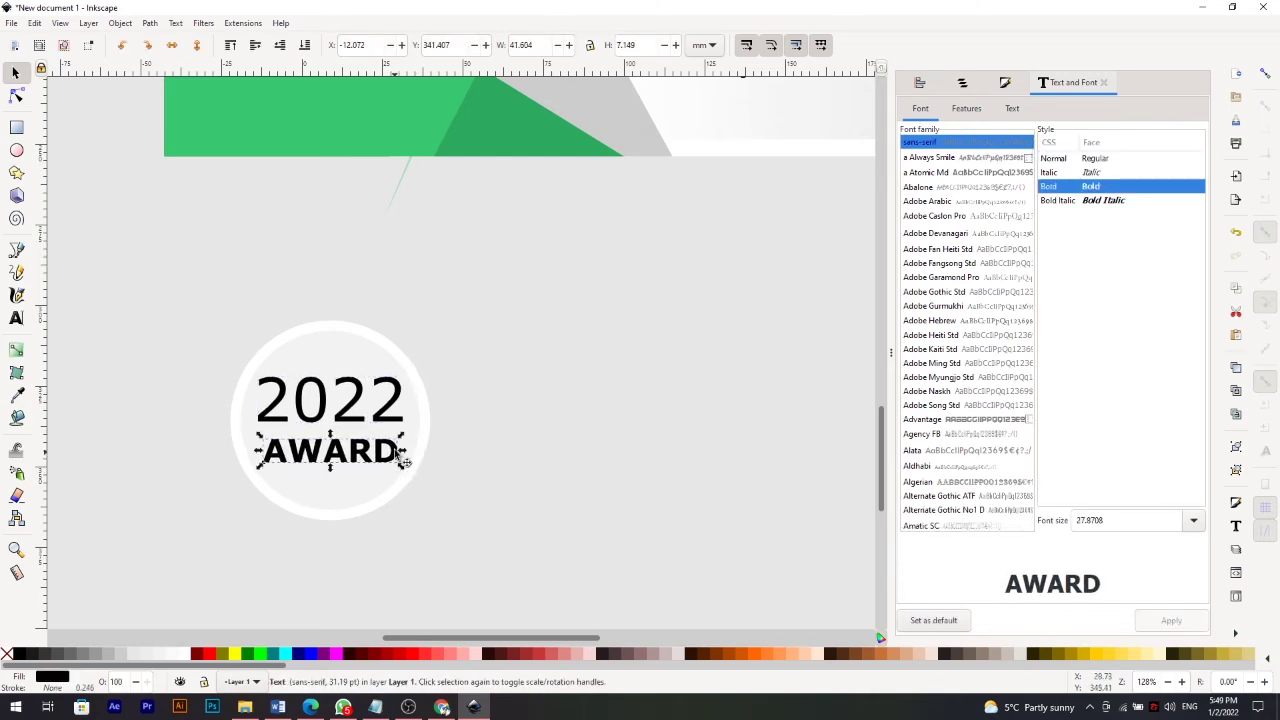
click(330, 400)
shift+click(372, 360)
Move and shrink the badge into the certificate's lower-left corner.
scroll(371, 357, down, 1)
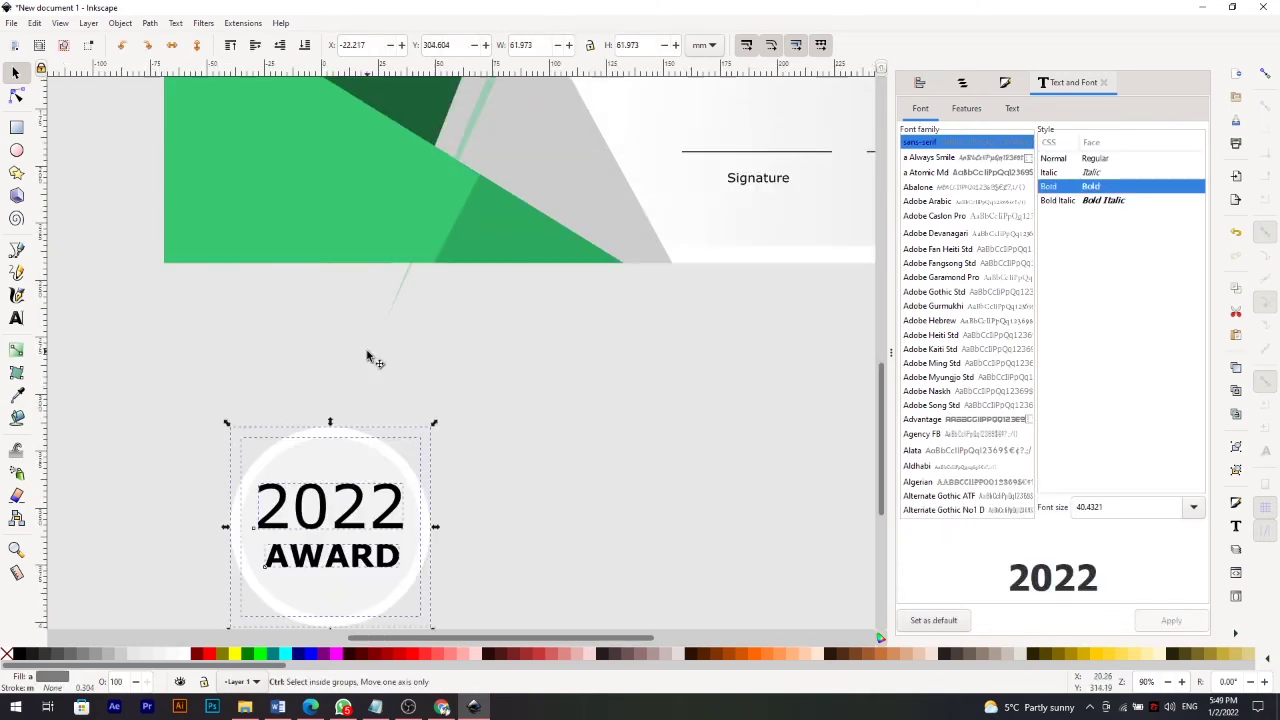
drag(371, 357, 339, 166)
drag(381, 315, 334, 277)
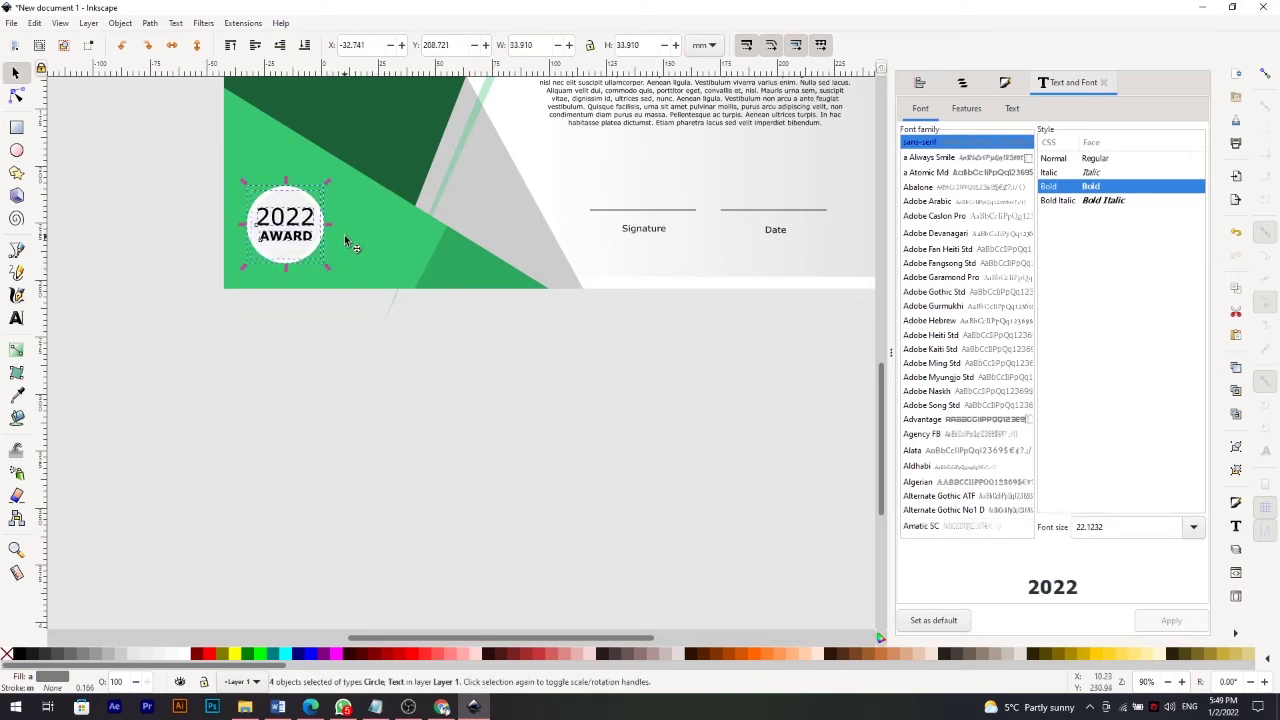
scroll(351, 240, up, 5)
scroll(393, 447, up, 1)
scroll(354, 410, up, 3)
scroll(337, 449, down, 1)
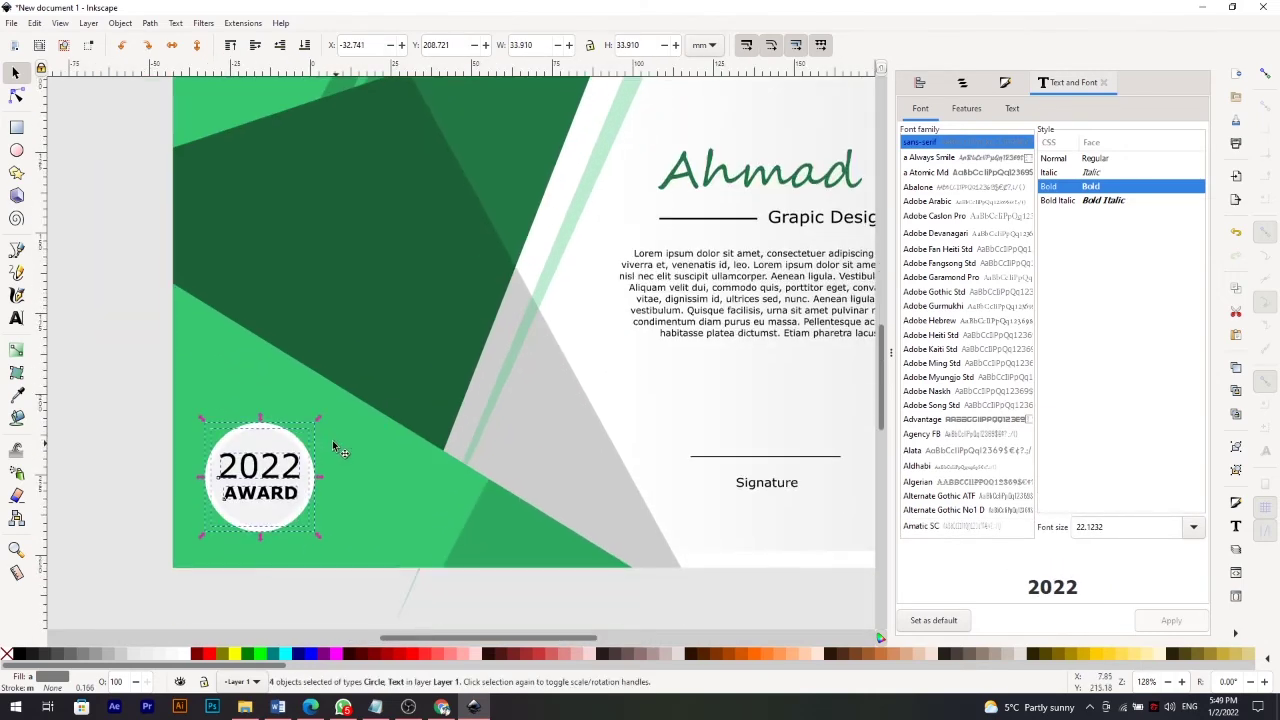
Give the badge circle a white fill in Fill and Stroke.
key(Tab)
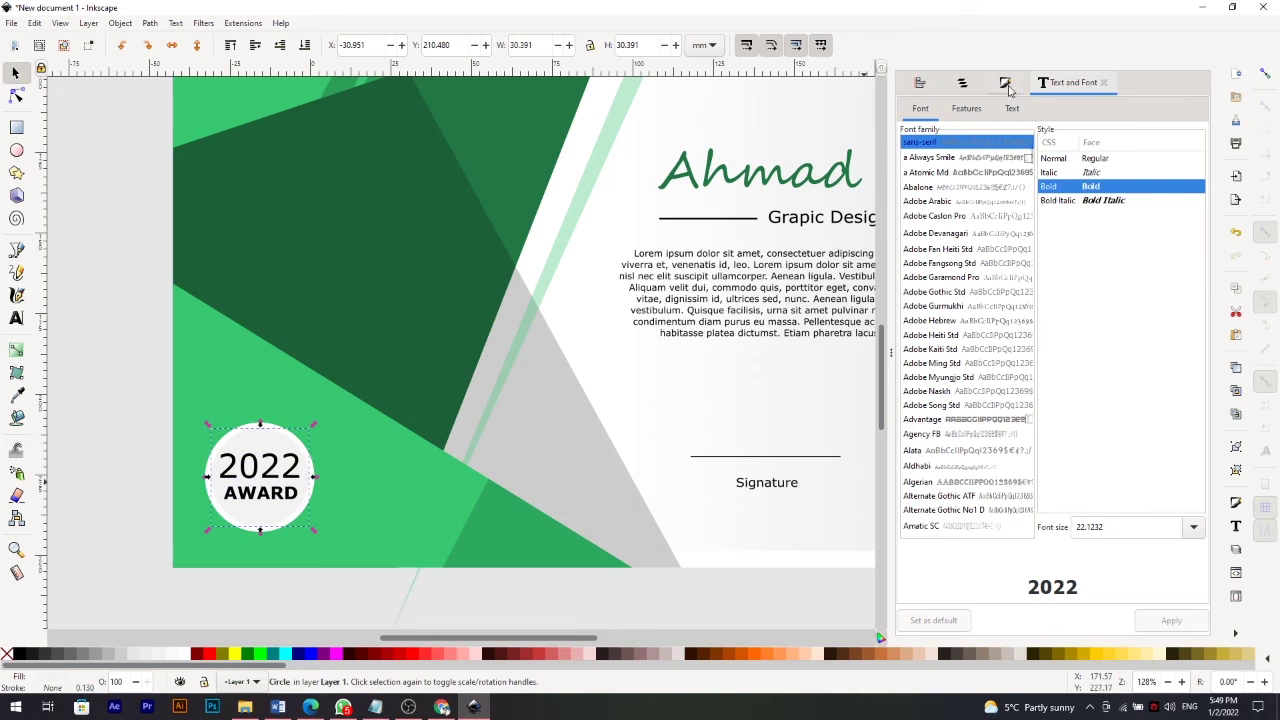
click(1005, 84)
click(977, 86)
click(1018, 88)
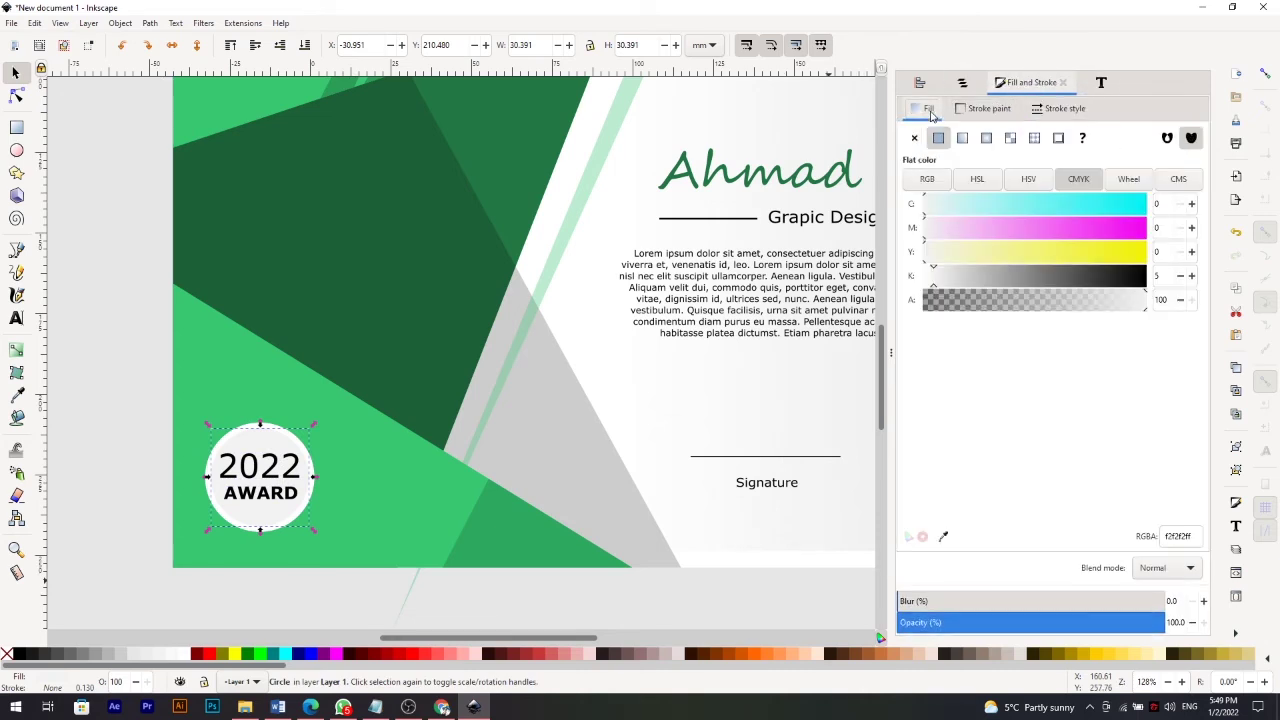
click(260, 470)
alt+click(260, 470)
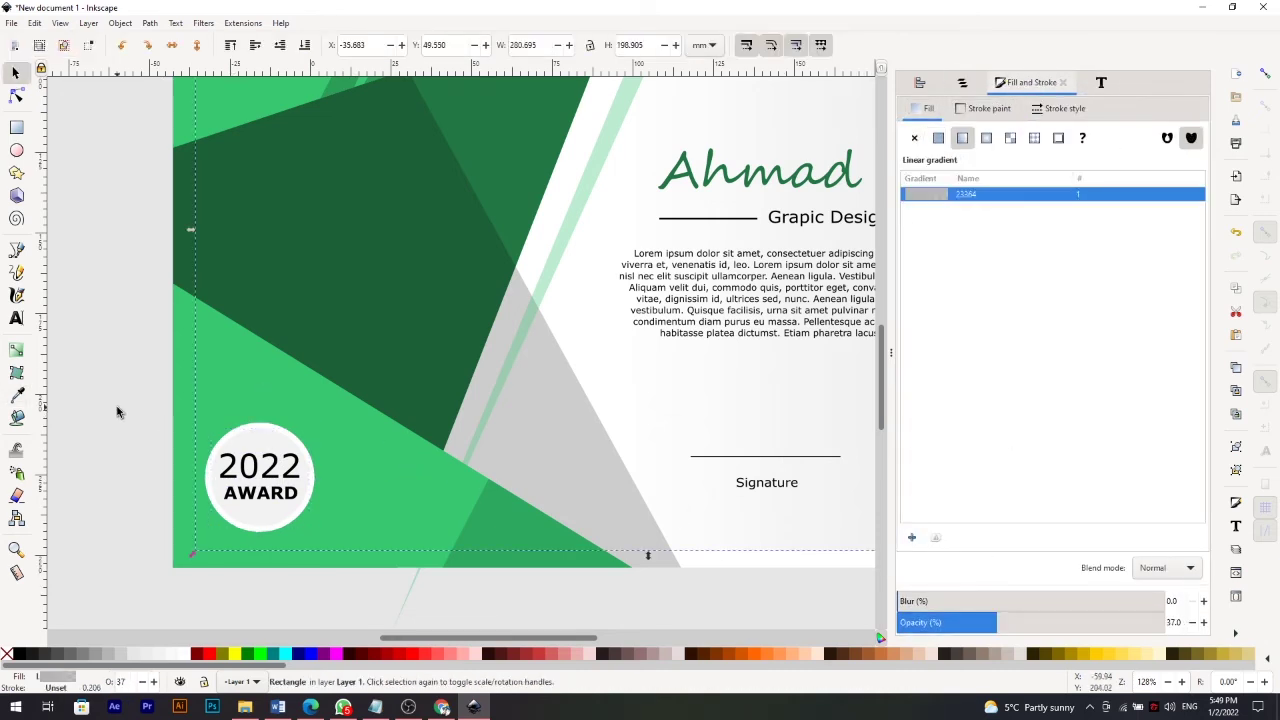
click(300, 450)
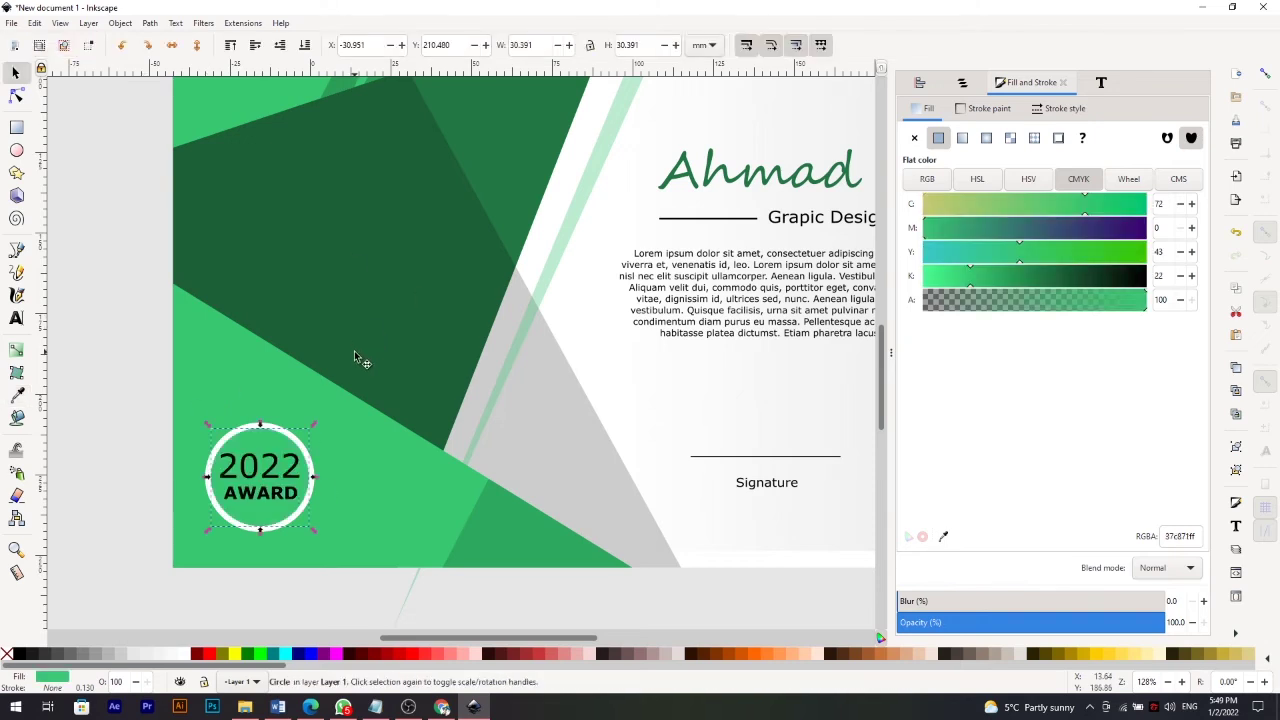
click(188, 654)
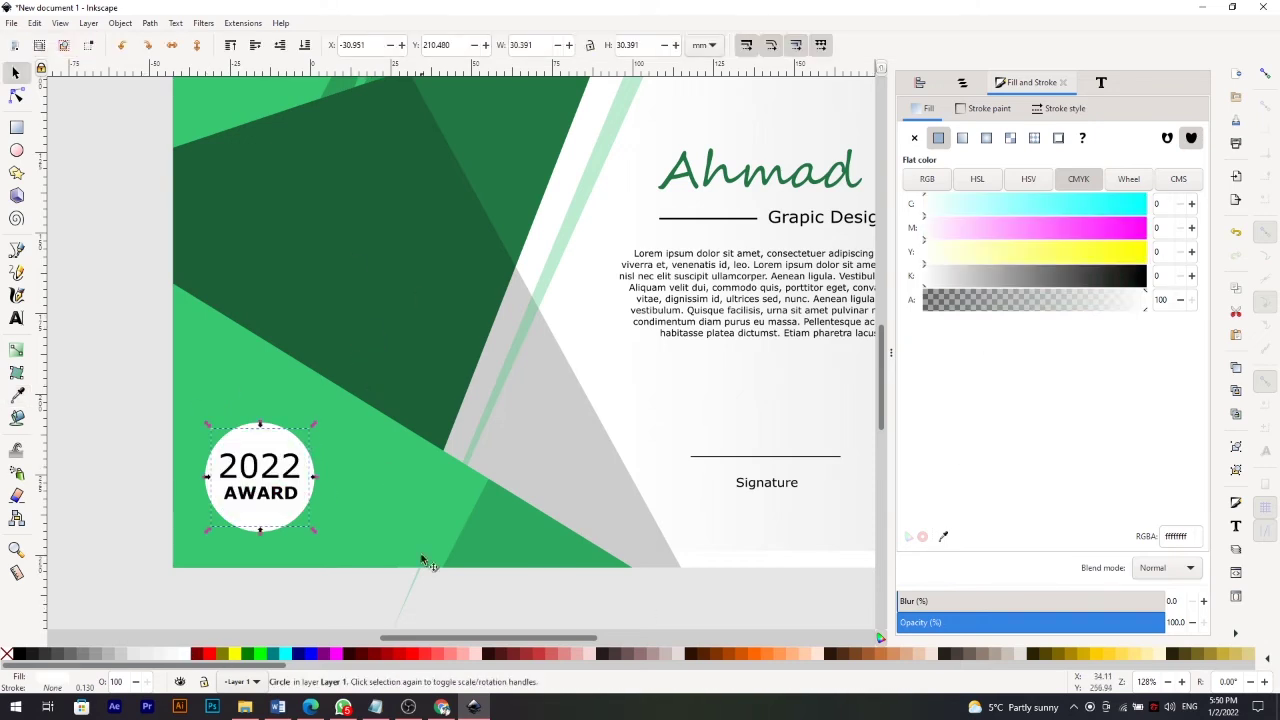
Raise the circle and try a green 37c871 fill, then undo back to white.
scroll(251, 442, up, 1)
key(Home)
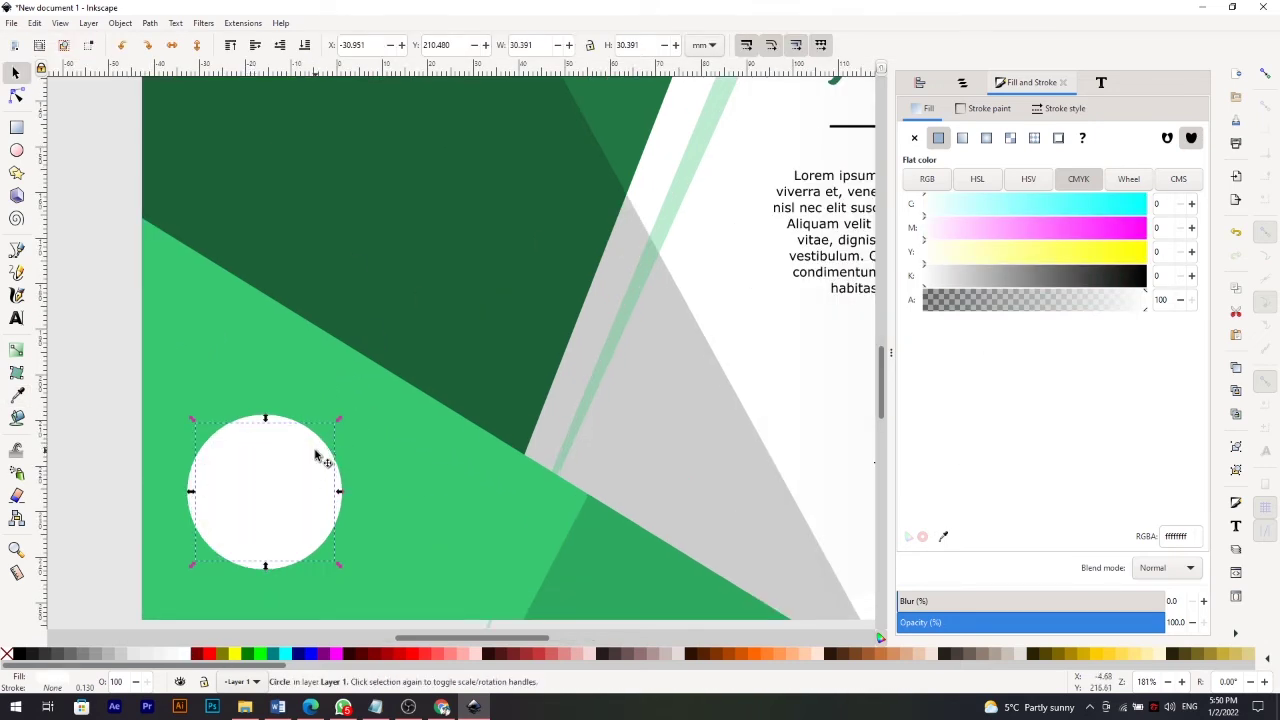
key(d)
click(477, 517)
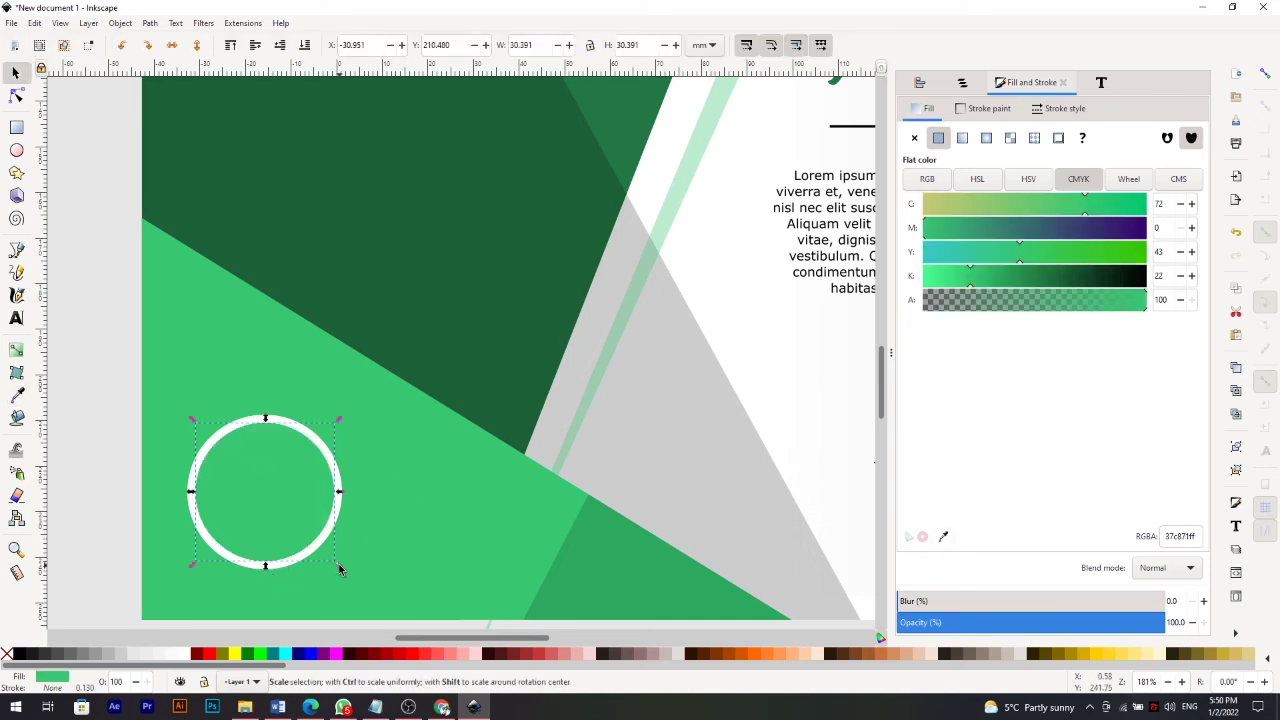
key(ctrl+z)
key(ctrl+z)
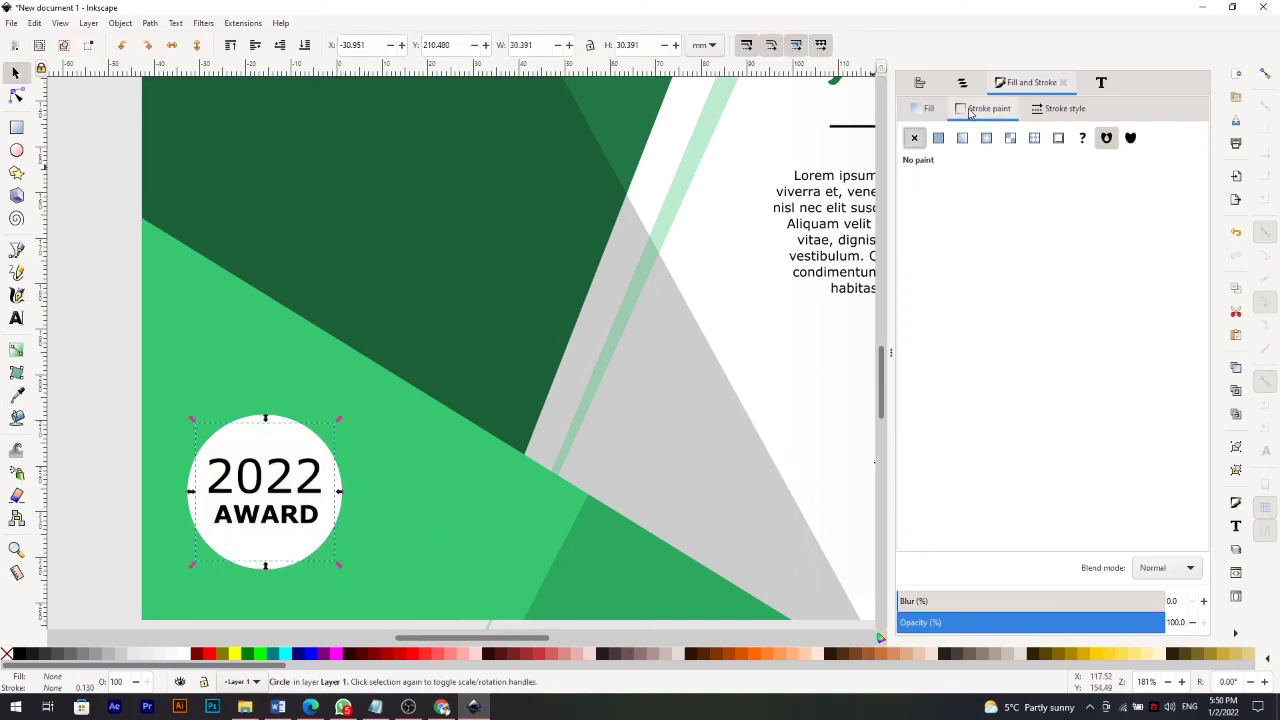
key(ctrl+z)
Stroke the circle green 37c871 at width 1.03 to form a ring.
click(942, 538)
click(410, 465)
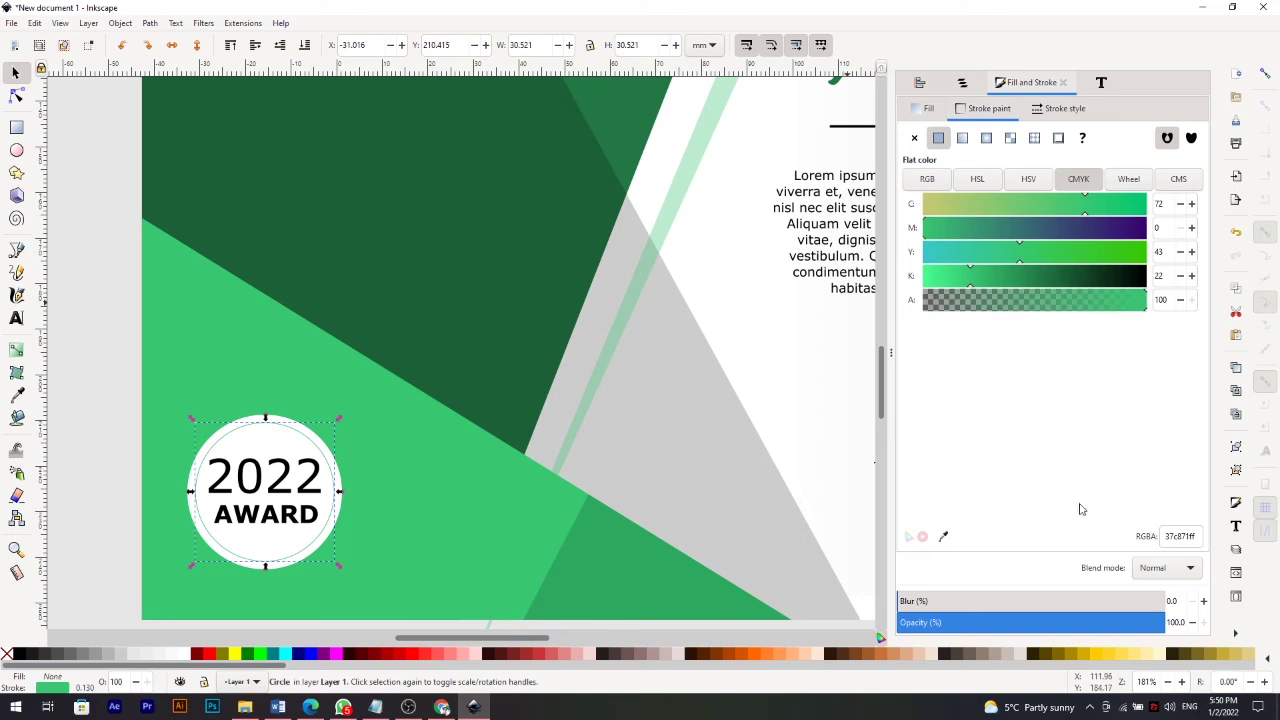
click(1060, 108)
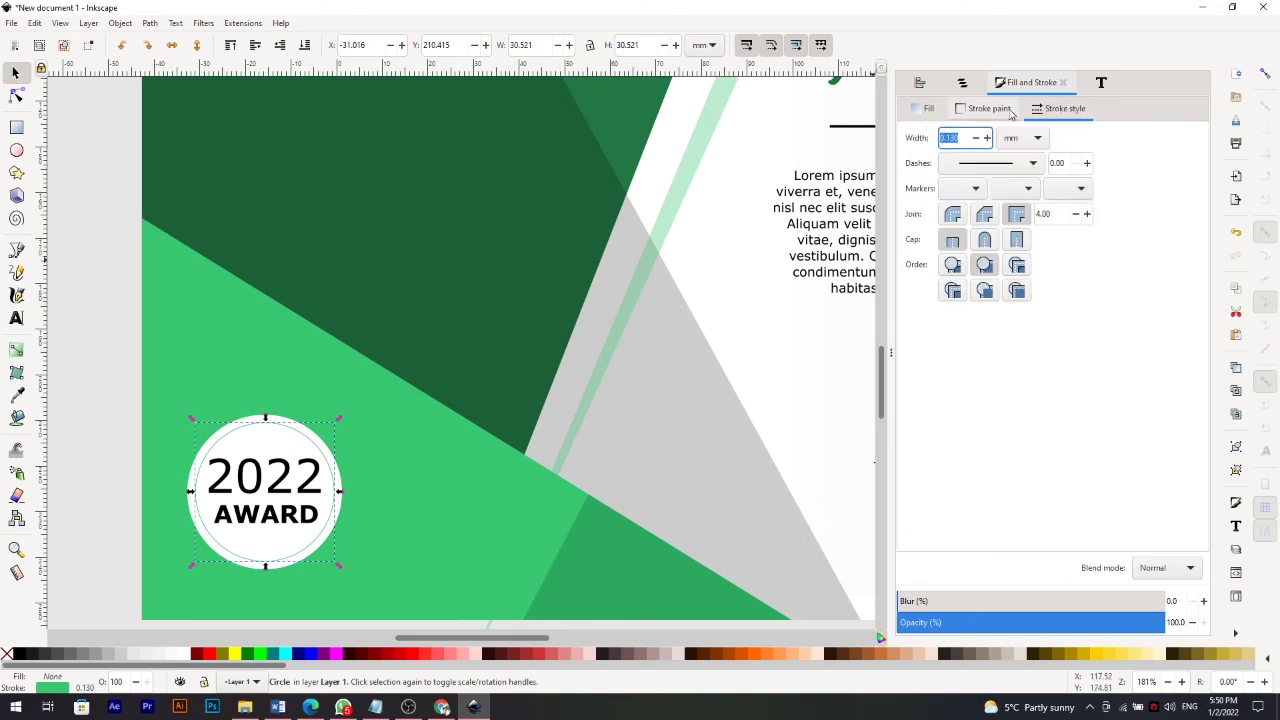
scroll(955, 137, up, 9)
click(314, 485)
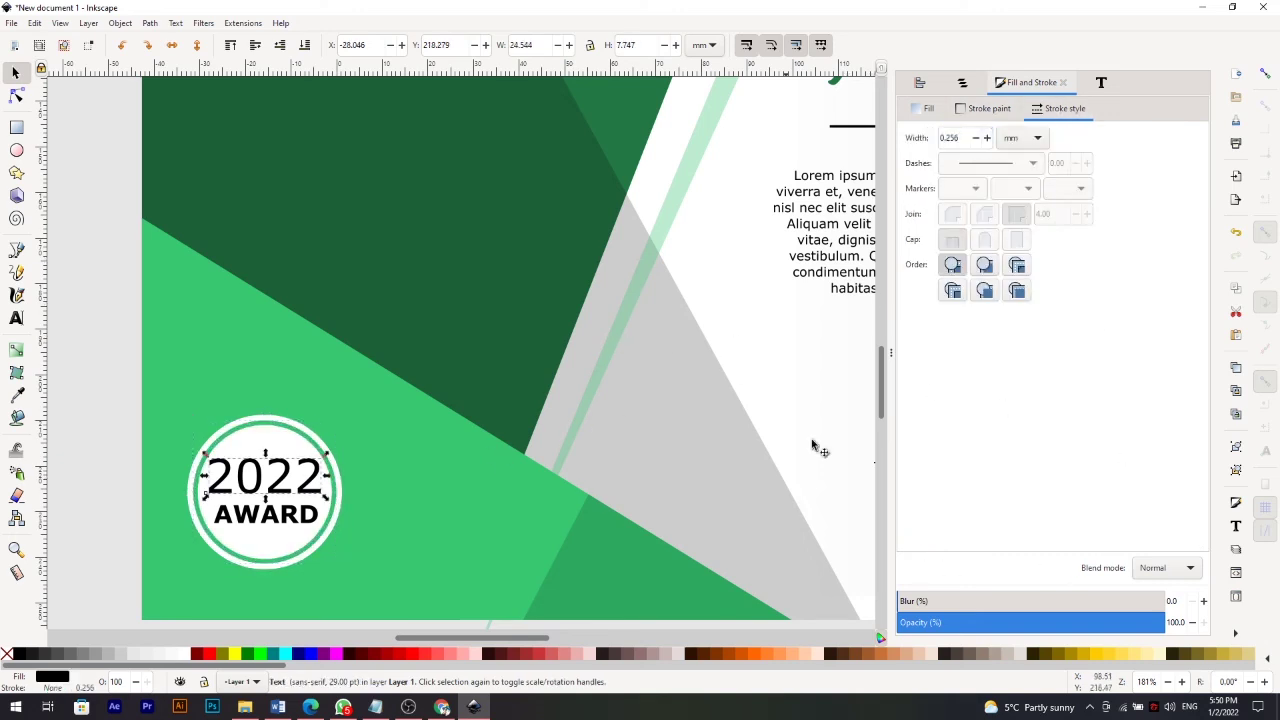
drag(322, 493, 325, 500)
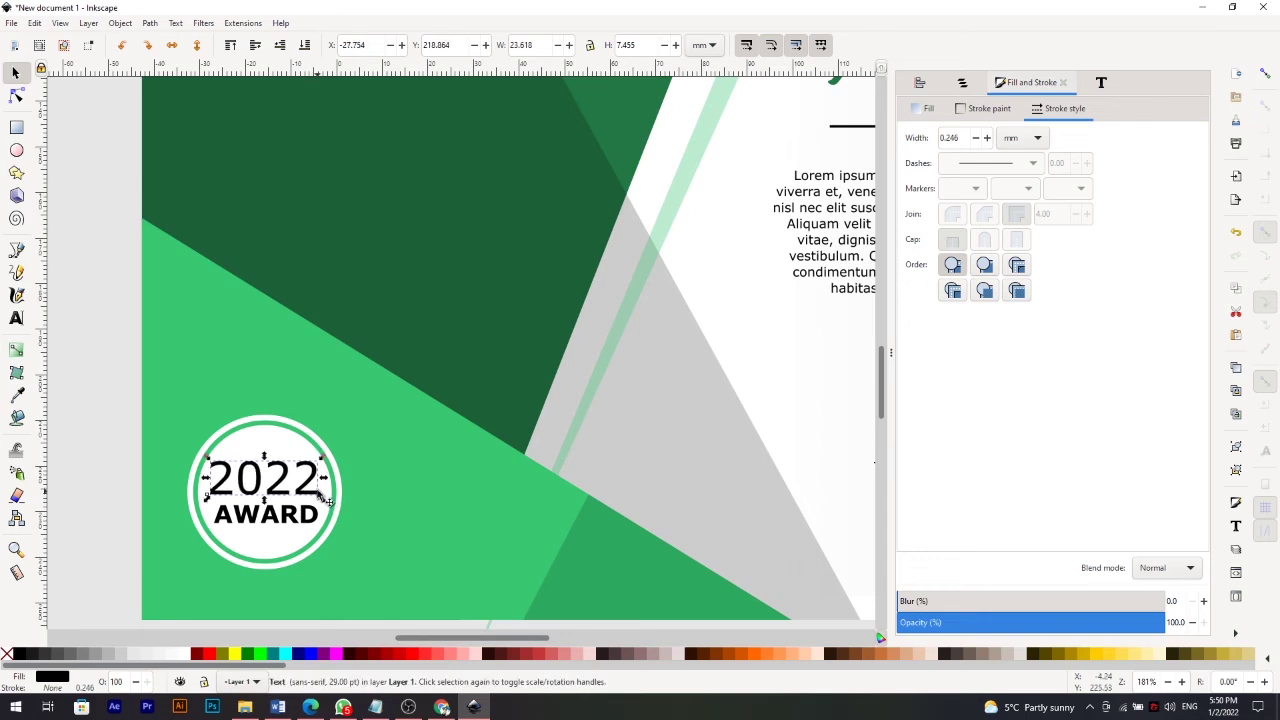
key(ctrl+z)
Colour the 2022 and AWARD texts green.
scroll(1030, 88, down, 1)
scroll(1030, 88, up, 1)
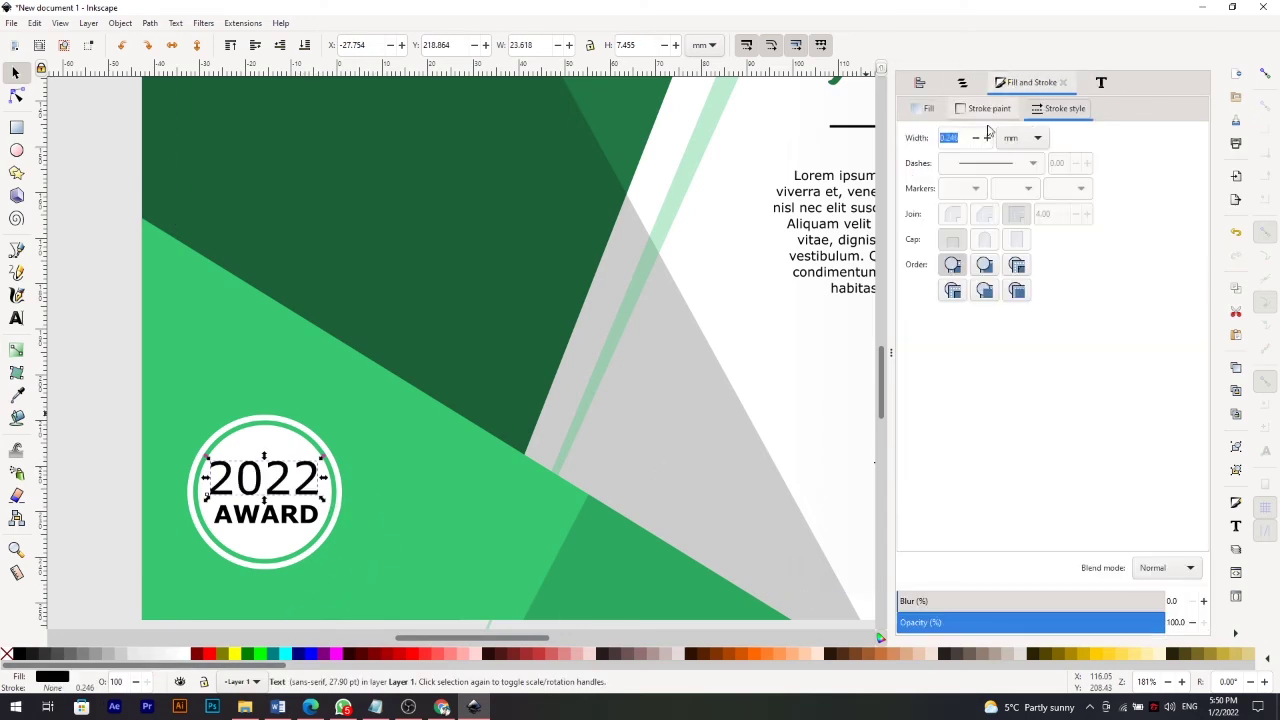
click(988, 108)
key(Tab)
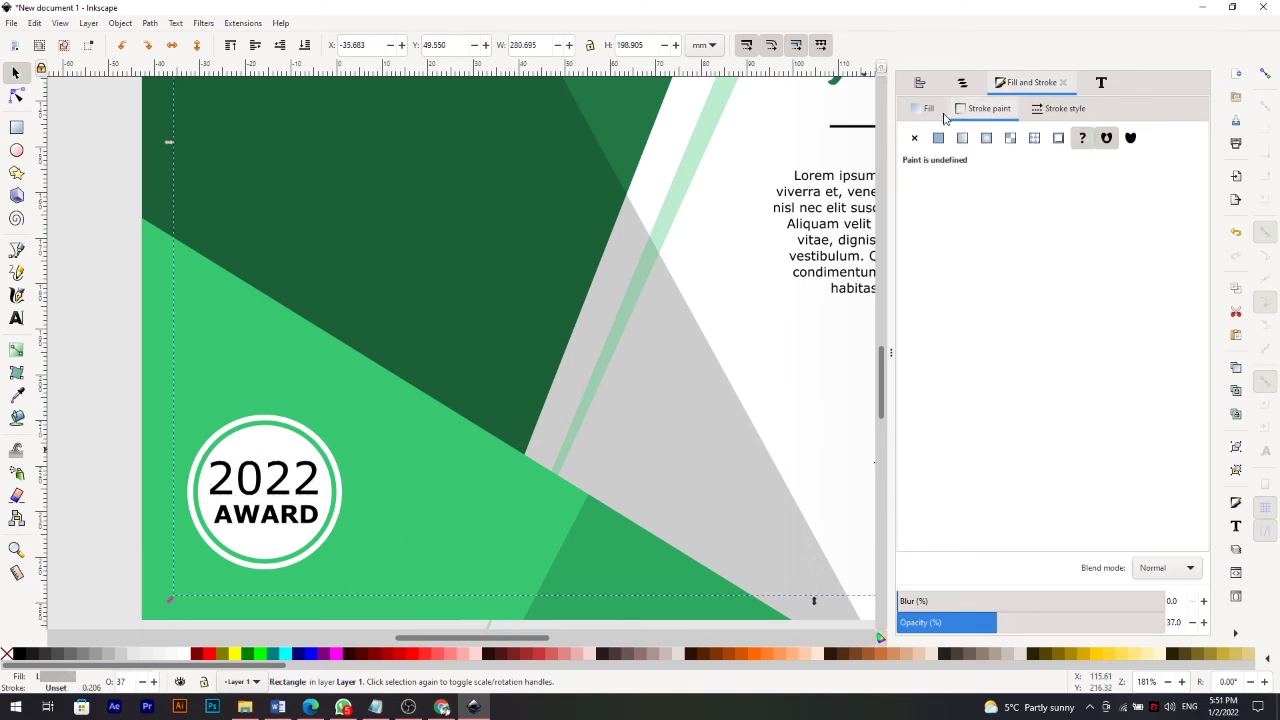
click(930, 108)
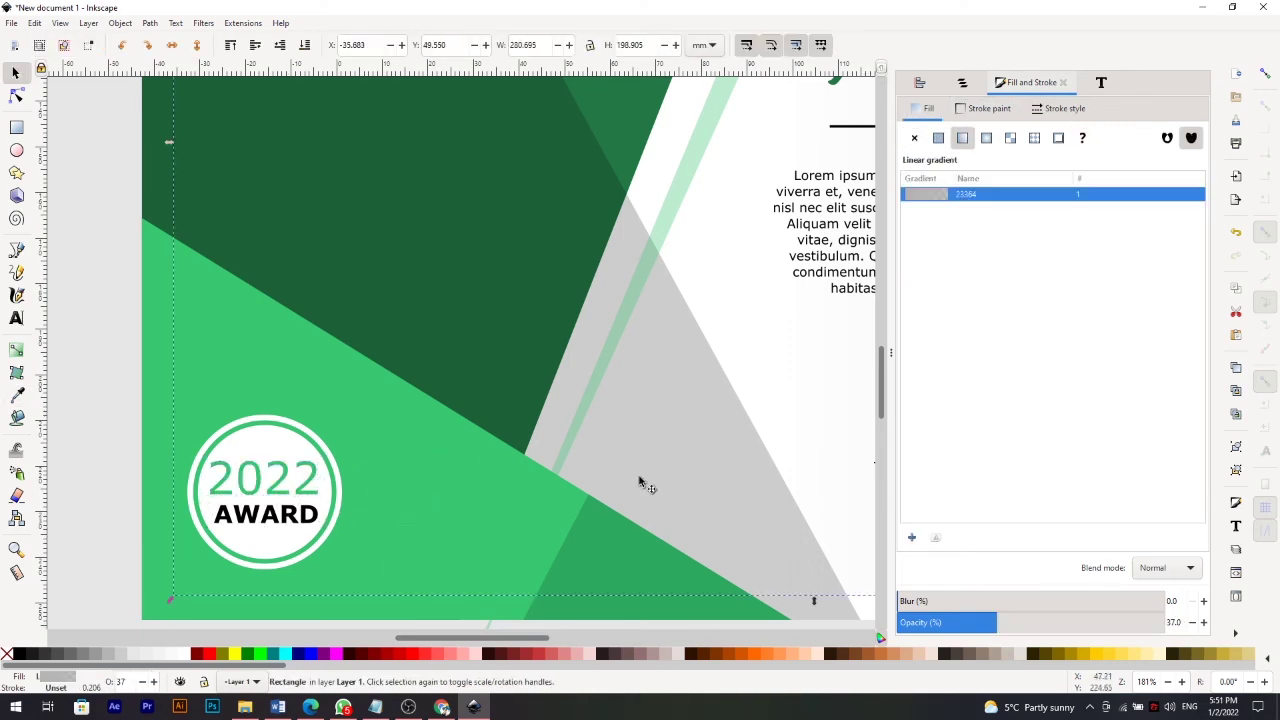
click(302, 502)
alt+click(310, 478)
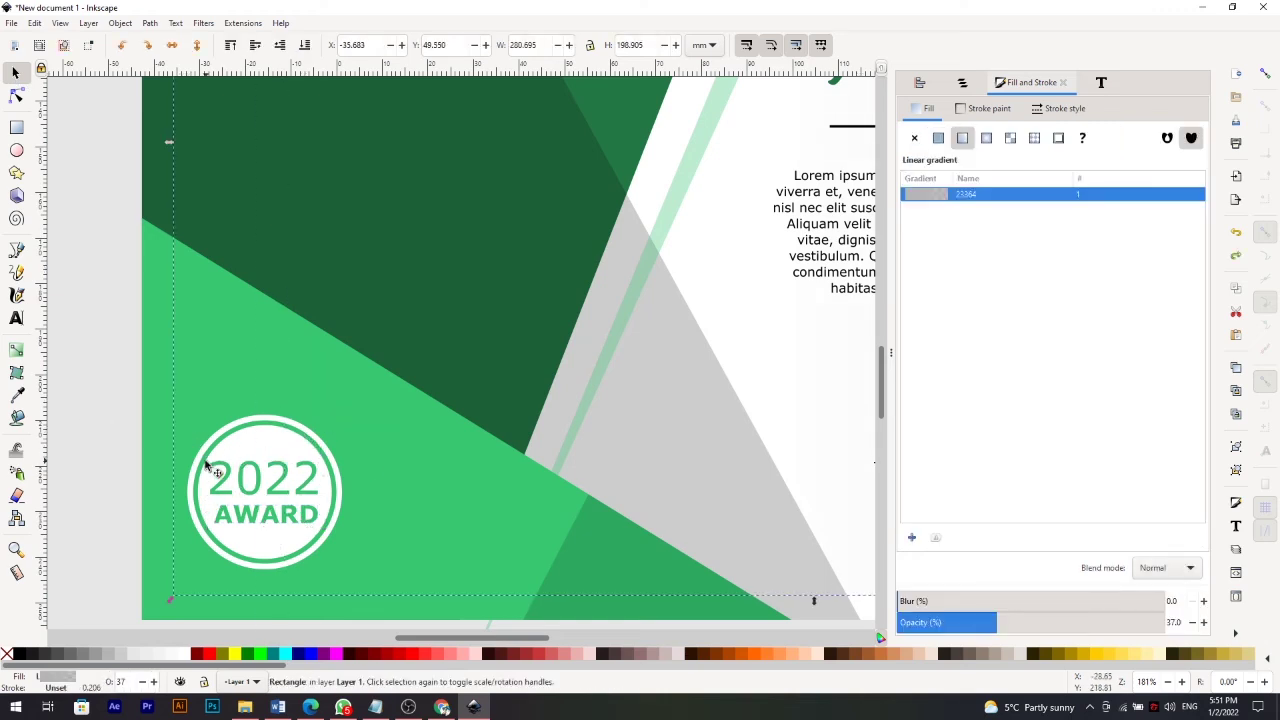
click(250, 440)
Lock rect23274 and path12308 in the Objects list, then select the four badge pieces.
click(178, 355)
key(ctrl+shift+o)
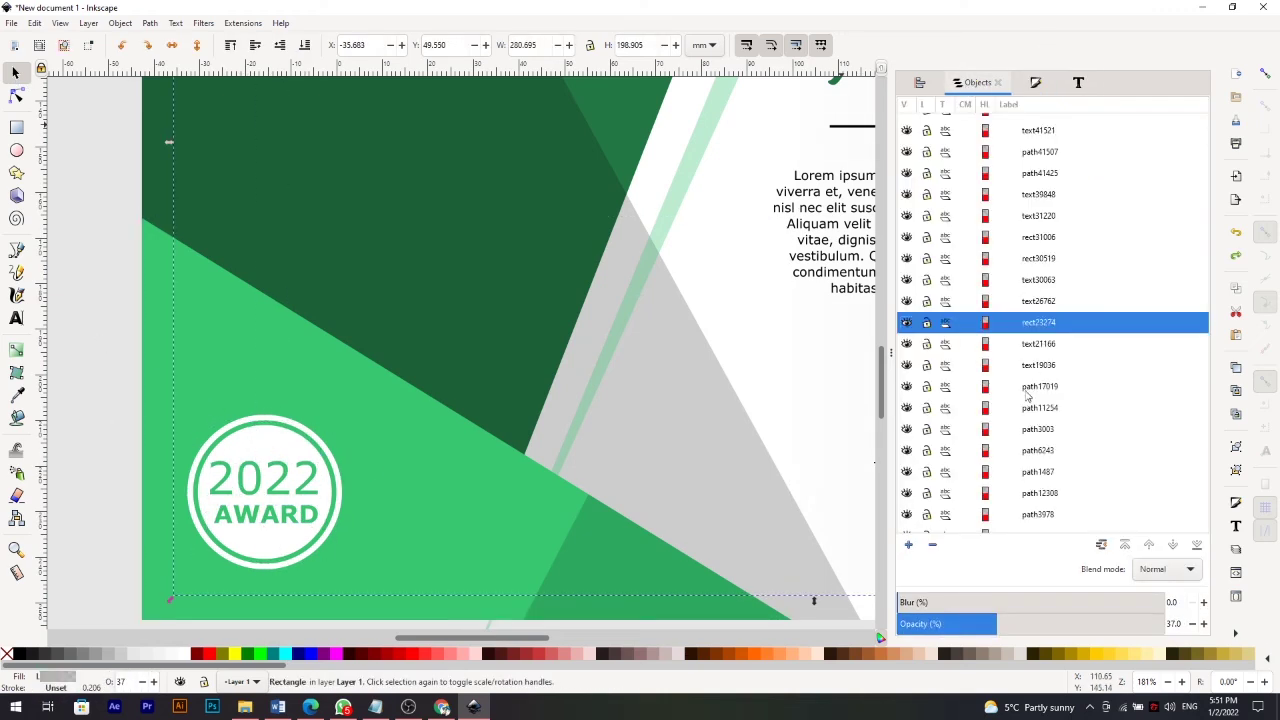
click(926, 322)
click(926, 398)
click(183, 421)
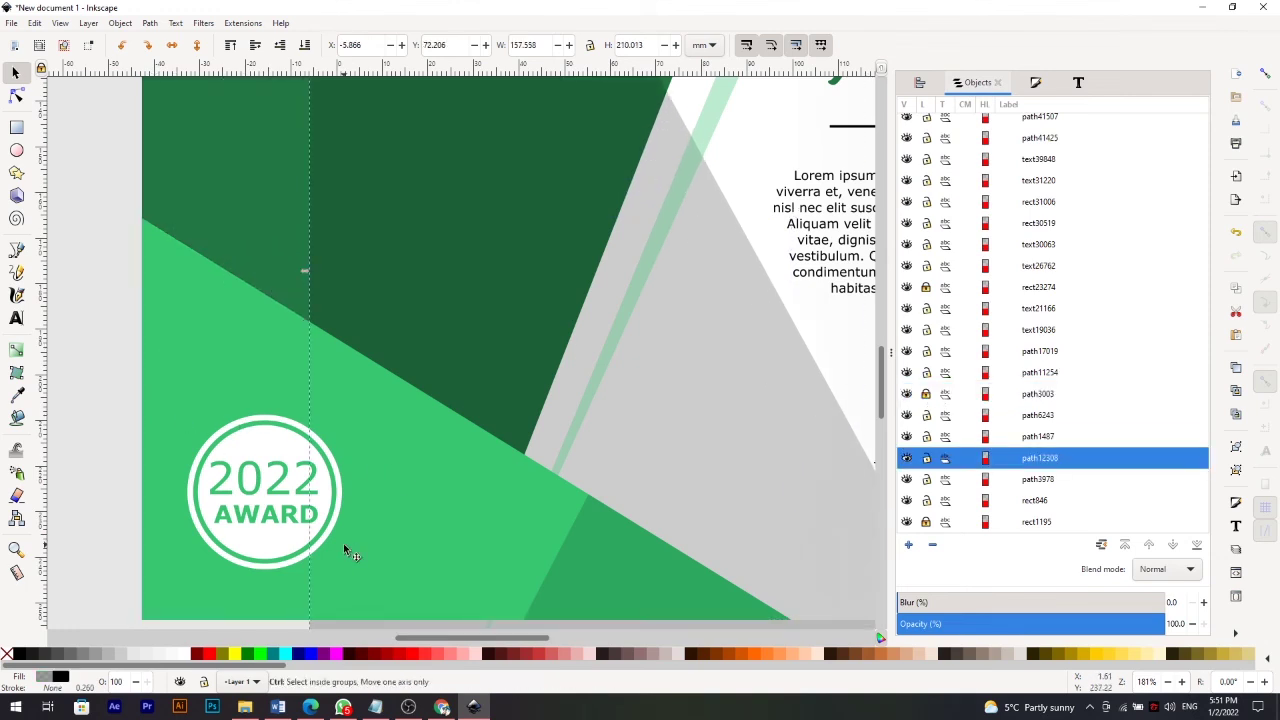
click(926, 457)
click(329, 537)
drag(172, 412, 350, 586)
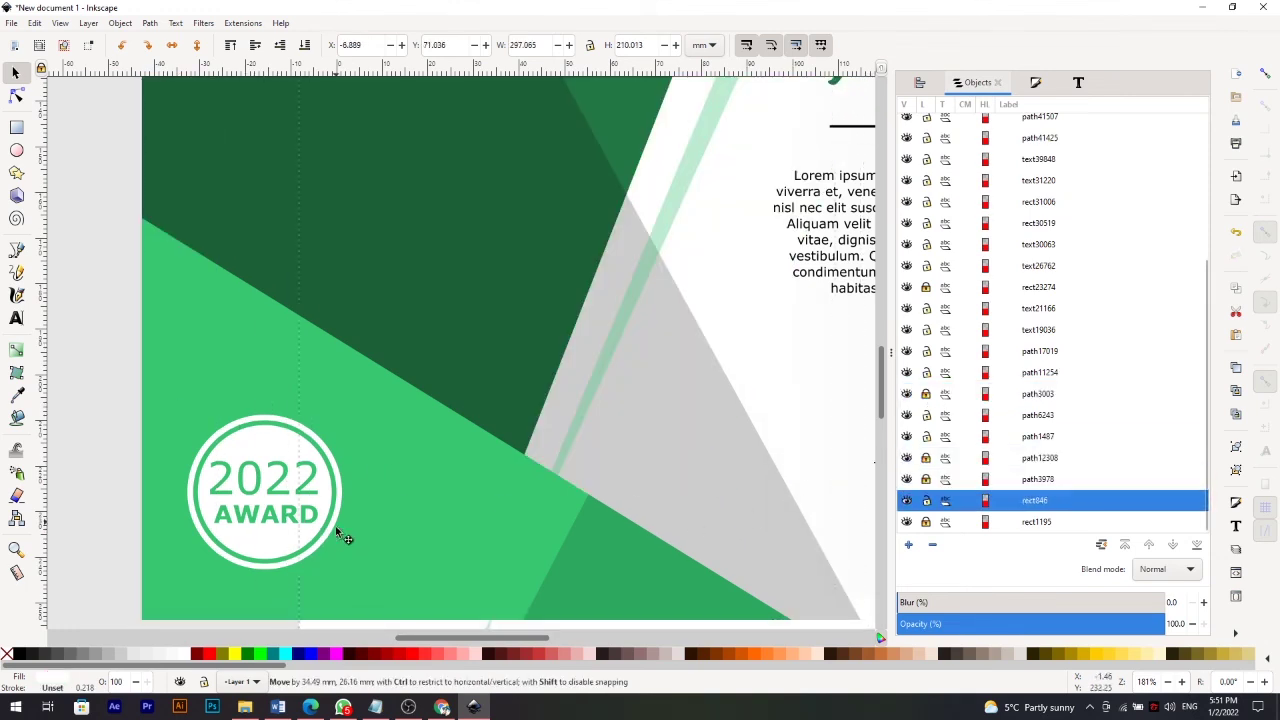
drag(1040, 623, 1180, 623)
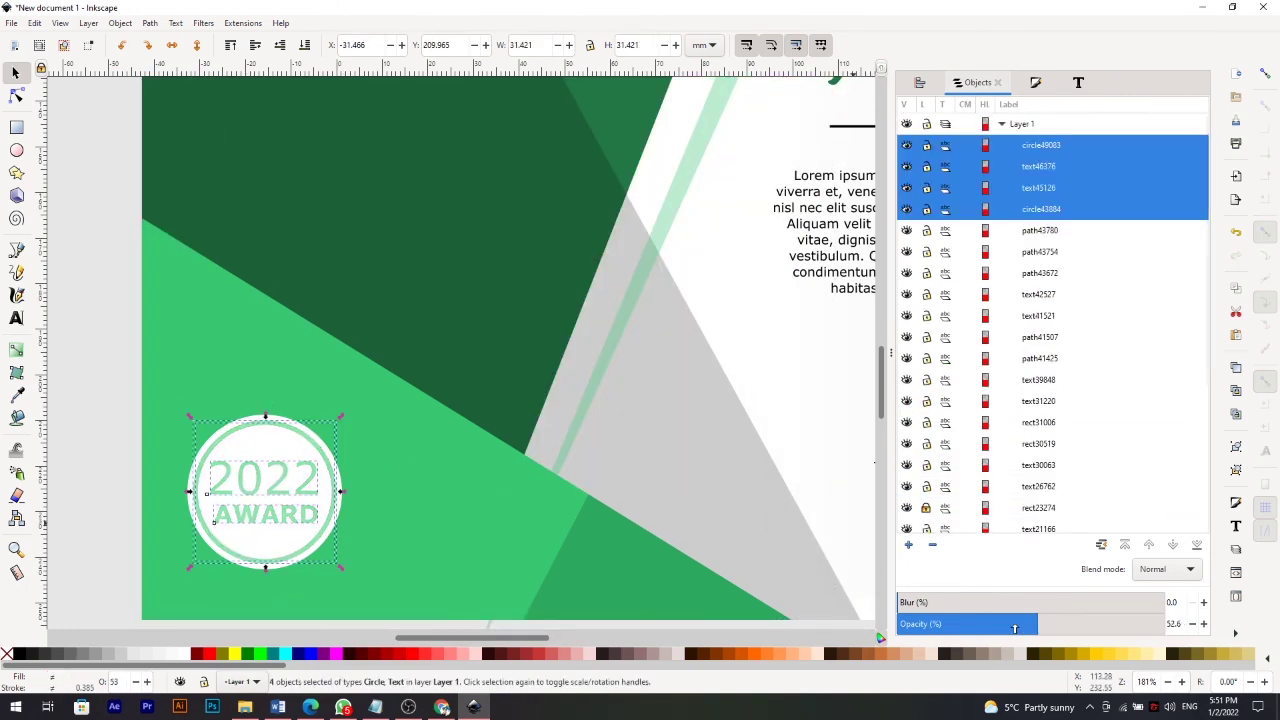
key(Escape)
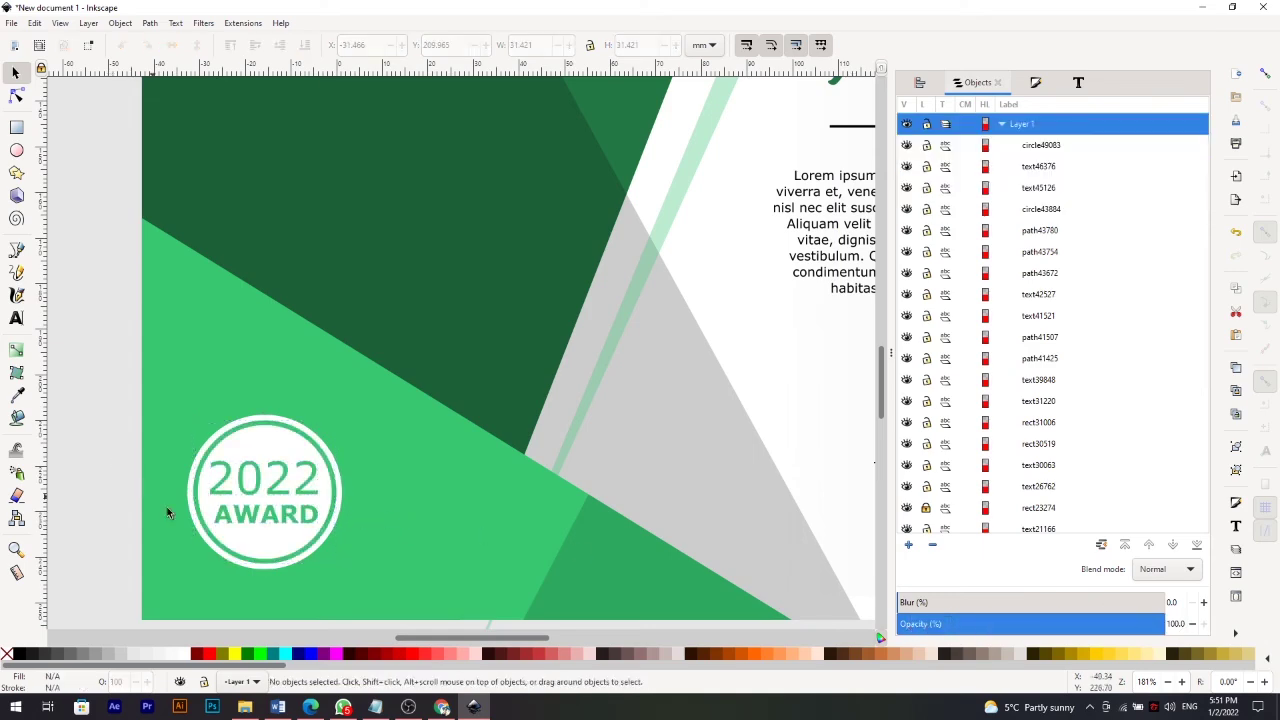
Zoom around the page and certificate, then reselect the badge pieces.
key(5)
scroll(480, 543, up, 2)
scroll(713, 479, right, 5)
scroll(713, 479, left, 3)
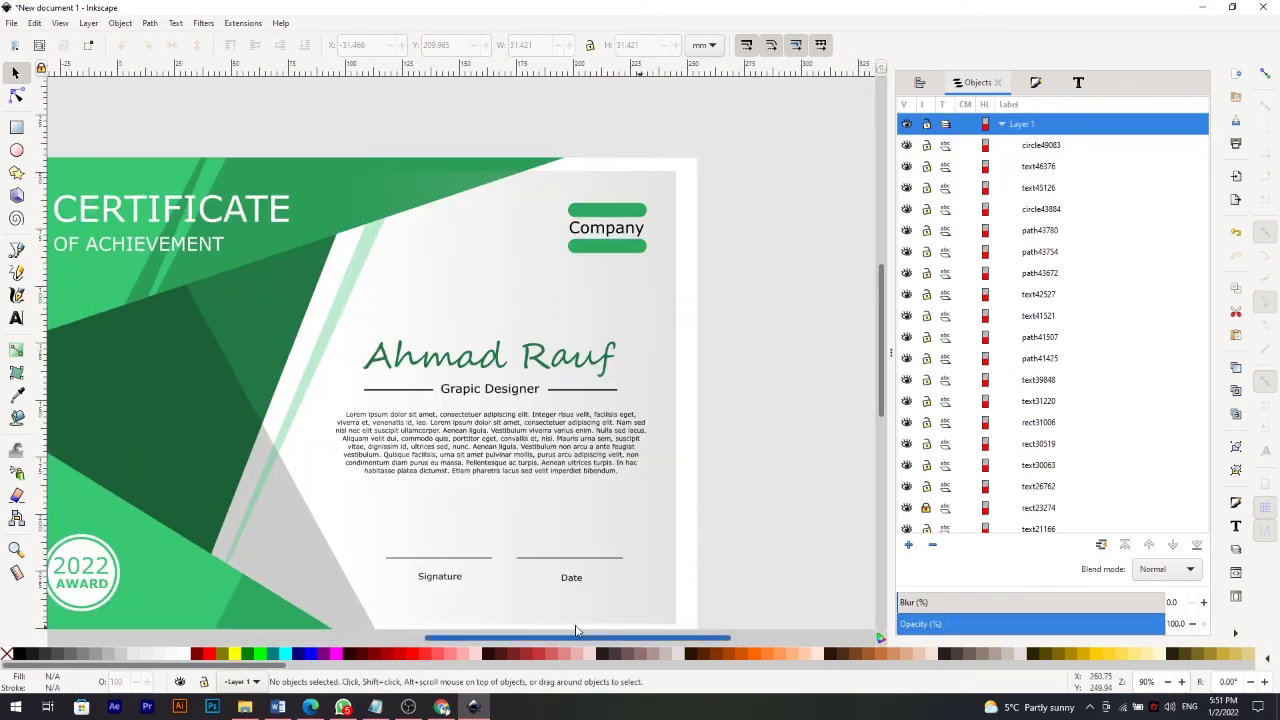
key(5)
scroll(720, 448, up, 2)
scroll(683, 590, left, 5)
scroll(617, 627, down, 5)
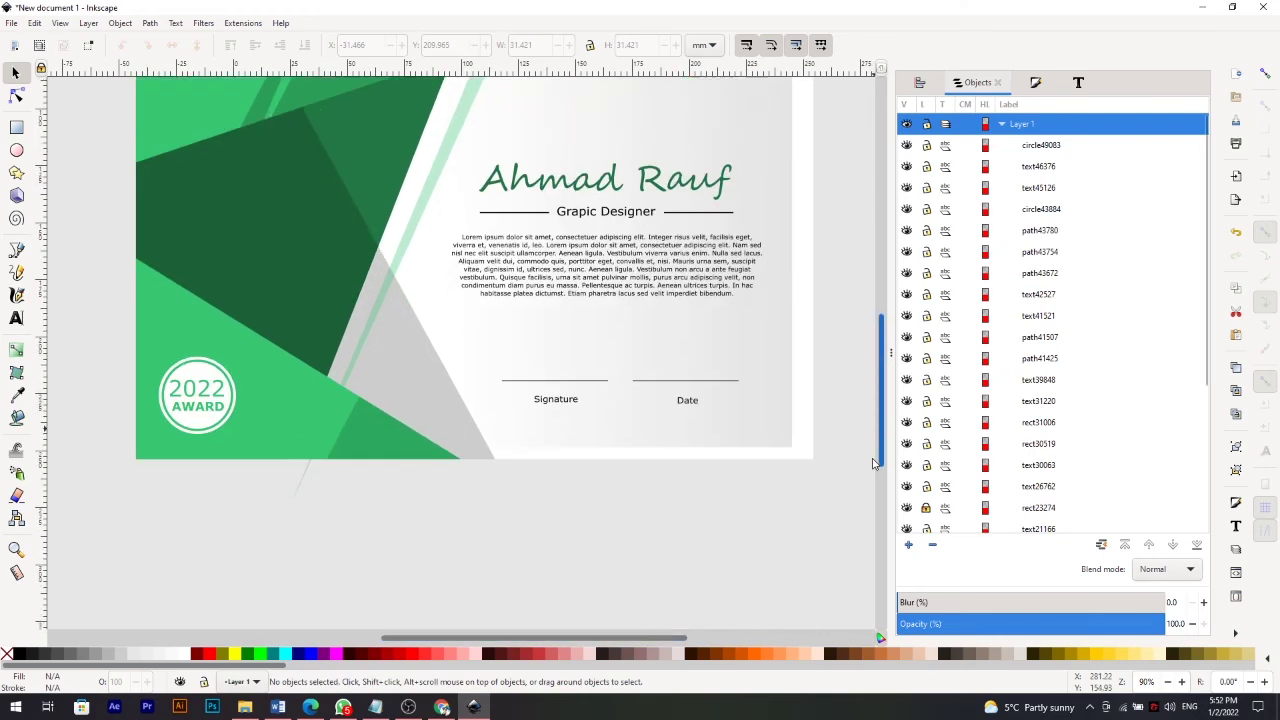
scroll(617, 600, up, 3)
click(210, 535)
drag(210, 535, 240, 560)
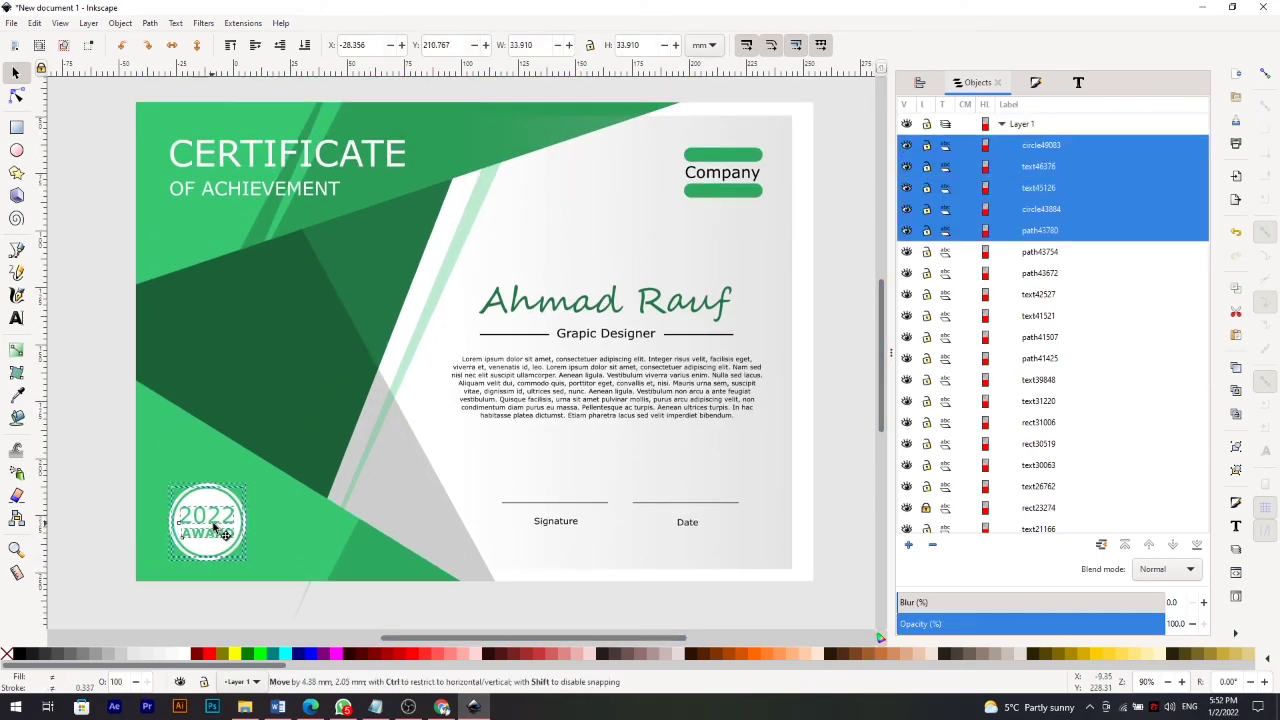
Draw a zigzag diagonal stripe outline across the certificate's lower right.
key(Escape)
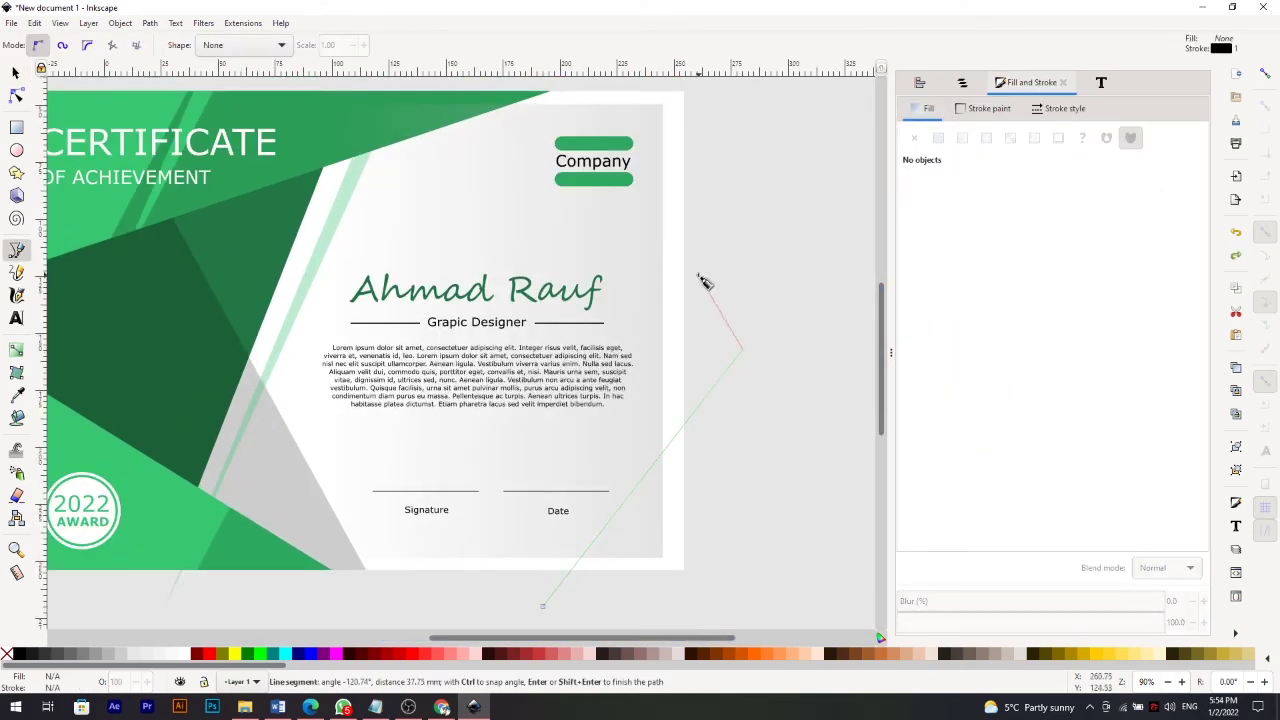
click(690, 310)
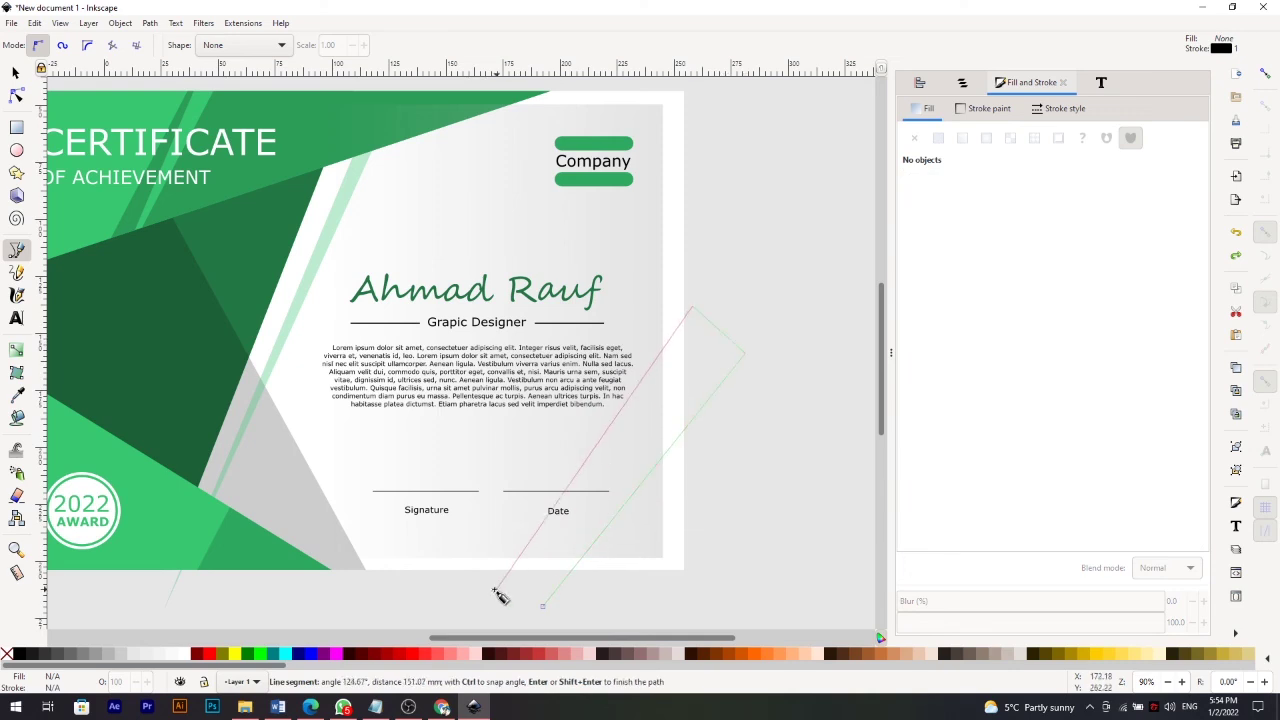
click(481, 581)
click(688, 284)
click(448, 589)
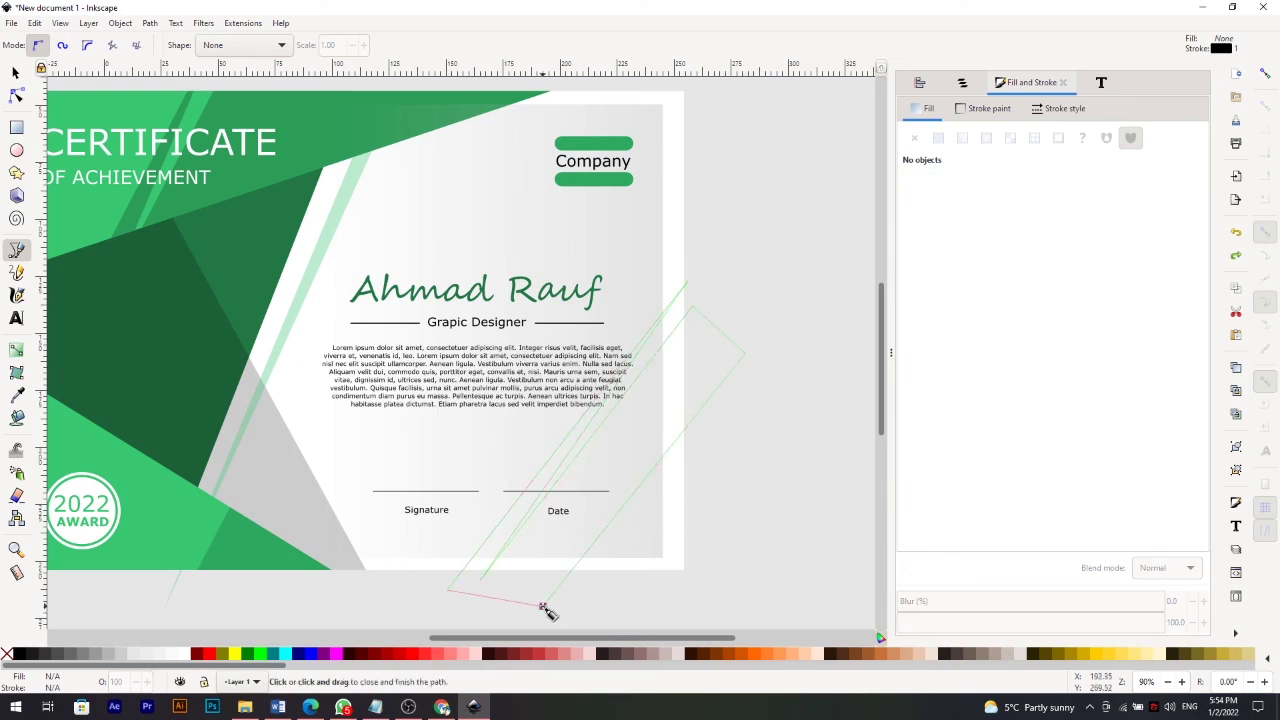
click(541, 606)
key(s)
Duplicate the page-sized background rectangle, raise the copy, and select it with the stripes.
click(535, 245)
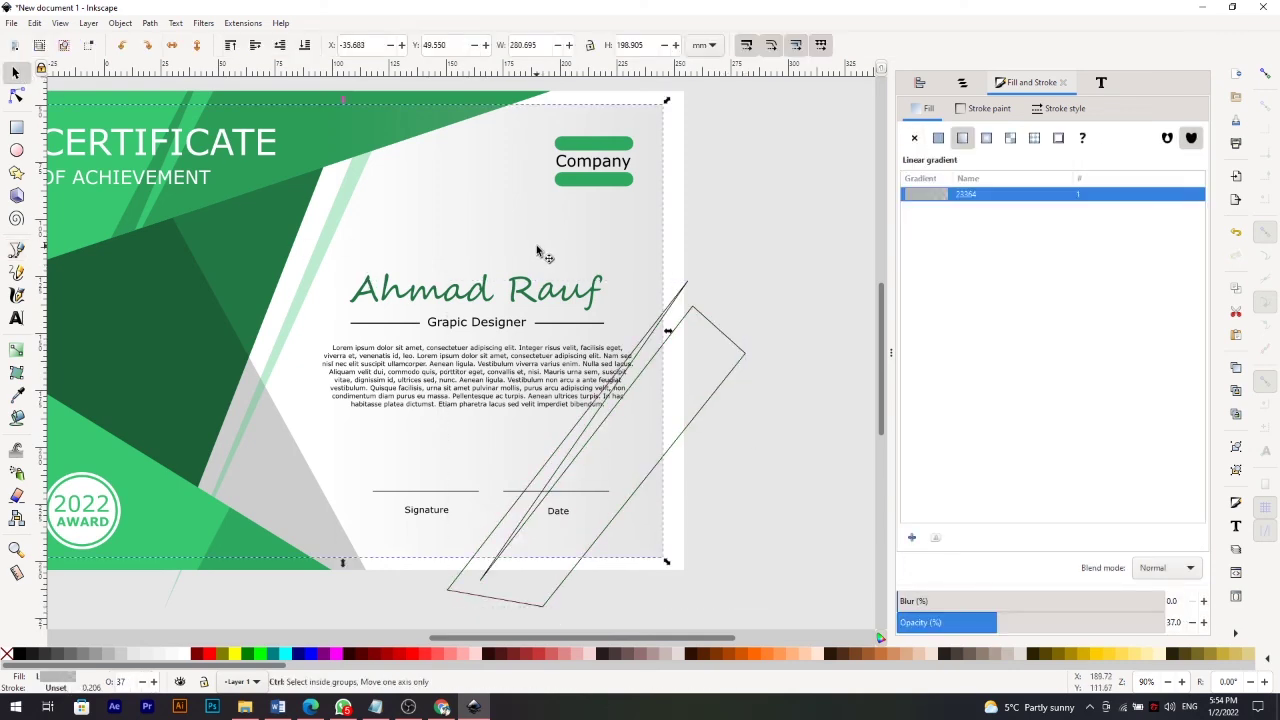
right_click(537, 250)
click(597, 333)
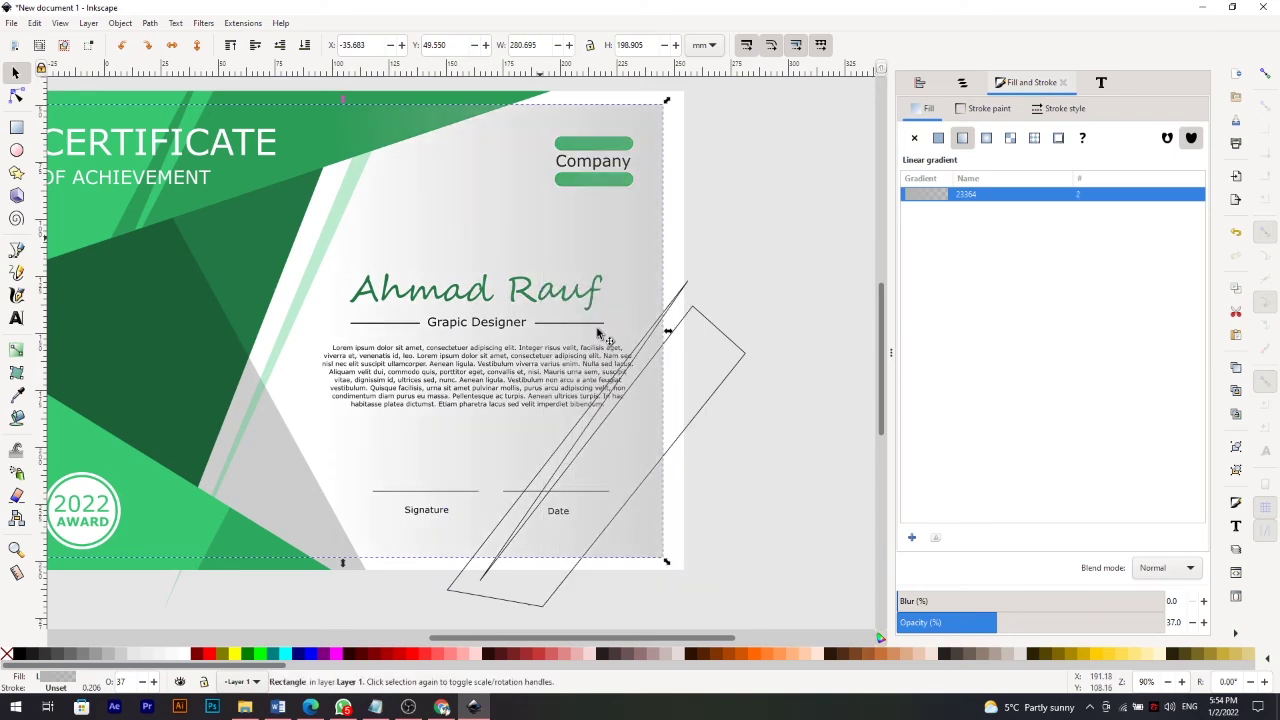
click(676, 248)
right_click(677, 245)
click(705, 342)
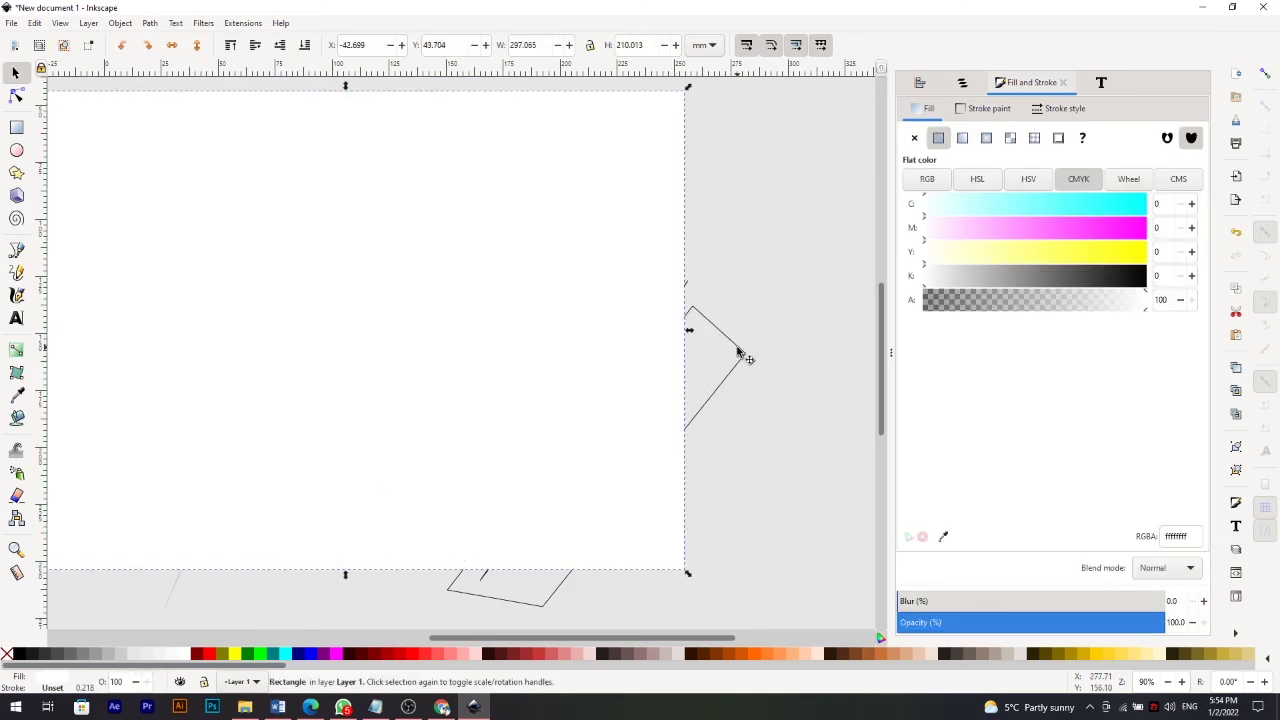
shift+click(737, 352)
Intersect the stripes with the rectangle, fill them white, and lower opacity to about 21%.
click(150, 22)
click(206, 183)
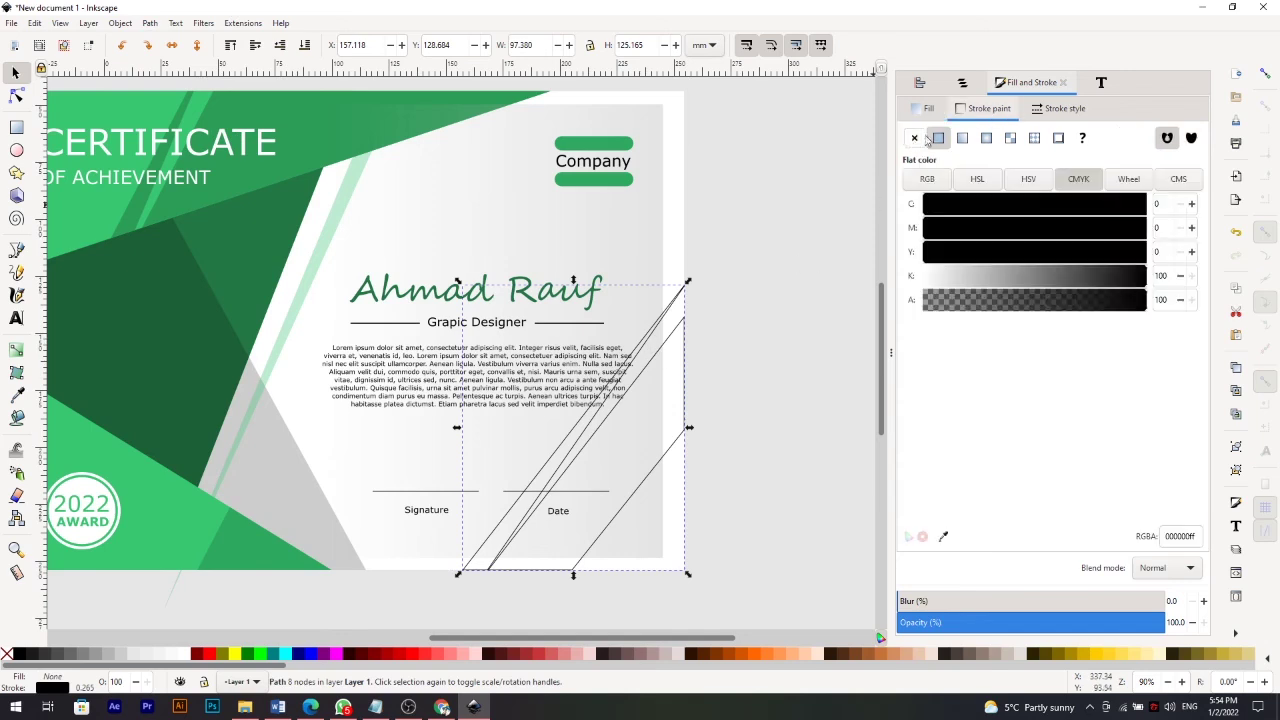
click(938, 141)
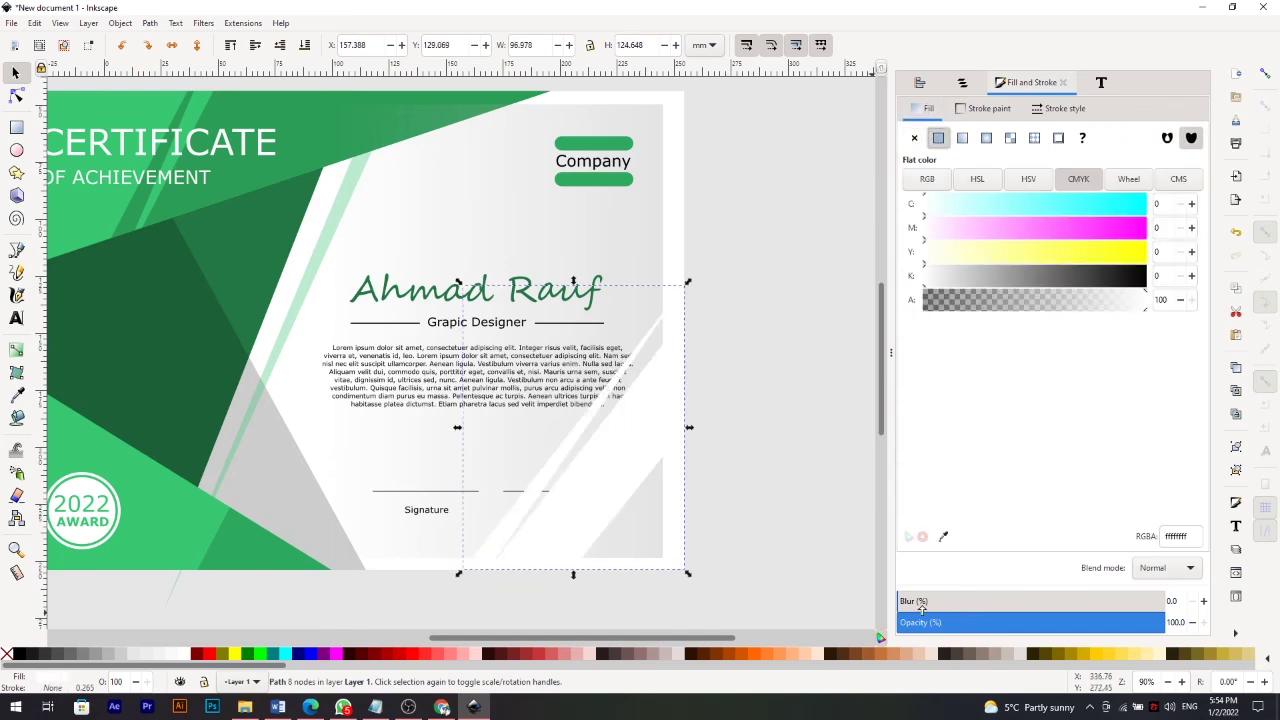
click(940, 537)
click(933, 622)
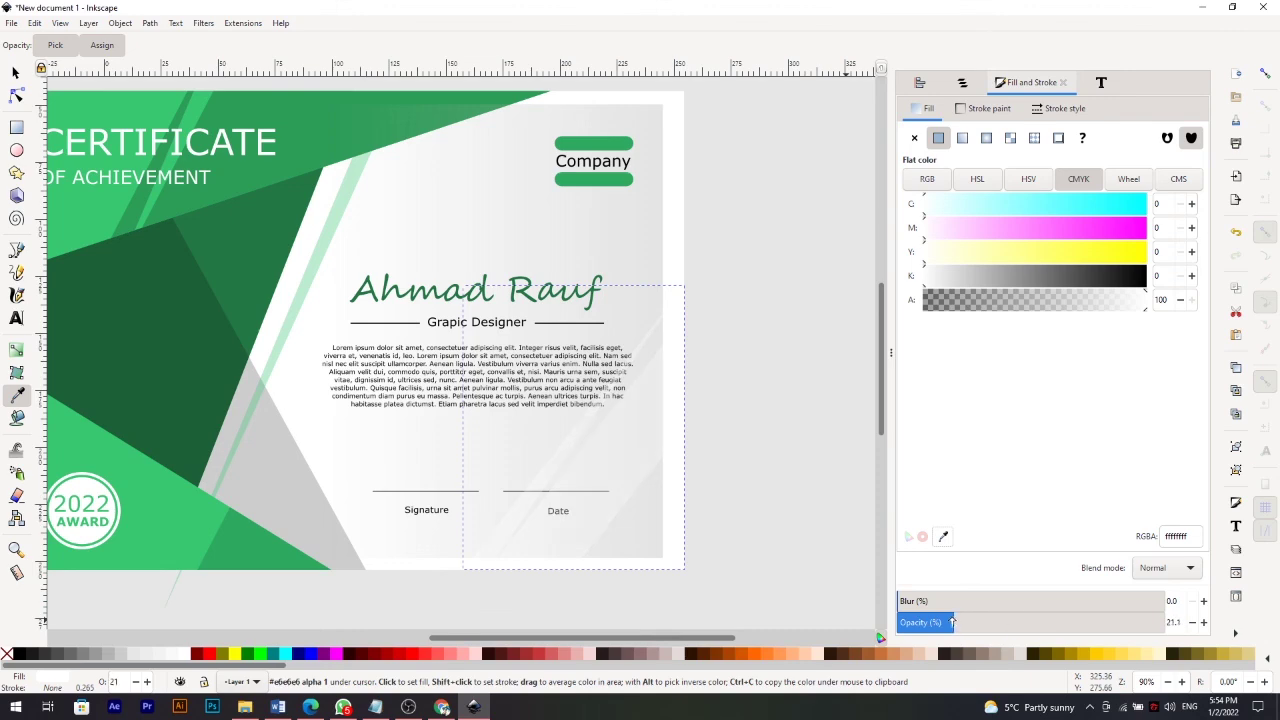
click(15, 72)
click(634, 343)
scroll(457, 166, down, 3)
Zoom out, select every object of the certificate and duplicate it.
scroll(447, 204, up, 3)
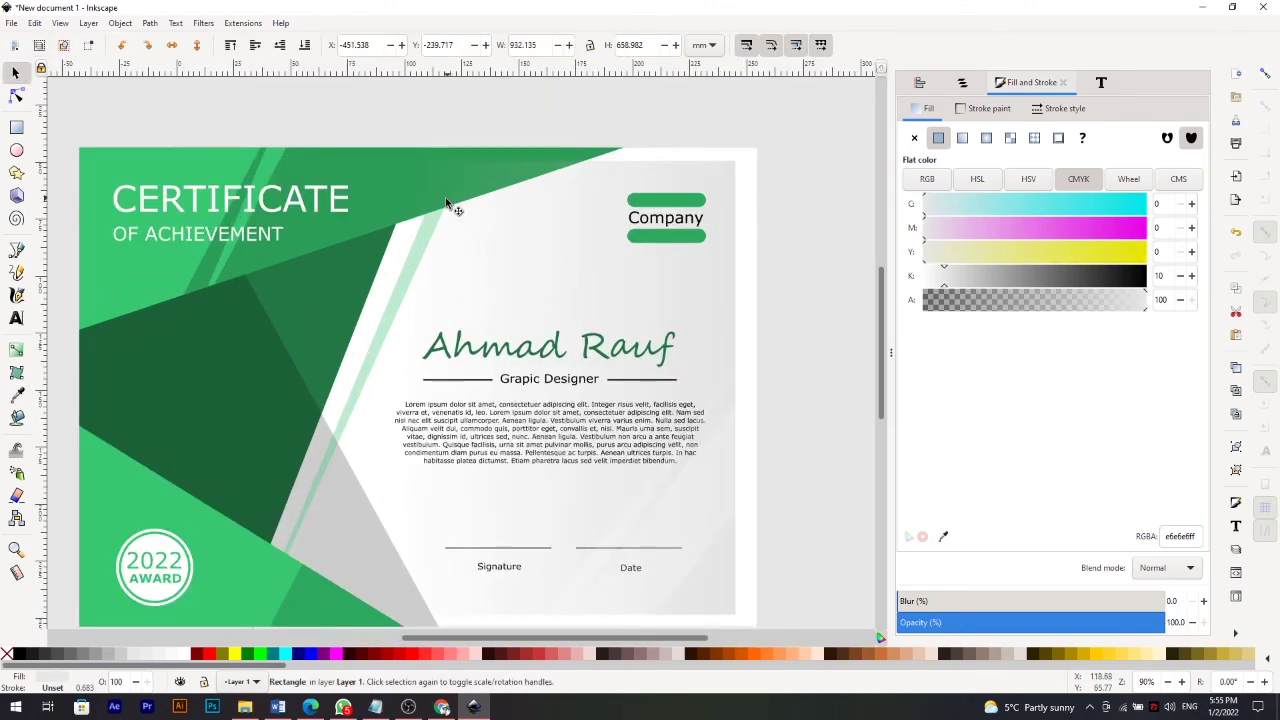
scroll(449, 205, down, 1)
scroll(882, 368, up, 1)
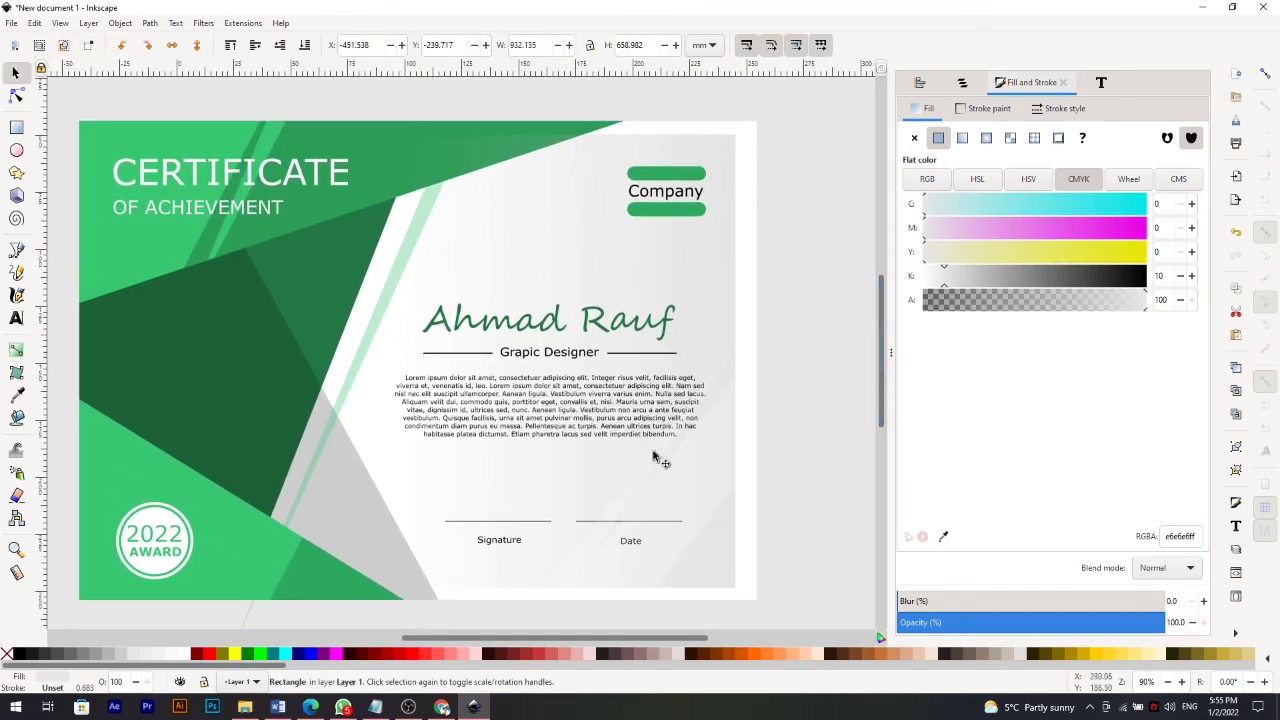
key(ctrl+shift+o)
key(minus)
key(minus)
key(ctrl+a)
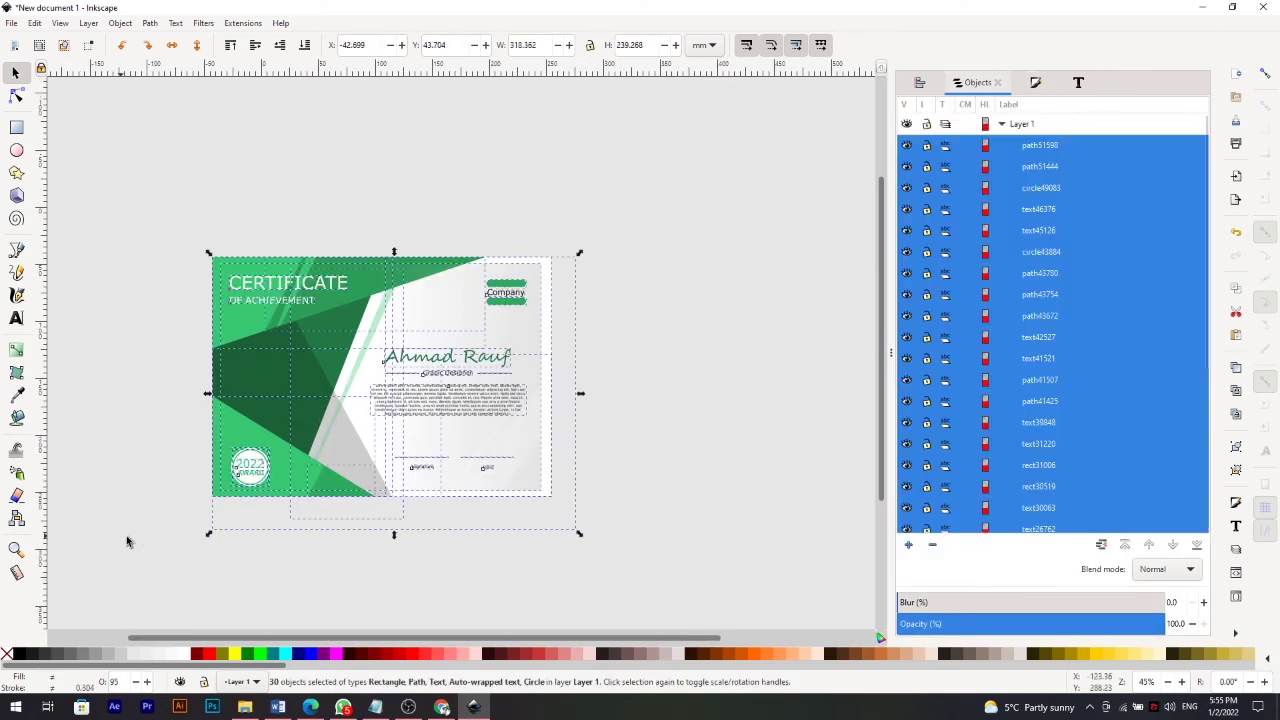
right_click(430, 277)
click(460, 362)
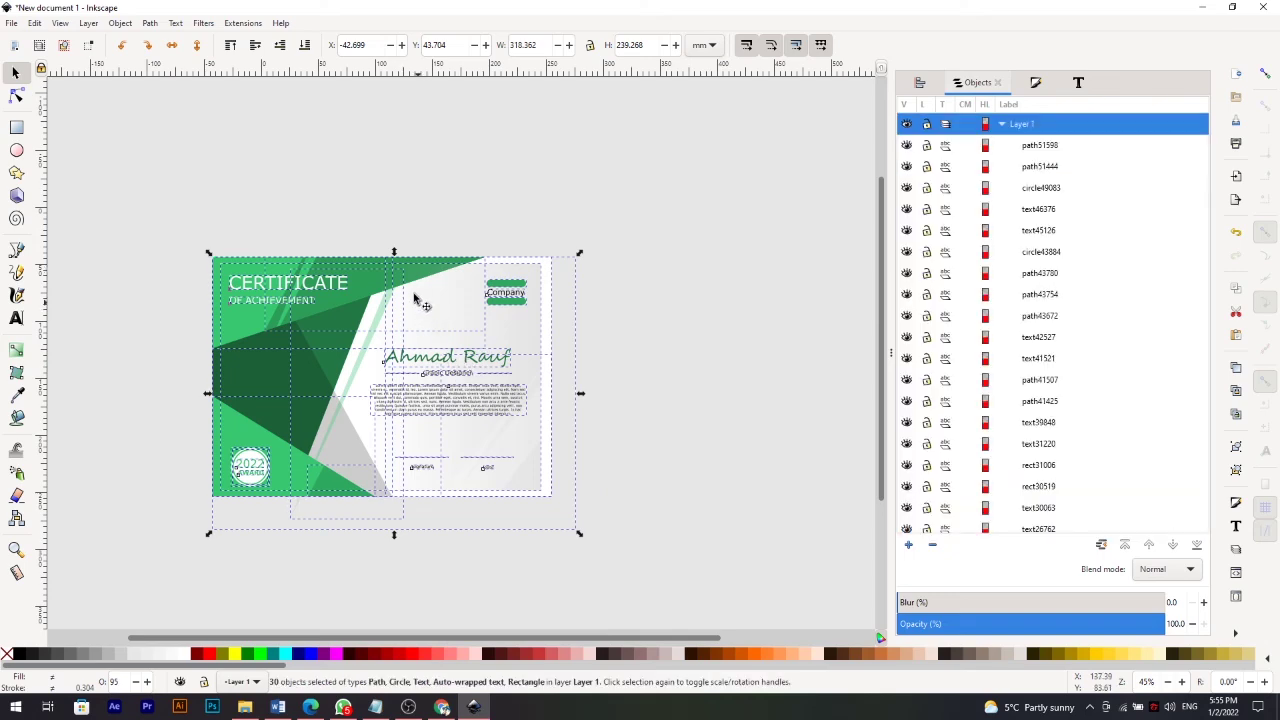
Move the copied certificate to the right of the original, then deselect it.
drag(418, 300, 772, 286)
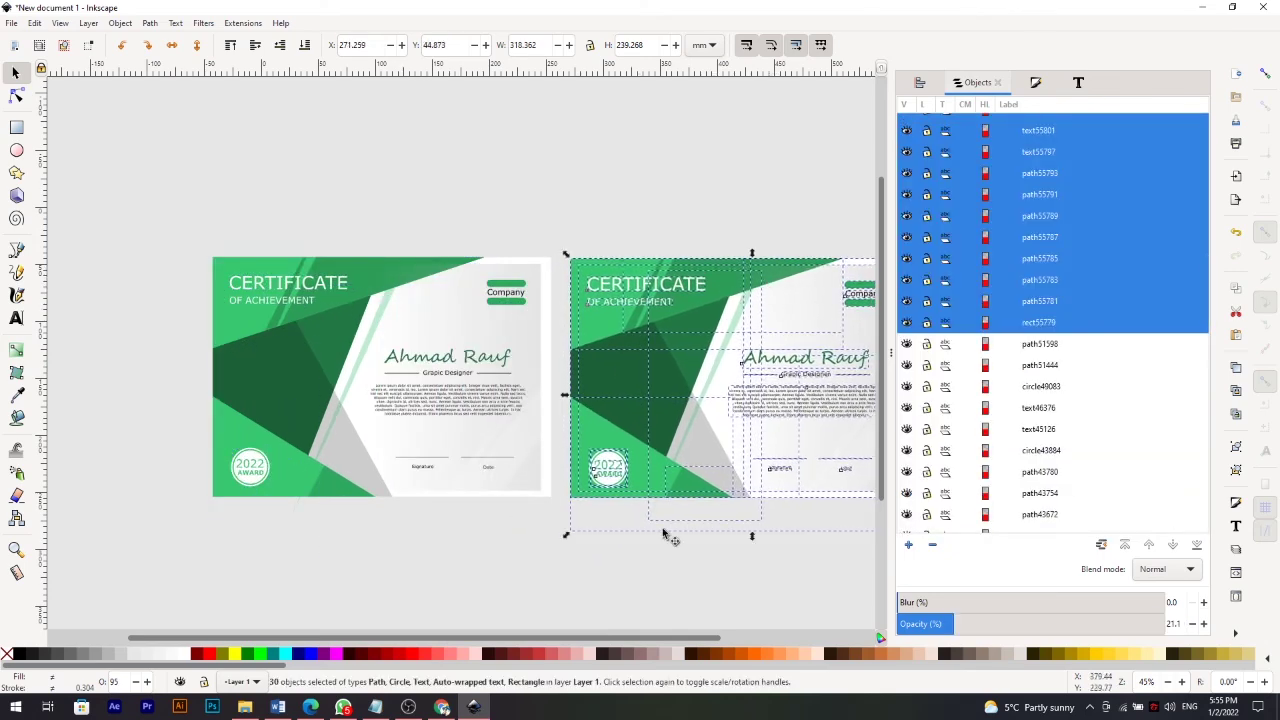
drag(572, 636, 644, 637)
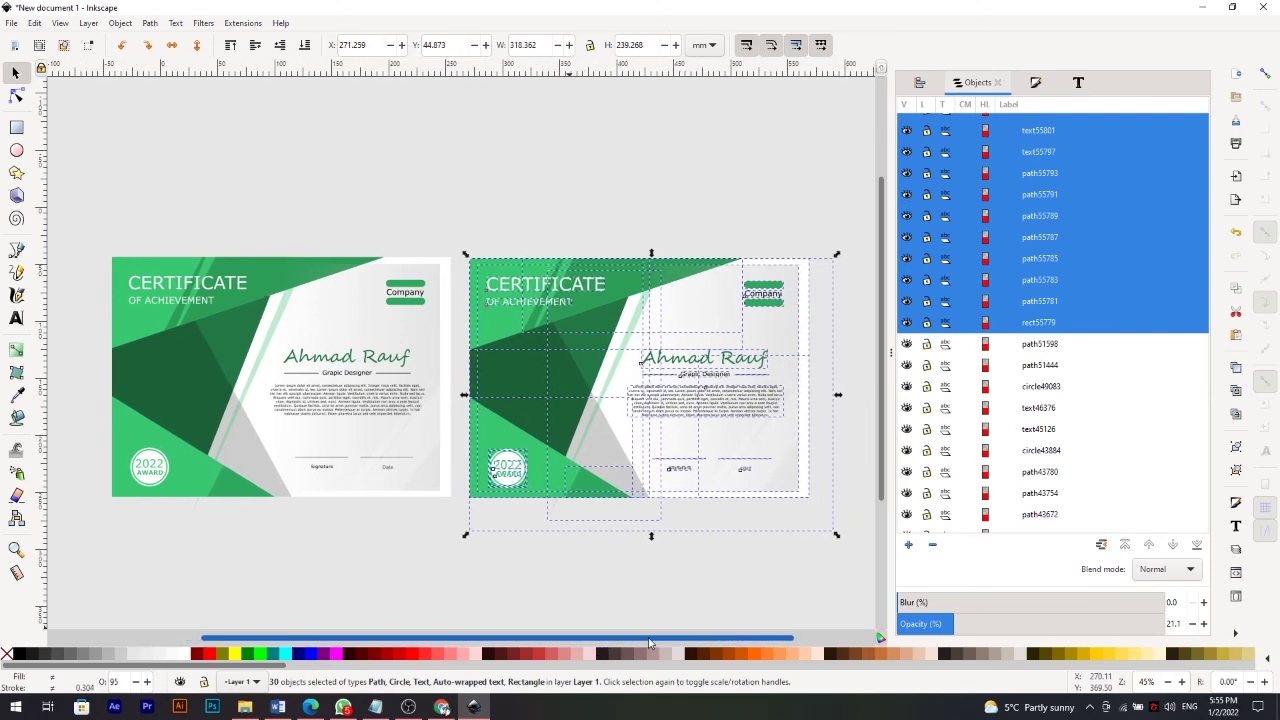
click(198, 155)
Lock the copy's background rectangle and fill its top-left triangle with red.
click(524, 276)
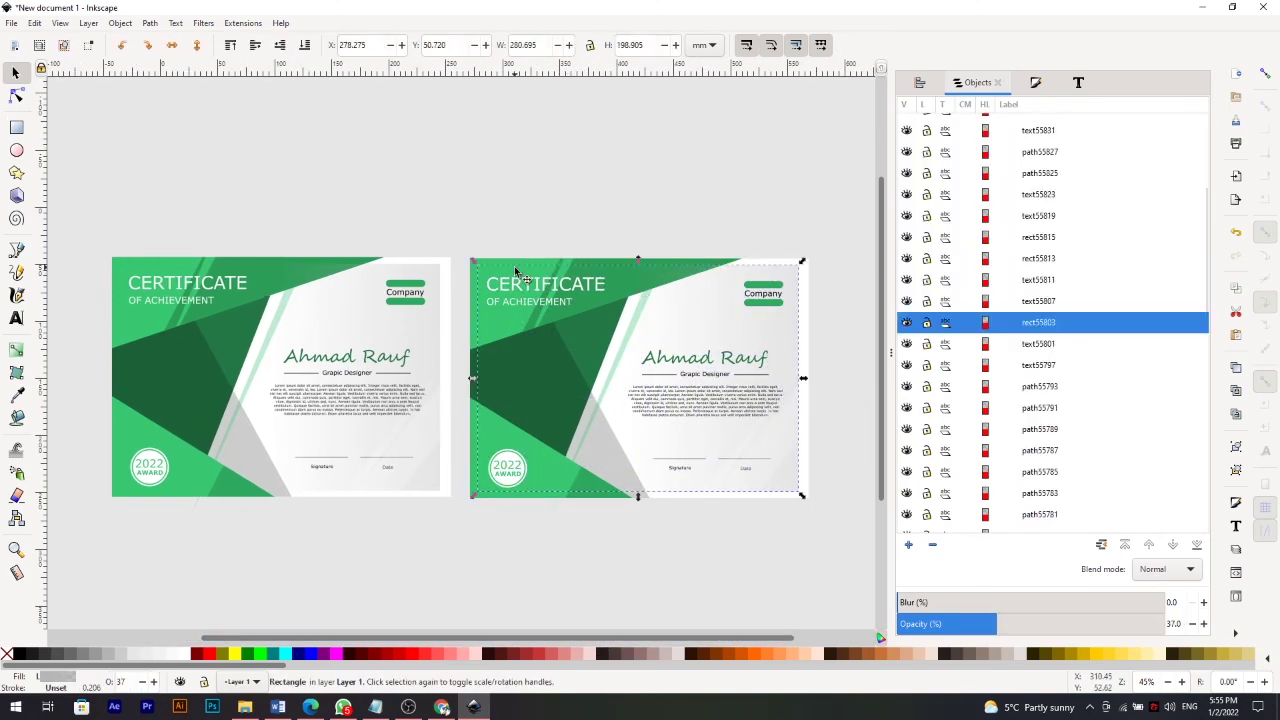
click(930, 322)
click(930, 322)
click(490, 330)
click(213, 654)
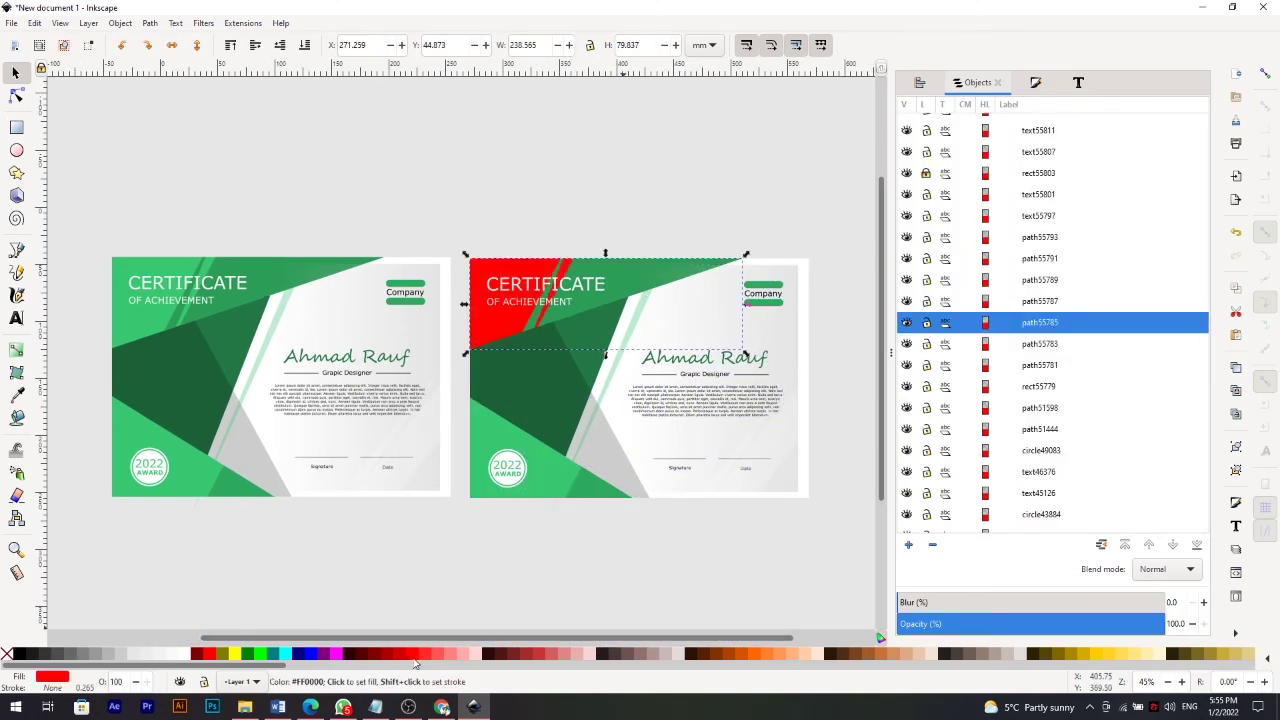
drag(1180, 665, 270, 665)
click(478, 655)
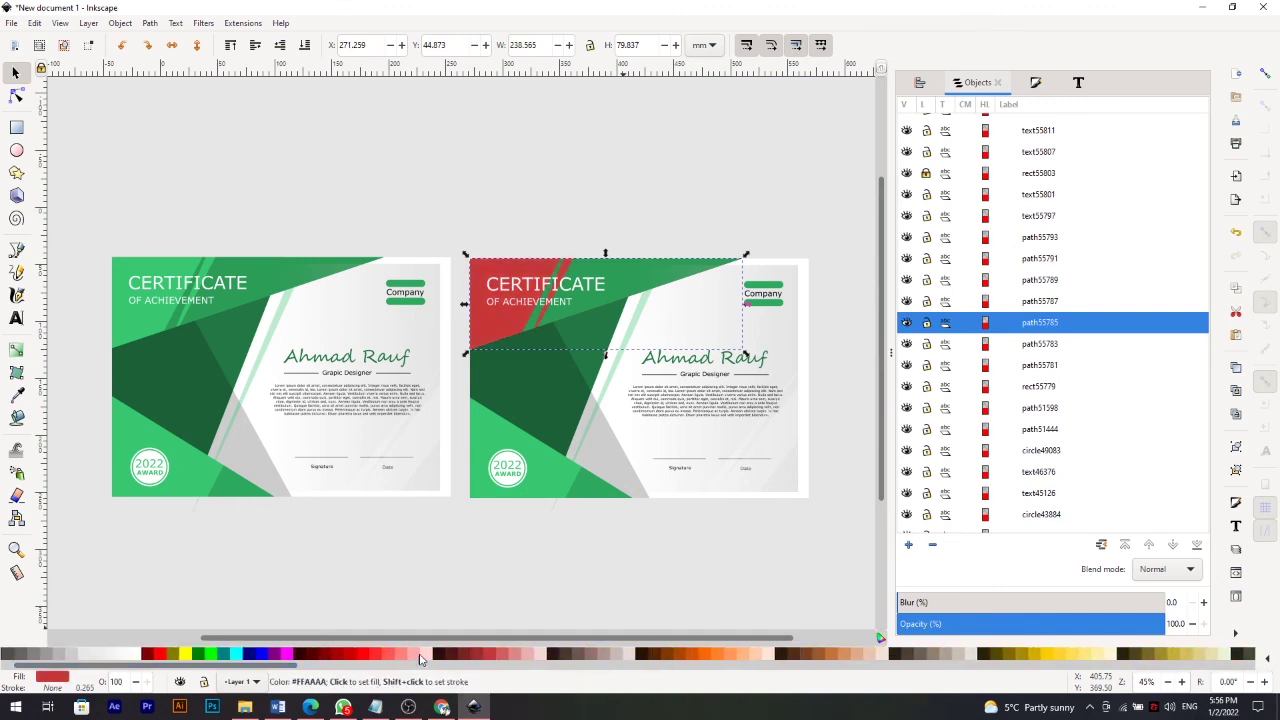
Fill the copy's top band, bottom-left triangle and middle shape with red shades.
click(611, 360)
click(478, 655)
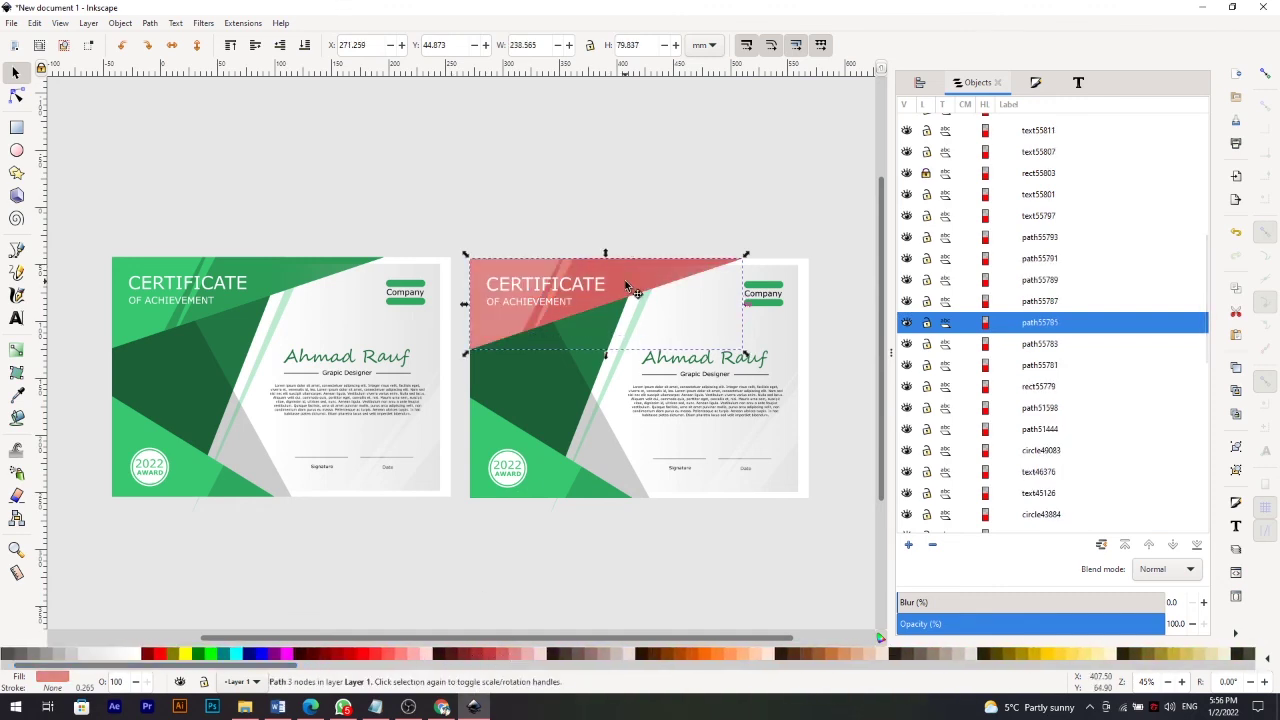
click(593, 370)
click(545, 440)
click(470, 655)
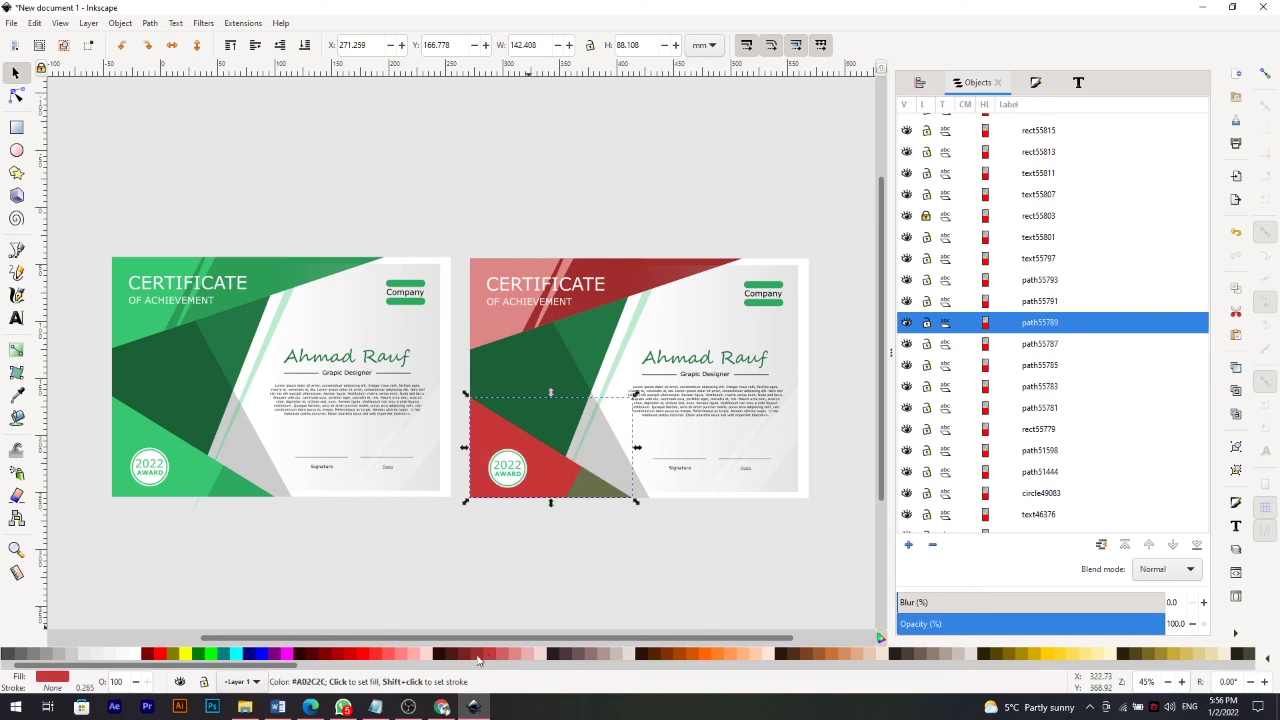
click(591, 355)
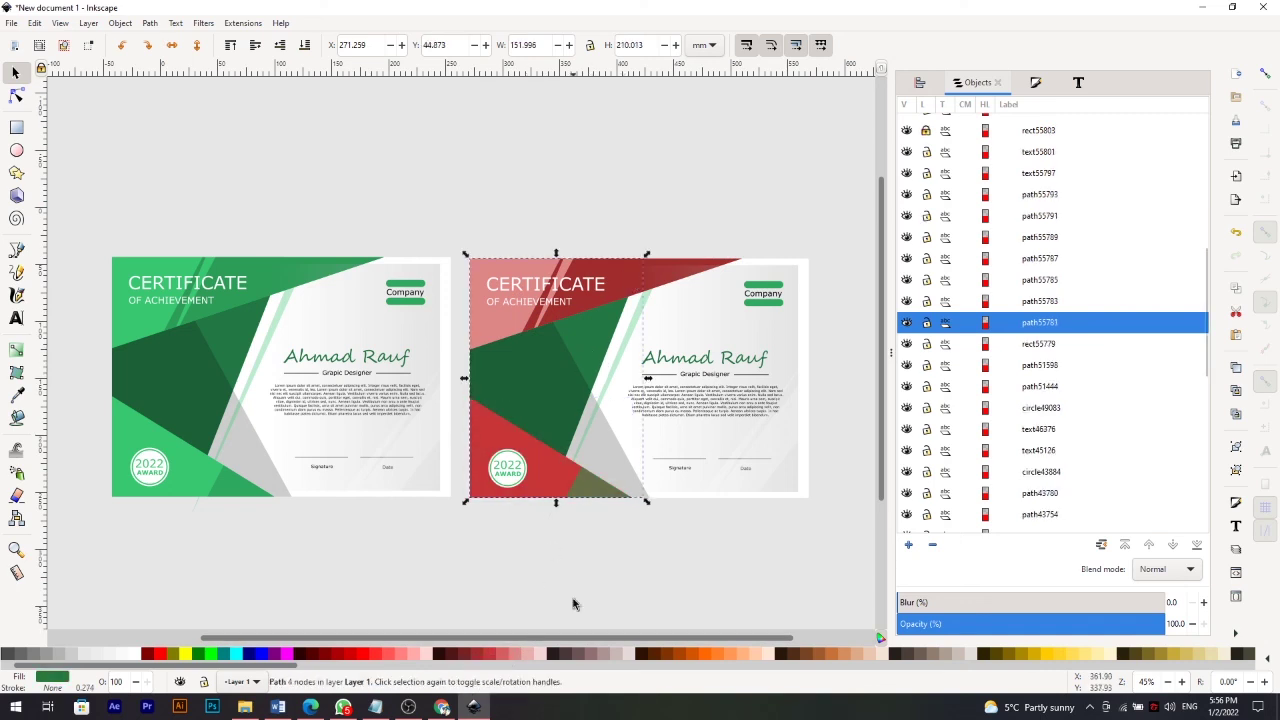
click(470, 655)
click(590, 485)
Change the top-left triangle and top band to darker red shades.
click(507, 316)
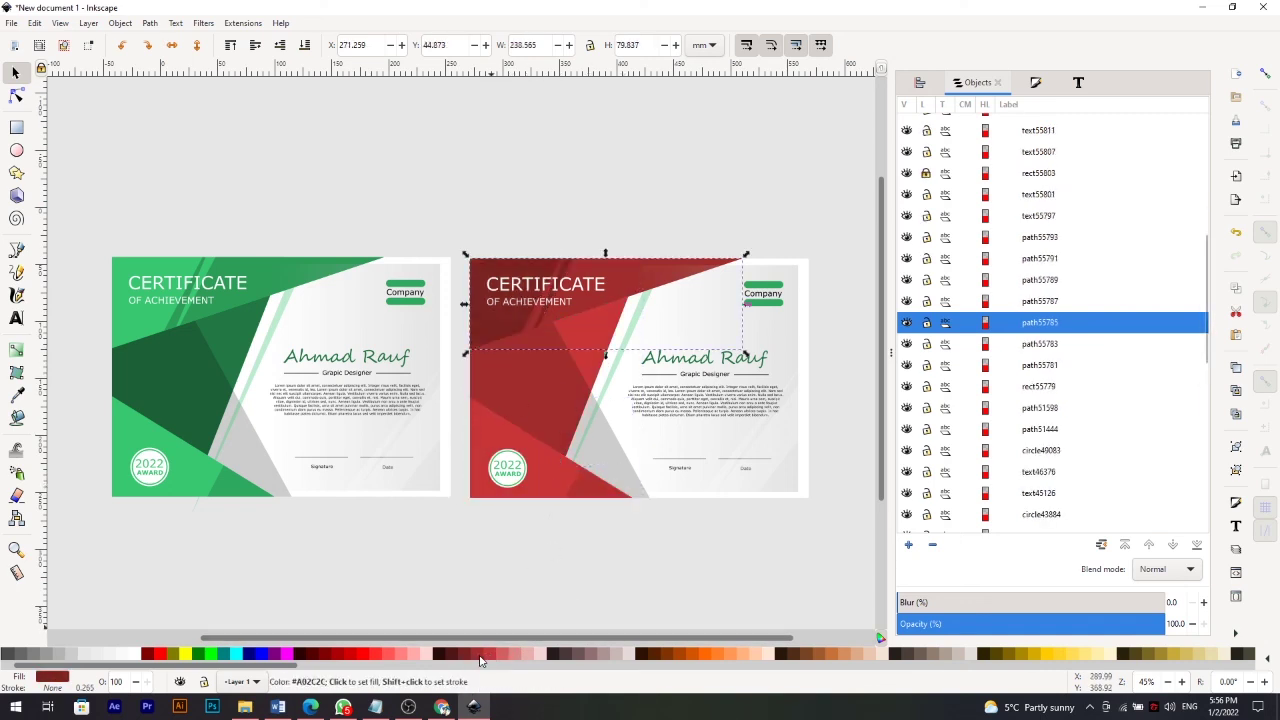
click(383, 657)
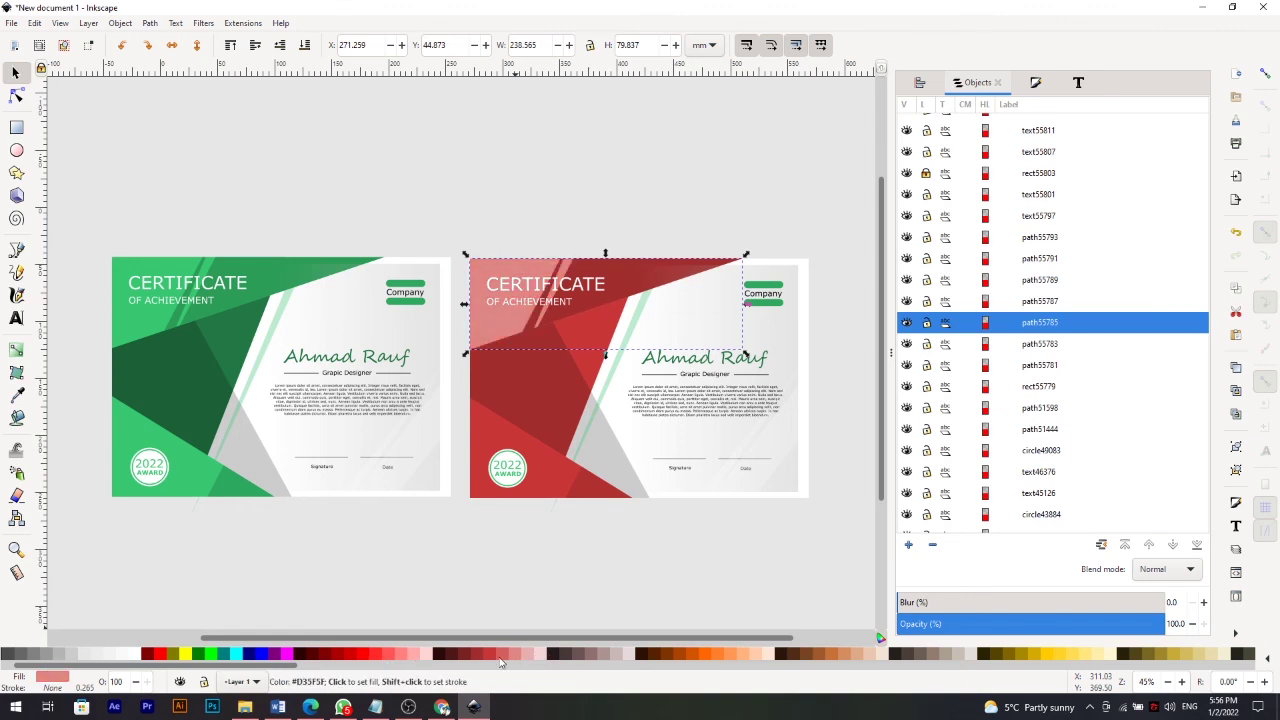
click(600, 280)
click(600, 280)
click(482, 656)
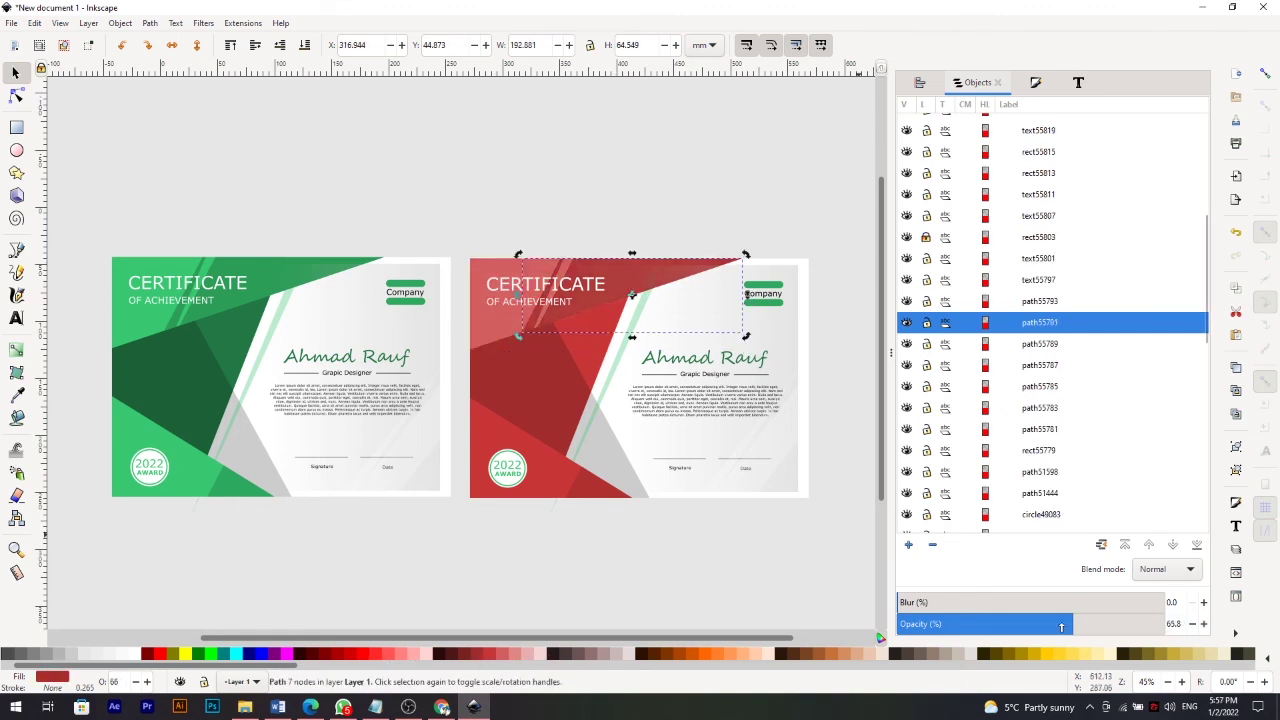
click(1035, 82)
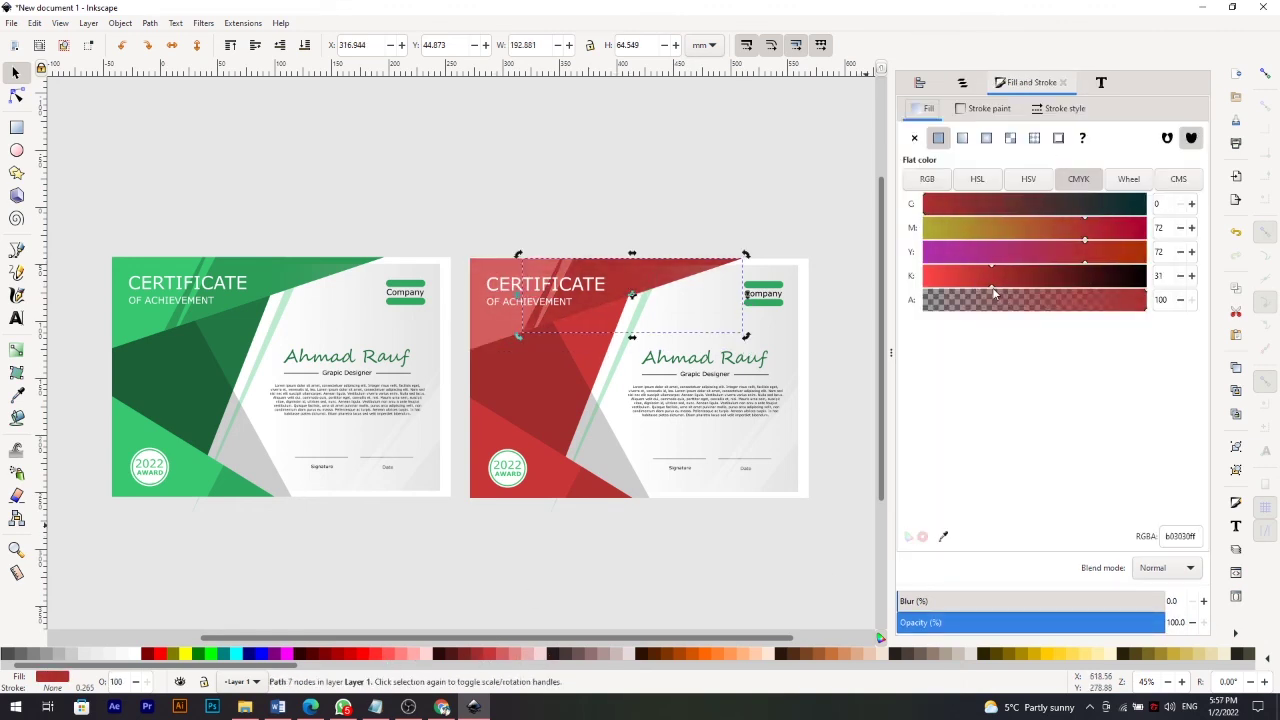
Make the Company bar and name text red, and the white stripe semi-transparent.
click(763, 287)
click(943, 536)
click(540, 420)
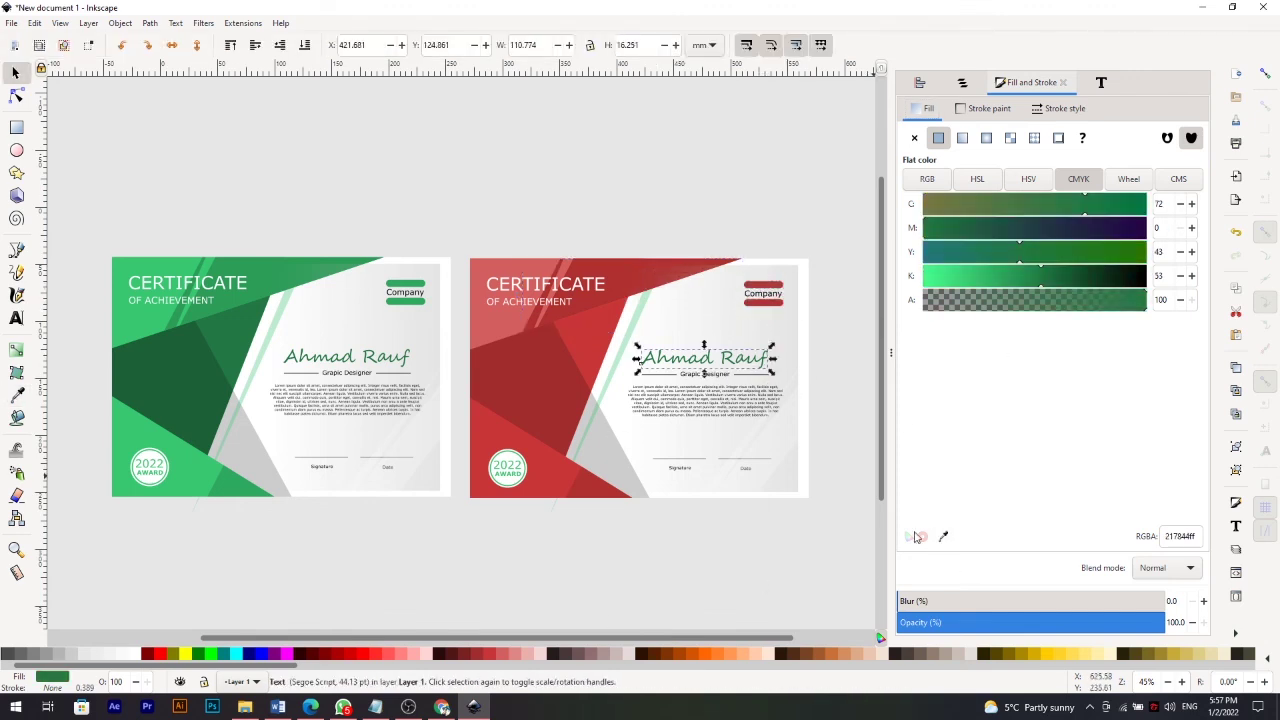
click(604, 395)
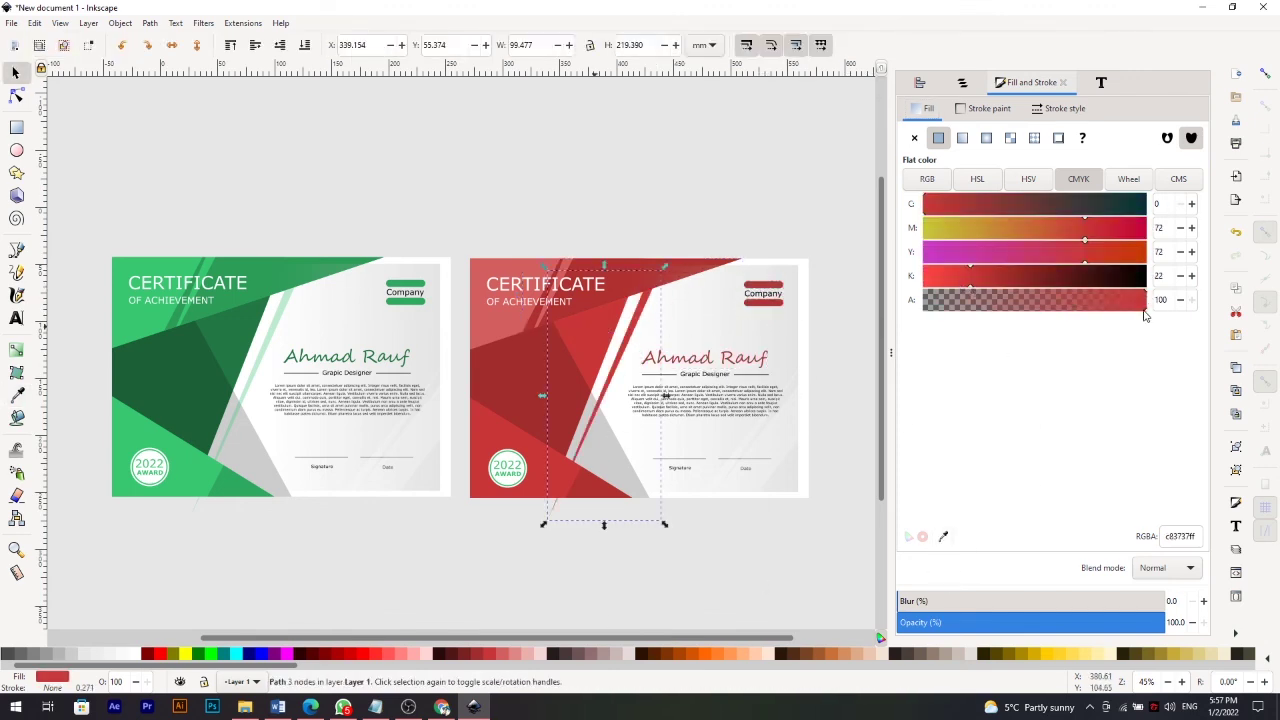
drag(1145, 316, 1051, 317)
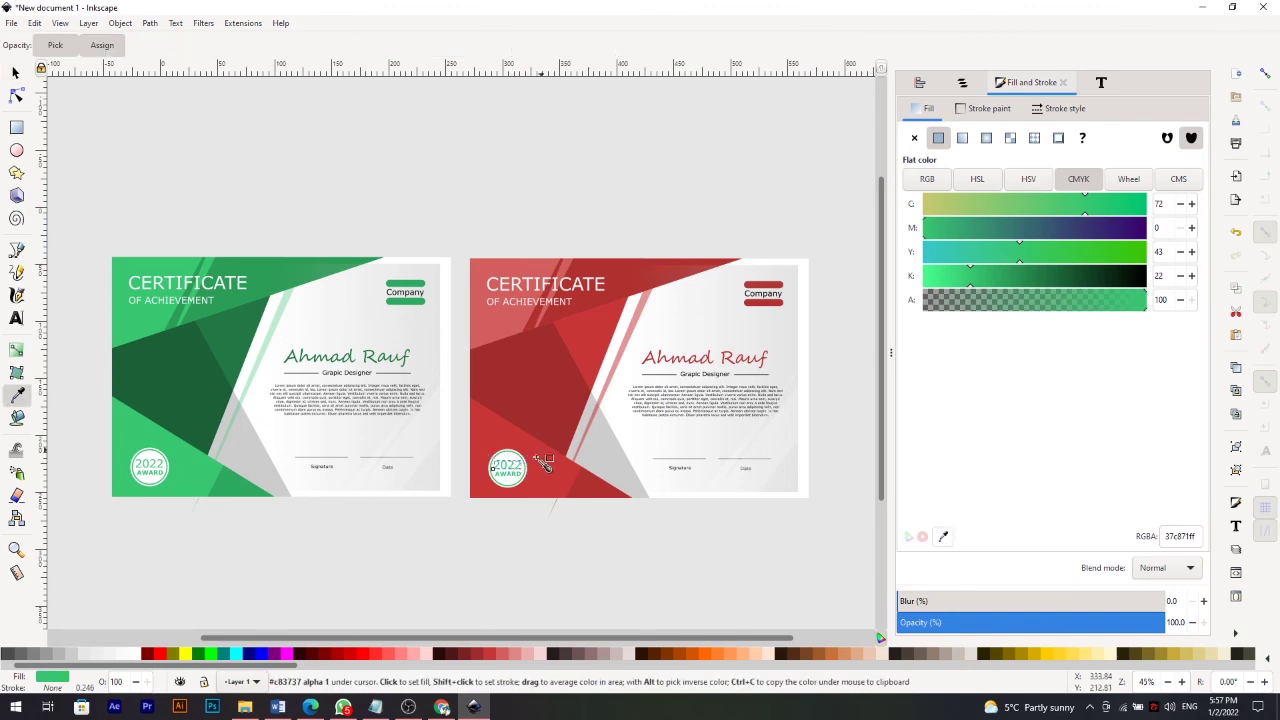
Select the 2022 AWARD badge on the copied certificate.
ctrl+scroll(512, 470, up, 4)
ctrl+click(560, 292)
click(562, 290)
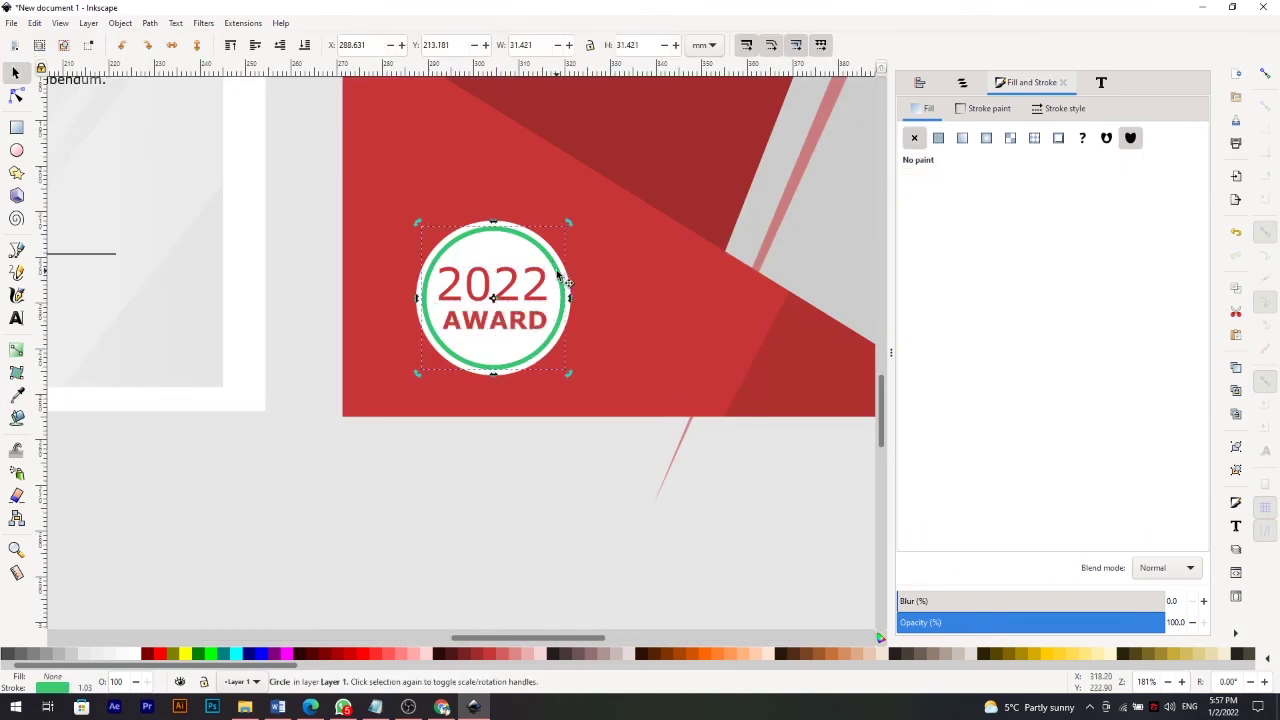
ctrl+scroll(726, 300, up, 5)
ctrl+scroll(750, 400, down, 10)
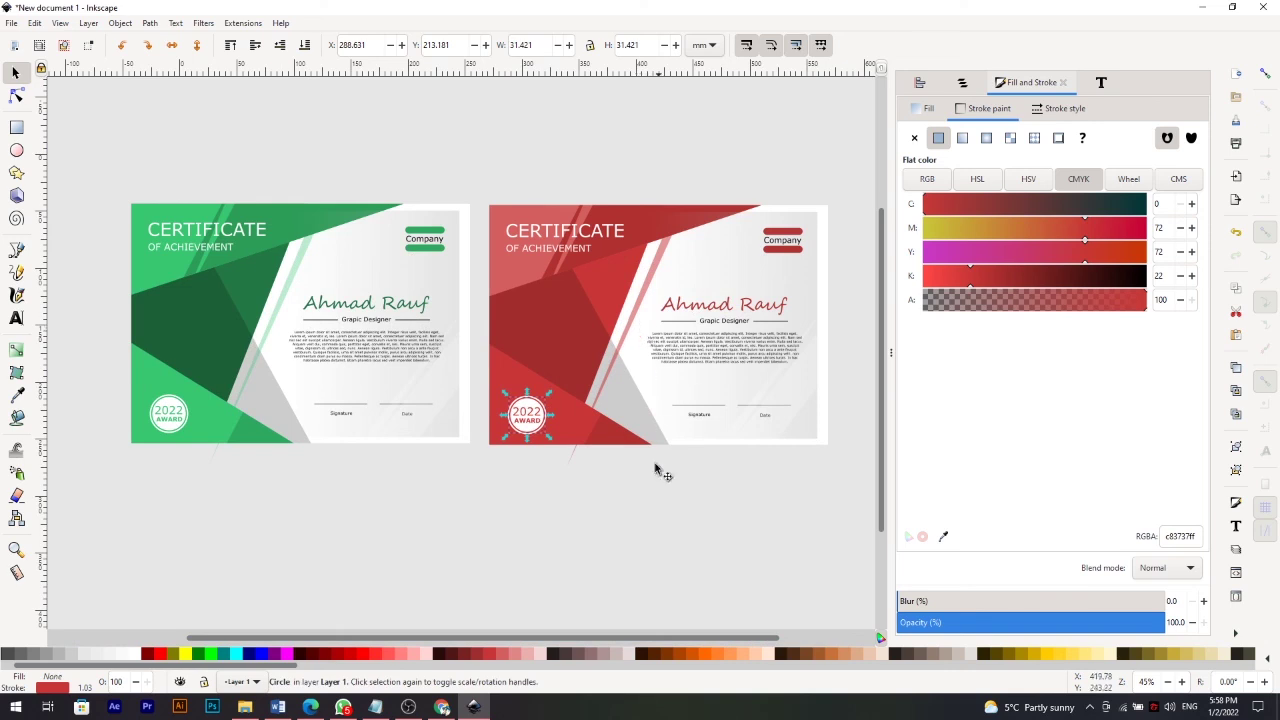
Delete Notepad's old notes and type 'Teşekkür Eder' using the Turkish keyboard layout.
click(378, 702)
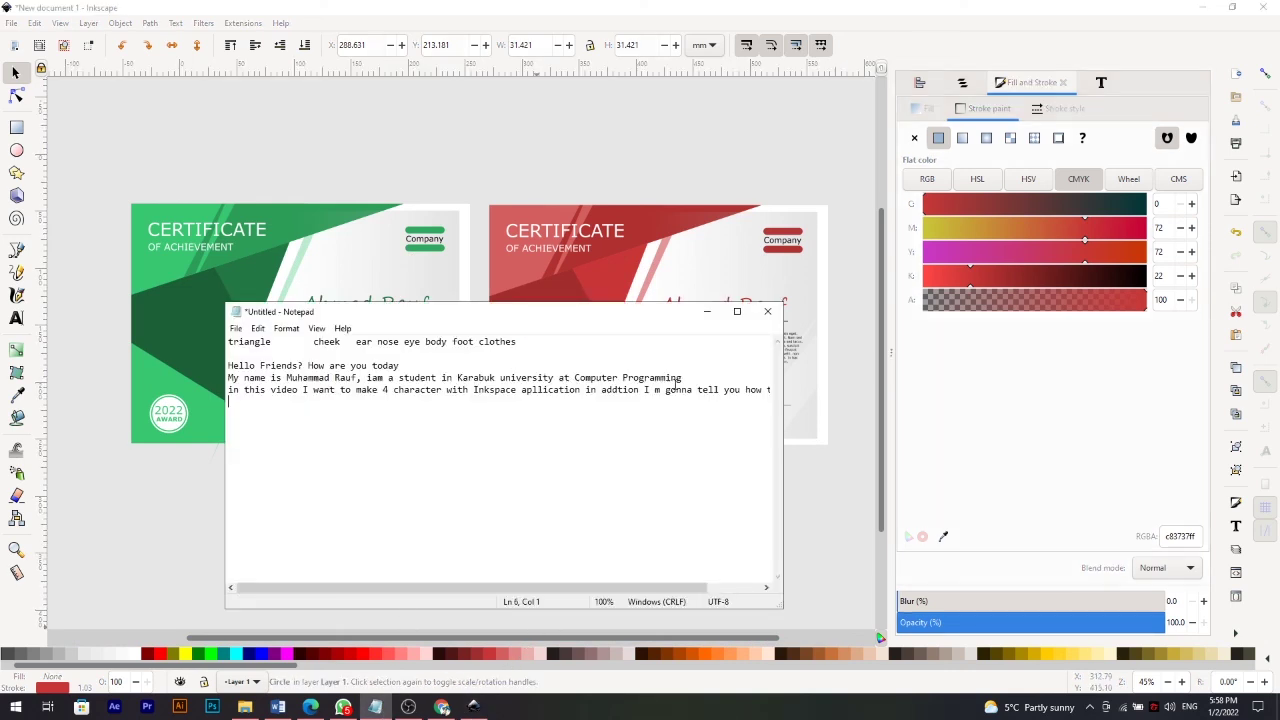
key(ctrl+a)
key(BackSpace)
text(Y)
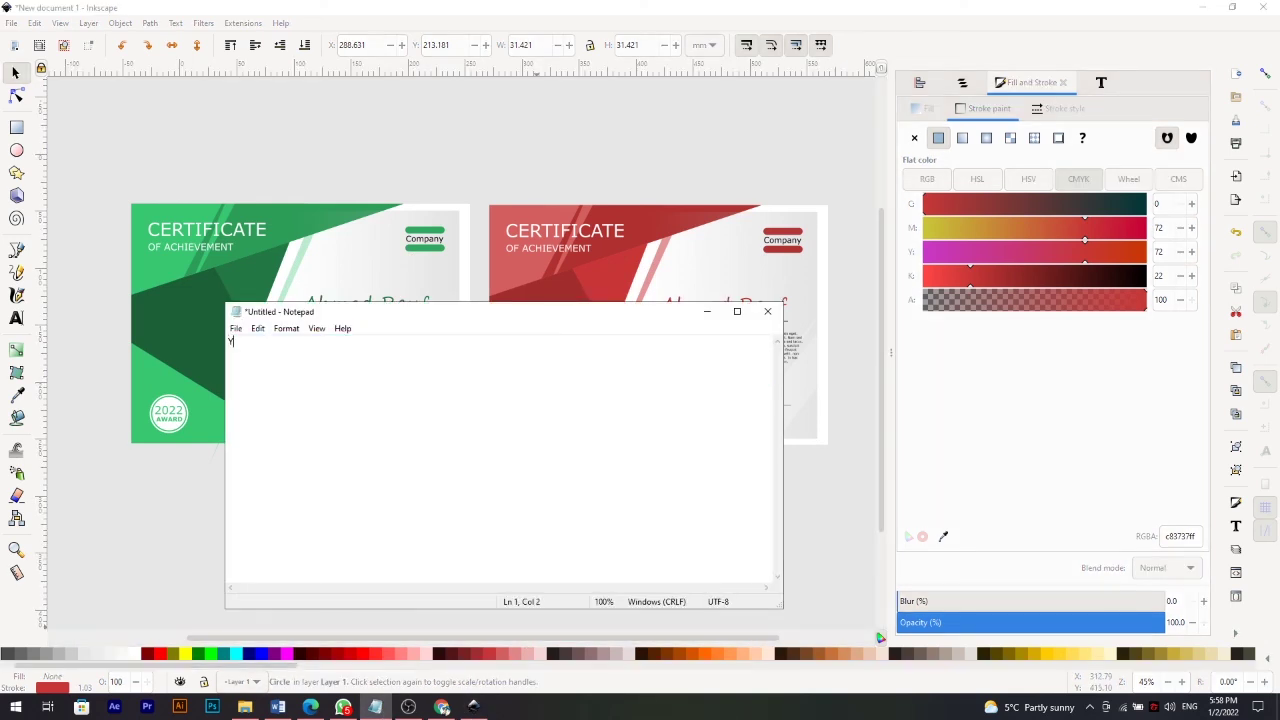
text(Tes)
key(BackSpace)
key(BackSpace)
text(n)
key(super+space)
text(Eder)
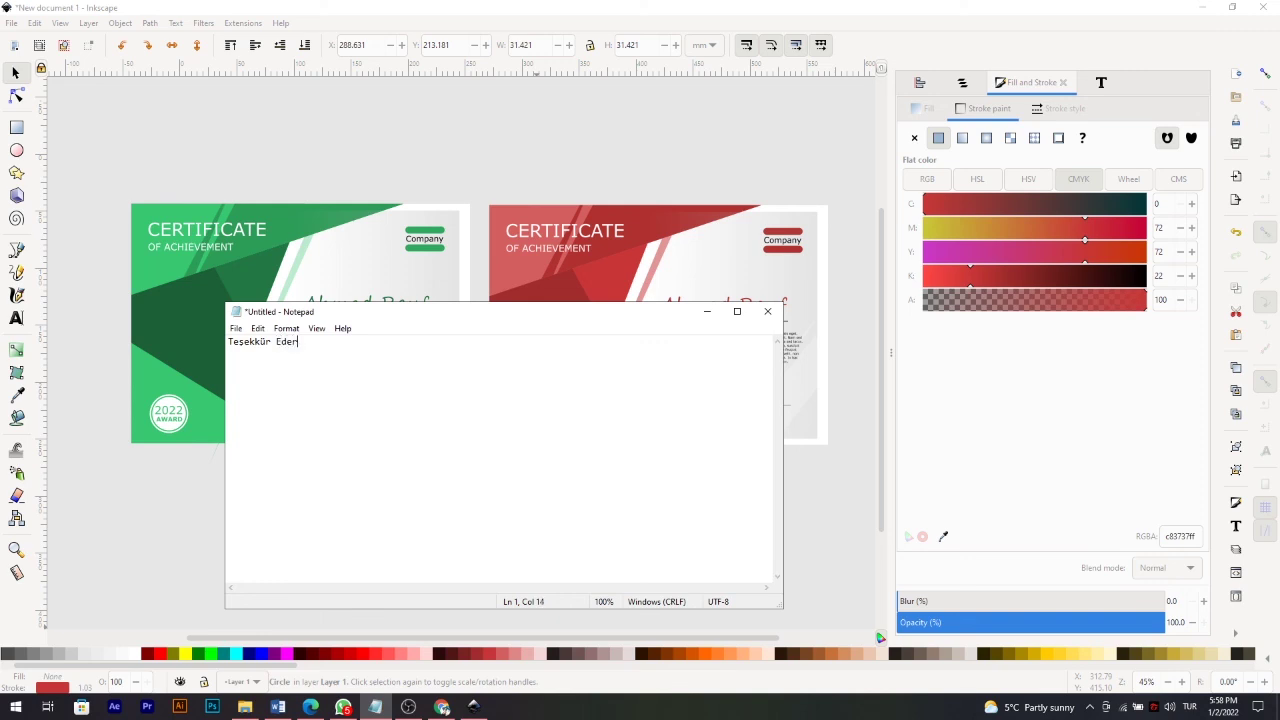